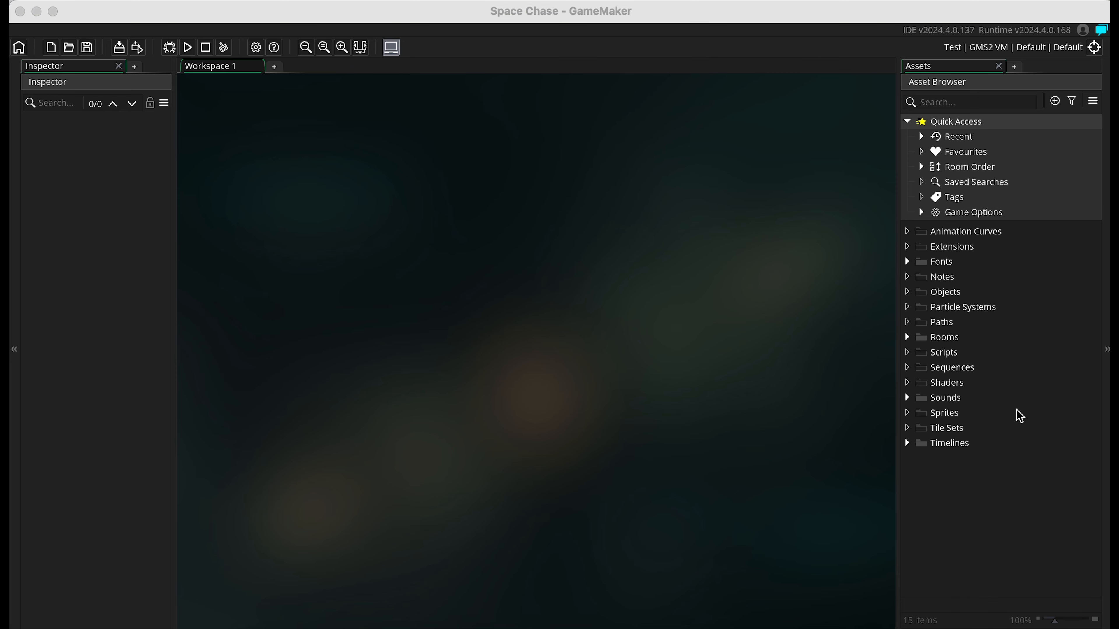
Step: Create a new sprite in the Sprites group and name it sPlayer
{"action": "left_click", "coordinate": [939, 412]}
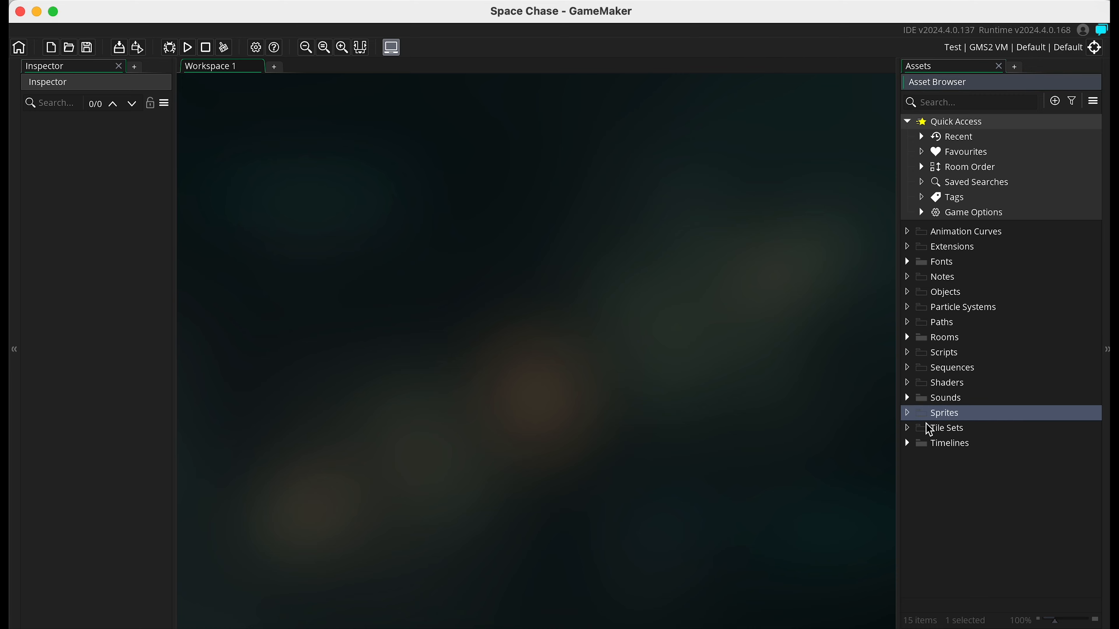
{"action": "right_click", "coordinate": [940, 416]}
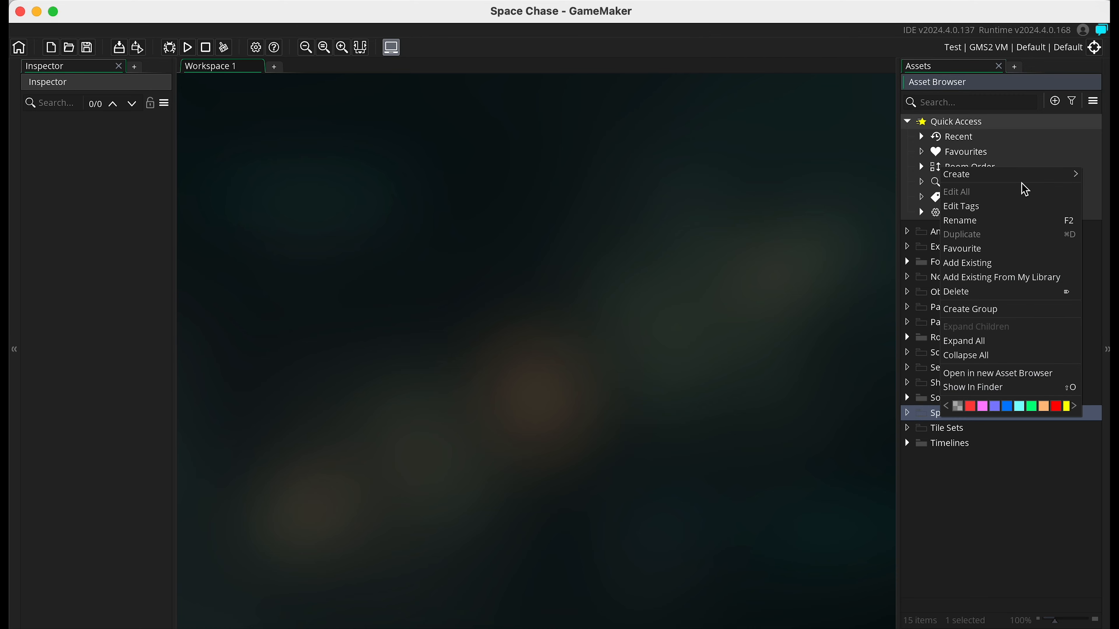
{"action": "mouse_move", "coordinate": [1027, 180]}
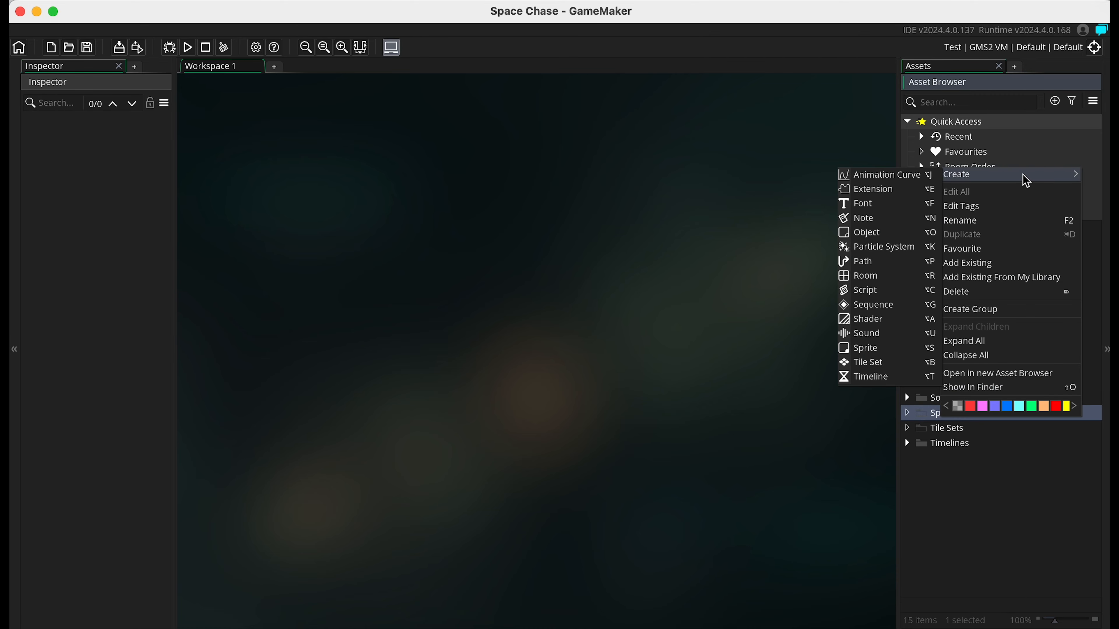
{"action": "left_click", "coordinate": [894, 350]}
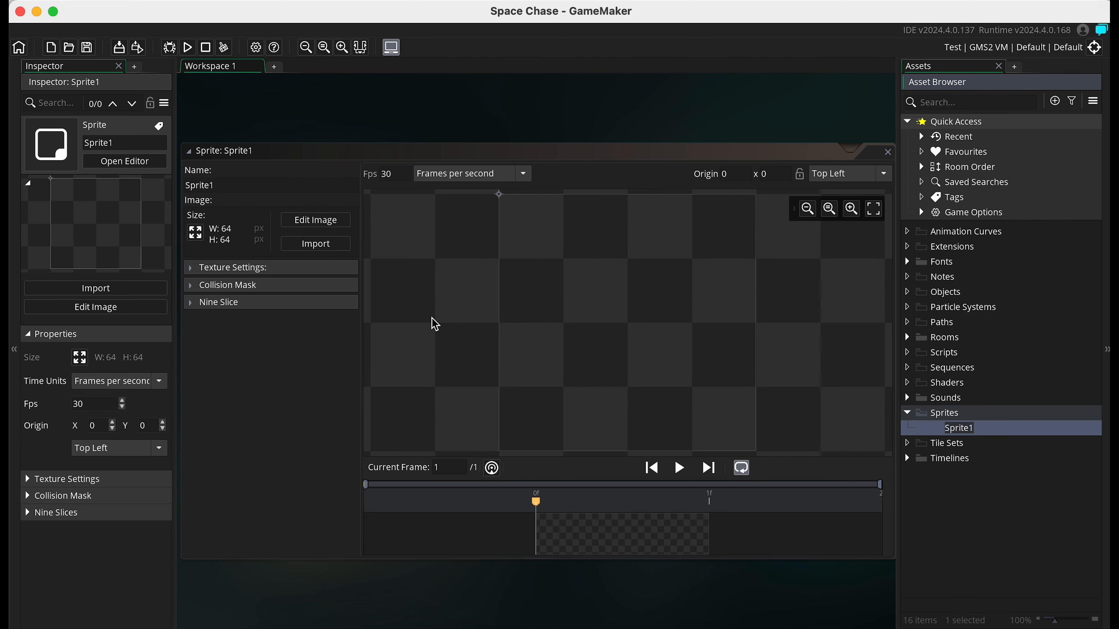
{"action": "left_click", "coordinate": [229, 184]}
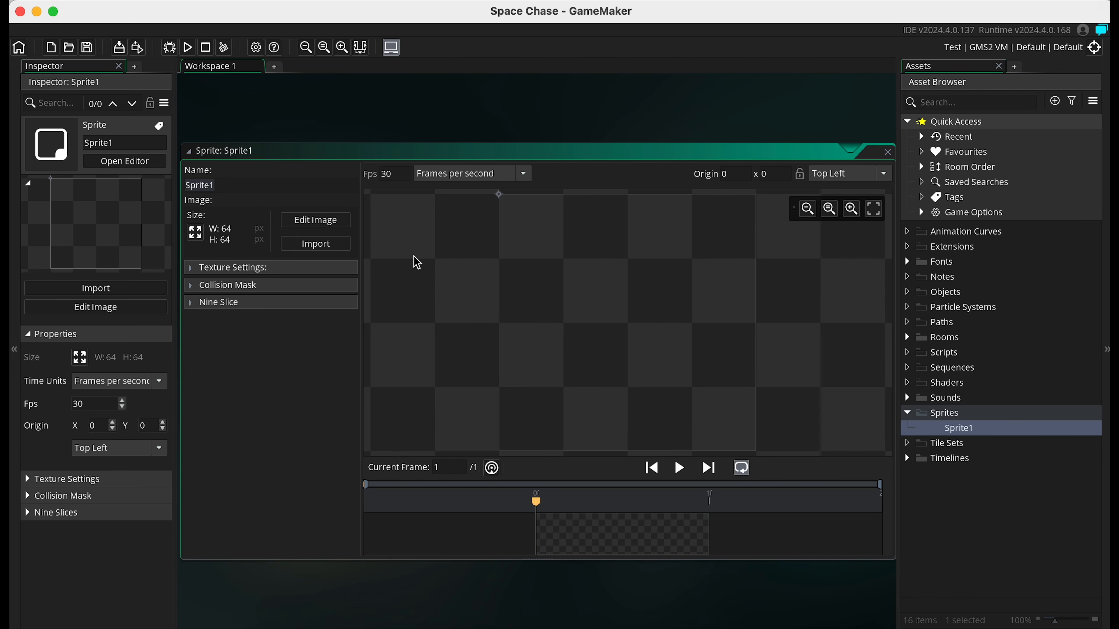
{"action": "type", "text": "sPlayer"}
{"action": "scroll", "coordinate": [241, 233], "scroll_direction": "up", "scroll_amount": 3, "text": "ctrl"}
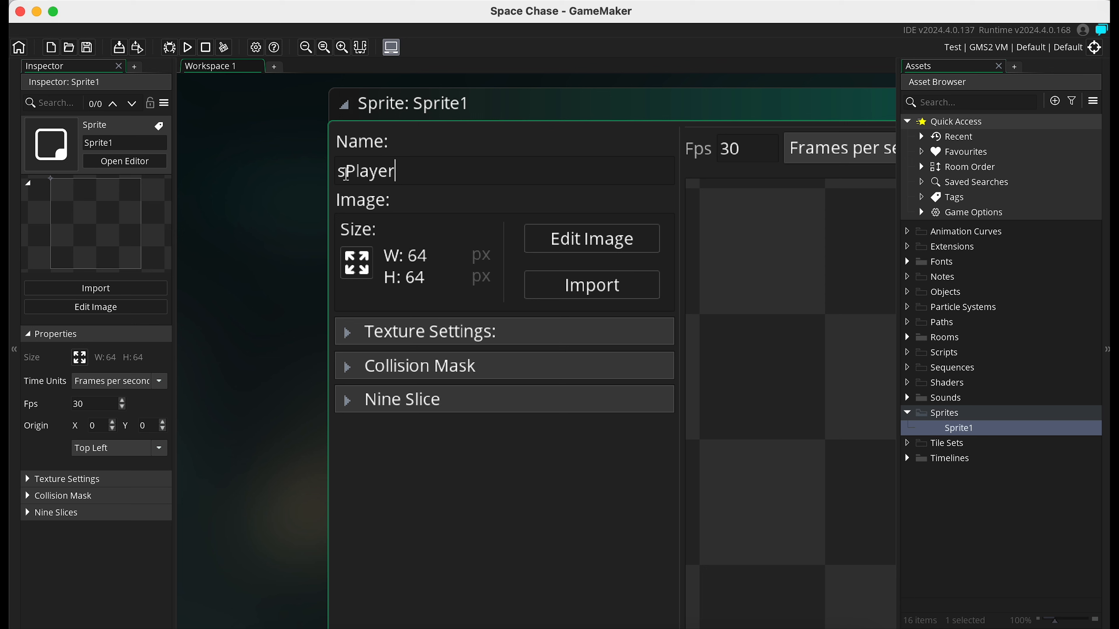
{"action": "mouse_move", "coordinate": [348, 176]}
{"action": "left_mouse_down"}
{"action": "mouse_move", "coordinate": [337, 176]}
{"action": "mouse_move", "coordinate": [399, 180]}
{"action": "mouse_move", "coordinate": [347, 173]}
{"action": "left_mouse_up"}
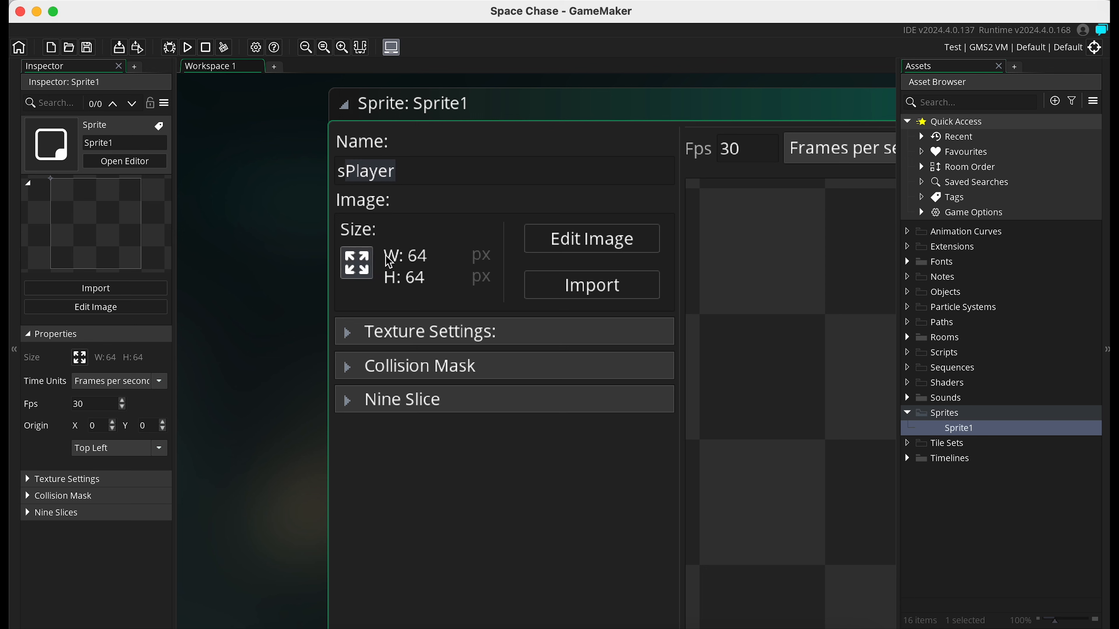
{"action": "left_click", "coordinate": [445, 211]}
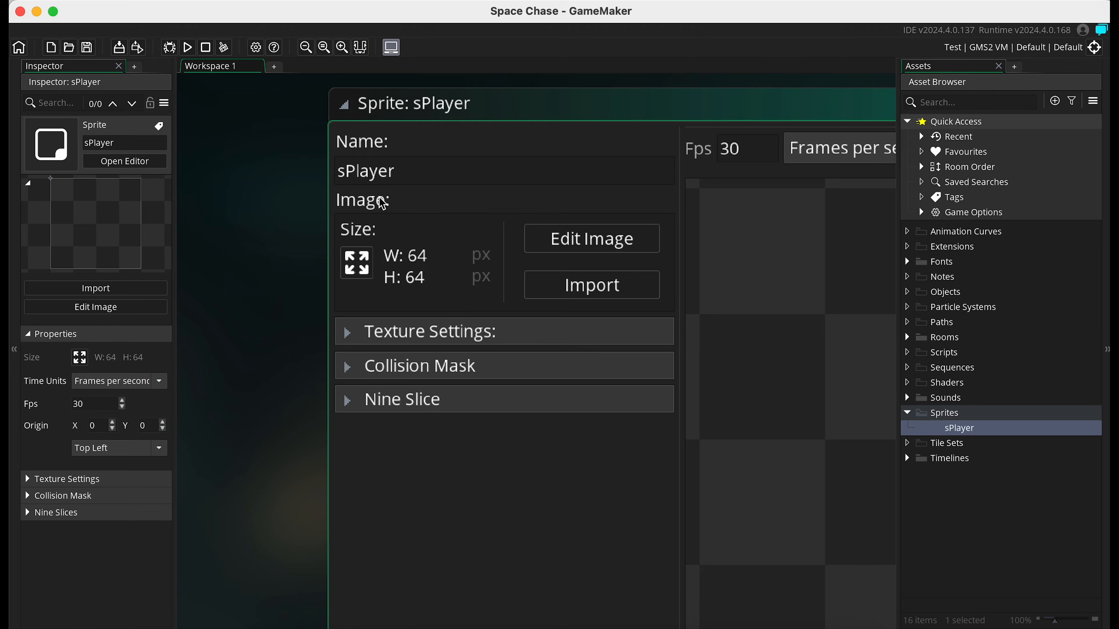
Step: Open the image of the sPlayer sprite for editing
{"action": "scroll", "coordinate": [382, 204], "scroll_direction": "down", "scroll_amount": 5}
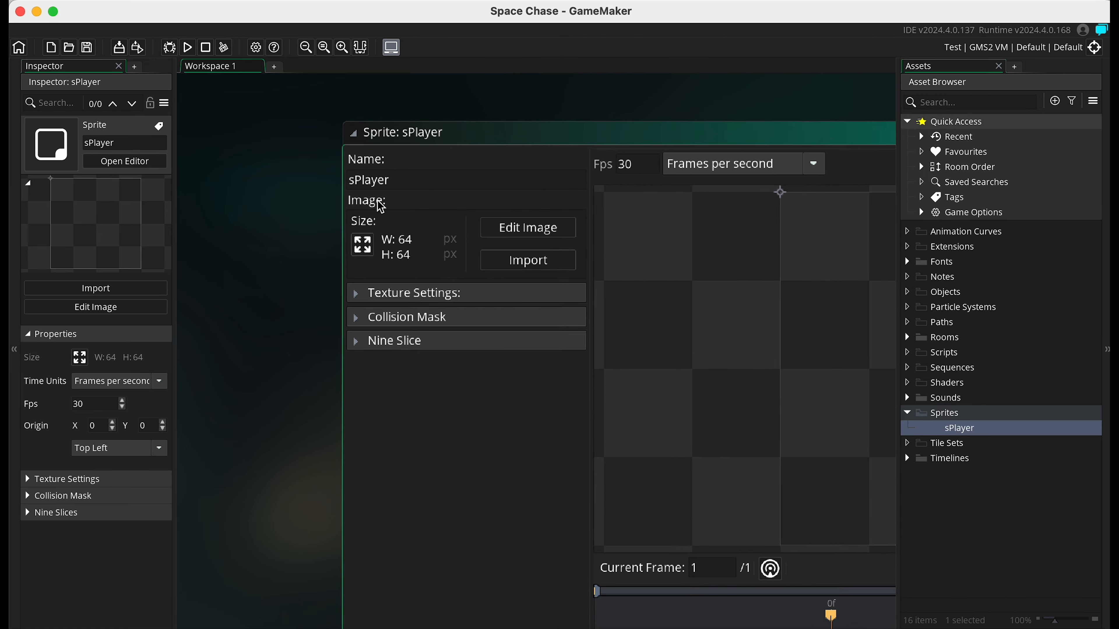
{"action": "scroll", "coordinate": [382, 204], "scroll_direction": "up", "scroll_amount": 1}
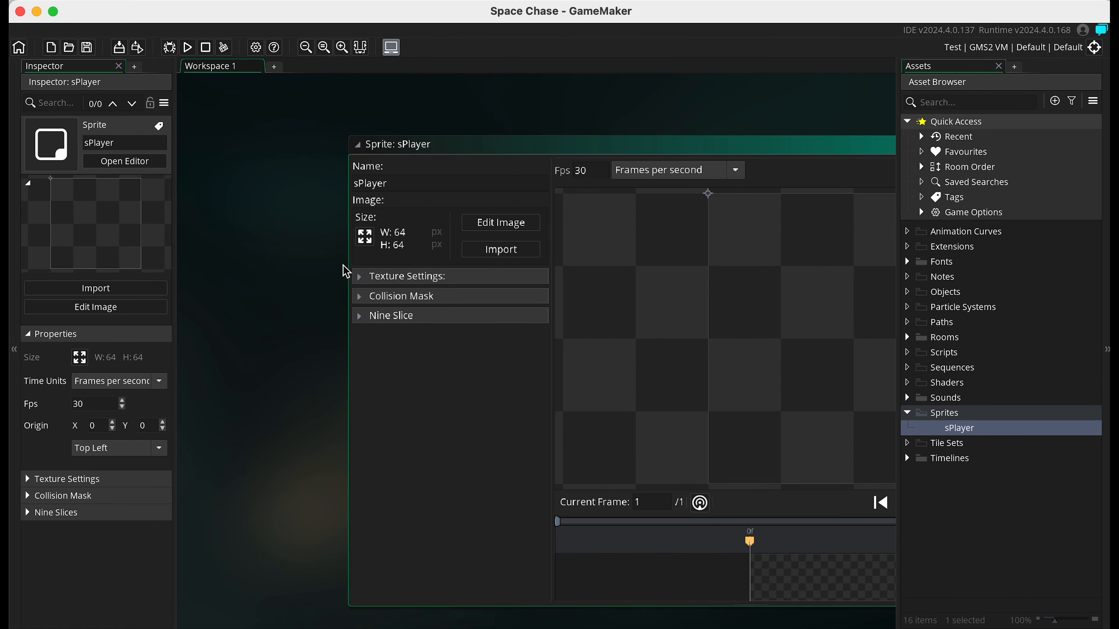
{"action": "scroll", "coordinate": [320, 297], "scroll_direction": "up", "scroll_amount": 3}
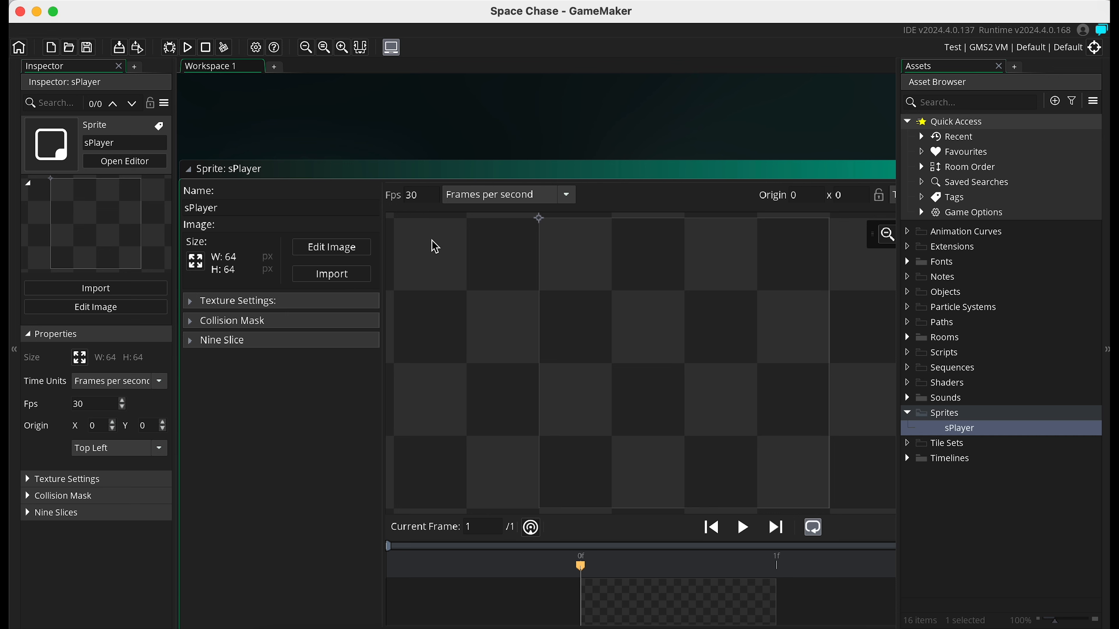
{"action": "left_click", "coordinate": [337, 254]}
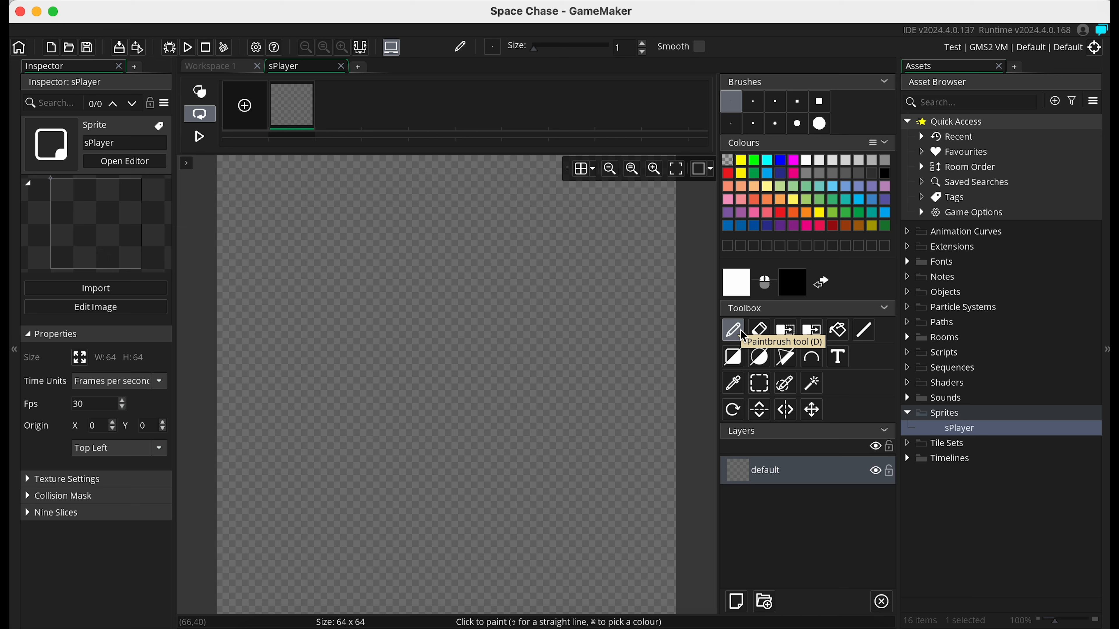
Step: Try the Paintbrush with white strokes at sizes 1 and 5 and a light green stroke at size 5, and erase them all
{"action": "mouse_move", "coordinate": [298, 424]}
{"action": "left_mouse_down"}
{"action": "mouse_move", "coordinate": [437, 314]}
{"action": "mouse_move", "coordinate": [519, 279]}
{"action": "left_mouse_up"}
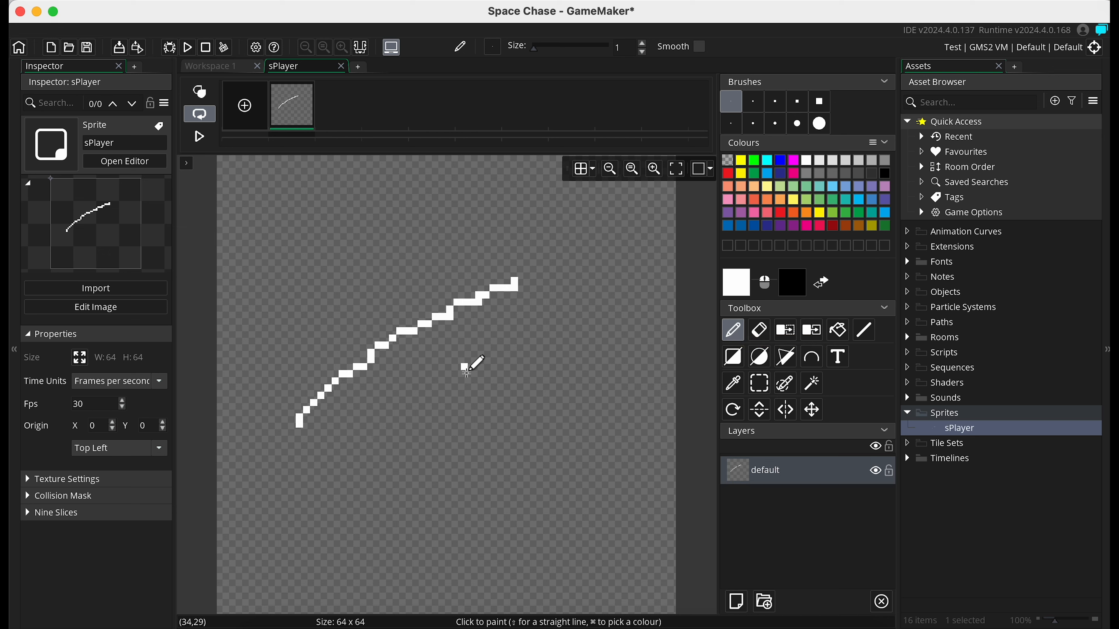
{"action": "left_click", "coordinate": [776, 101]}
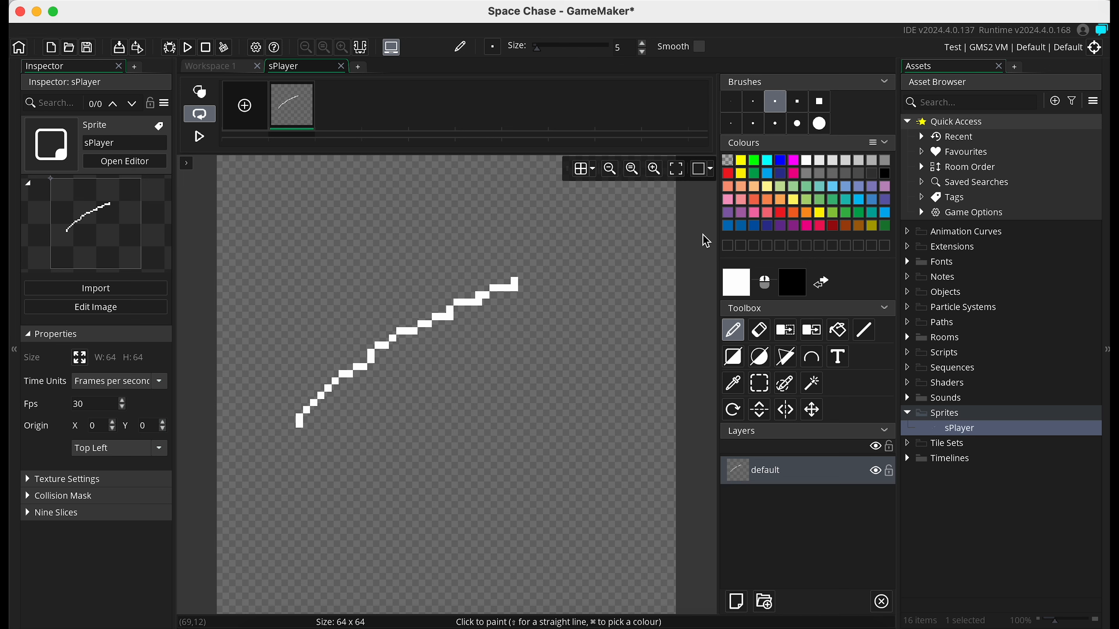
{"action": "left_click_drag", "start_coordinate": [352, 461], "coordinate": [540, 348]}
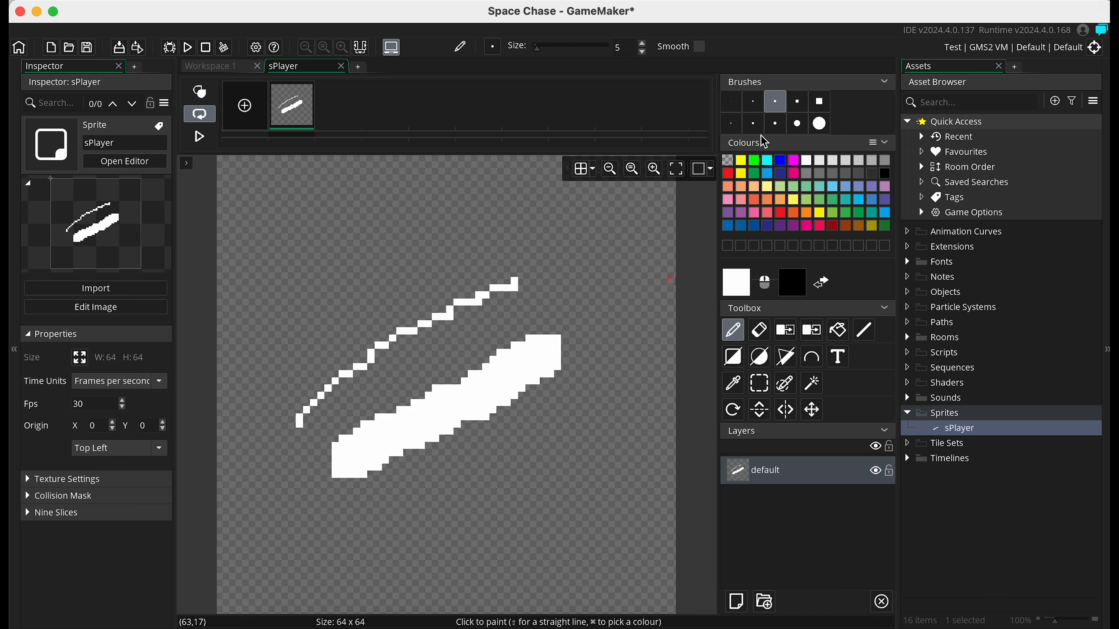
{"action": "left_click", "coordinate": [806, 201]}
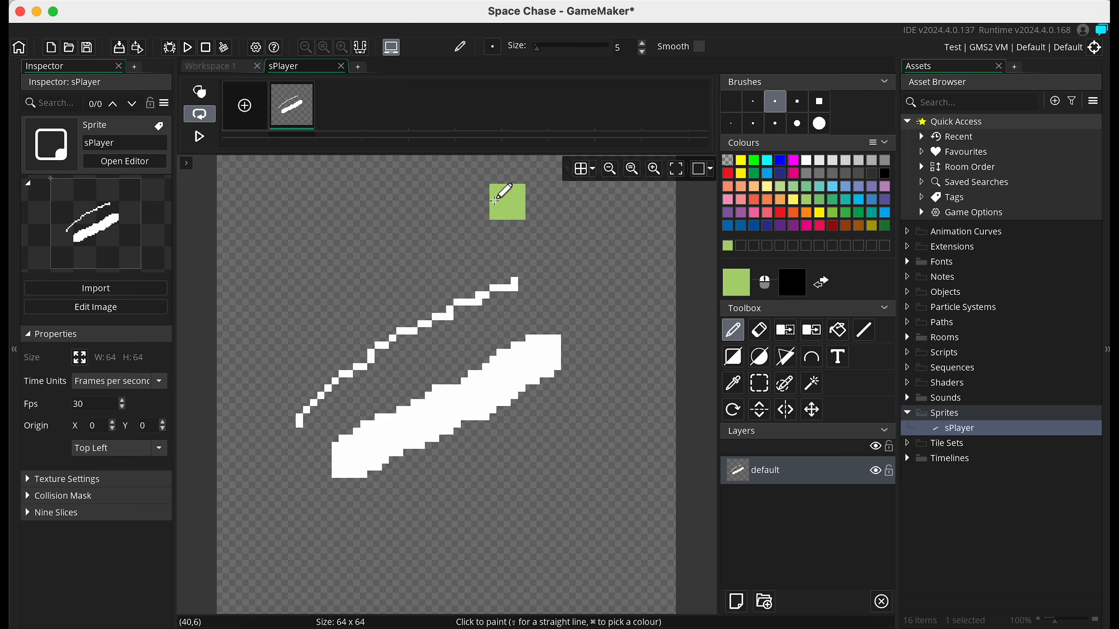
{"action": "left_click_drag", "start_coordinate": [495, 200], "coordinate": [402, 350]}
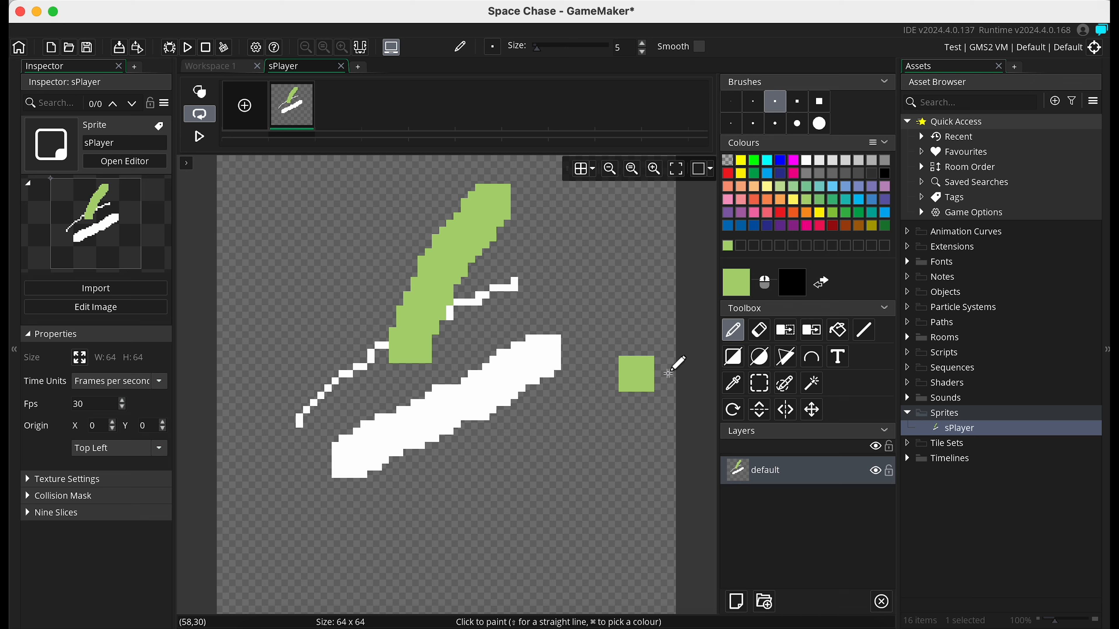
{"action": "left_click", "coordinate": [768, 333]}
{"action": "mouse_move", "coordinate": [524, 196]}
{"action": "left_mouse_down"}
{"action": "mouse_move", "coordinate": [350, 302]}
{"action": "mouse_move", "coordinate": [515, 262]}
{"action": "mouse_move", "coordinate": [285, 404]}
{"action": "mouse_move", "coordinate": [474, 344]}
{"action": "mouse_move", "coordinate": [328, 418]}
{"action": "mouse_move", "coordinate": [350, 460]}
{"action": "mouse_move", "coordinate": [350, 449]}
{"action": "mouse_move", "coordinate": [486, 390]}
{"action": "mouse_move", "coordinate": [449, 388]}
{"action": "left_mouse_up"}
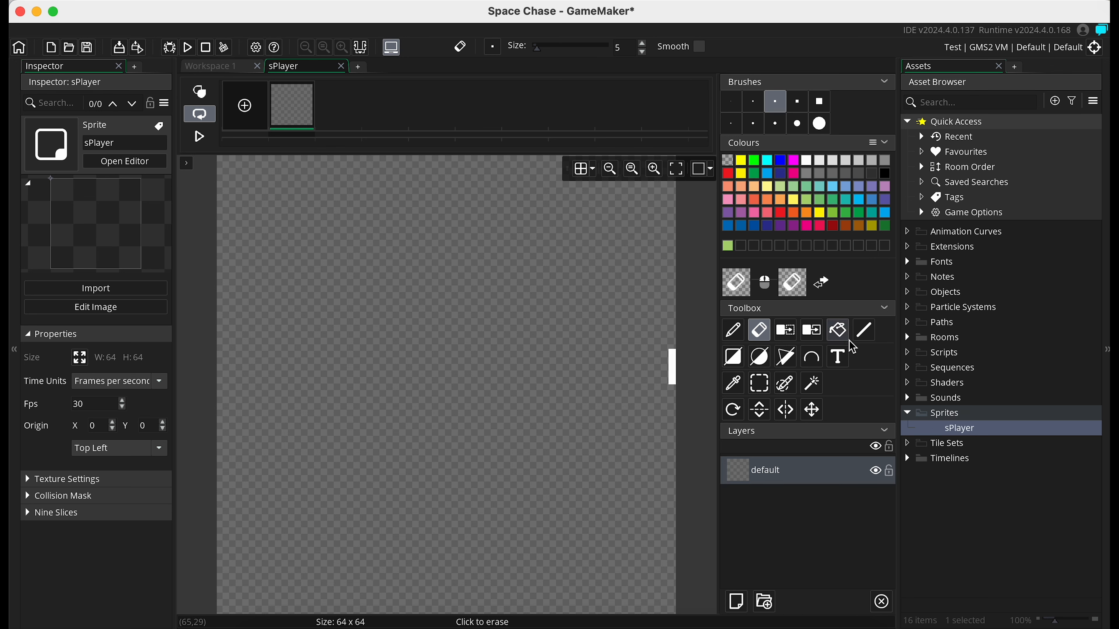
Step: Try the Rectangle tool in light green: one filled rectangle, and outlines with square brushes of size 5 and 3 and a round brush of size 5
{"action": "left_click", "coordinate": [733, 356]}
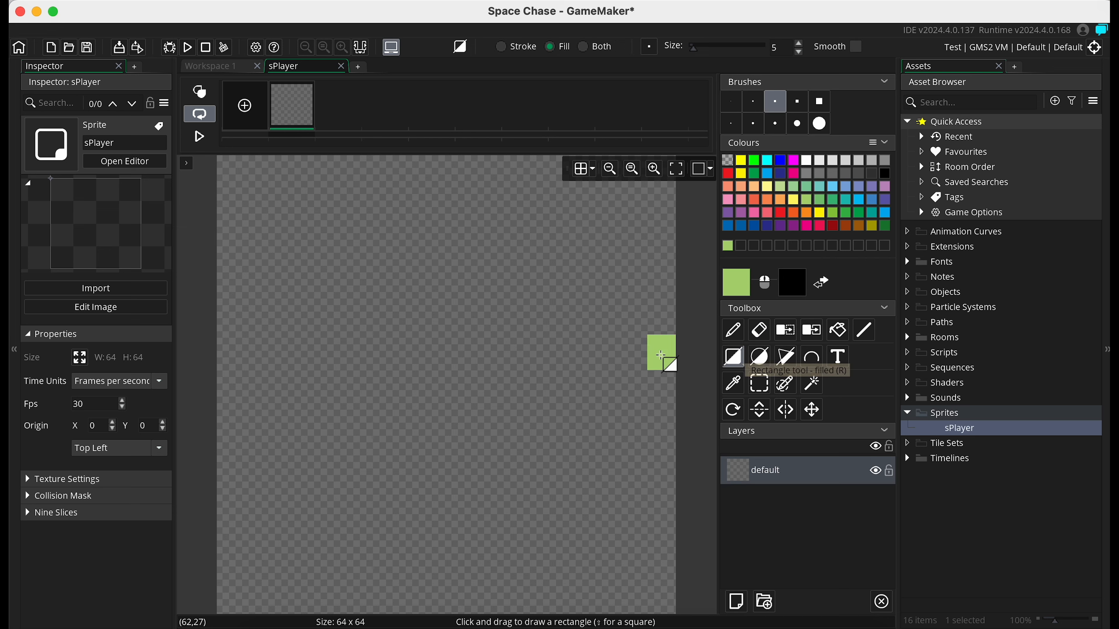
{"action": "mouse_move", "coordinate": [346, 234]}
{"action": "left_mouse_down"}
{"action": "mouse_move", "coordinate": [414, 322]}
{"action": "mouse_move", "coordinate": [476, 370]}
{"action": "left_mouse_up"}
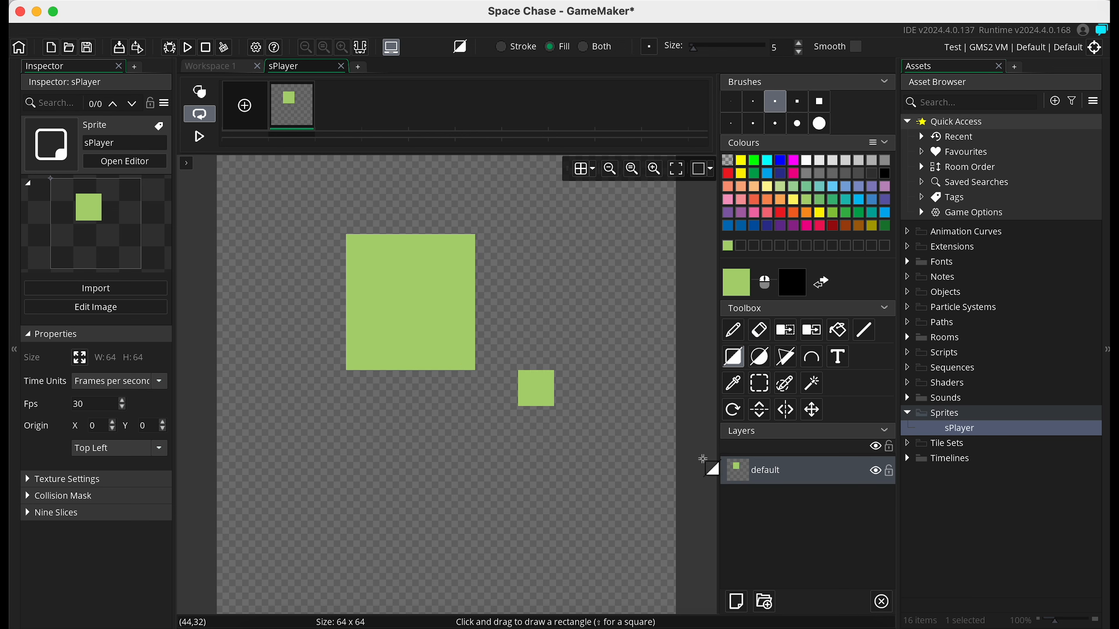
{"action": "left_click", "coordinate": [733, 356]}
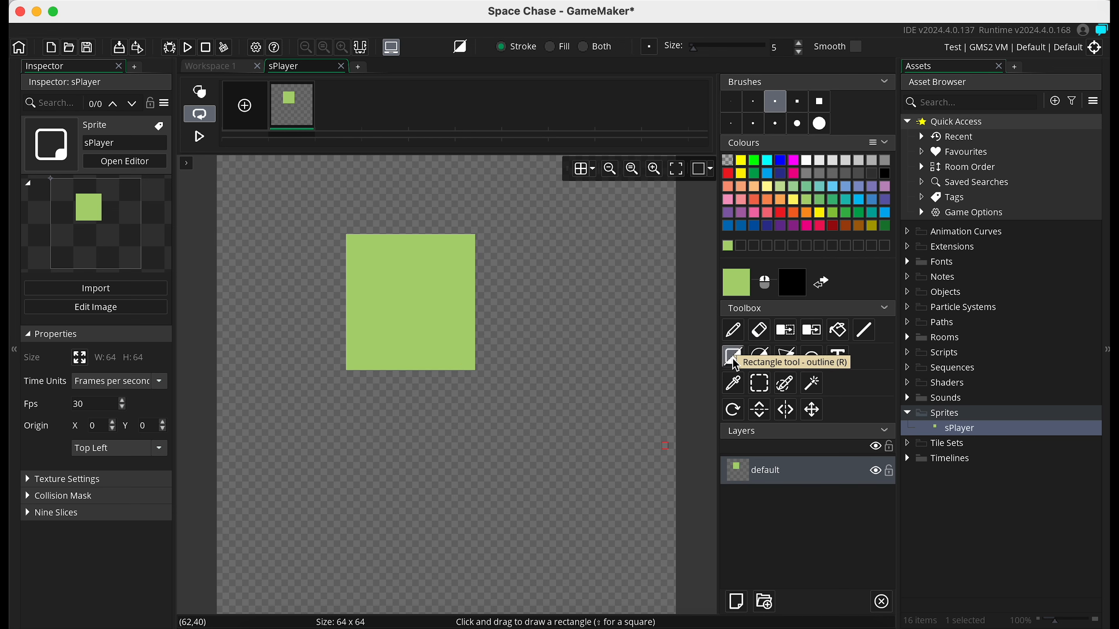
{"action": "left_click_drag", "start_coordinate": [504, 284], "coordinate": [633, 421]}
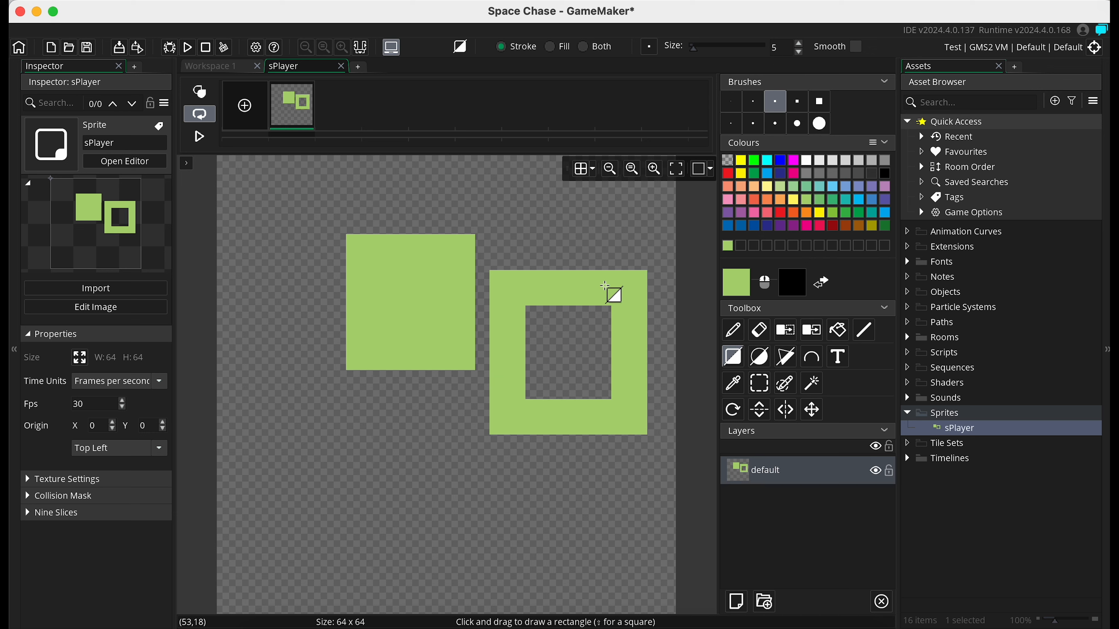
{"action": "left_click", "coordinate": [758, 98]}
{"action": "mouse_move", "coordinate": [269, 388]}
{"action": "left_mouse_down"}
{"action": "mouse_move", "coordinate": [303, 397]}
{"action": "mouse_move", "coordinate": [332, 449]}
{"action": "left_mouse_up"}
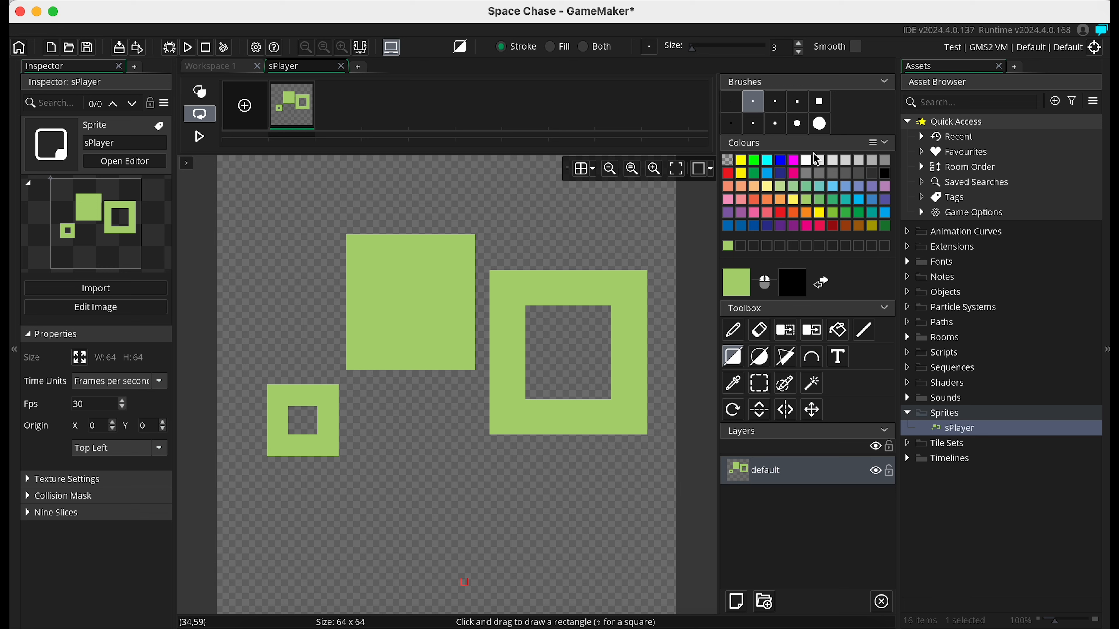
{"action": "left_click", "coordinate": [753, 123]}
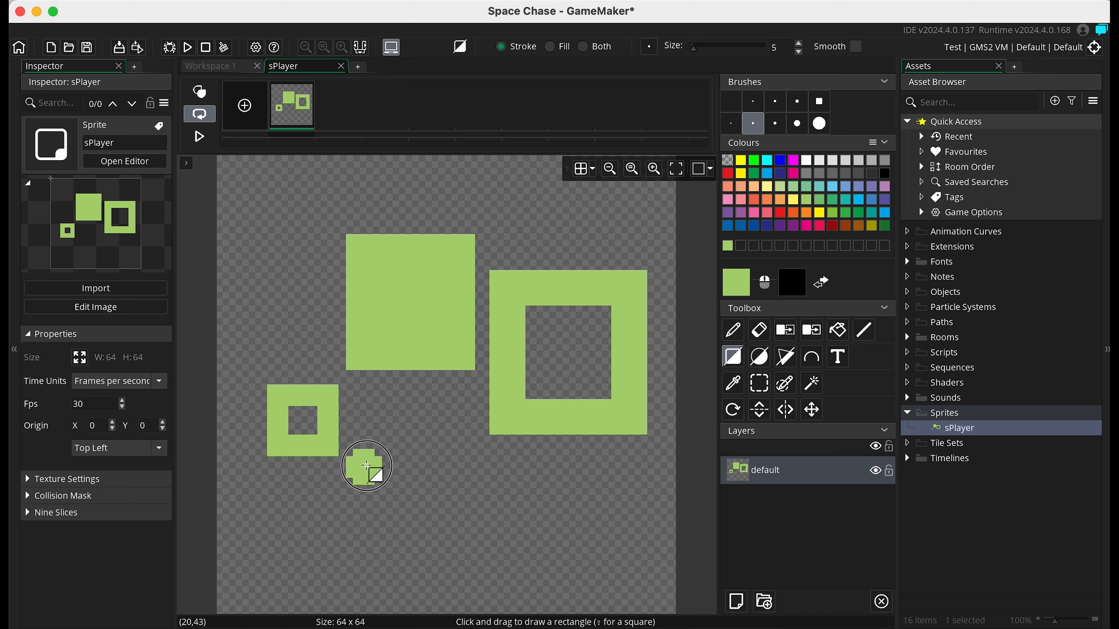
{"action": "mouse_move", "coordinate": [367, 466]}
{"action": "left_mouse_down"}
{"action": "mouse_move", "coordinate": [458, 568]}
{"action": "mouse_move", "coordinate": [479, 568]}
{"action": "left_mouse_up"}
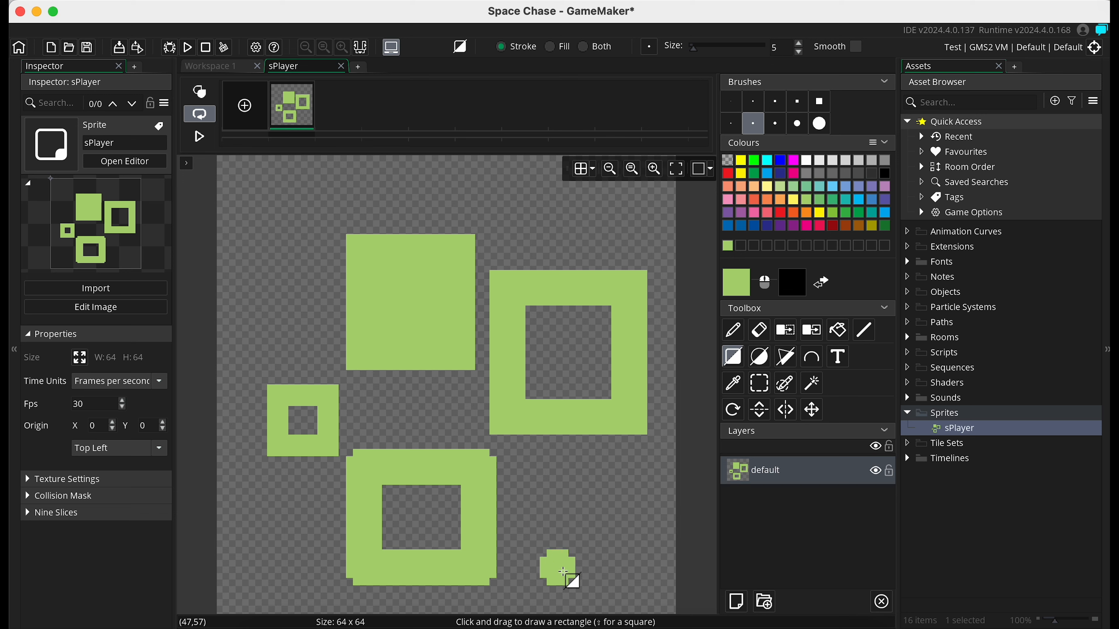
Step: Erase all the light green test rectangles from the canvas
{"action": "left_click", "coordinate": [759, 330]}
{"action": "mouse_move", "coordinate": [632, 370]}
{"action": "left_mouse_down"}
{"action": "mouse_move", "coordinate": [654, 412]}
{"action": "mouse_move", "coordinate": [659, 245]}
{"action": "mouse_move", "coordinate": [592, 450]}
{"action": "mouse_move", "coordinate": [517, 374]}
{"action": "mouse_move", "coordinate": [482, 255]}
{"action": "mouse_move", "coordinate": [440, 446]}
{"action": "mouse_move", "coordinate": [452, 307]}
{"action": "mouse_move", "coordinate": [499, 463]}
{"action": "mouse_move", "coordinate": [477, 373]}
{"action": "mouse_move", "coordinate": [480, 598]}
{"action": "mouse_move", "coordinate": [332, 523]}
{"action": "mouse_move", "coordinate": [432, 470]}
{"action": "mouse_move", "coordinate": [546, 467]}
{"action": "left_mouse_up"}
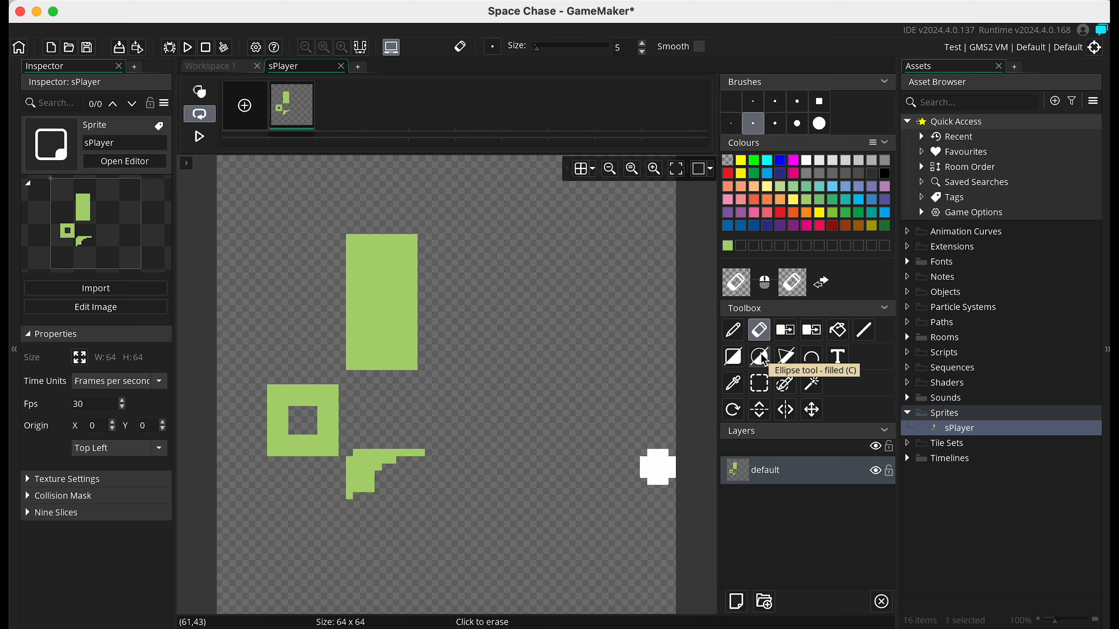
{"action": "mouse_move", "coordinate": [449, 452]}
{"action": "left_mouse_down"}
{"action": "mouse_move", "coordinate": [337, 474]}
{"action": "mouse_move", "coordinate": [321, 406]}
{"action": "mouse_move", "coordinate": [260, 449]}
{"action": "mouse_move", "coordinate": [338, 337]}
{"action": "mouse_move", "coordinate": [326, 331]}
{"action": "mouse_move", "coordinate": [389, 229]}
{"action": "mouse_move", "coordinate": [395, 395]}
{"action": "mouse_move", "coordinate": [335, 232]}
{"action": "mouse_move", "coordinate": [357, 345]}
{"action": "left_mouse_up"}
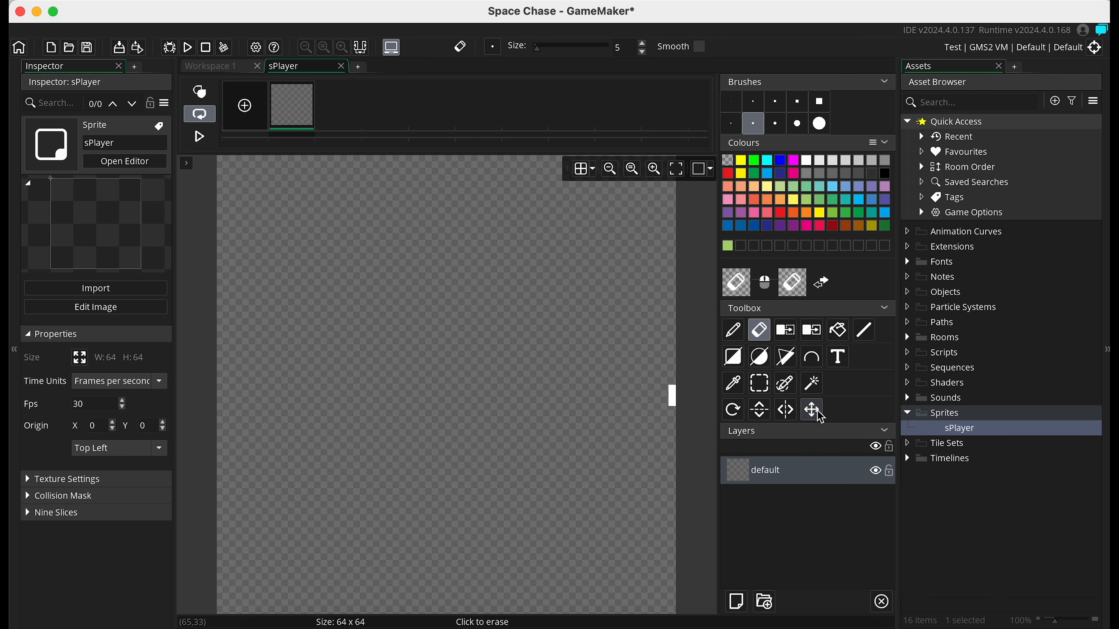
Step: Fill the entire empty canvas with pinkish red using the Fill tool
{"action": "left_click", "coordinate": [846, 335]}
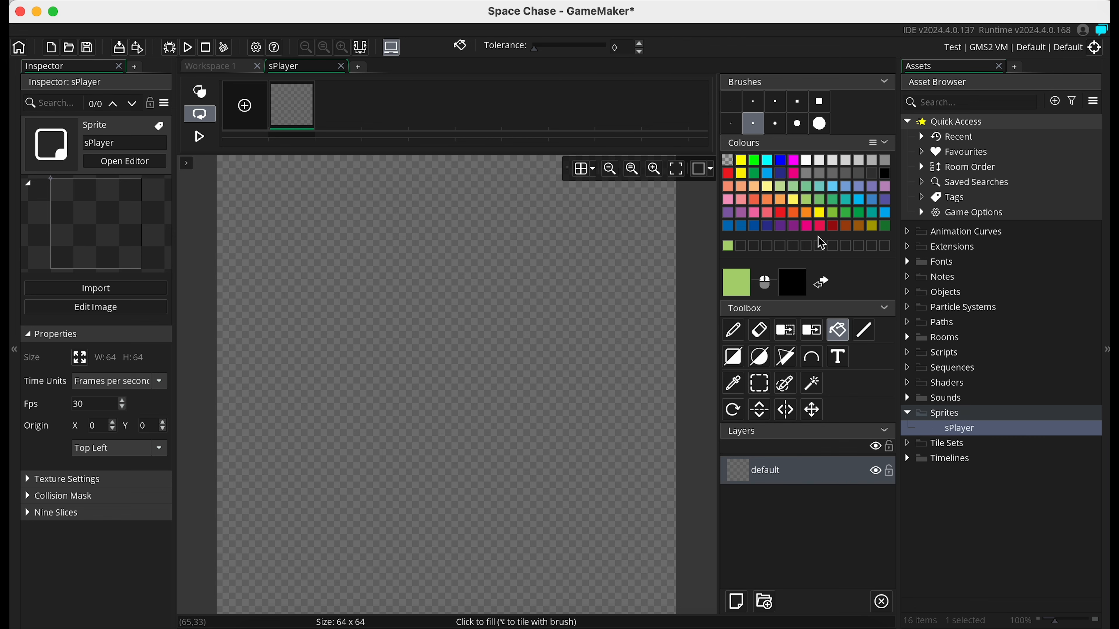
{"action": "left_click", "coordinate": [819, 225]}
{"action": "left_click", "coordinate": [541, 307]}
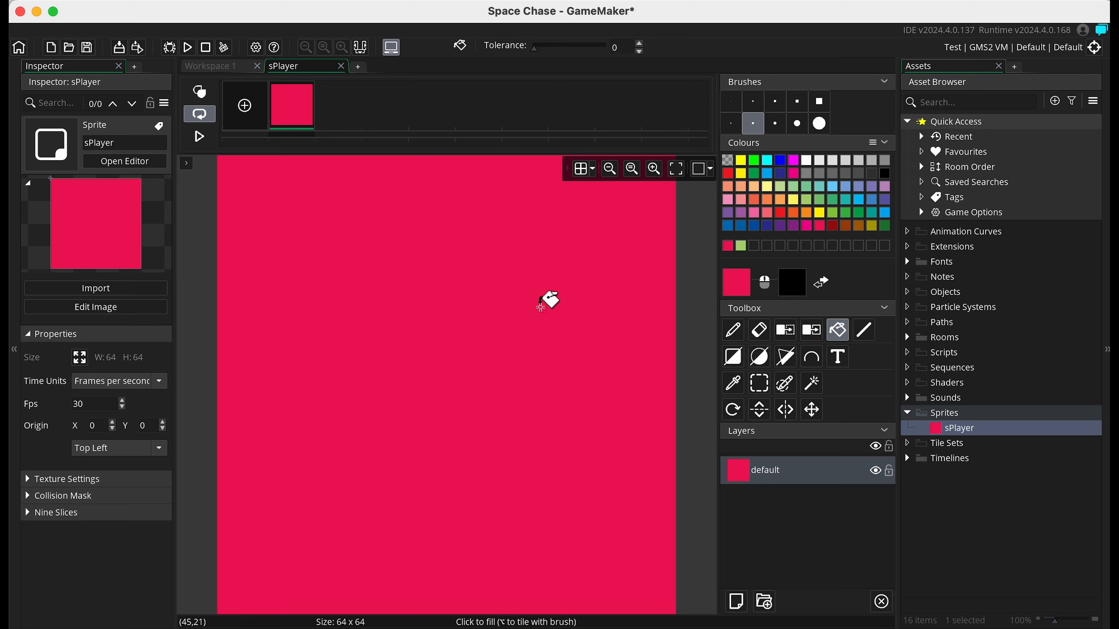
Step: Add a new layer and paint two white round eyes side by side in the canvas's upper right with the size 15 round brush
{"action": "left_click", "coordinate": [736, 601]}
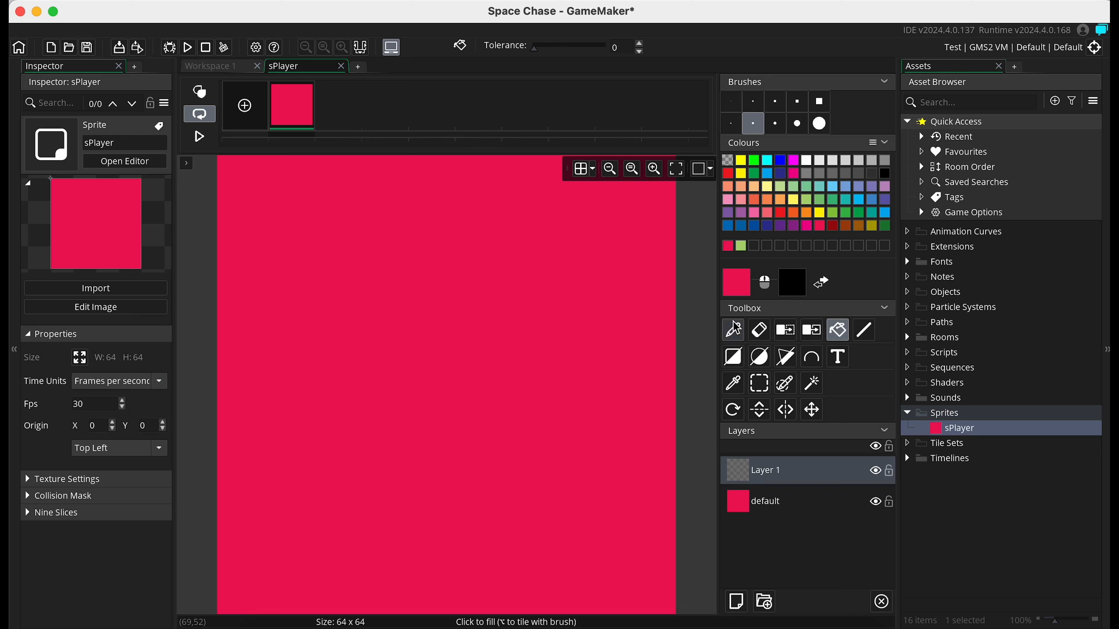
{"action": "left_click", "coordinate": [733, 330]}
{"action": "left_click", "coordinate": [797, 125]}
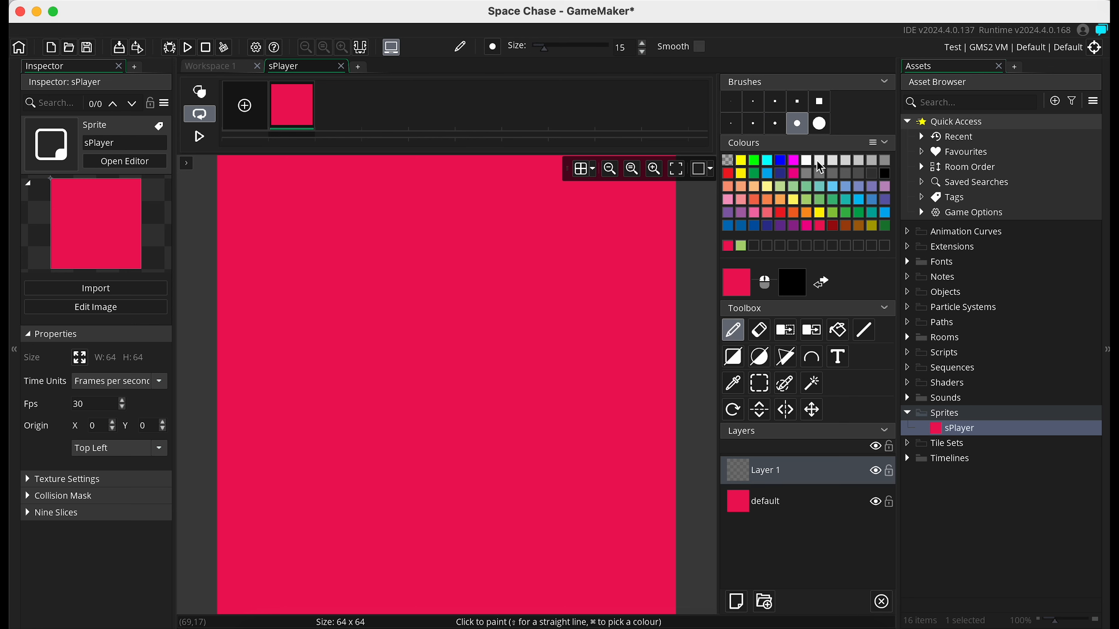
{"action": "left_click", "coordinate": [806, 160]}
{"action": "left_click", "coordinate": [584, 278]}
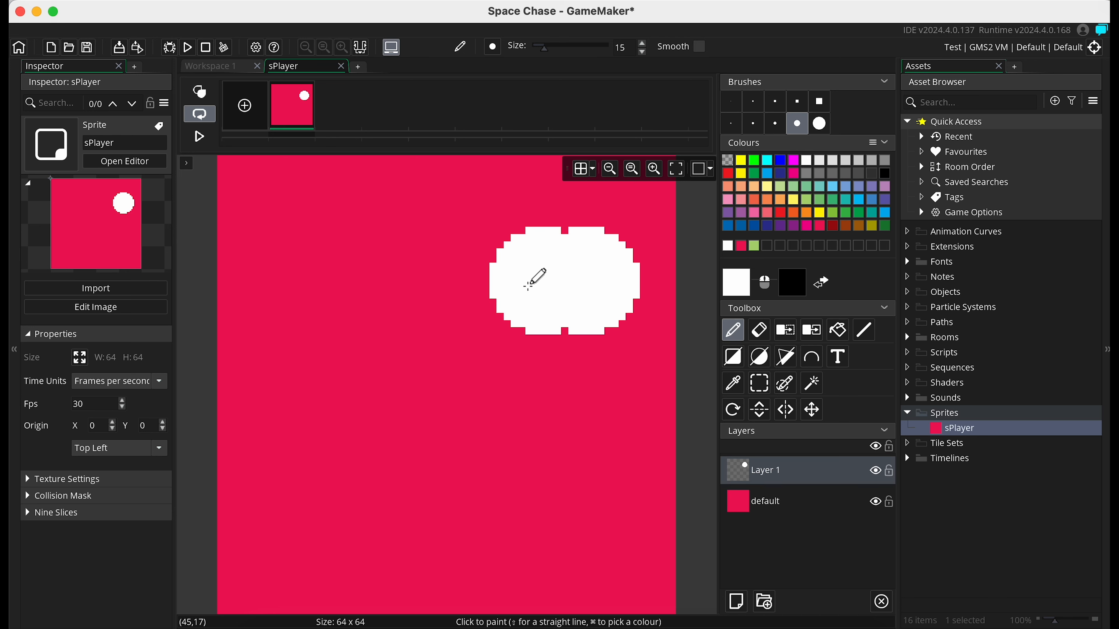
{"action": "left_click", "coordinate": [450, 282]}
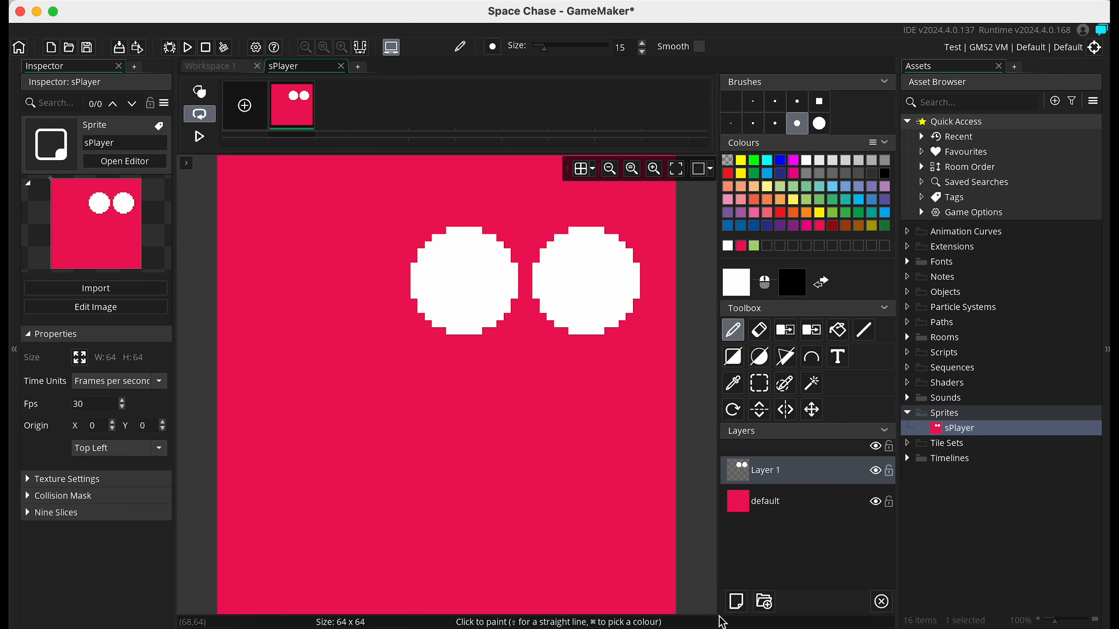
Step: Add a new layer and paint a wide white smile below the eyes with the size 5 round brush
{"action": "left_click", "coordinate": [736, 601]}
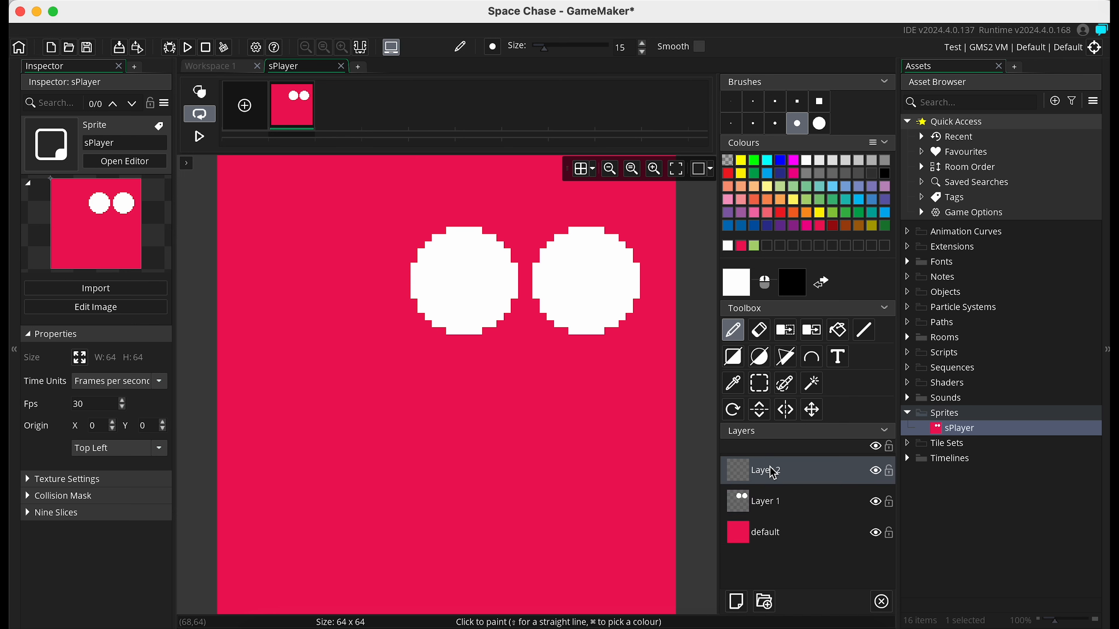
{"action": "left_click", "coordinate": [753, 123]}
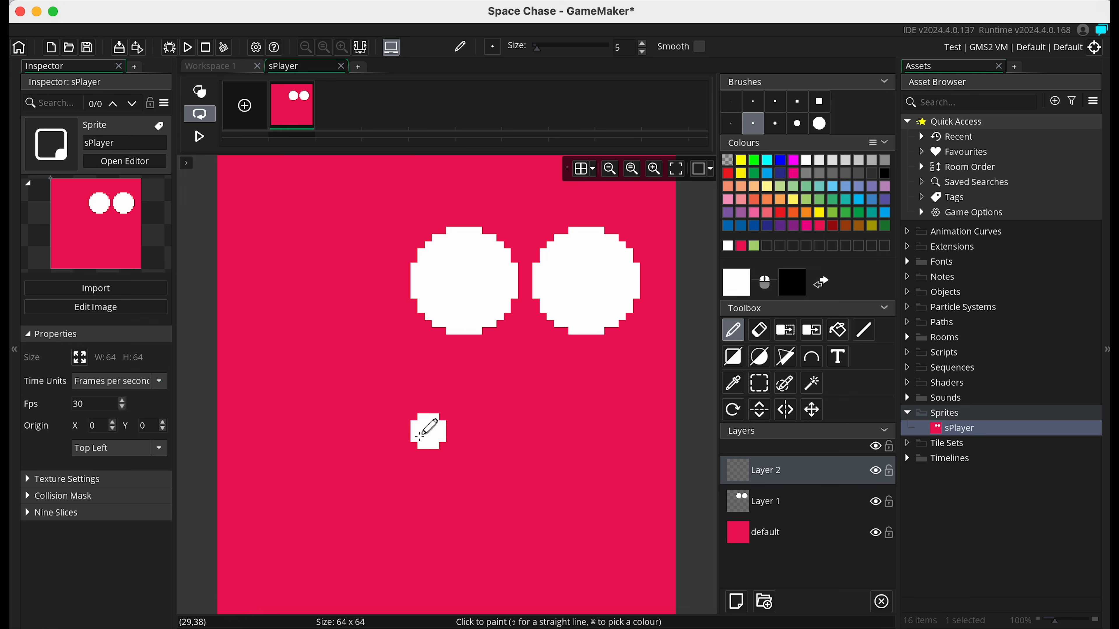
{"action": "mouse_move", "coordinate": [393, 444]}
{"action": "left_mouse_down"}
{"action": "mouse_move", "coordinate": [572, 467]}
{"action": "mouse_move", "coordinate": [635, 443]}
{"action": "left_mouse_up"}
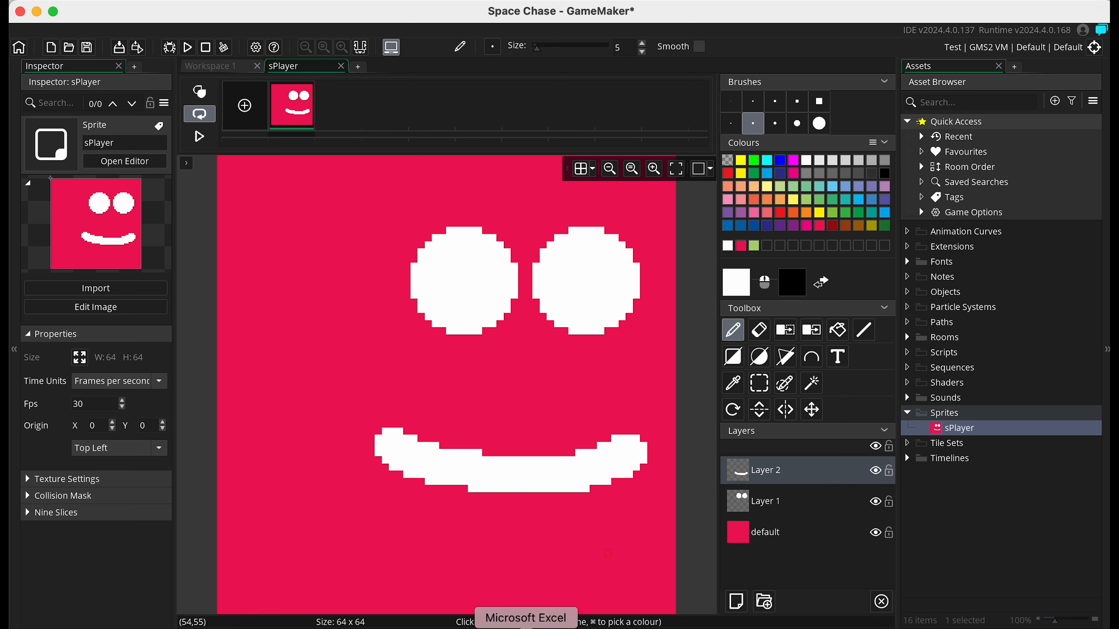
Step: Shift the eyes on Layer 1 about 2 pixels right and 1 up, and the smile on Layer 2 about 2 pixels right and 4 down
{"action": "left_click", "coordinate": [764, 504]}
{"action": "left_click", "coordinate": [766, 468]}
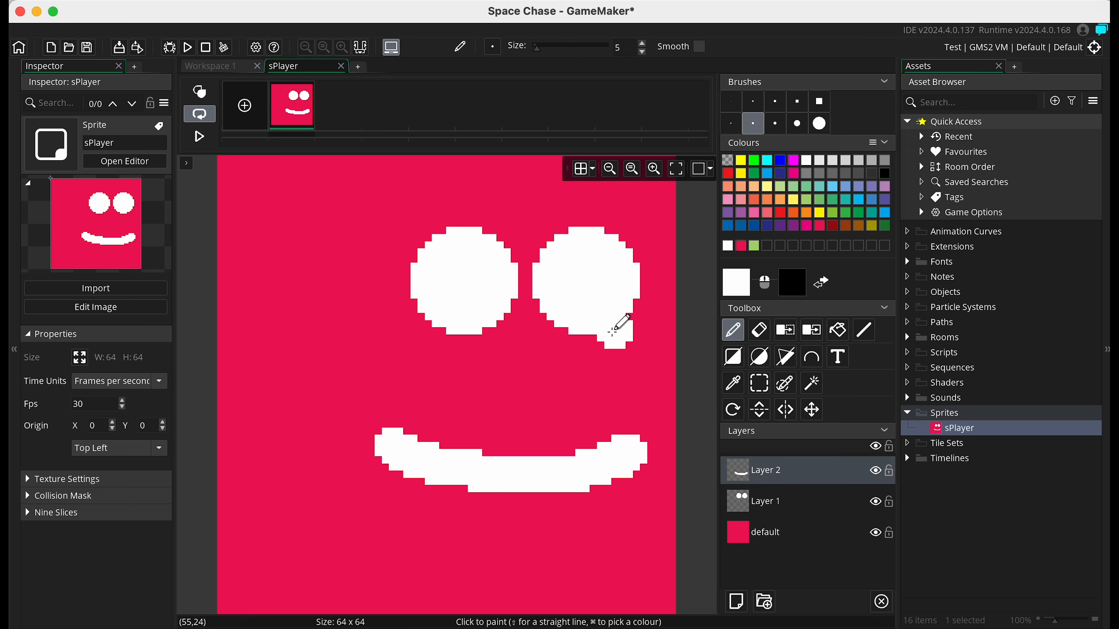
{"action": "left_click", "coordinate": [765, 512]}
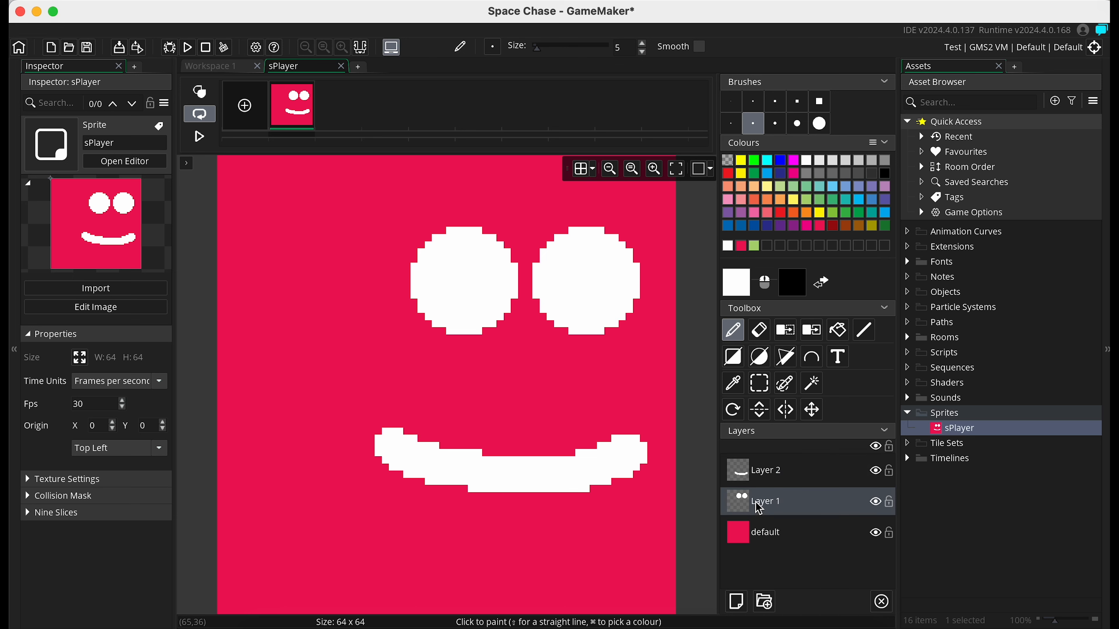
{"action": "left_click", "coordinate": [812, 409]}
{"action": "mouse_move", "coordinate": [583, 293]}
{"action": "left_mouse_down"}
{"action": "mouse_move", "coordinate": [556, 323]}
{"action": "mouse_move", "coordinate": [631, 316]}
{"action": "mouse_move", "coordinate": [587, 296]}
{"action": "mouse_move", "coordinate": [589, 284]}
{"action": "mouse_move", "coordinate": [582, 295]}
{"action": "mouse_move", "coordinate": [602, 287]}
{"action": "left_mouse_up"}
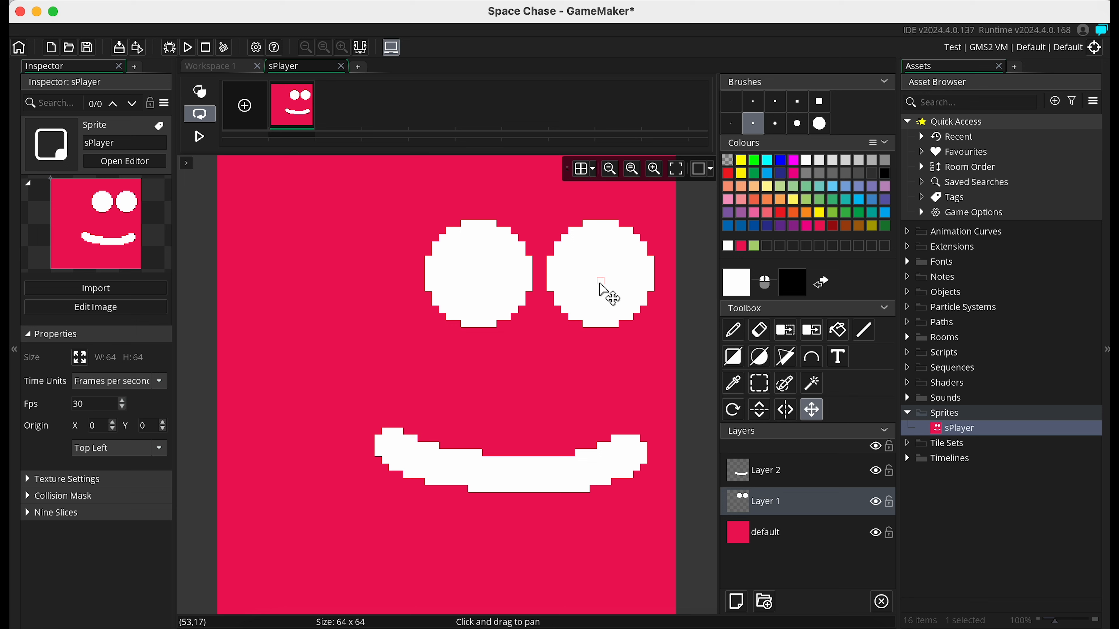
{"action": "left_click", "coordinate": [768, 475]}
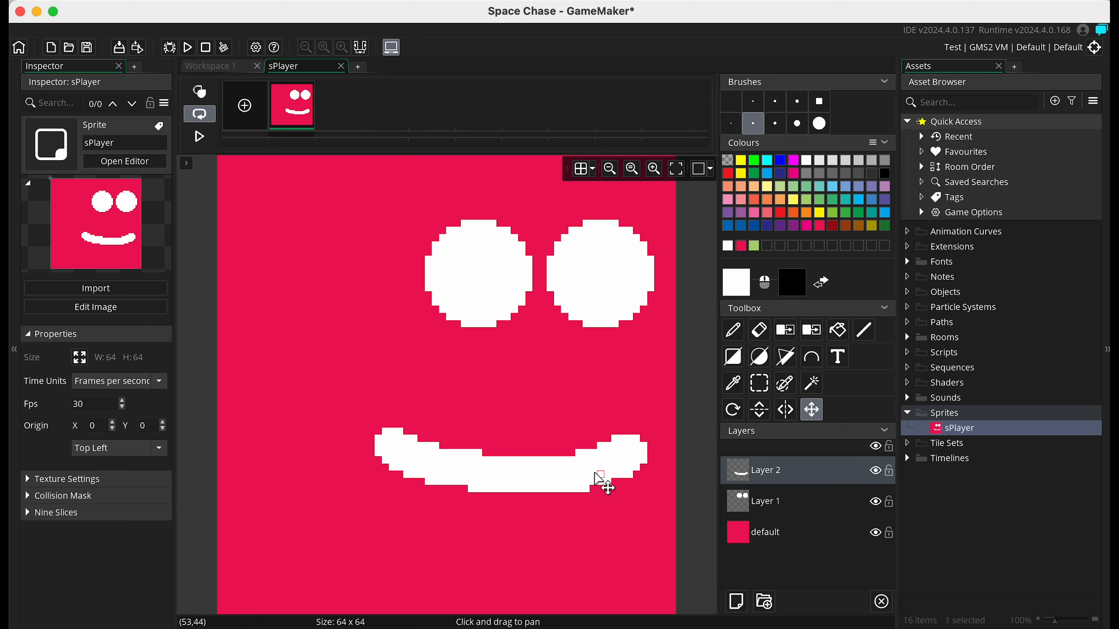
{"action": "mouse_move", "coordinate": [602, 480]}
{"action": "left_mouse_down"}
{"action": "mouse_move", "coordinate": [607, 457]}
{"action": "mouse_move", "coordinate": [608, 531]}
{"action": "mouse_move", "coordinate": [617, 494]}
{"action": "mouse_move", "coordinate": [604, 498]}
{"action": "left_mouse_up"}
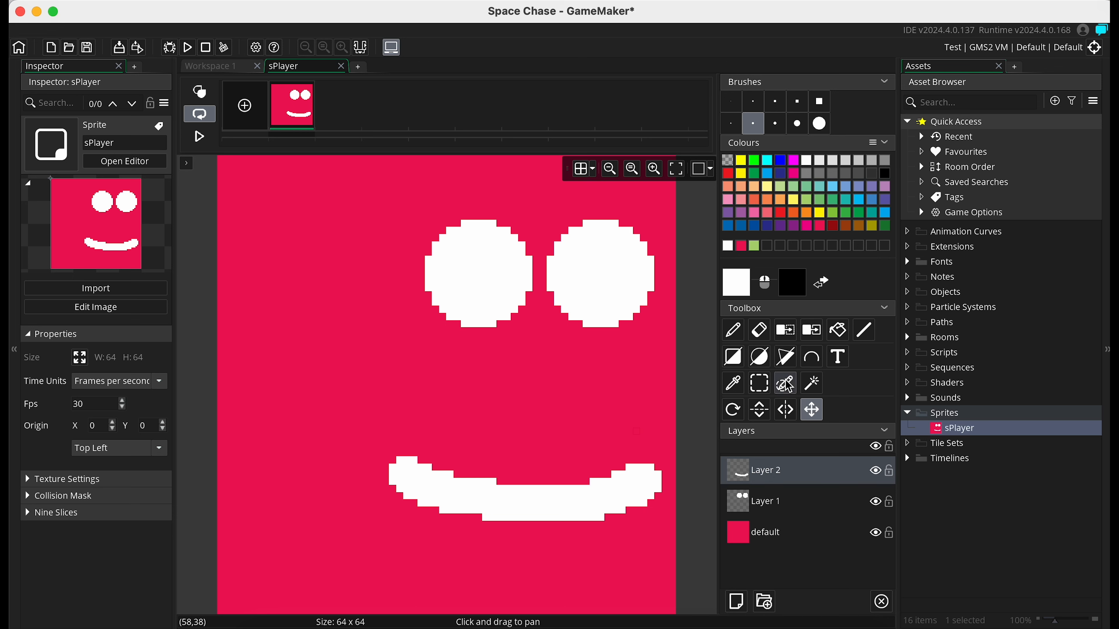
Step: Add another layer and paint a grey pupil near the right side of each eye with the size 5 round brush
{"action": "left_click", "coordinate": [736, 601]}
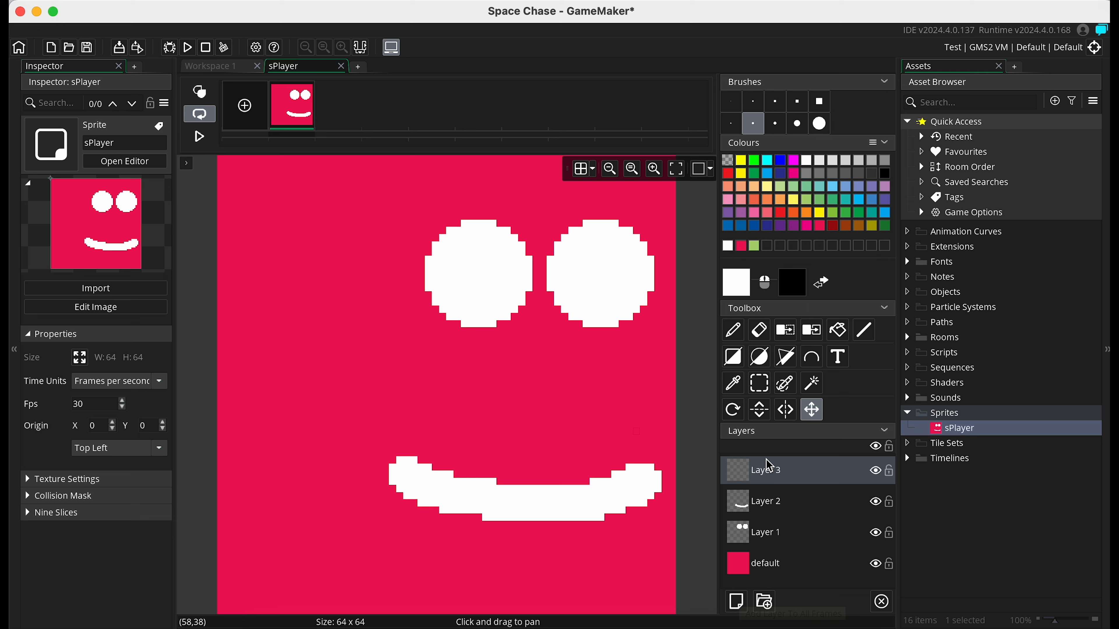
{"action": "left_click", "coordinate": [733, 330]}
{"action": "left_click", "coordinate": [806, 173]}
{"action": "left_click", "coordinate": [621, 274]}
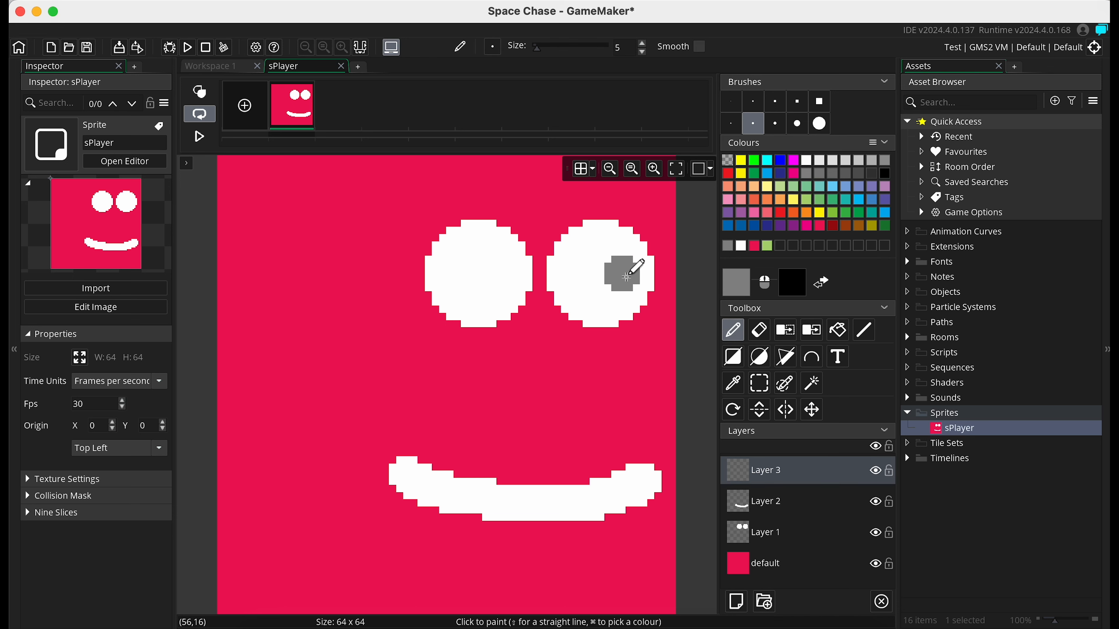
{"action": "left_click", "coordinate": [499, 273]}
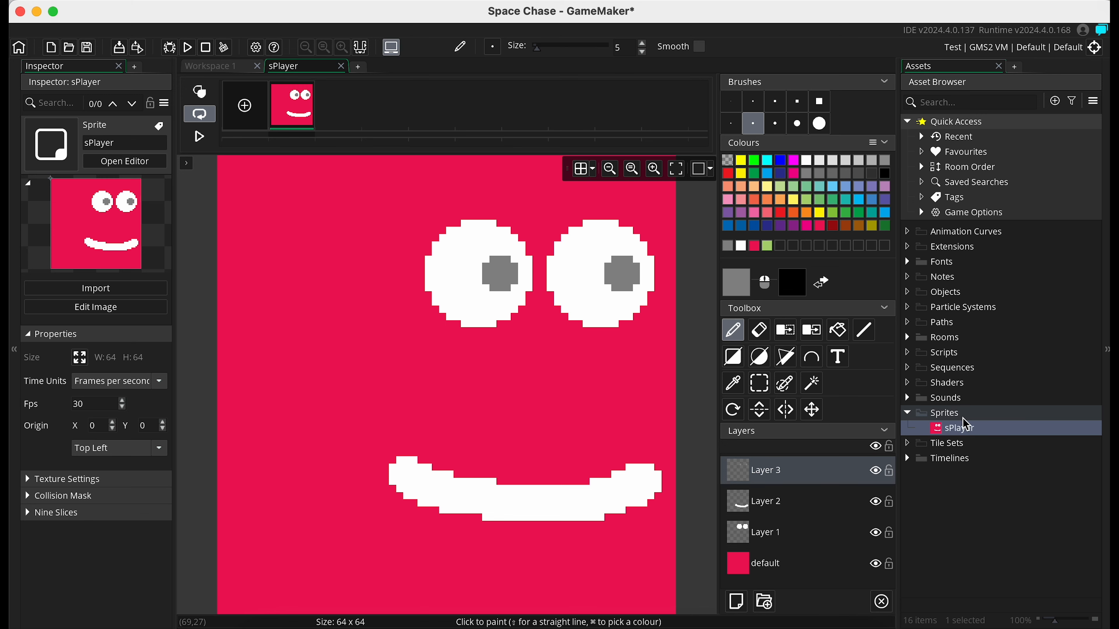
Step: Close the image editor and the sPlayer sprite window, and make the Asset Browser narrower
{"action": "left_click", "coordinate": [341, 67]}
{"action": "left_click_drag", "start_coordinate": [799, 175], "coordinate": [655, 169]}
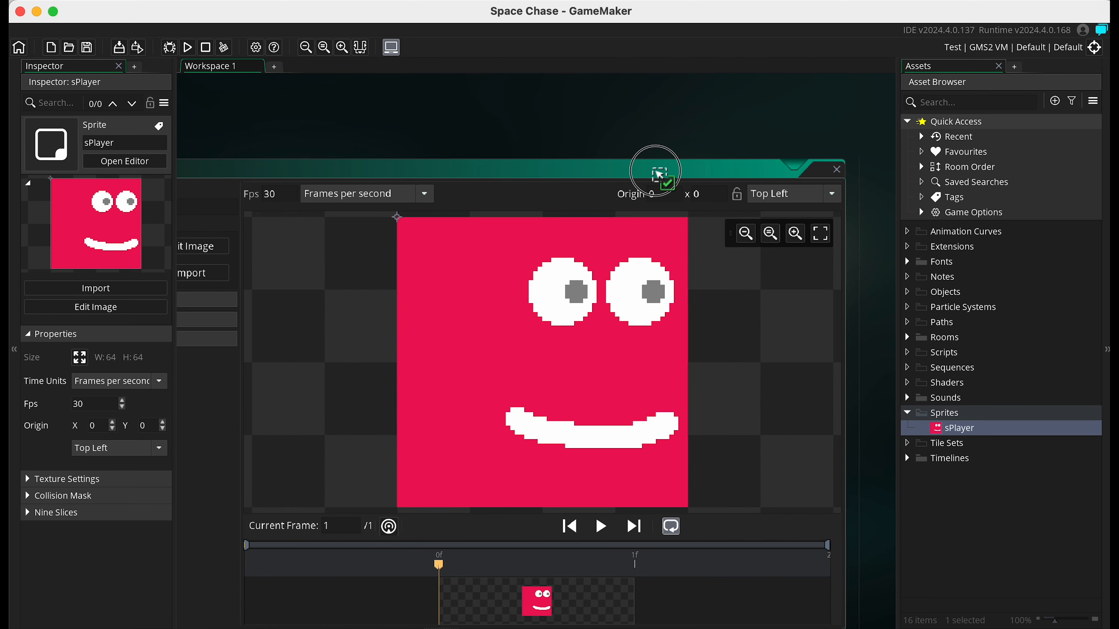
{"action": "left_click", "coordinate": [835, 169]}
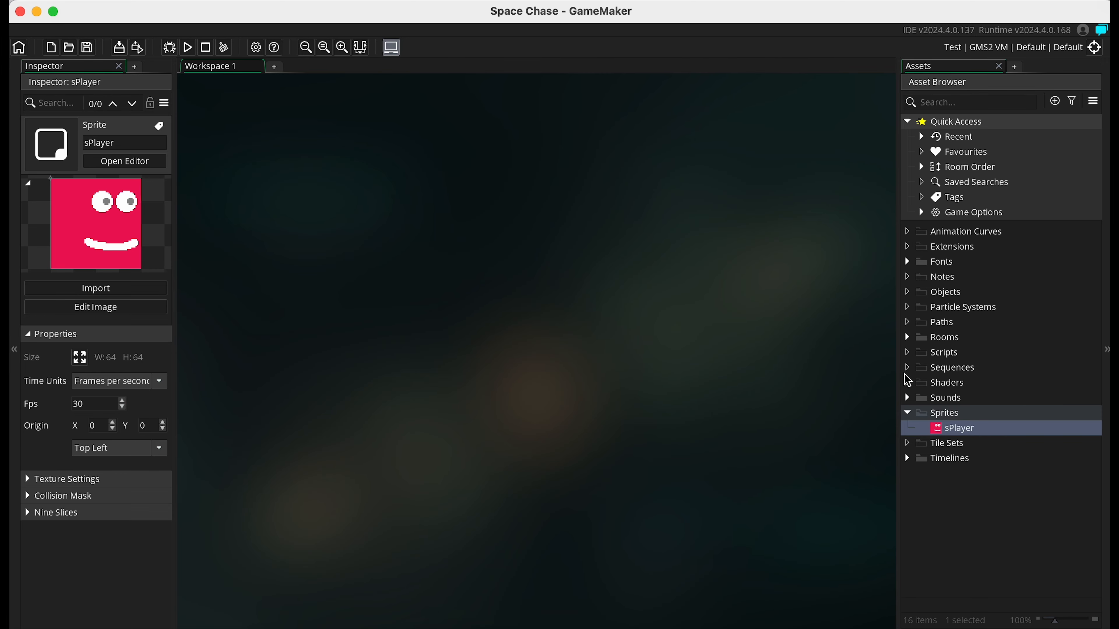
{"action": "left_click_drag", "start_coordinate": [897, 372], "coordinate": [941, 369]}
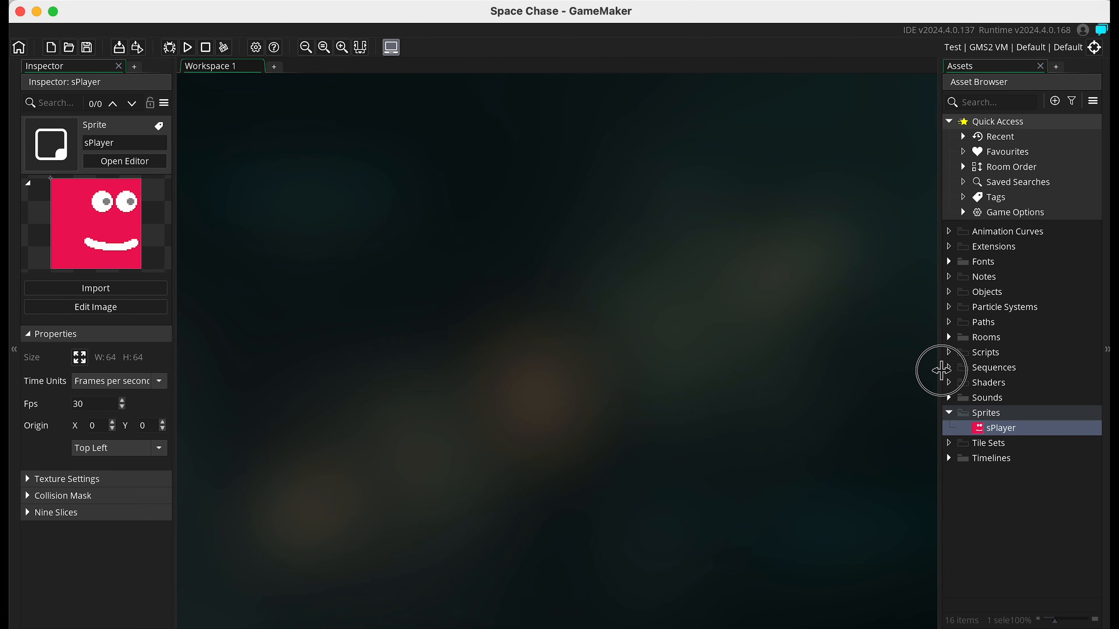
Step: Create a new object in the Objects group and name it oPlayer
{"action": "left_click", "coordinate": [991, 294]}
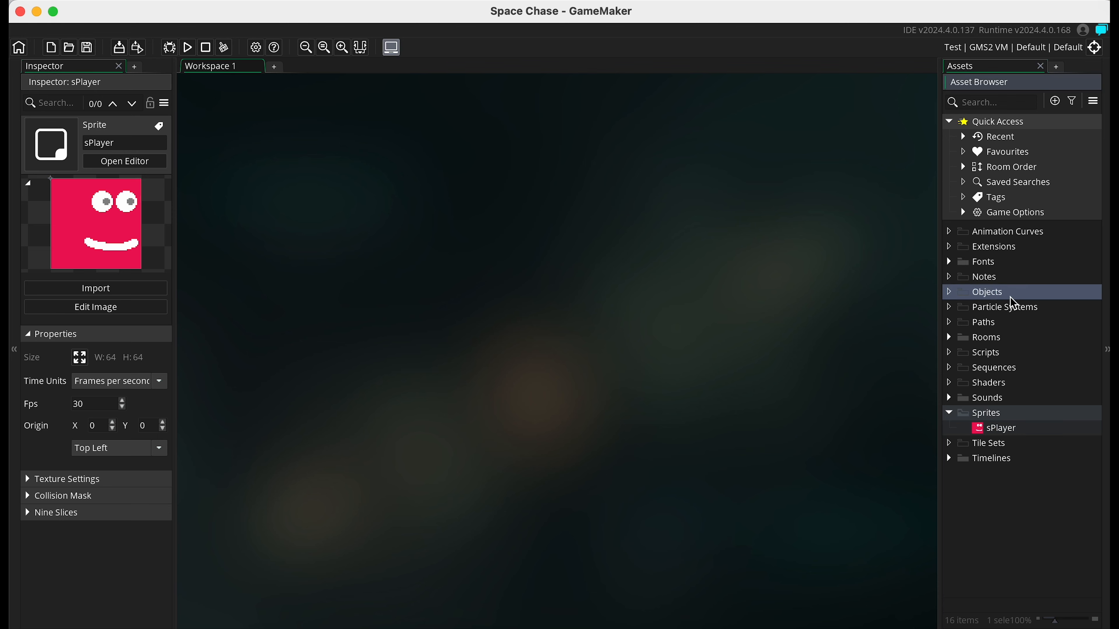
{"action": "right_click", "coordinate": [994, 301]}
{"action": "mouse_move", "coordinate": [976, 299]}
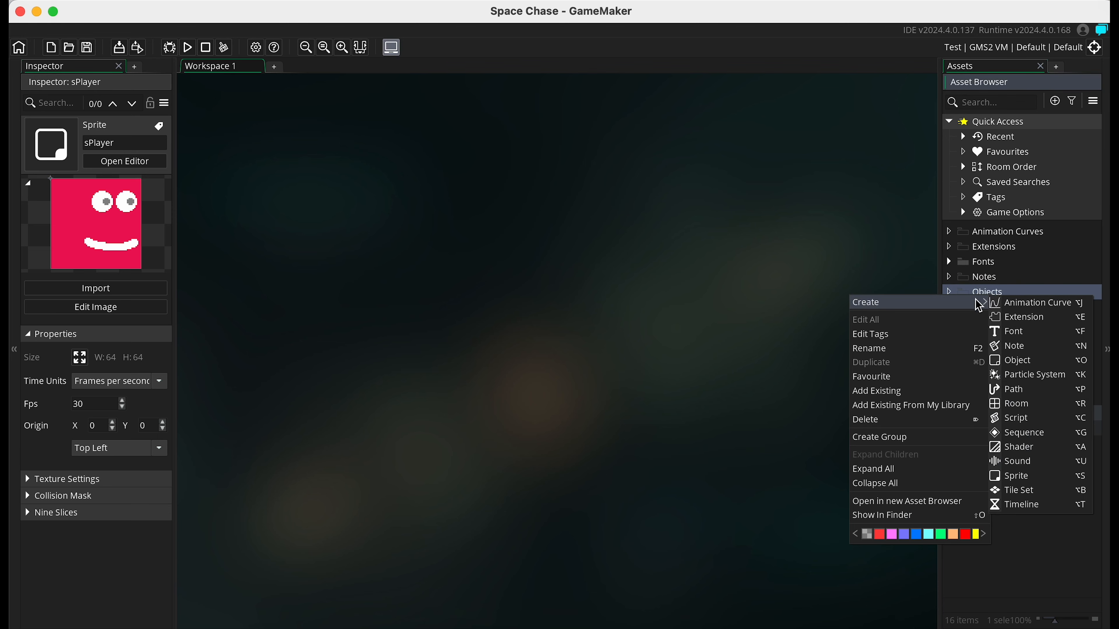
{"action": "left_click", "coordinate": [1045, 367]}
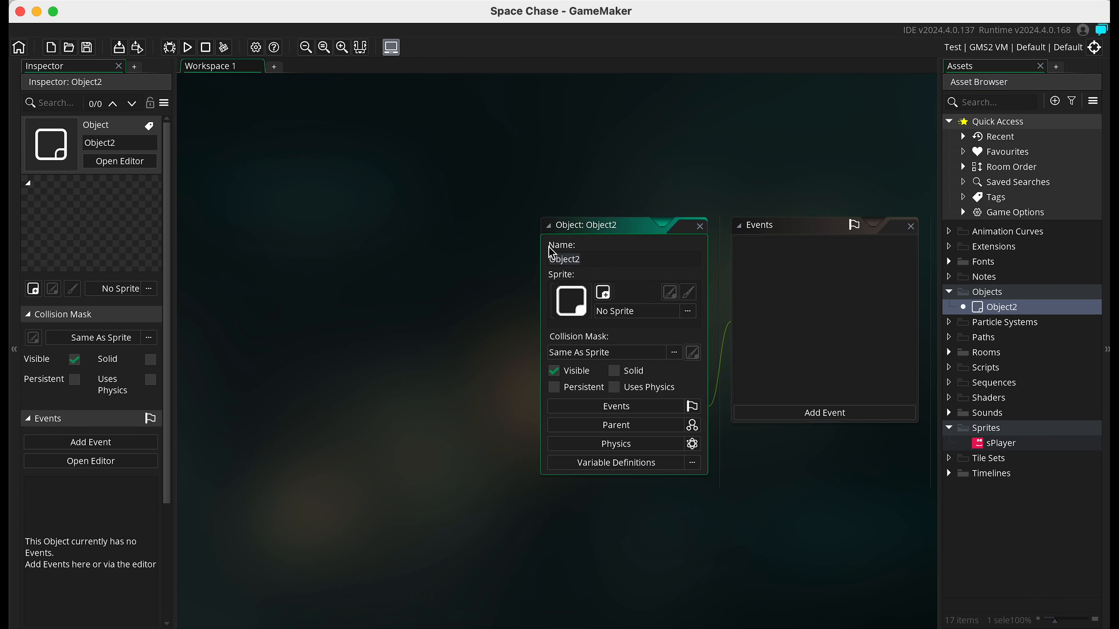
{"action": "type", "text": "oPlayer"}
{"action": "key", "text": "Return"}
Step: Assign the sPlayer sprite to the oPlayer object
{"action": "left_click", "coordinate": [620, 311]}
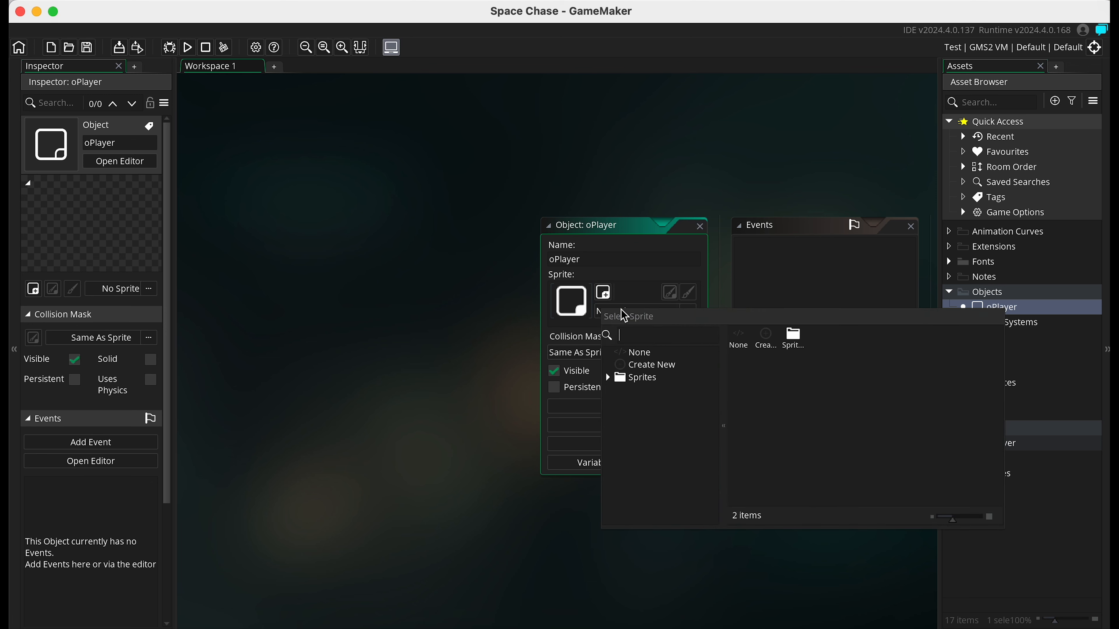
{"action": "double_click", "coordinate": [793, 341]}
{"action": "double_click", "coordinate": [767, 339]}
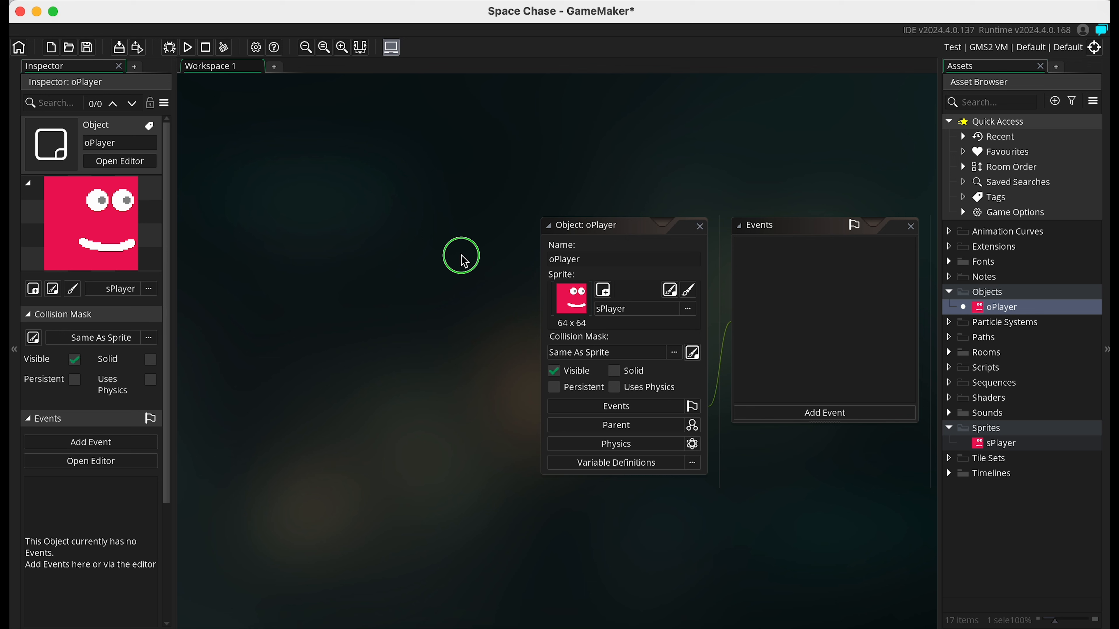
Step: Close all the open windows in the workspace
{"action": "right_click", "coordinate": [461, 255]}
{"action": "mouse_move", "coordinate": [489, 276]}
{"action": "left_click", "coordinate": [562, 309]}
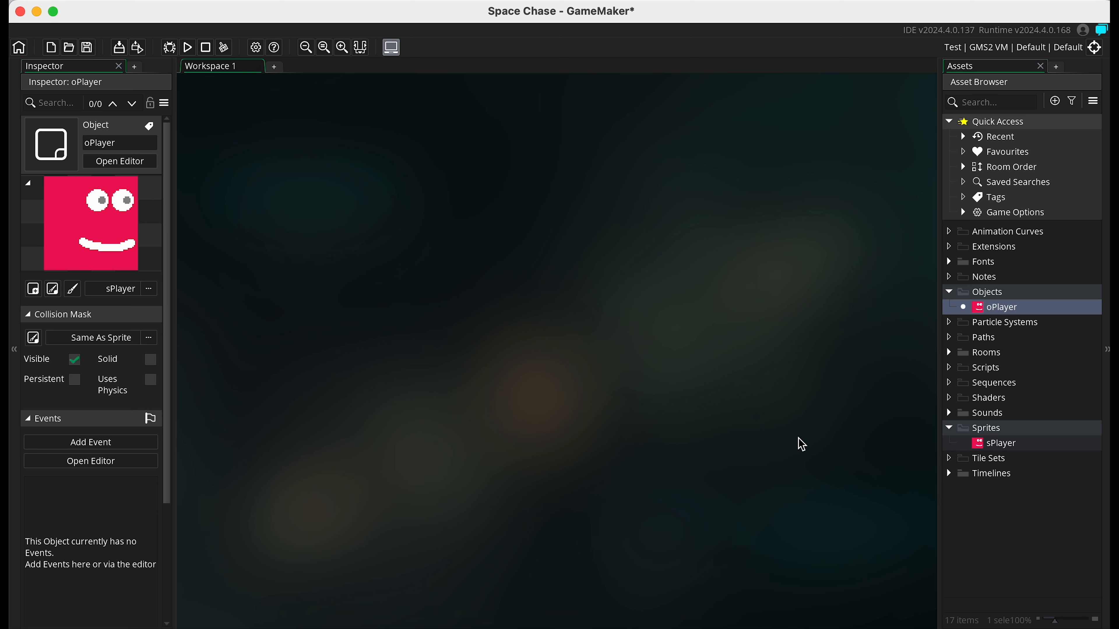
Step: Create a new sprite in the Sprites group and name it sEnemy
{"action": "left_click", "coordinate": [986, 432]}
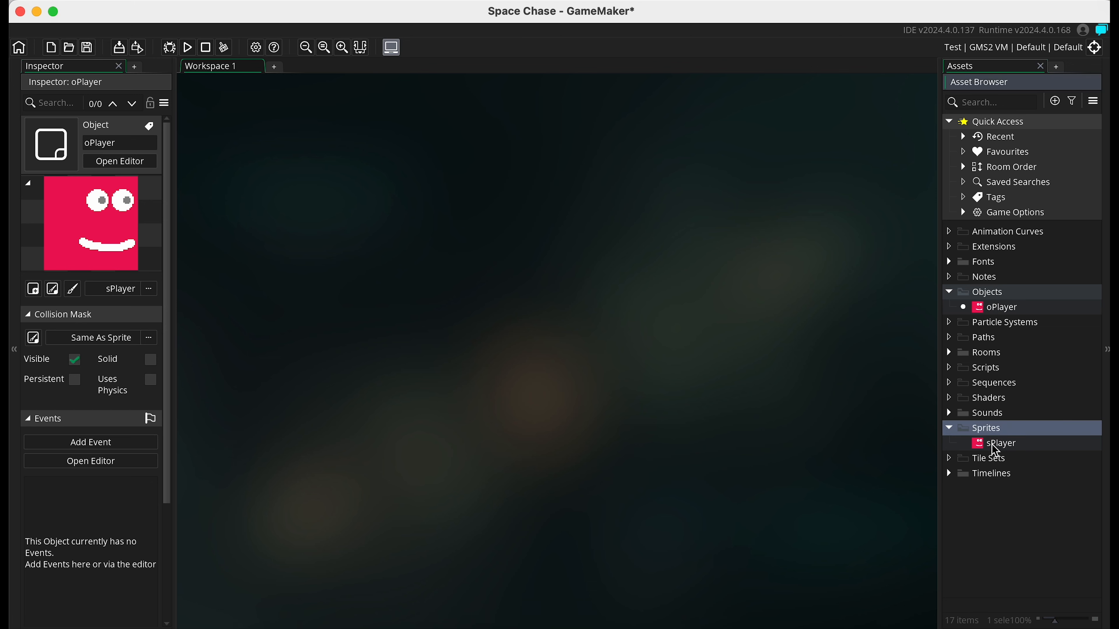
{"action": "right_click", "coordinate": [992, 428]}
{"action": "mouse_move", "coordinate": [915, 187]}
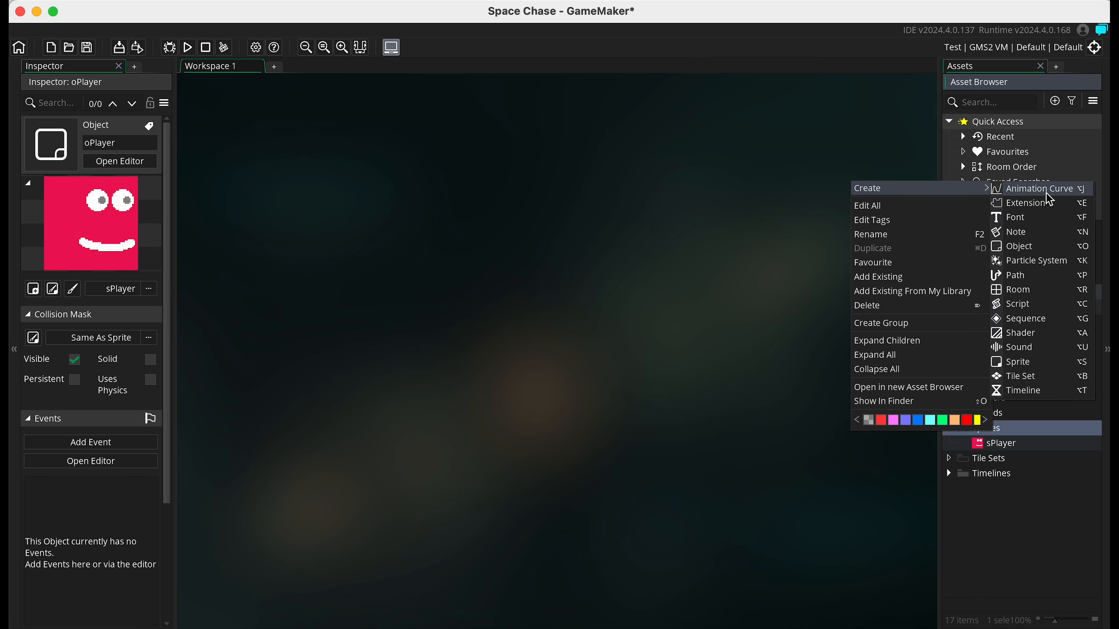
{"action": "left_click", "coordinate": [1027, 362]}
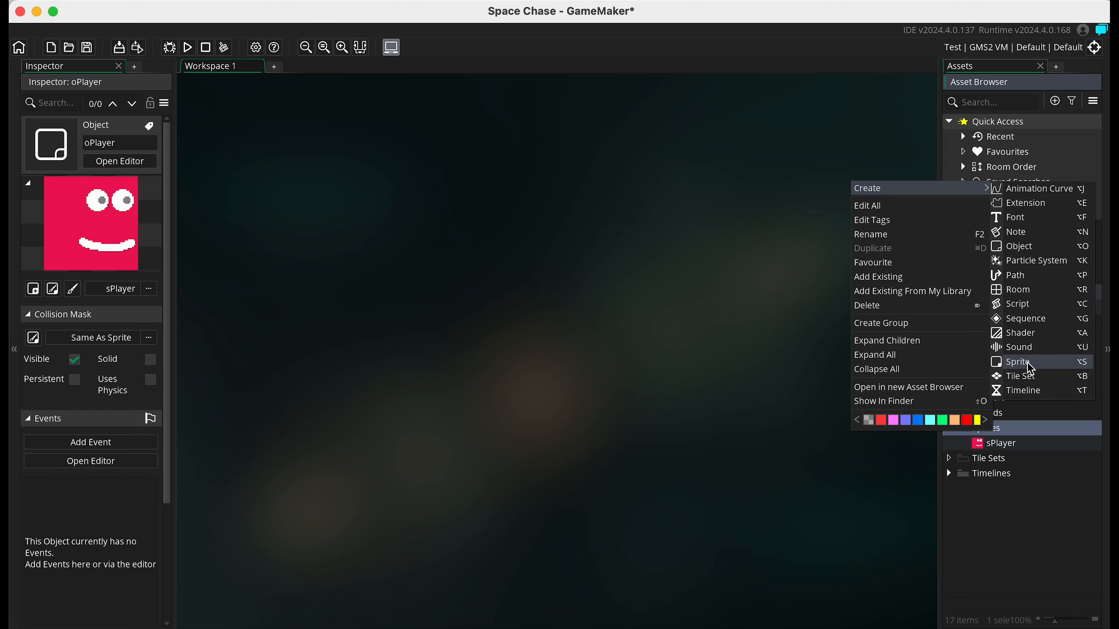
{"action": "left_click", "coordinate": [263, 188]}
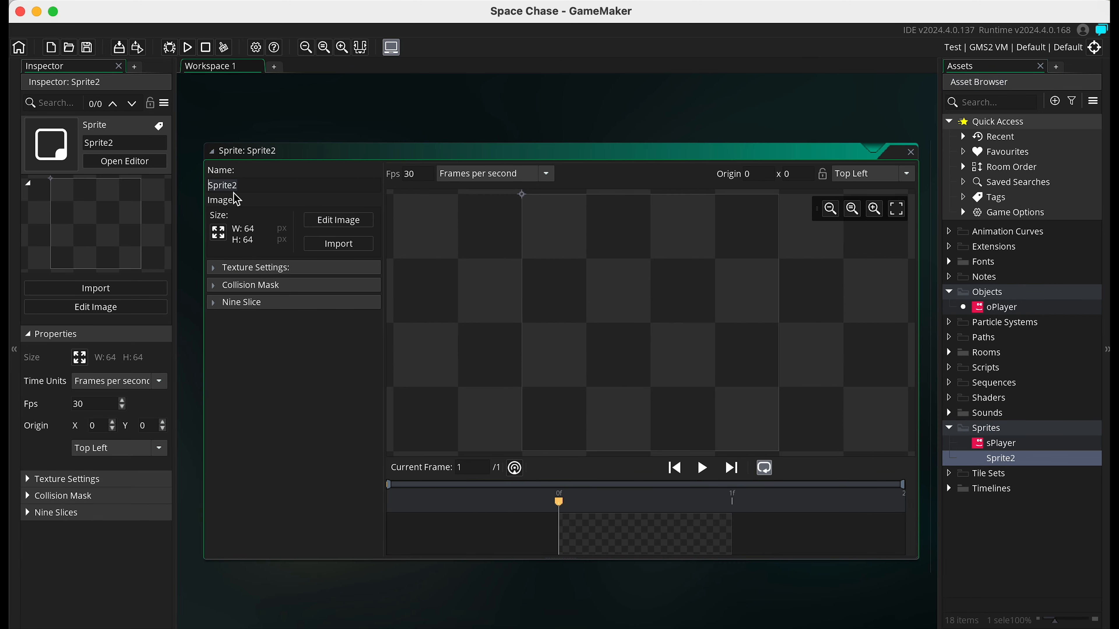
{"action": "type", "text": "sEnemy"}
{"action": "key", "text": "Return"}
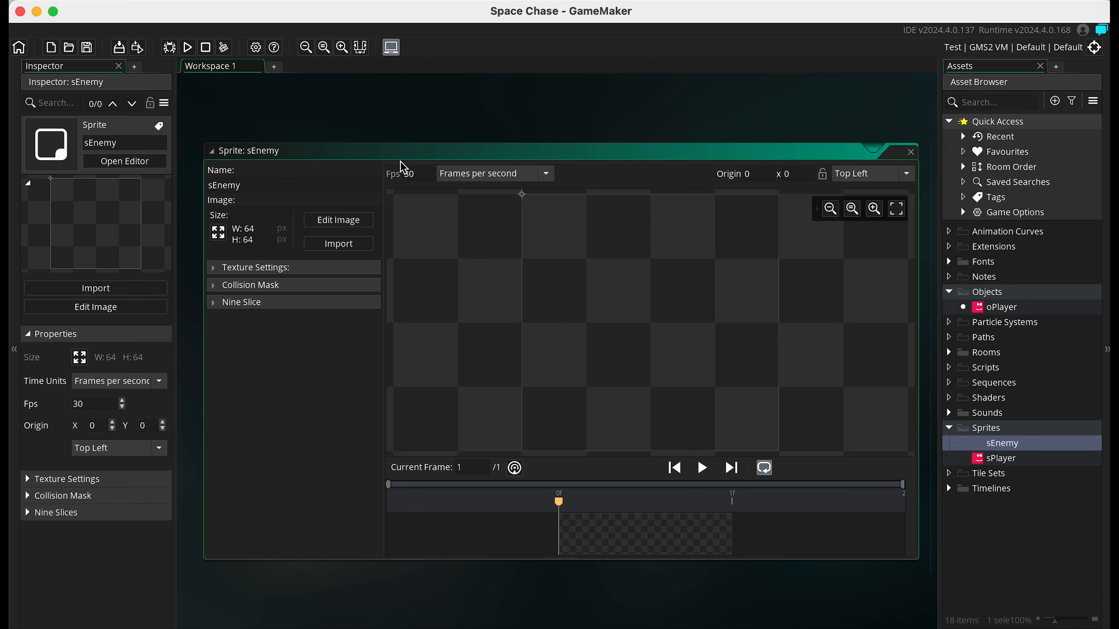
Step: Create another sprite in the Sprites group and name it sCollect
{"action": "left_click", "coordinate": [992, 434]}
{"action": "right_click", "coordinate": [992, 434]}
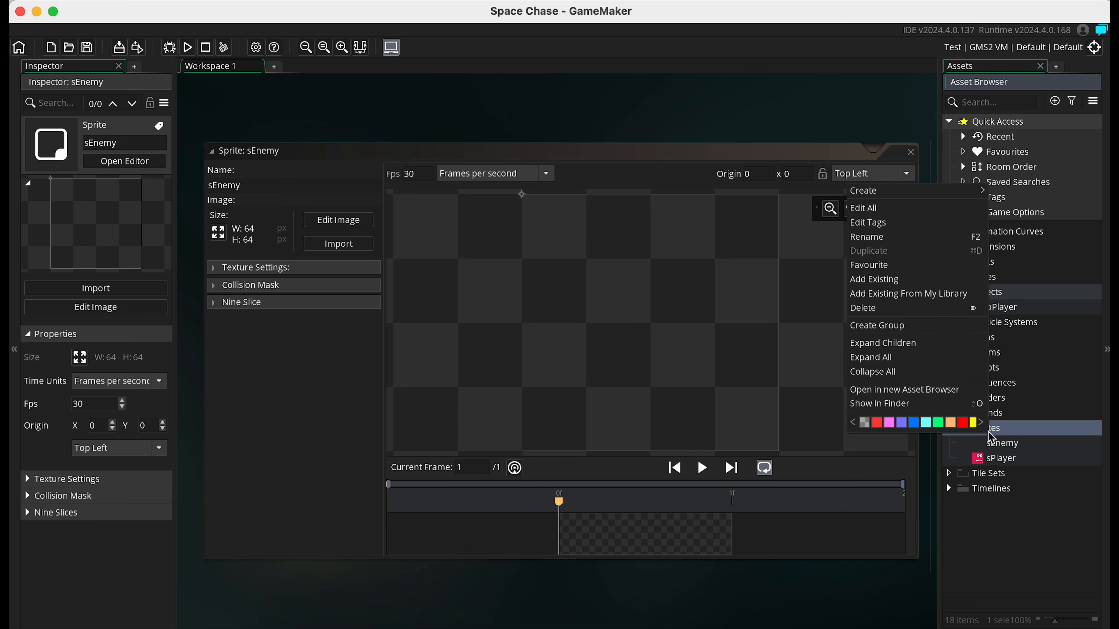
{"action": "mouse_move", "coordinate": [908, 201]}
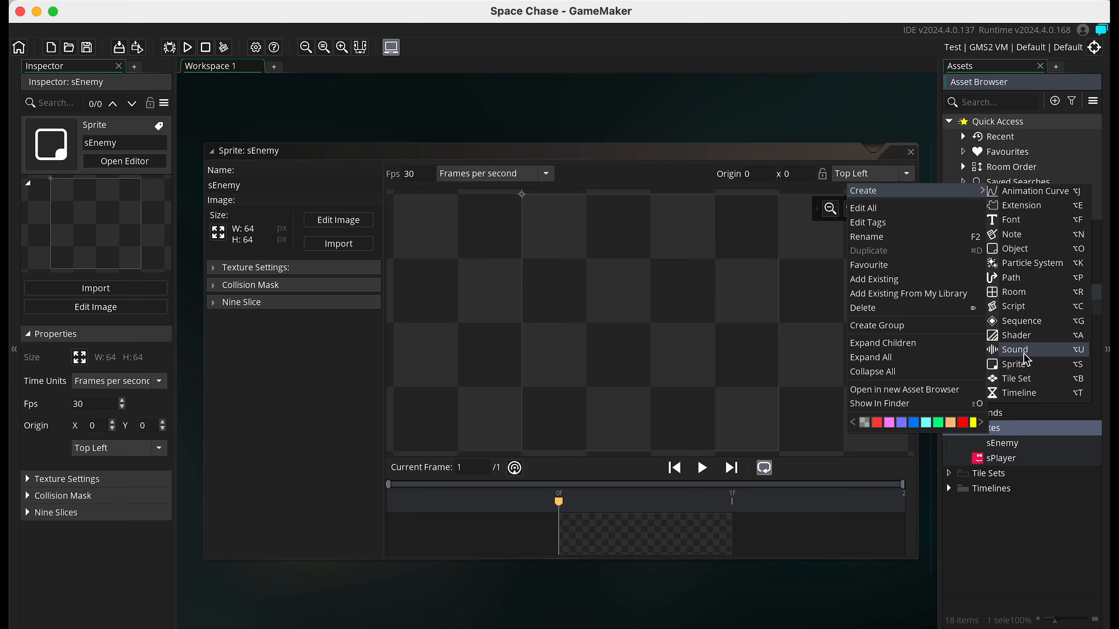
{"action": "left_click", "coordinate": [1020, 365]}
{"action": "type", "text": "s"}
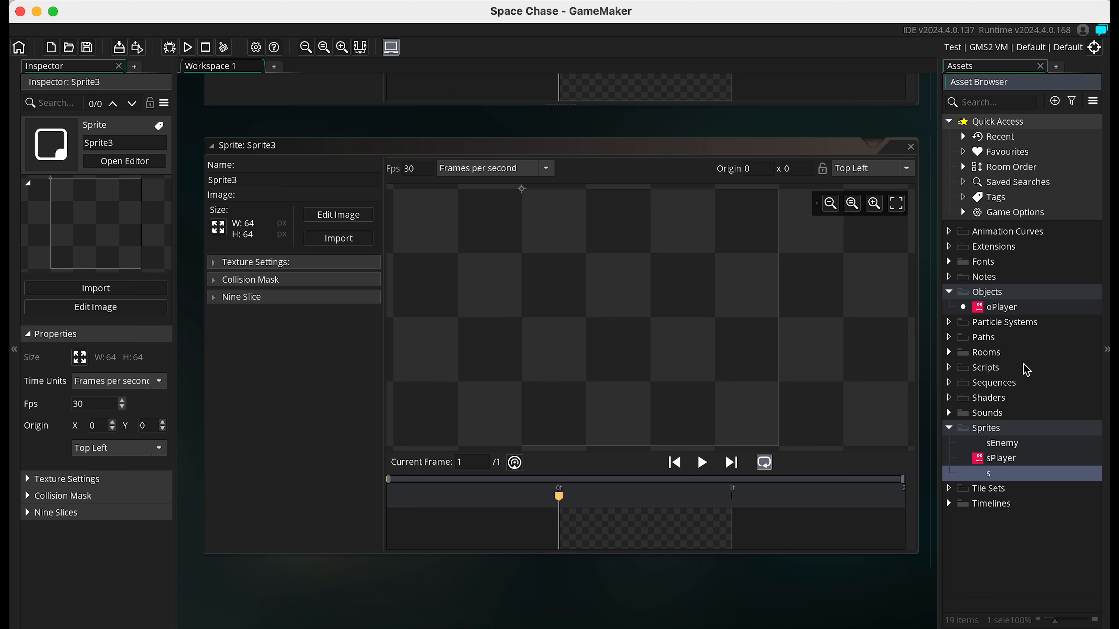
{"action": "type", "text": "Collect"}
{"action": "key", "text": "Return"}
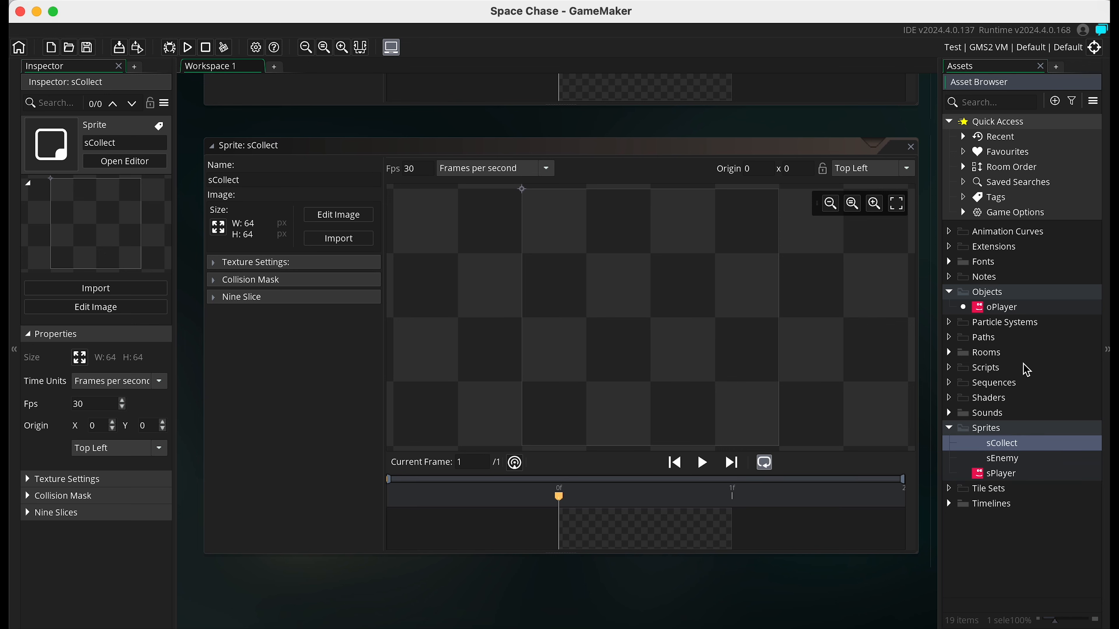
Step: Add a sprite named sWall to the Sprites group
{"action": "right_click", "coordinate": [992, 431]}
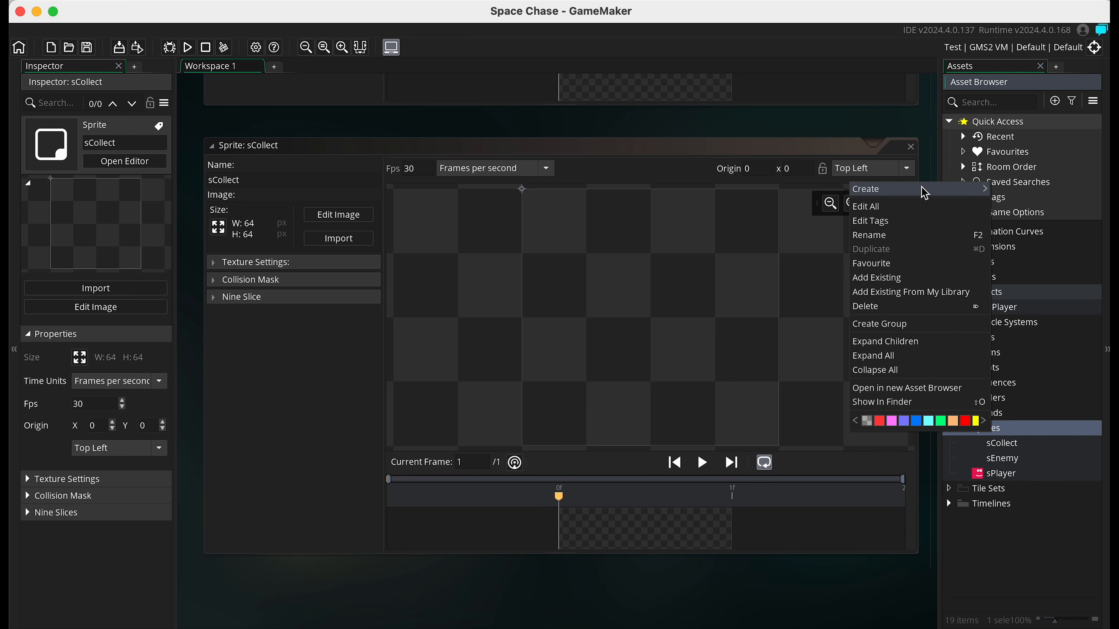
{"action": "mouse_move", "coordinate": [938, 189]}
{"action": "left_click", "coordinate": [1043, 363]}
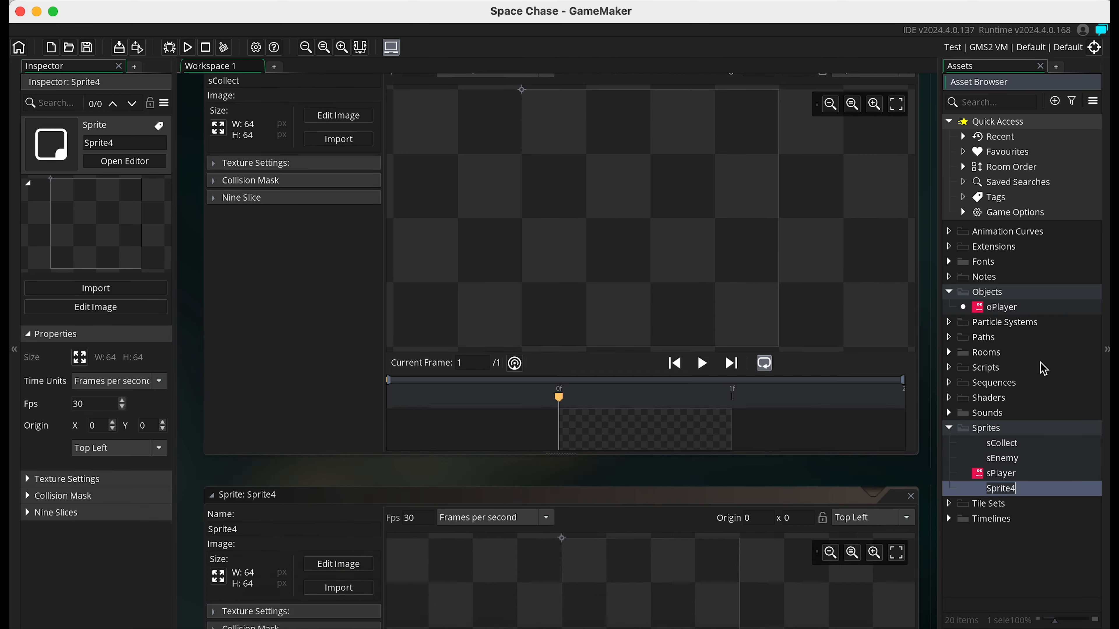
{"action": "type", "text": "sWall"}
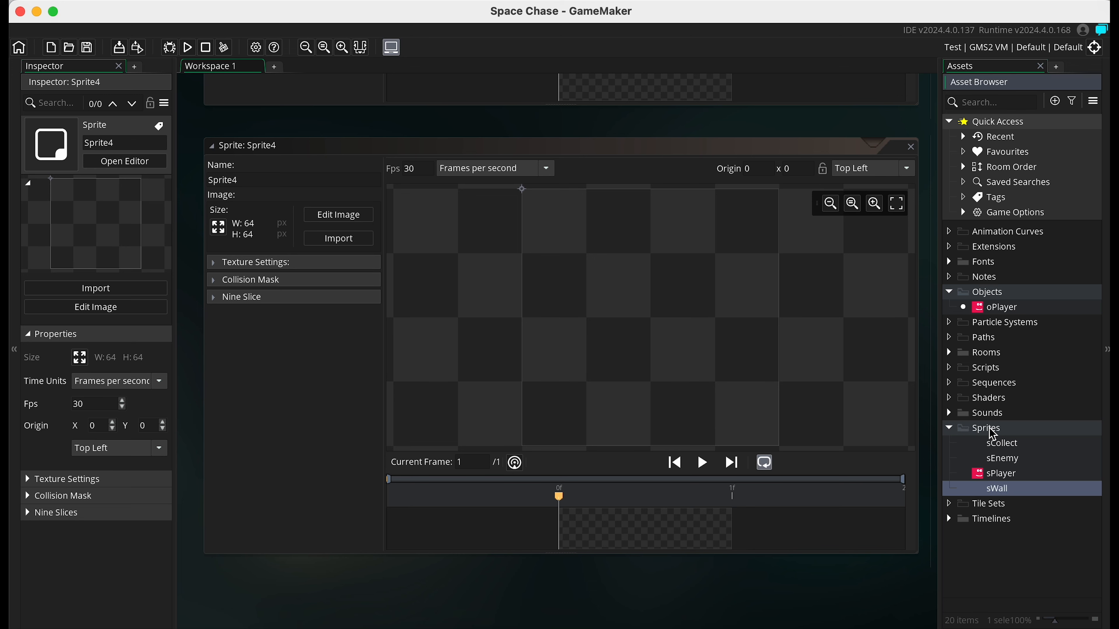
Step: Add a sprite named sEnd to the Sprites group
{"action": "left_click", "coordinate": [993, 434]}
{"action": "right_click", "coordinate": [993, 434]}
{"action": "mouse_move", "coordinate": [958, 192]}
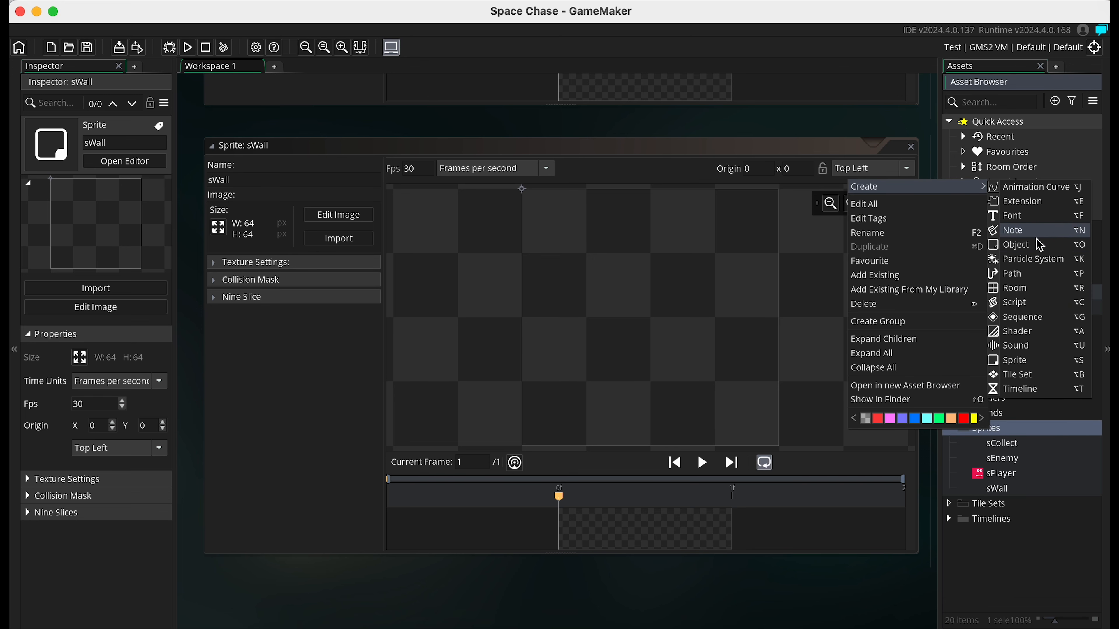
{"action": "left_click", "coordinate": [1039, 360]}
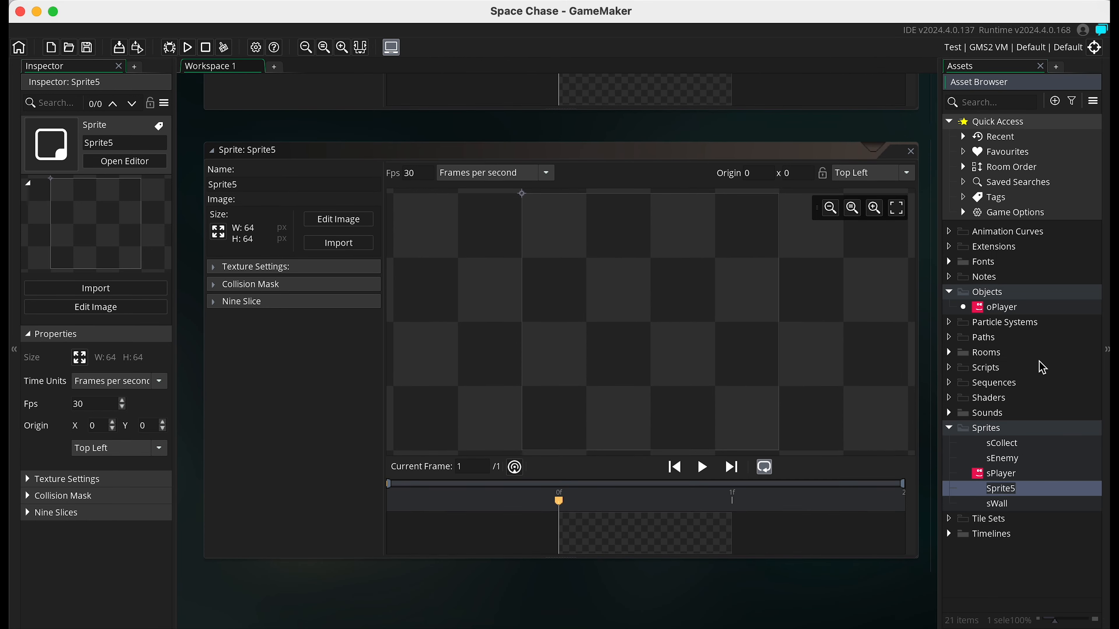
{"action": "type", "text": "sEnd"}
{"action": "key", "text": "Return"}
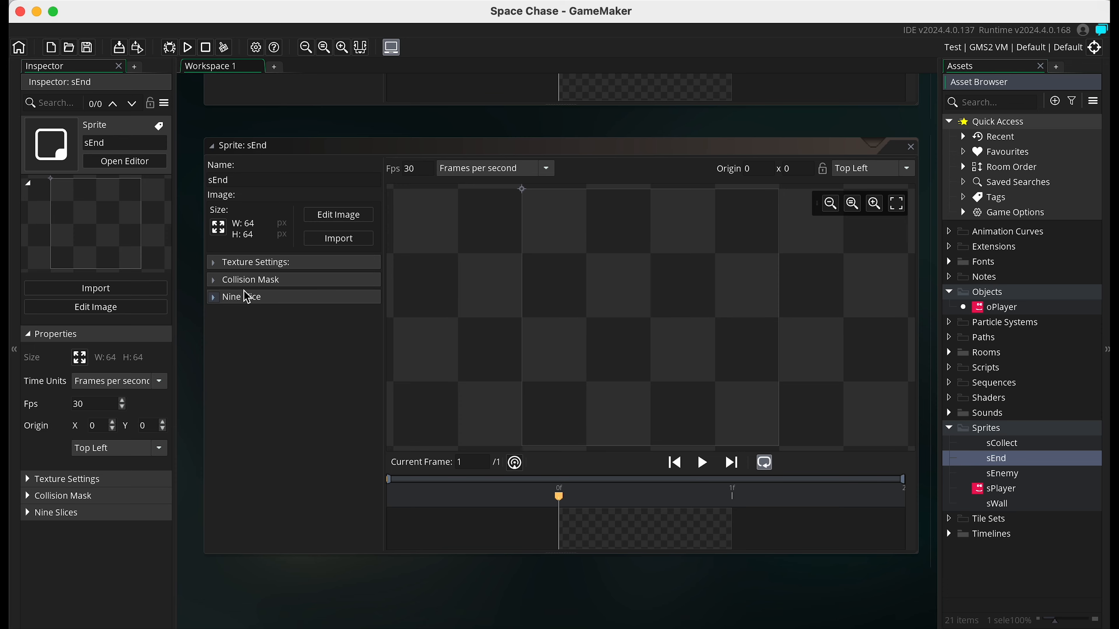
Step: Look over the open sprite editors for sEnemy, sCollect, sWall and sEnd to compare the empty sprites
{"action": "scroll", "coordinate": [244, 291], "scroll_direction": "up", "scroll_amount": 15}
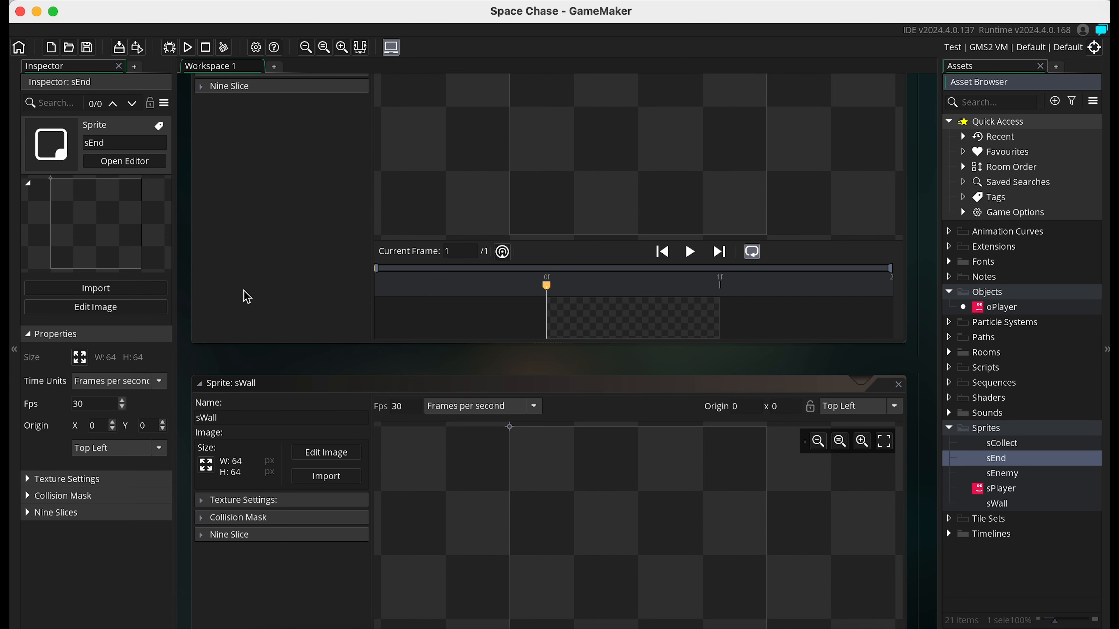
{"action": "scroll", "coordinate": [247, 297], "scroll_direction": "up", "scroll_amount": 5}
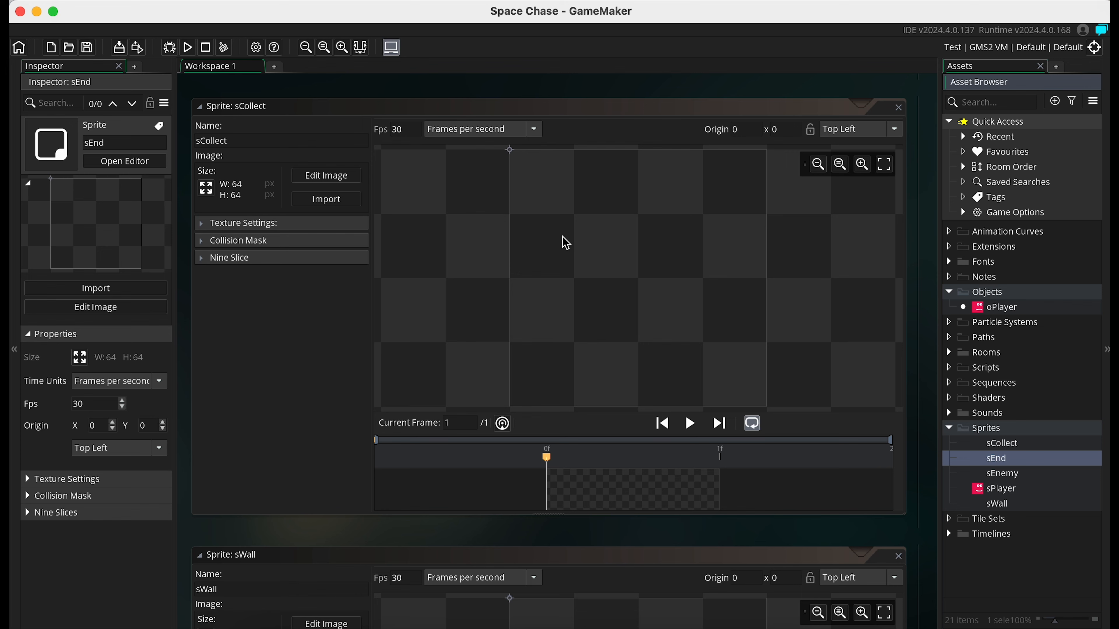
{"action": "scroll", "coordinate": [566, 243], "scroll_direction": "up", "scroll_amount": 3}
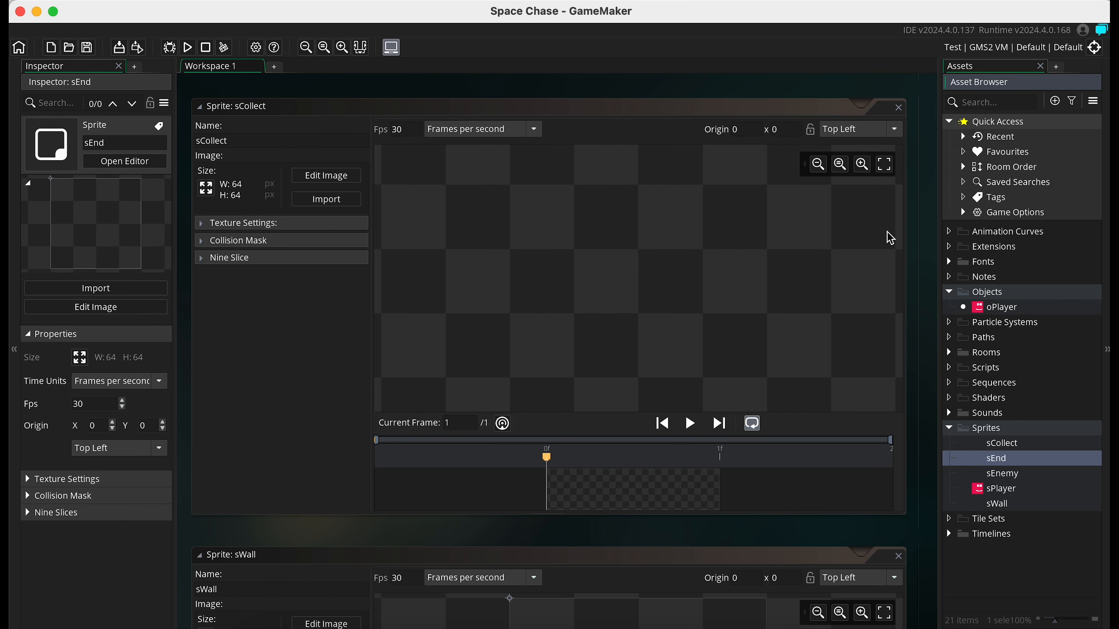
{"action": "scroll", "coordinate": [932, 232], "scroll_direction": "up", "scroll_amount": 10}
{"action": "scroll", "coordinate": [931, 231], "scroll_direction": "up", "scroll_amount": 4}
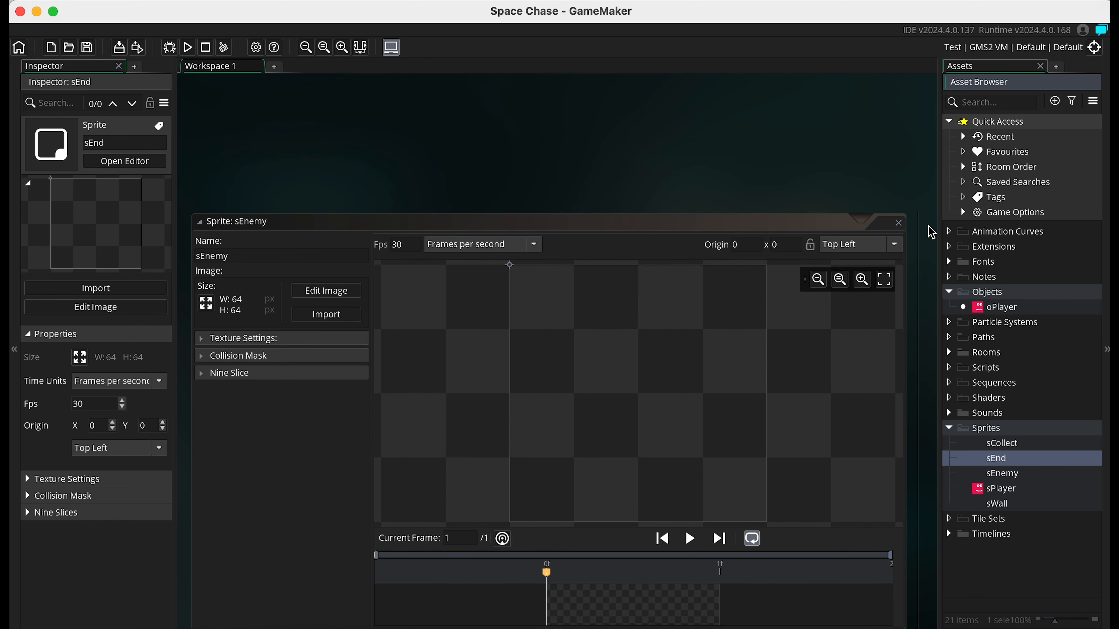
{"action": "scroll", "coordinate": [932, 231], "scroll_direction": "down", "scroll_amount": 5}
{"action": "scroll", "coordinate": [931, 231], "scroll_direction": "up", "scroll_amount": 1}
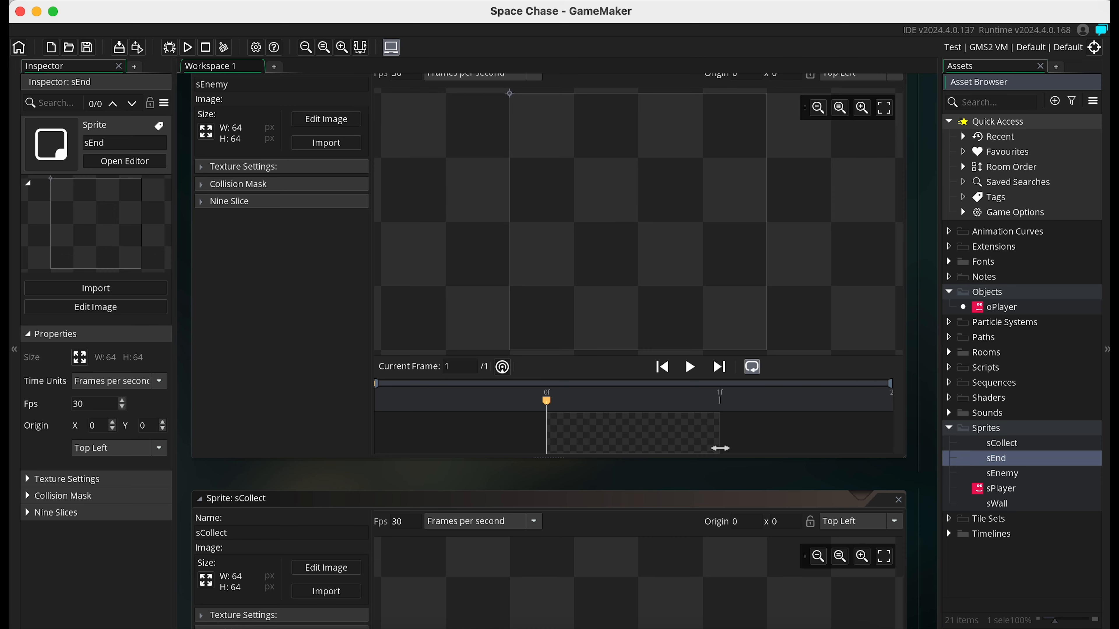
{"action": "scroll", "coordinate": [722, 449], "scroll_direction": "down", "scroll_amount": 3}
{"action": "scroll", "coordinate": [672, 433], "scroll_direction": "down", "scroll_amount": 4}
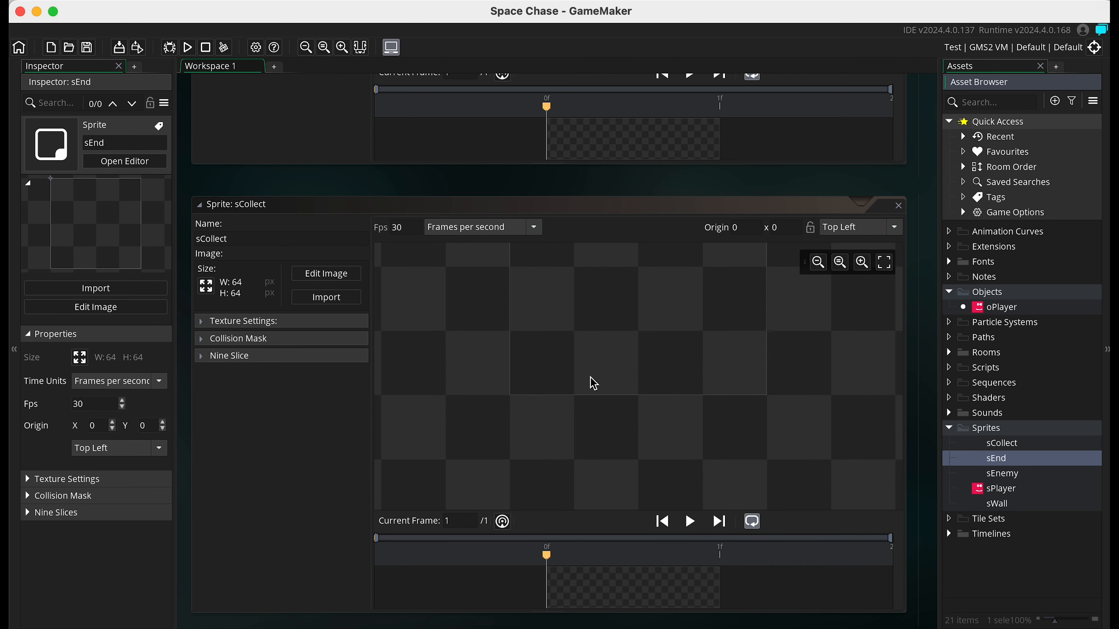
{"action": "scroll", "coordinate": [933, 396], "scroll_direction": "down", "scroll_amount": 2}
{"action": "scroll", "coordinate": [938, 400], "scroll_direction": "down", "scroll_amount": 9}
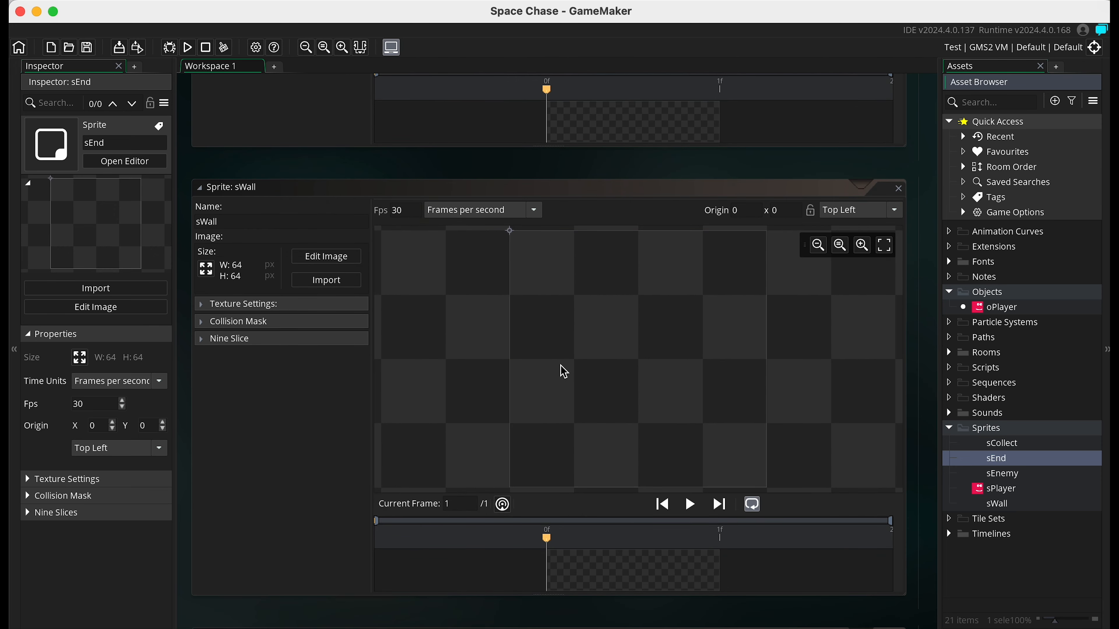
{"action": "scroll", "coordinate": [925, 398], "scroll_direction": "down", "scroll_amount": 12}
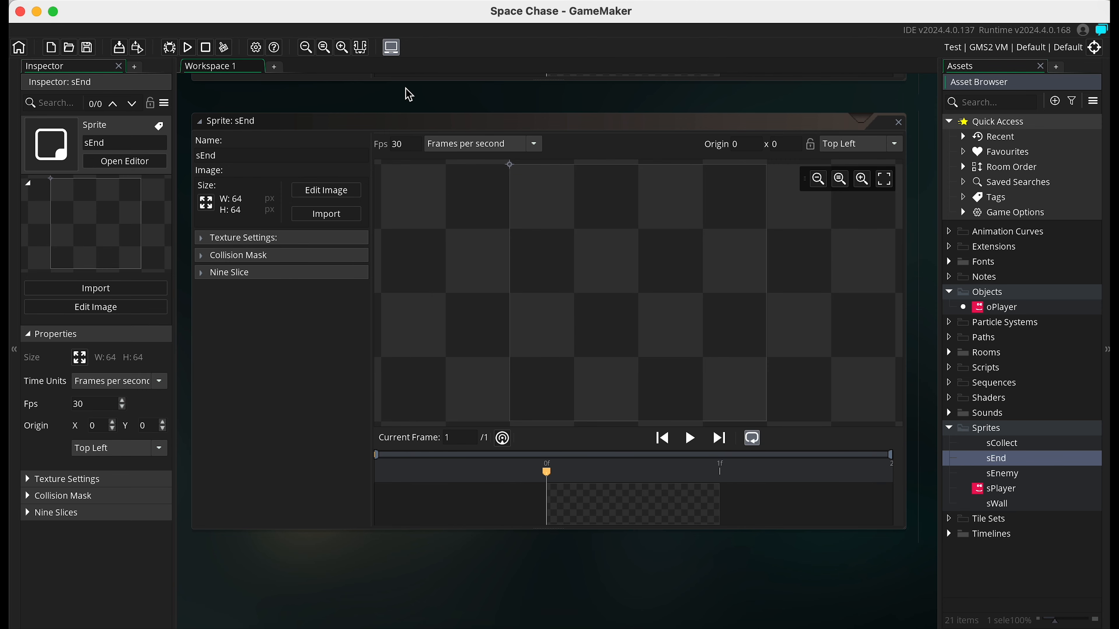
Step: Fill the whole sWall sprite image with solid green using the Fill tool and close its image editor
{"action": "scroll", "coordinate": [407, 92], "scroll_direction": "up", "scroll_amount": 7}
{"action": "scroll", "coordinate": [319, 236], "scroll_direction": "up", "scroll_amount": 1}
{"action": "scroll", "coordinate": [252, 250], "scroll_direction": "up", "scroll_amount": 2}
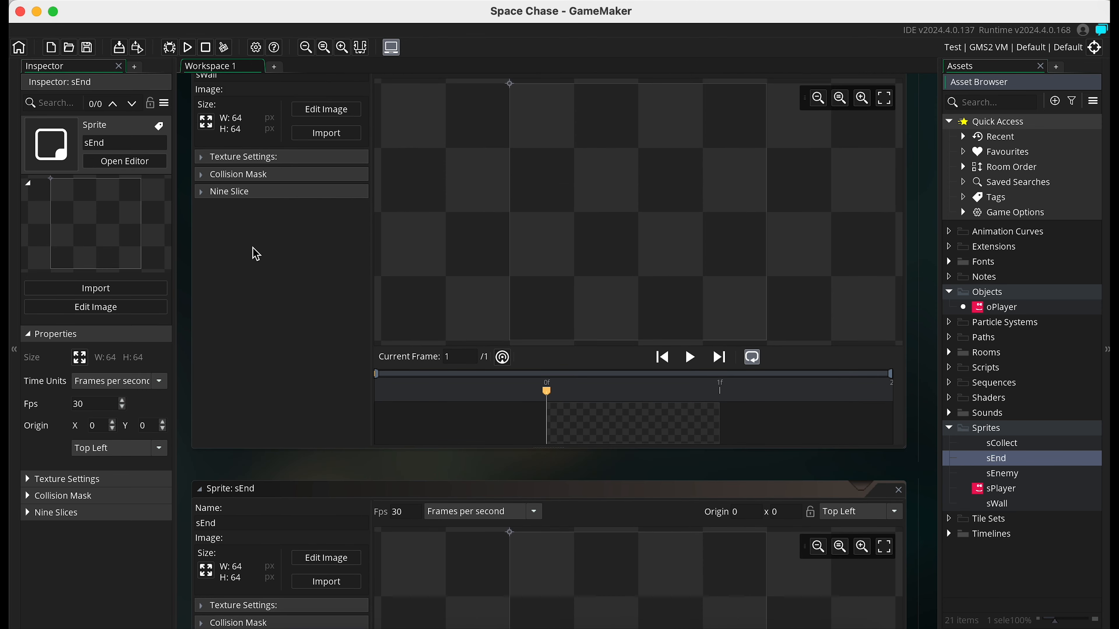
{"action": "left_click", "coordinate": [324, 140]}
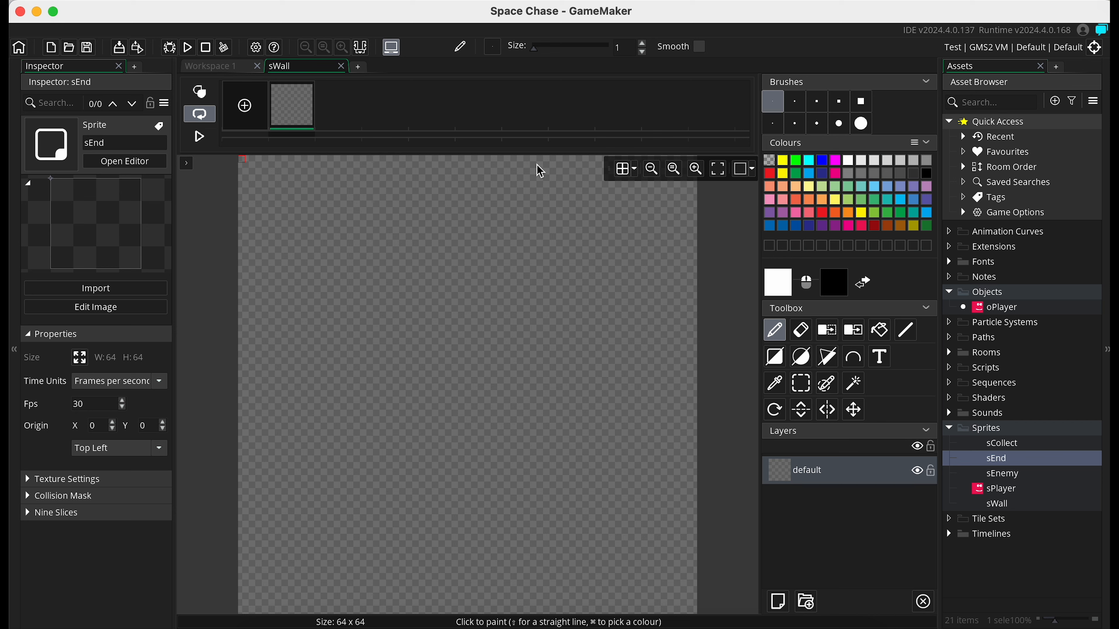
{"action": "left_click", "coordinate": [889, 340]}
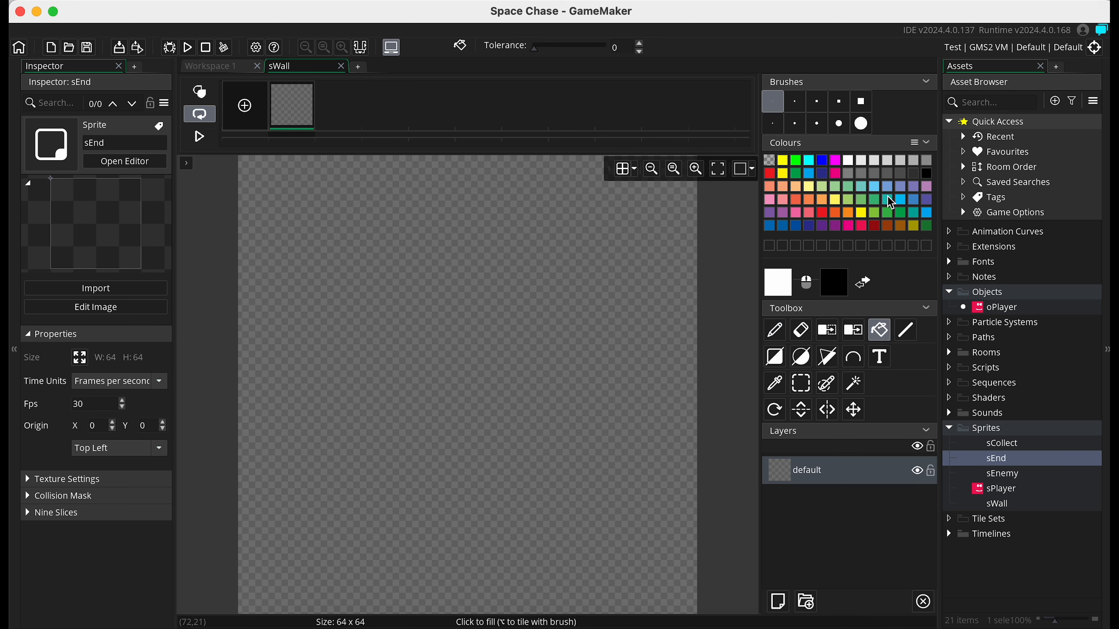
{"action": "left_click", "coordinate": [886, 213]}
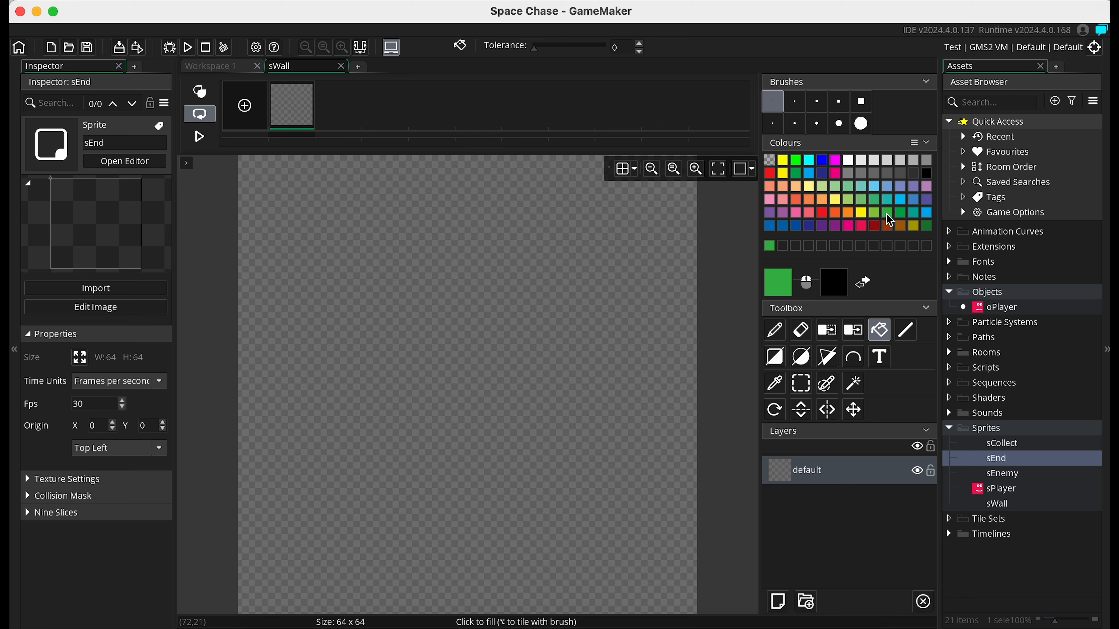
{"action": "left_click", "coordinate": [470, 366]}
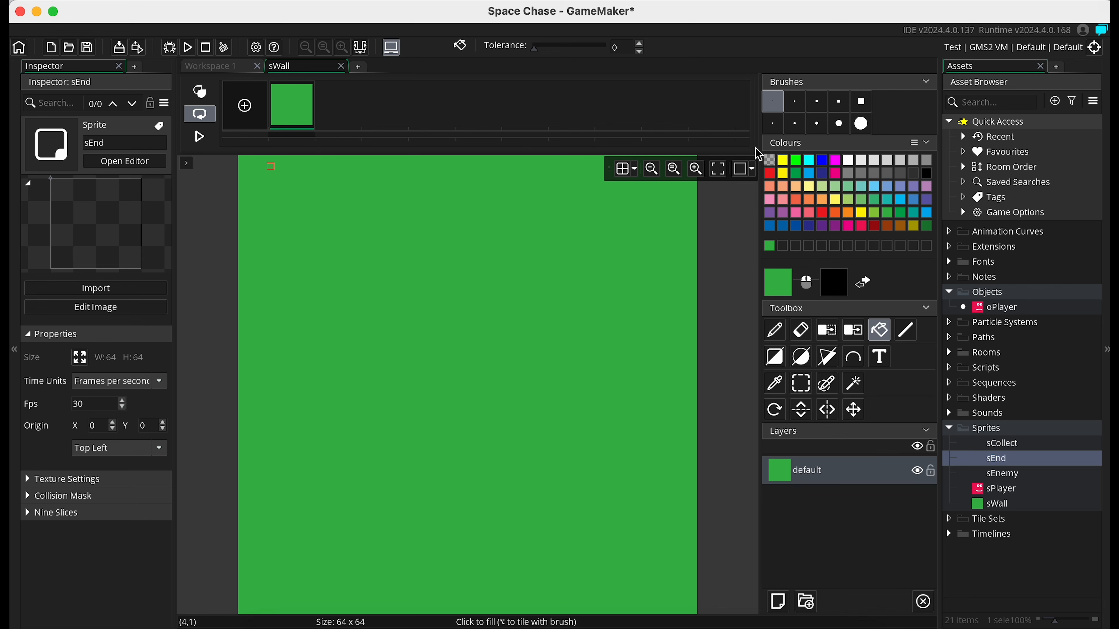
{"action": "scroll", "coordinate": [727, 485], "scroll_direction": "down", "scroll_amount": 1}
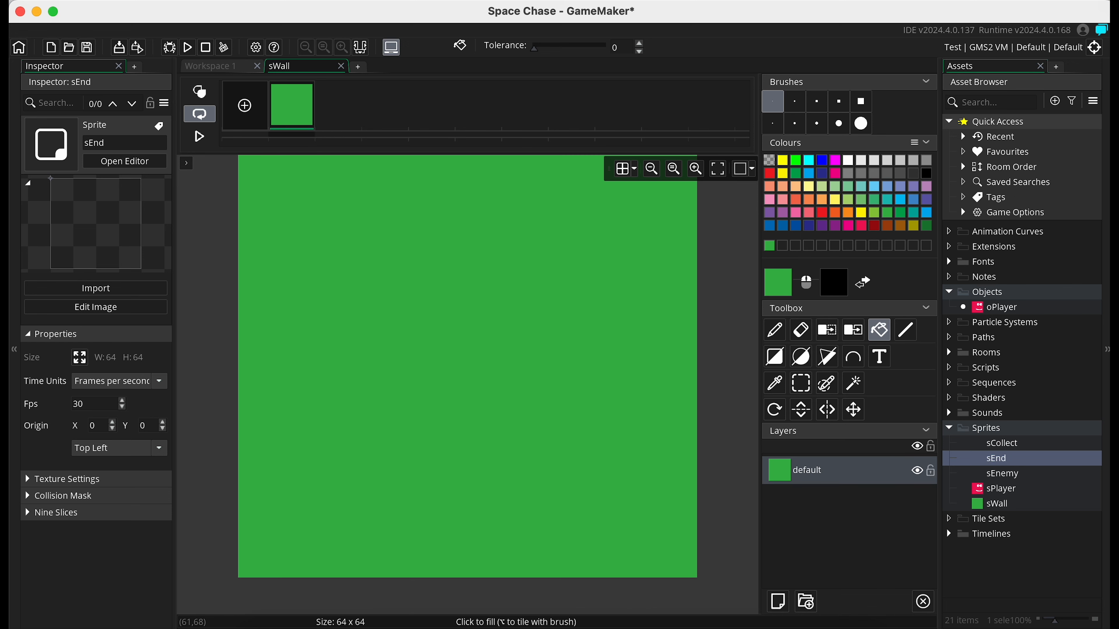
{"action": "left_click", "coordinate": [341, 67]}
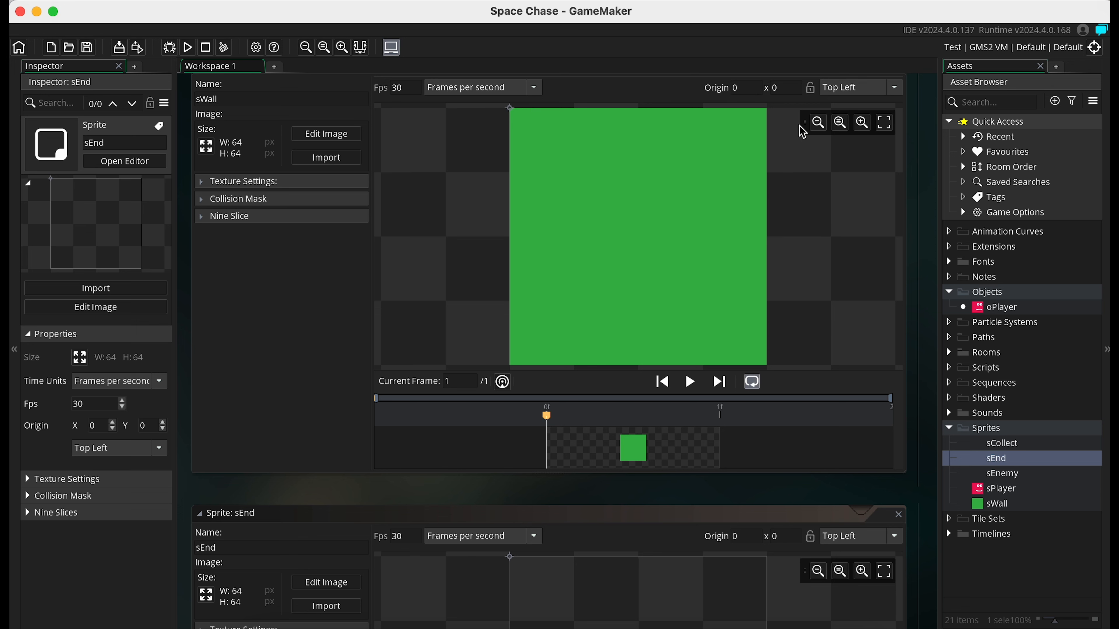
{"action": "scroll", "coordinate": [893, 319], "scroll_direction": "down", "scroll_amount": 1}
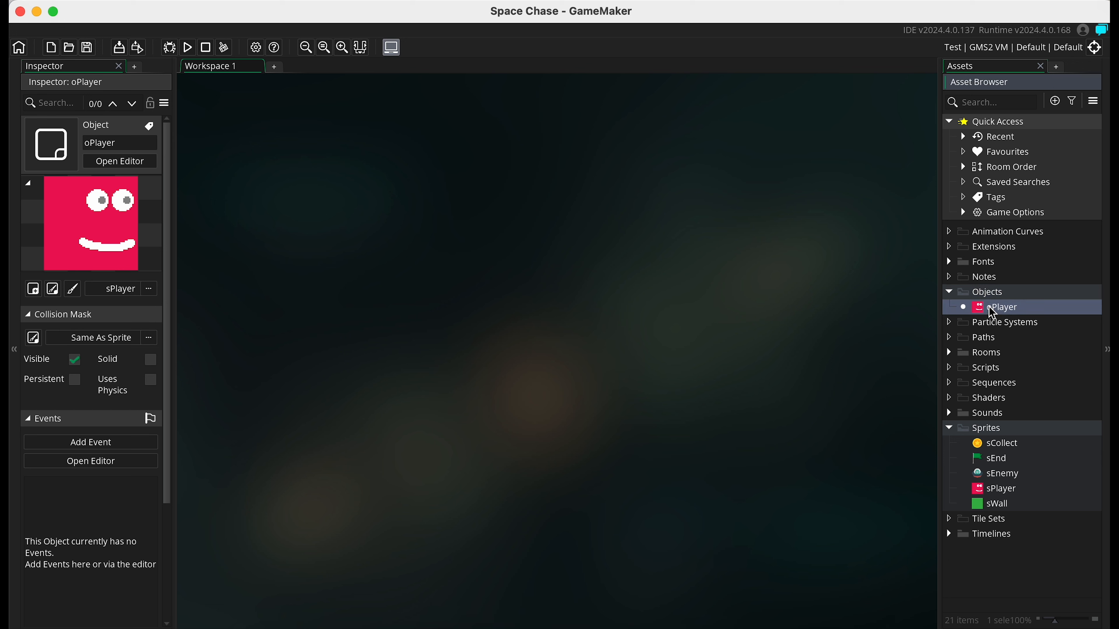
{"action": "right_click", "coordinate": [993, 291]}
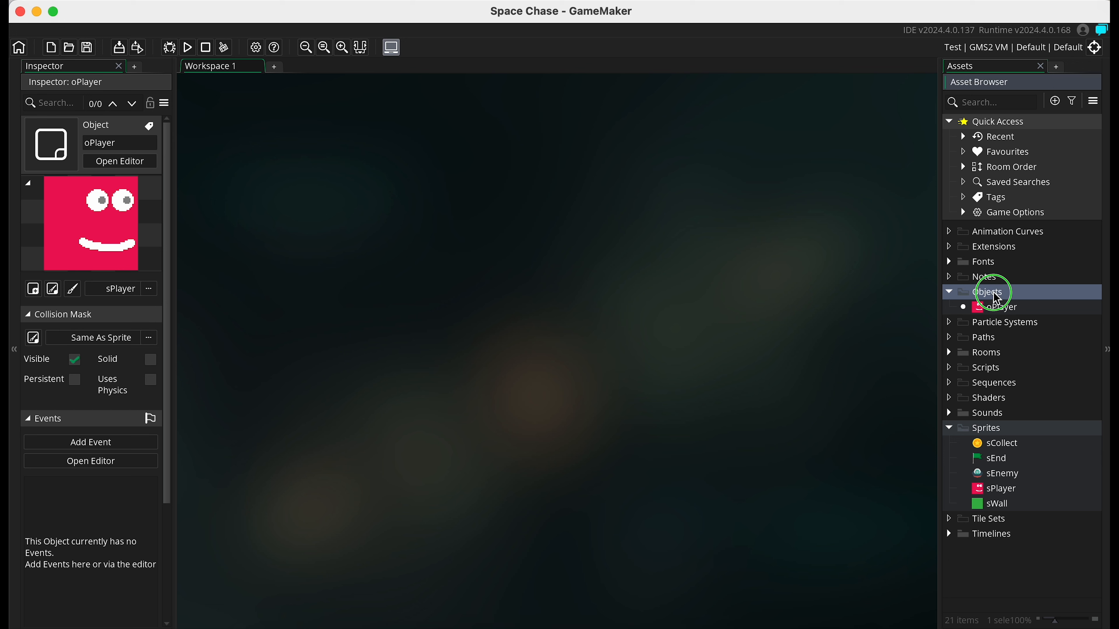
{"action": "mouse_move", "coordinate": [975, 299]}
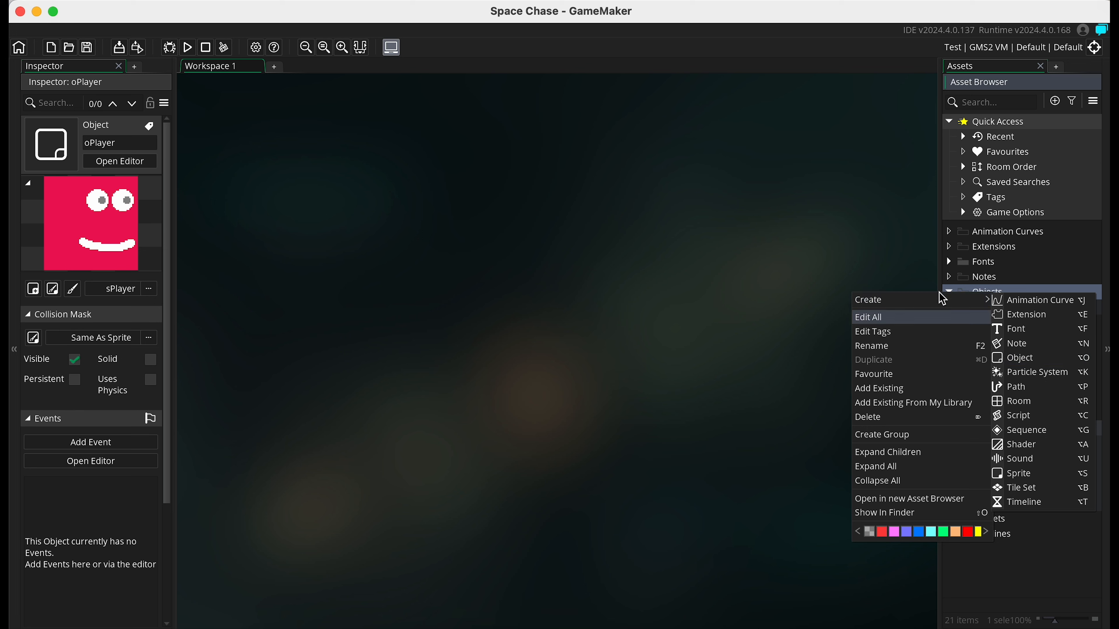
{"action": "left_click", "coordinate": [960, 288]}
Step: Open the oPlayer object and examine its name prefix and its sprite assignment
{"action": "double_click", "coordinate": [1012, 310]}
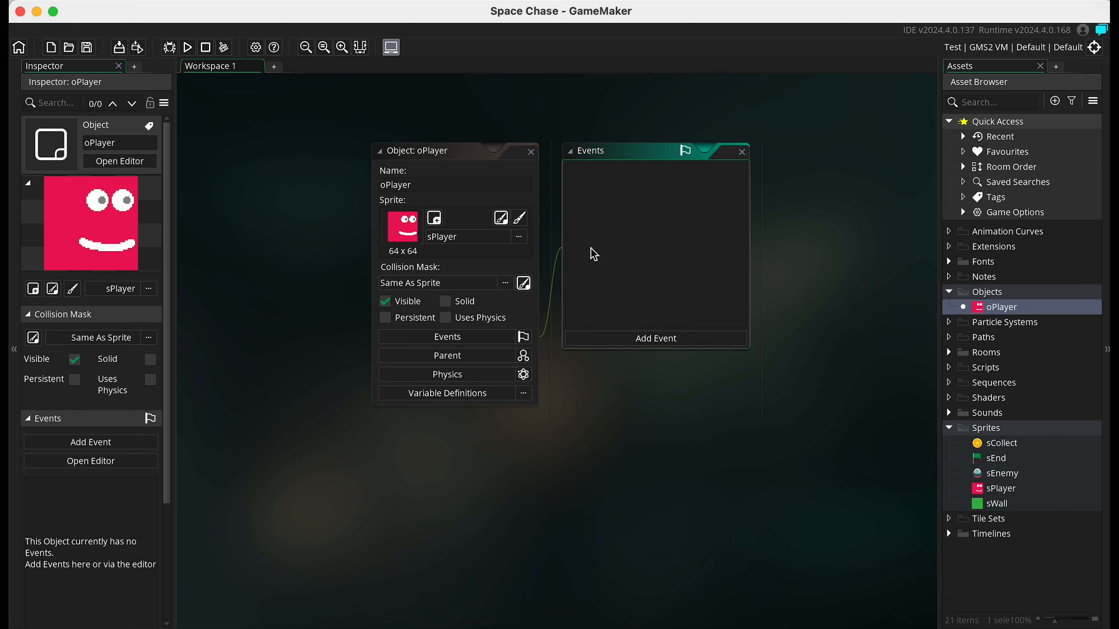
{"action": "left_click", "coordinate": [412, 186]}
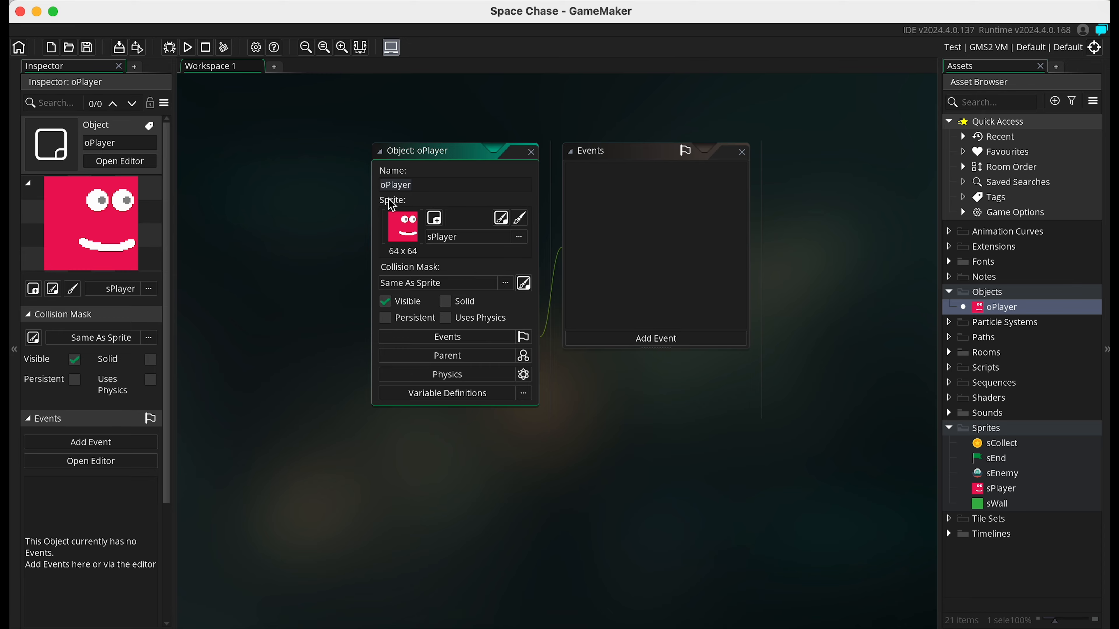
{"action": "left_click", "coordinate": [418, 185]}
{"action": "scroll", "coordinate": [415, 185], "scroll_direction": "up", "scroll_amount": 4, "text": "ctrl"}
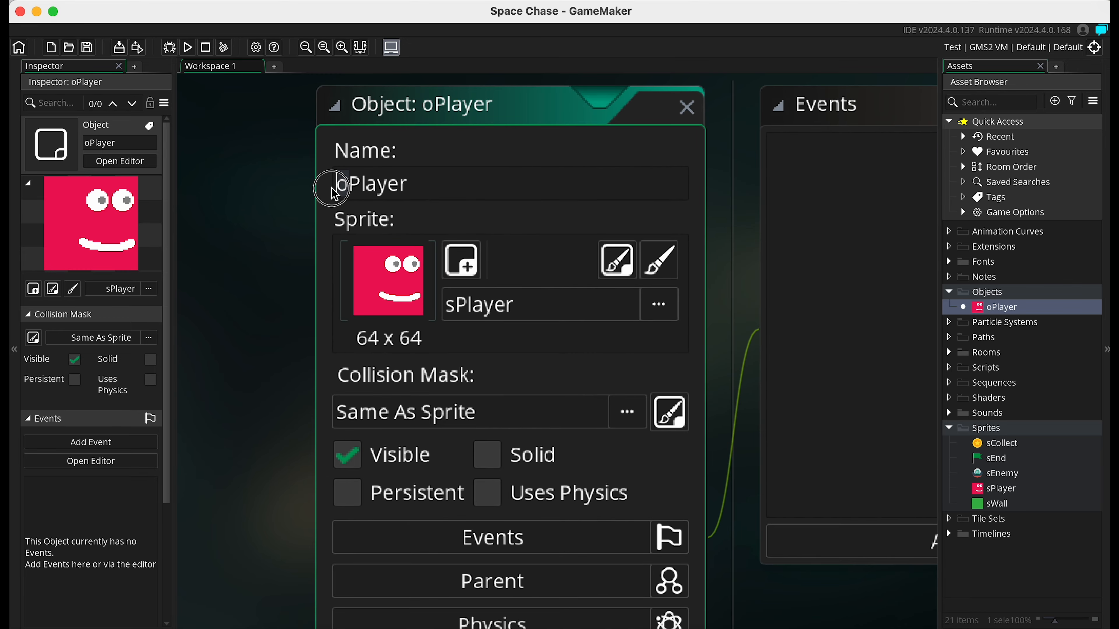
{"action": "left_click_drag", "start_coordinate": [333, 187], "coordinate": [347, 199]}
{"action": "scroll", "coordinate": [468, 181], "scroll_direction": "down", "scroll_amount": 2, "text": "ctrl"}
{"action": "scroll", "coordinate": [467, 180], "scroll_direction": "down", "scroll_amount": 2, "text": "ctrl"}
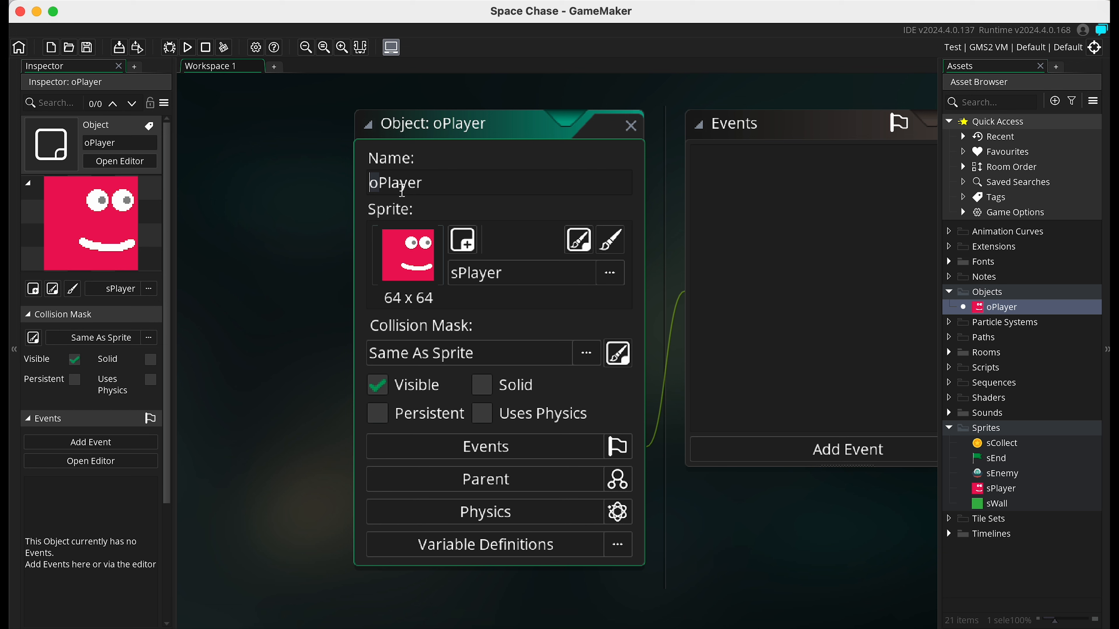
{"action": "left_click", "coordinate": [486, 283]}
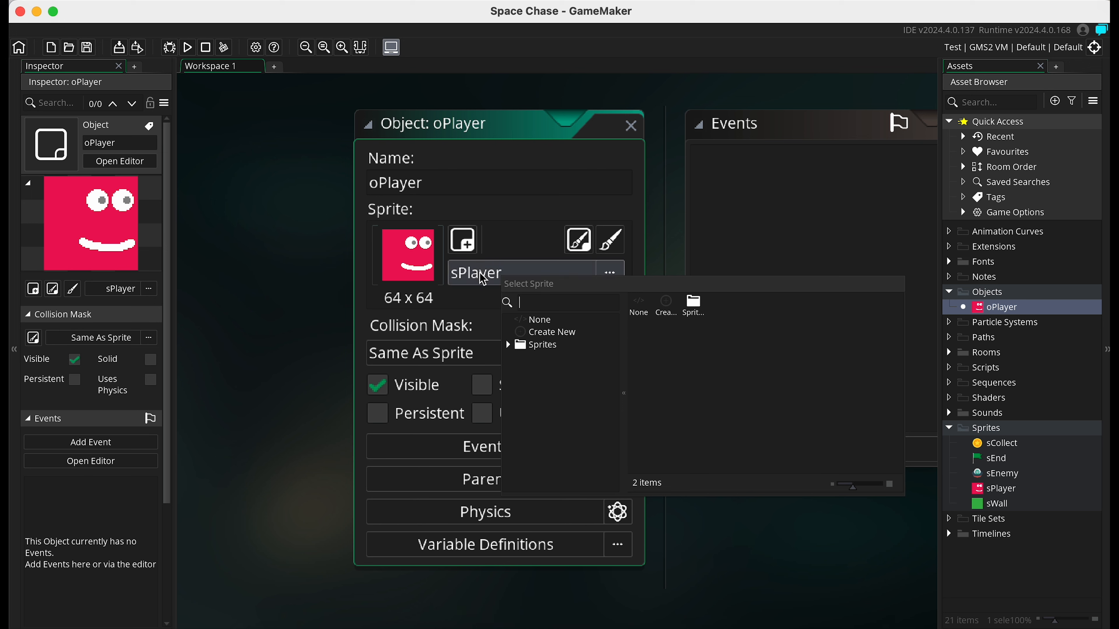
{"action": "left_click", "coordinate": [227, 322]}
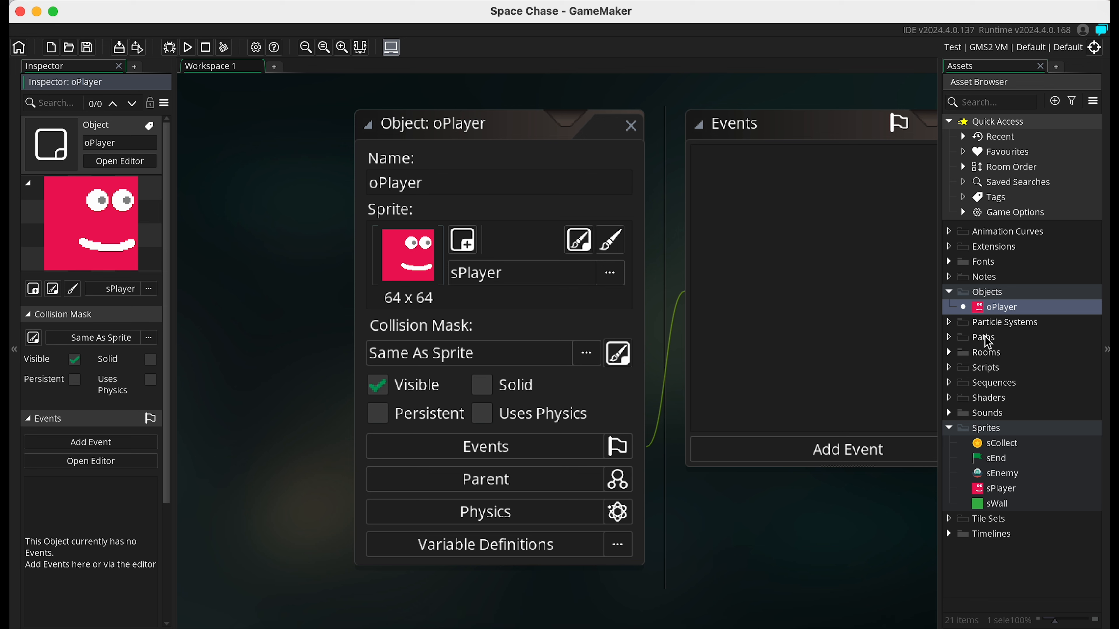
Step: Delete the existing oPlayer object from the project and confirm the deletion
{"action": "right_click", "coordinate": [999, 307]}
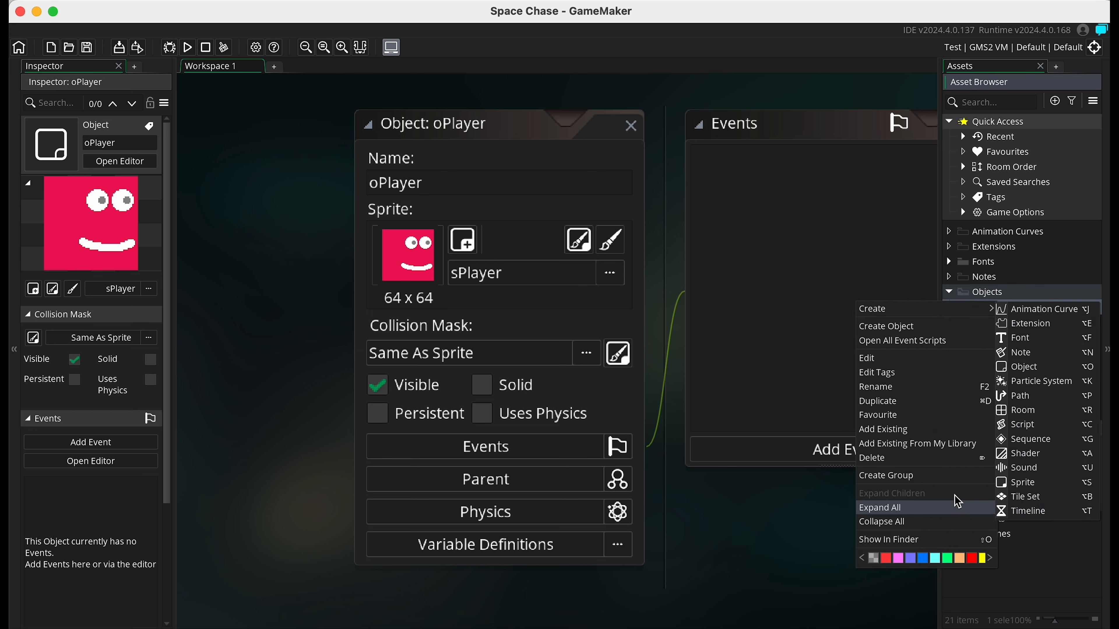
{"action": "left_click", "coordinate": [876, 458]}
{"action": "left_click", "coordinate": [586, 358]}
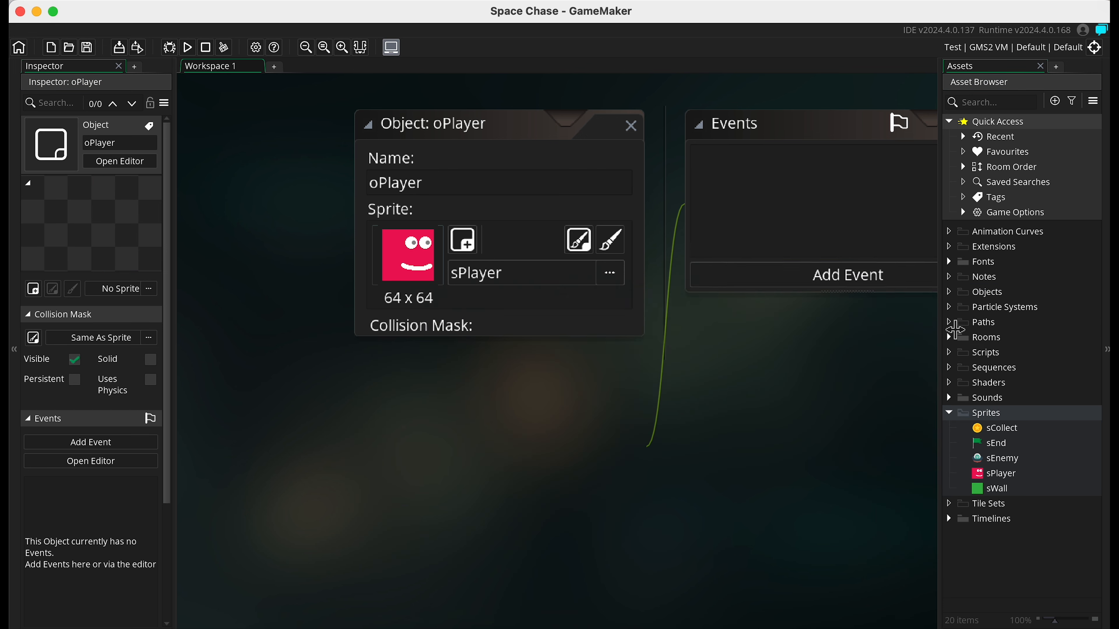
Step: Create a new object in the Objects group and name it oPlayer
{"action": "right_click", "coordinate": [987, 292]}
{"action": "mouse_move", "coordinate": [965, 304]}
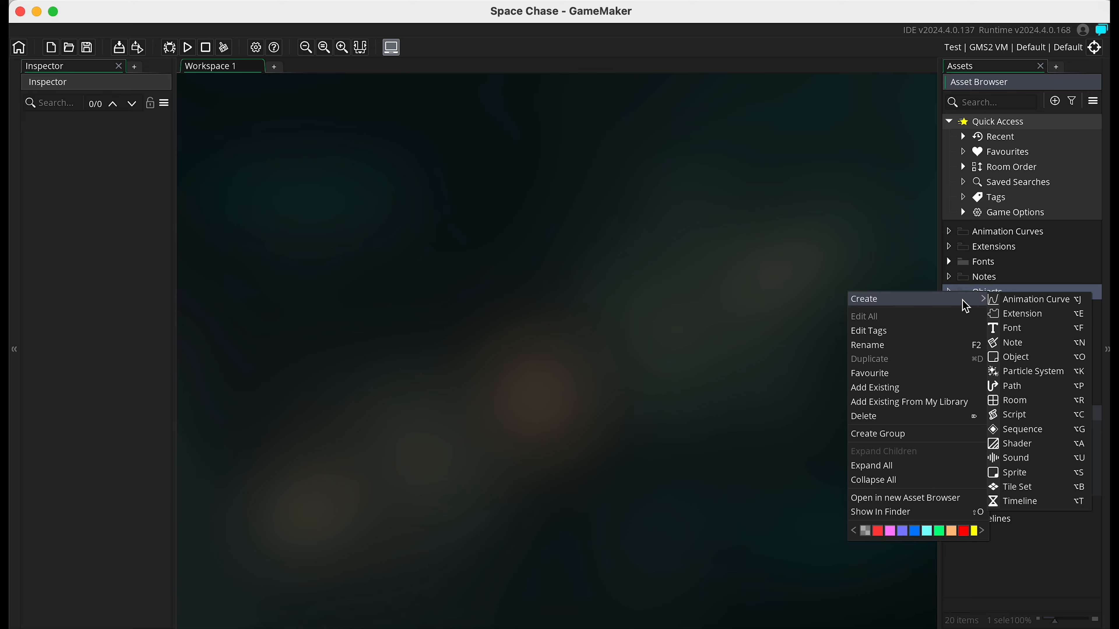
{"action": "left_click", "coordinate": [1035, 358]}
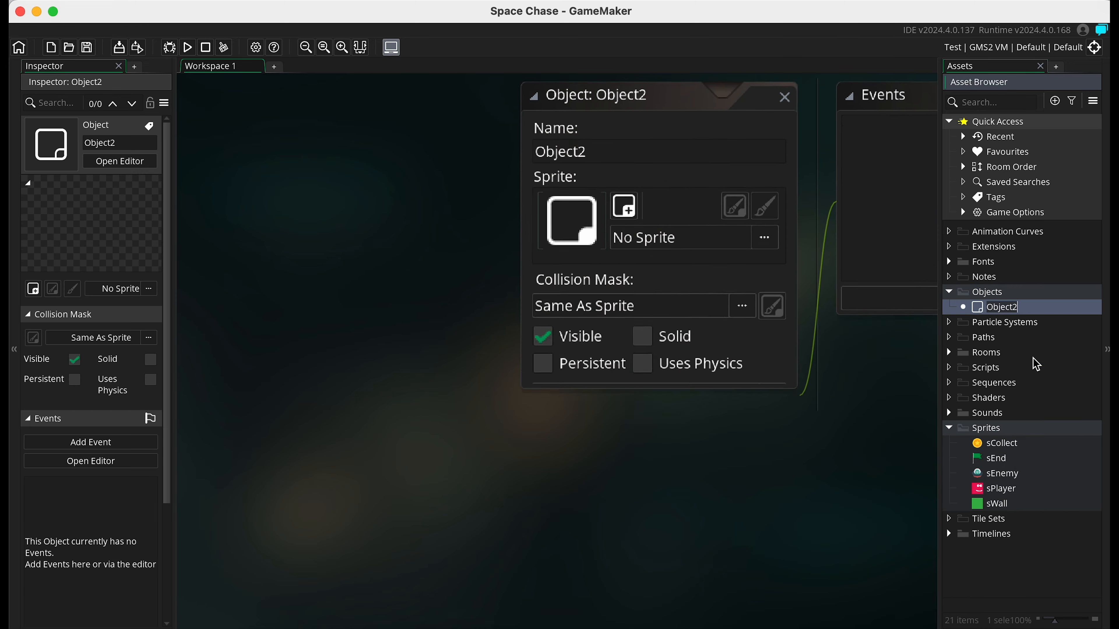
{"action": "type", "text": "oPlayer"}
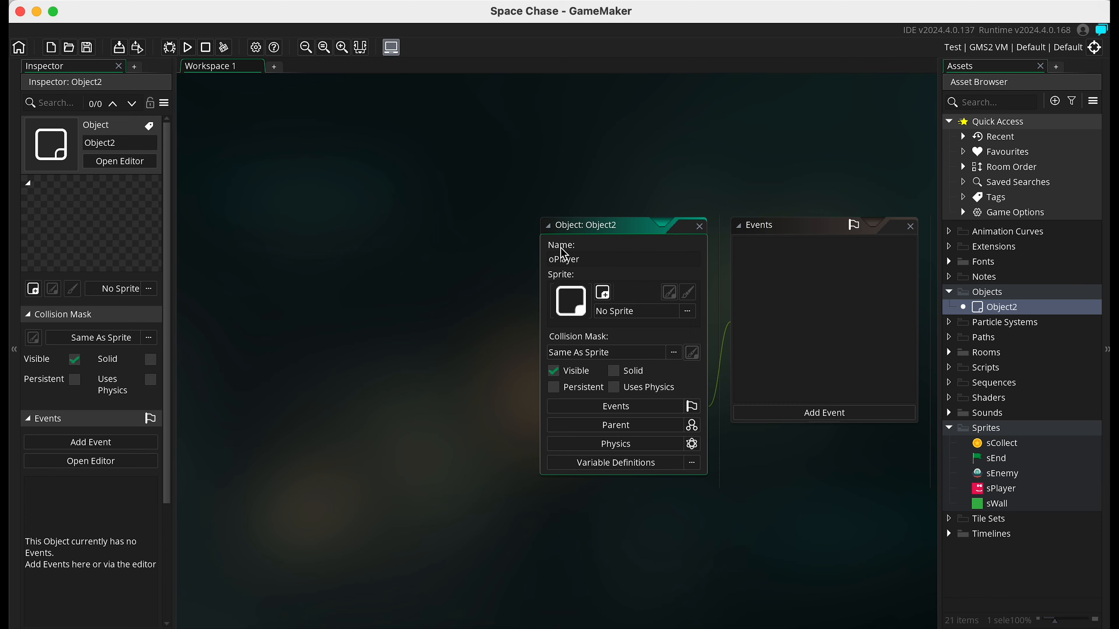
Step: Assign the sPlayer sprite from the Sprites group to the new oPlayer object
{"action": "scroll", "coordinate": [561, 249], "scroll_direction": "up", "scroll_amount": 2, "text": "super"}
{"action": "scroll", "coordinate": [666, 283], "scroll_direction": "right", "scroll_amount": 3}
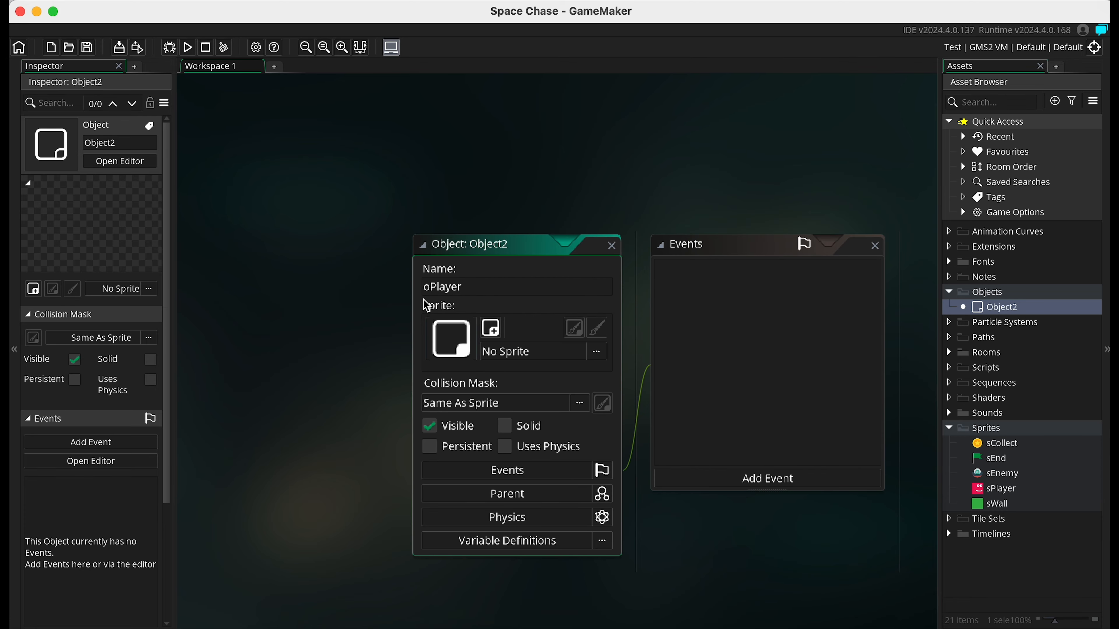
{"action": "scroll", "coordinate": [423, 299], "scroll_direction": "up", "scroll_amount": 2, "text": "super"}
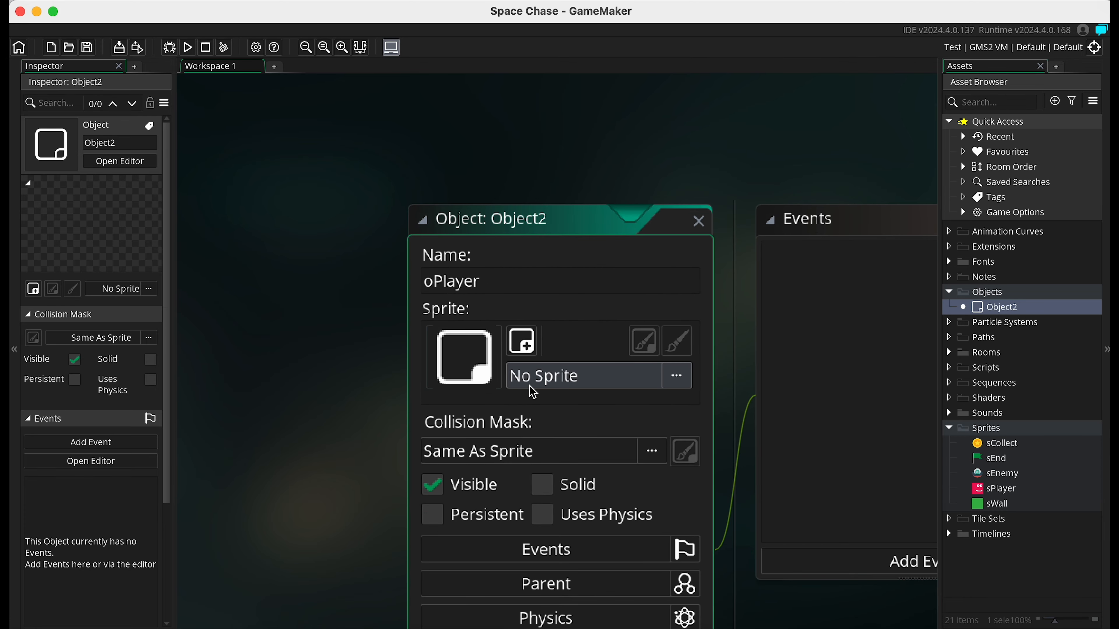
{"action": "scroll", "coordinate": [532, 392], "scroll_direction": "down", "scroll_amount": 1, "text": "super"}
{"action": "left_click", "coordinate": [531, 378]}
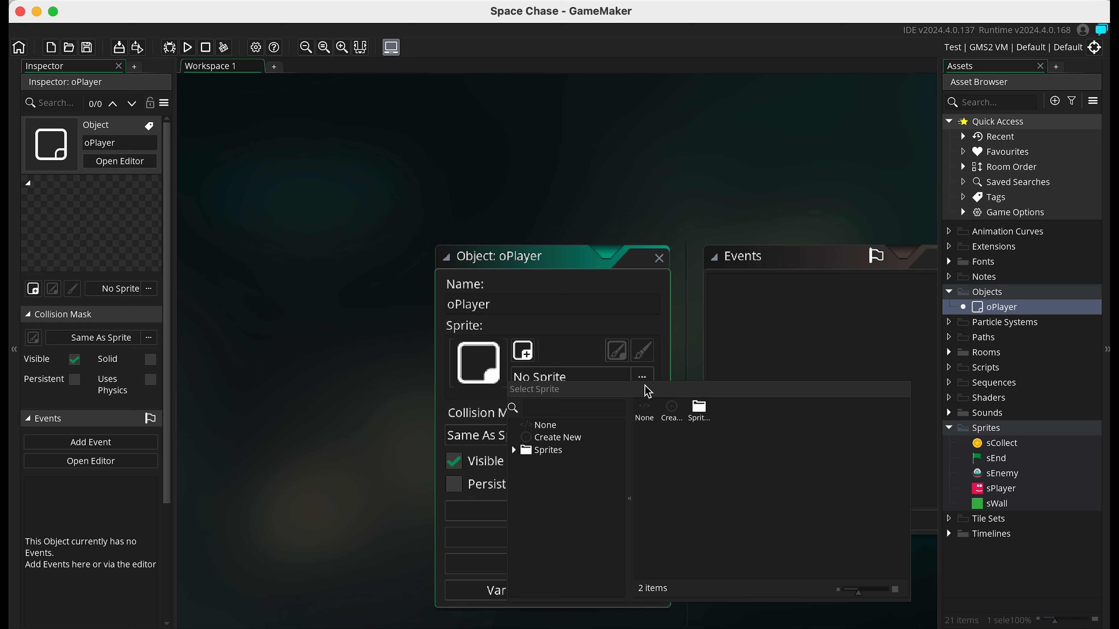
{"action": "double_click", "coordinate": [699, 411]}
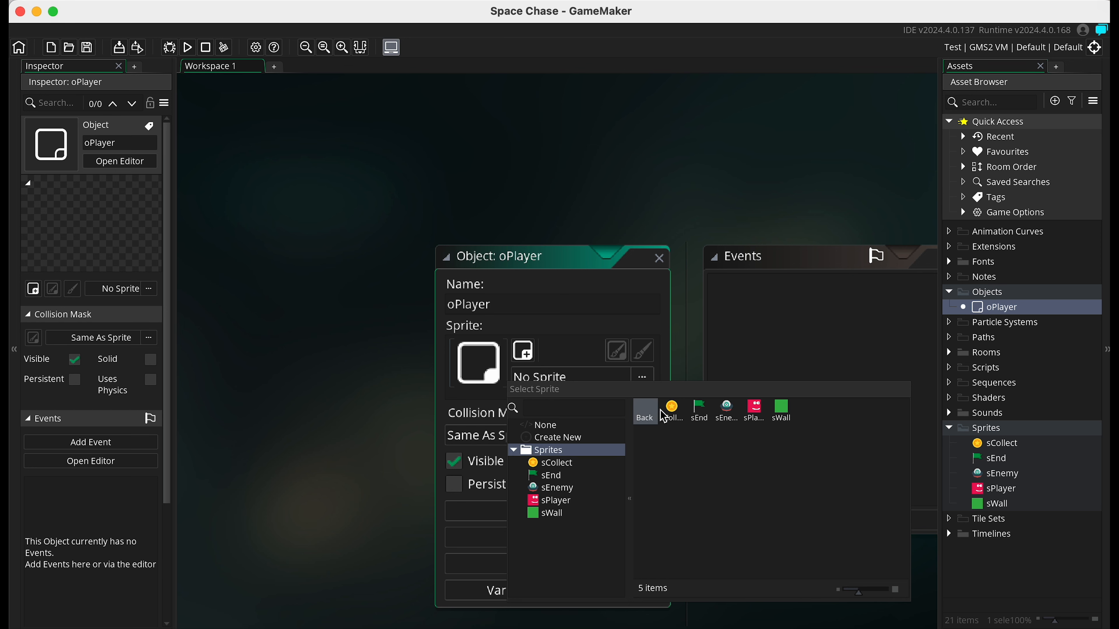
{"action": "double_click", "coordinate": [754, 411]}
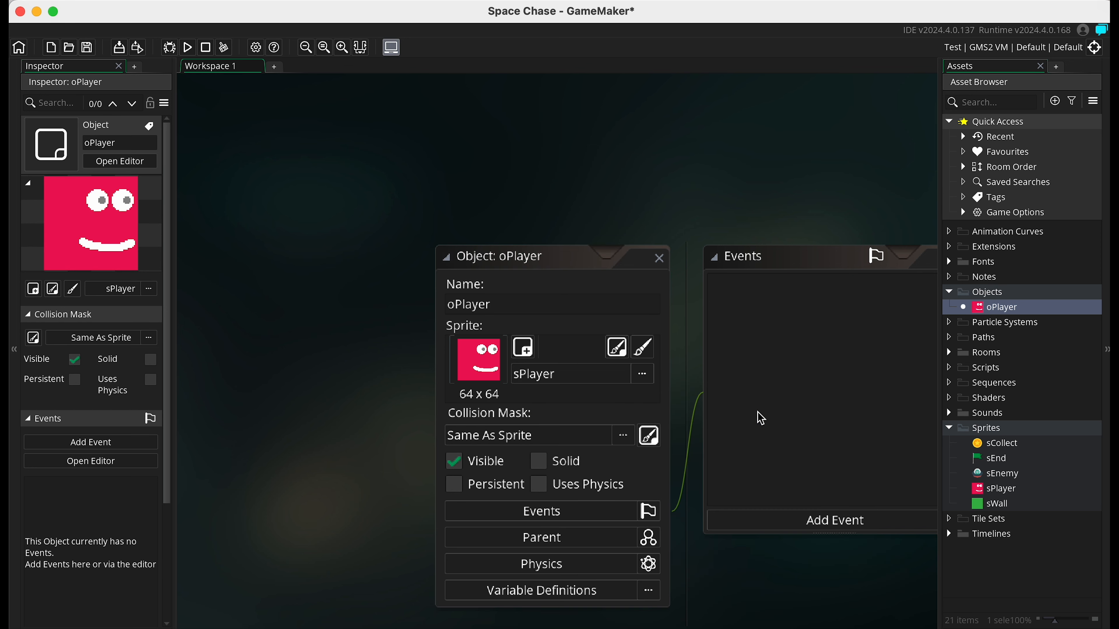
{"action": "scroll", "coordinate": [642, 439], "scroll_direction": "right", "scroll_amount": 5}
{"action": "scroll", "coordinate": [643, 440], "scroll_direction": "down", "scroll_amount": 4}
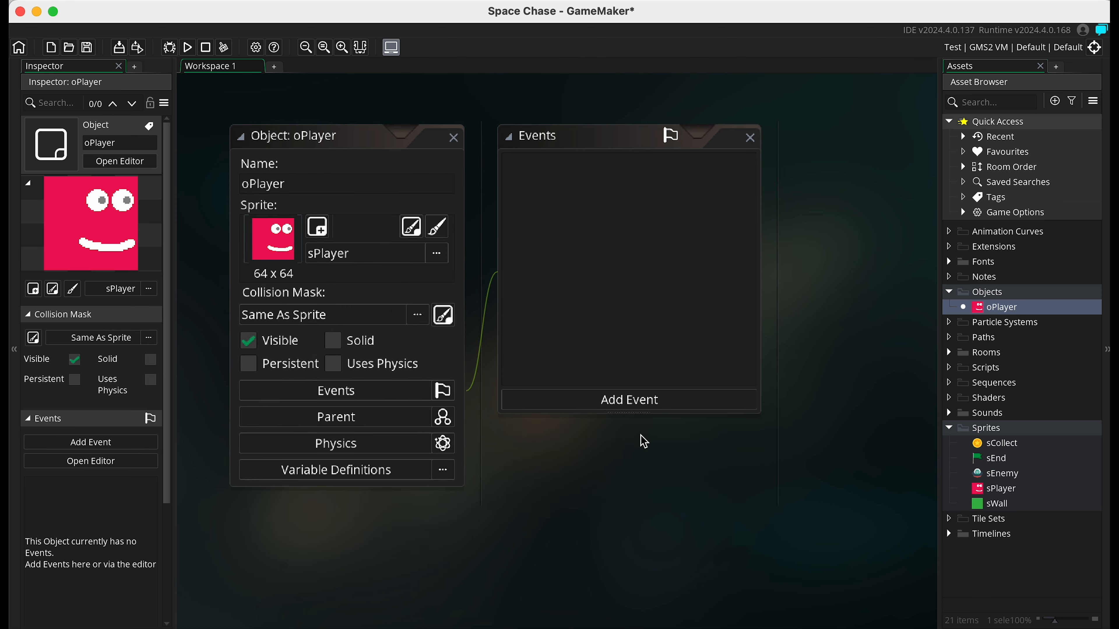
Step: Add a Key Down - Right event to oPlayer, choosing GML Visual as the scripting language without asking again for this project
{"action": "scroll", "coordinate": [642, 438], "scroll_direction": "down", "scroll_amount": 2, "text": "ctrl"}
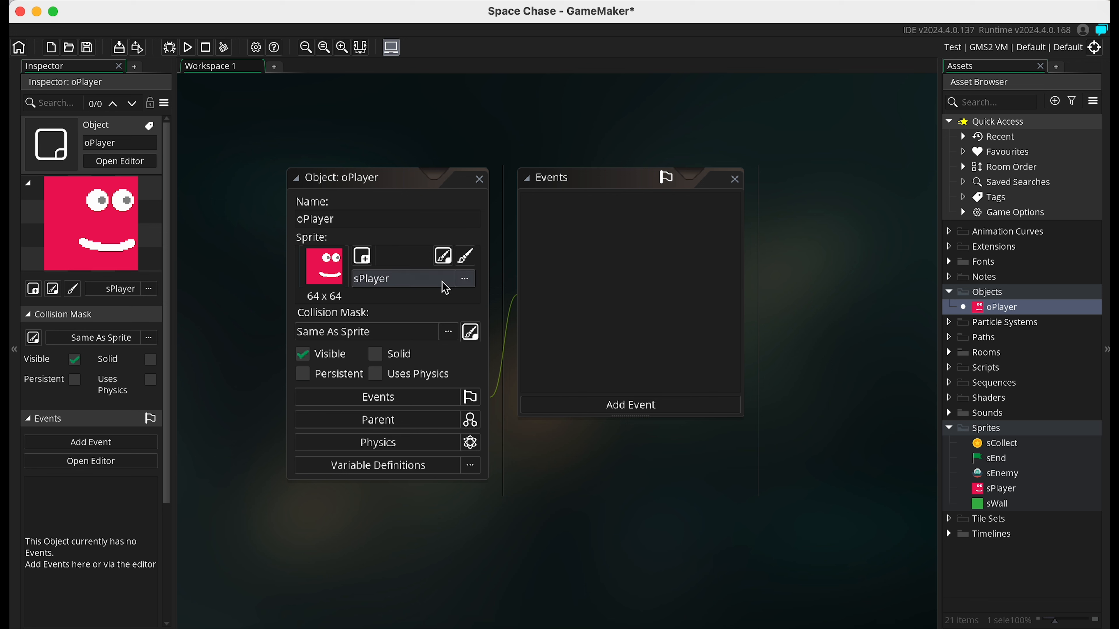
{"action": "scroll", "coordinate": [579, 357], "scroll_direction": "right", "scroll_amount": 3}
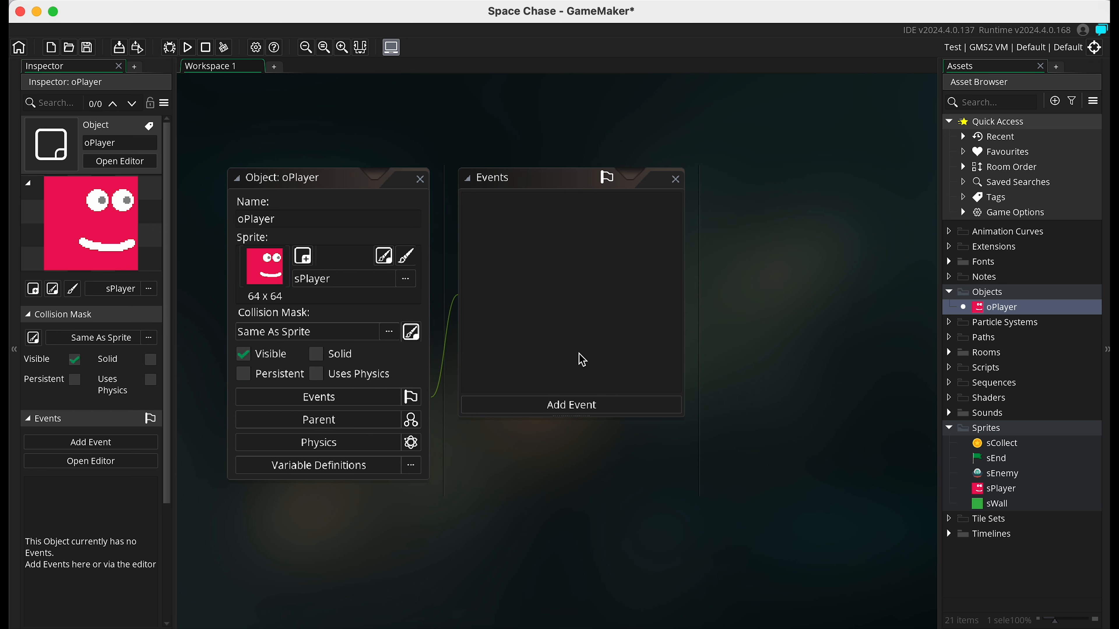
{"action": "left_click", "coordinate": [548, 410]}
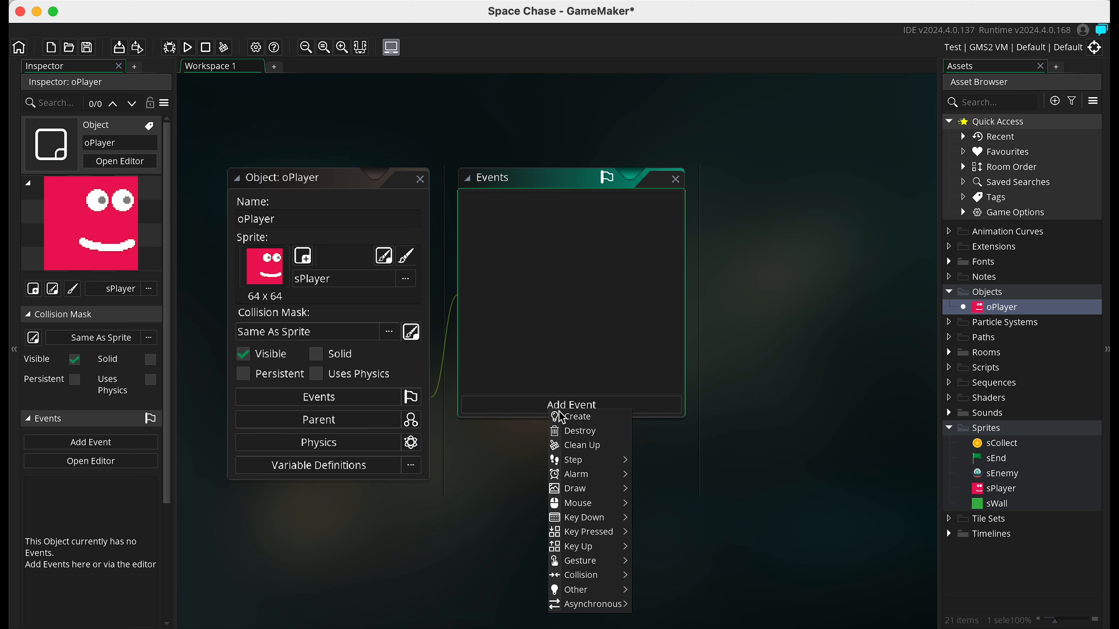
{"action": "mouse_move", "coordinate": [586, 519]}
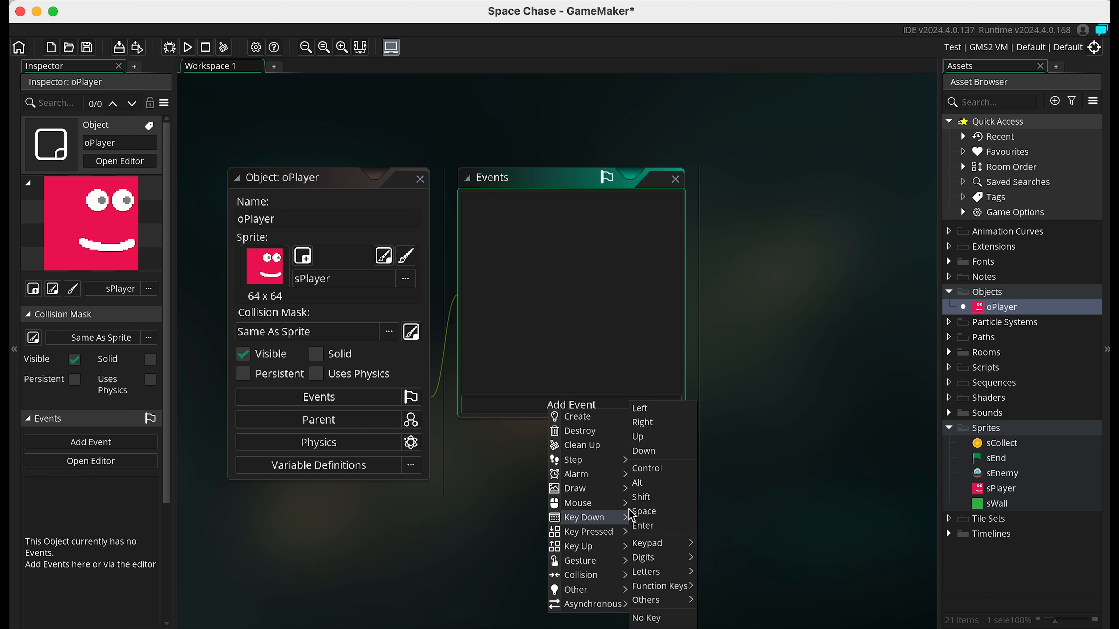
{"action": "left_click", "coordinate": [660, 423]}
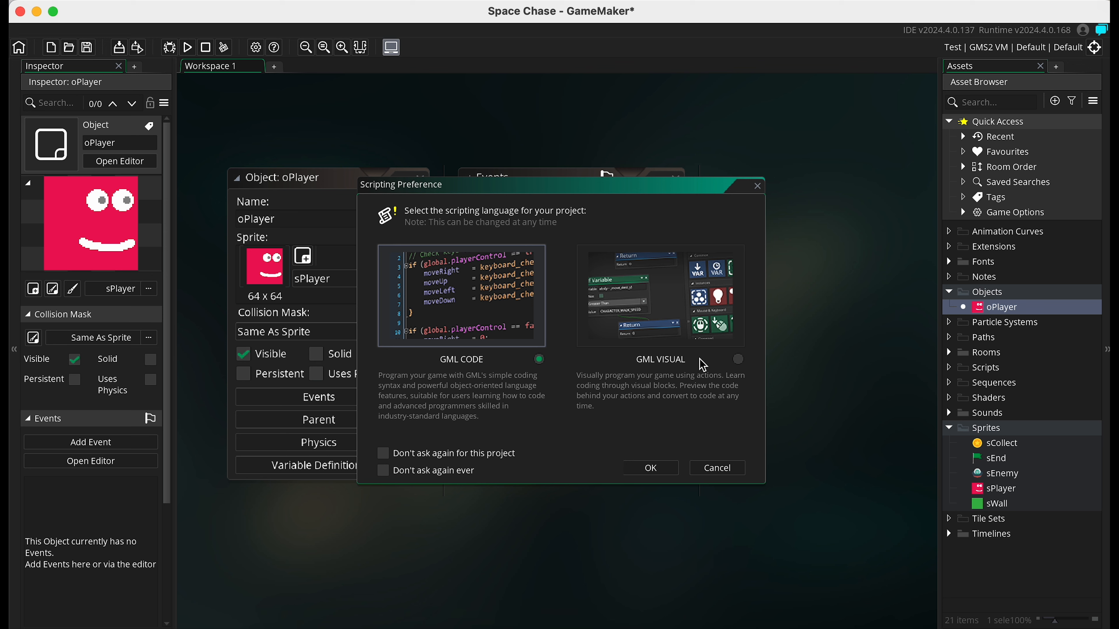
{"action": "left_click", "coordinate": [738, 360]}
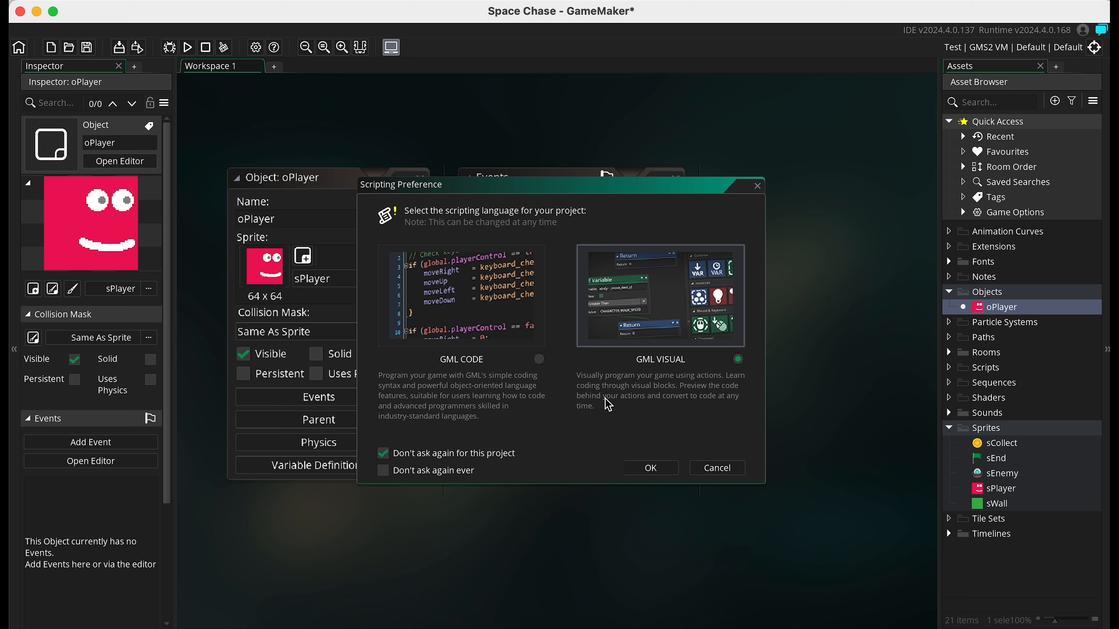
{"action": "left_click", "coordinate": [651, 468]}
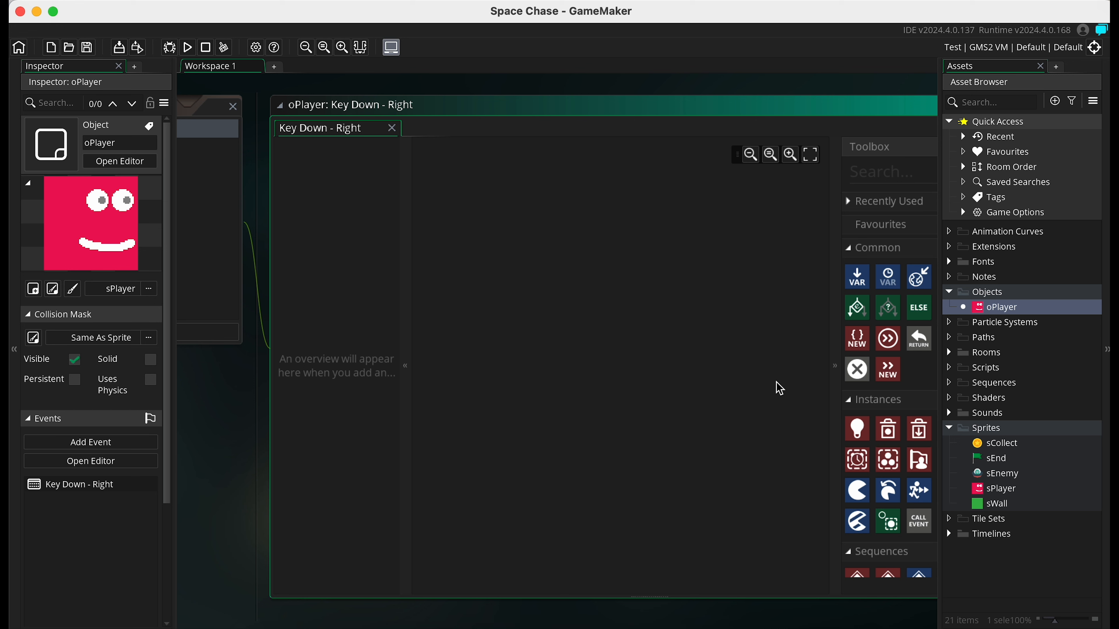
Step: Add an Assign Variable action to the Key Down - Right event that changes x by 4, relative
{"action": "left_click_drag", "start_coordinate": [857, 276], "coordinate": [548, 309]}
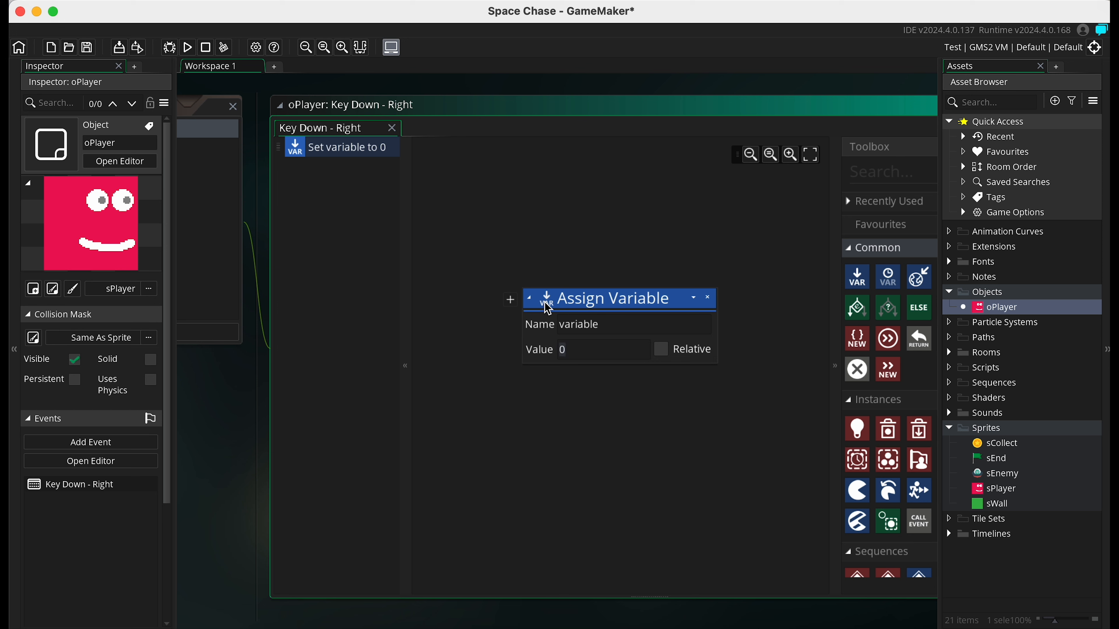
{"action": "double_click", "coordinate": [573, 325]}
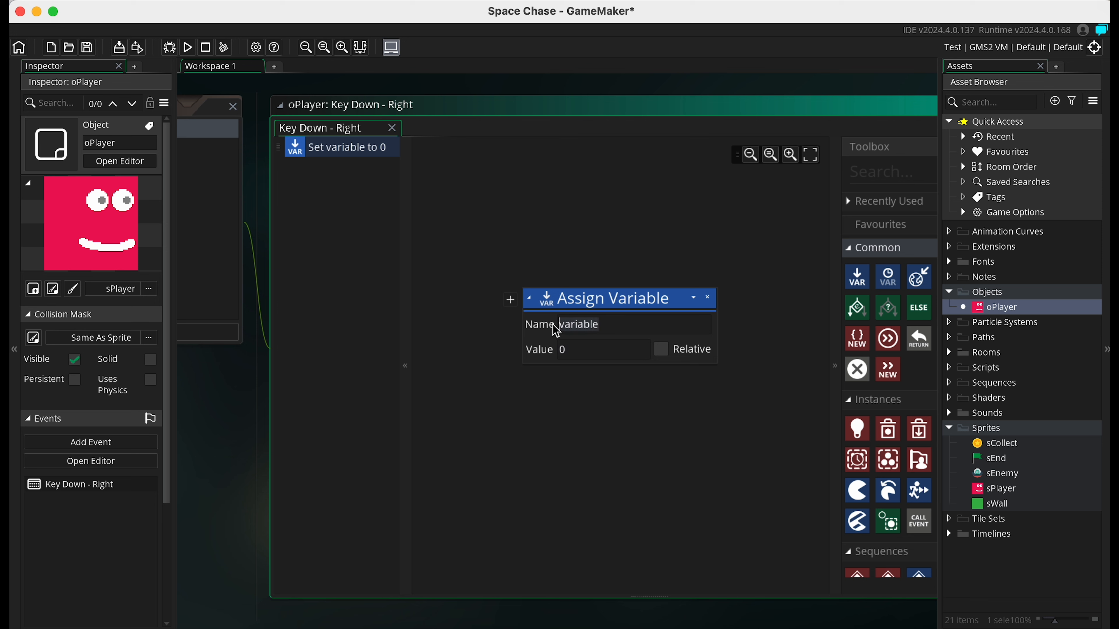
{"action": "type", "text": "x"}
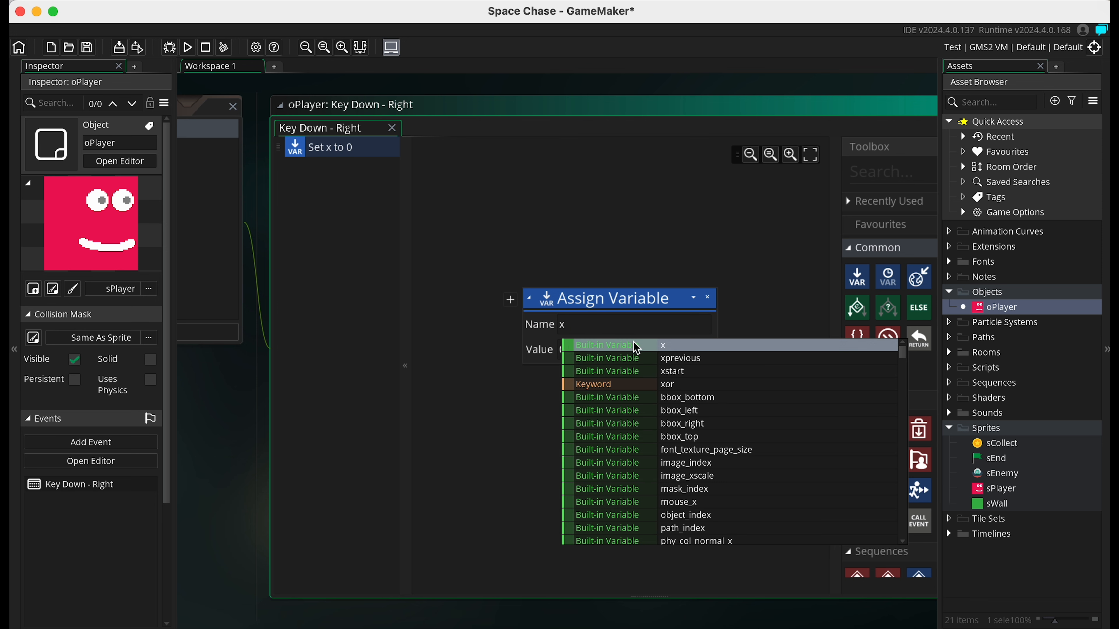
{"action": "left_click", "coordinate": [608, 347]}
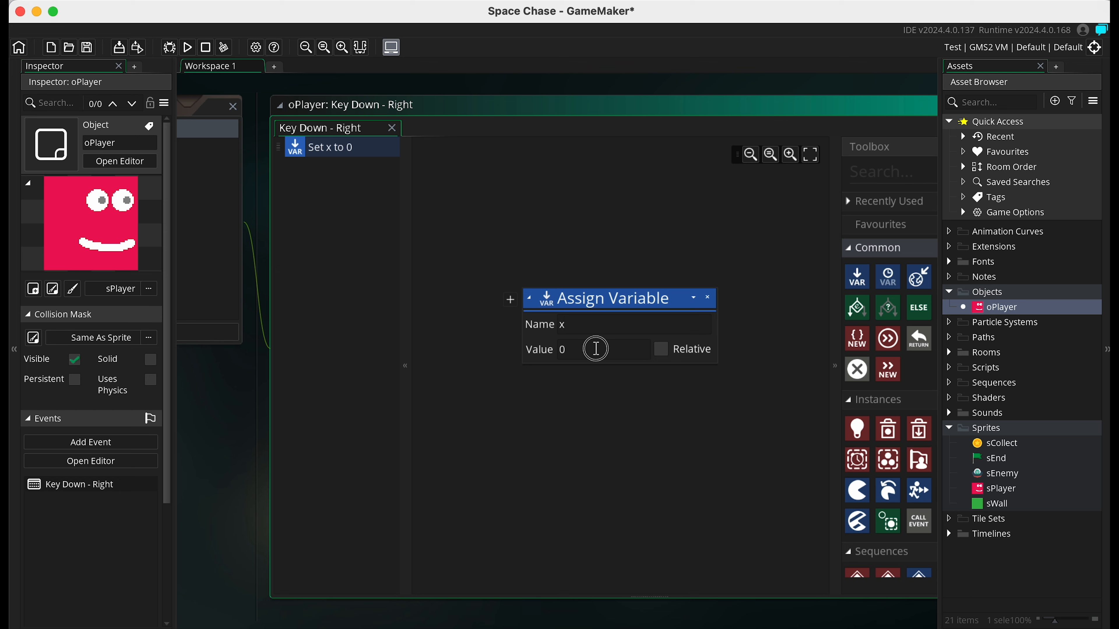
{"action": "type", "text": "4"}
{"action": "left_click", "coordinate": [689, 352]}
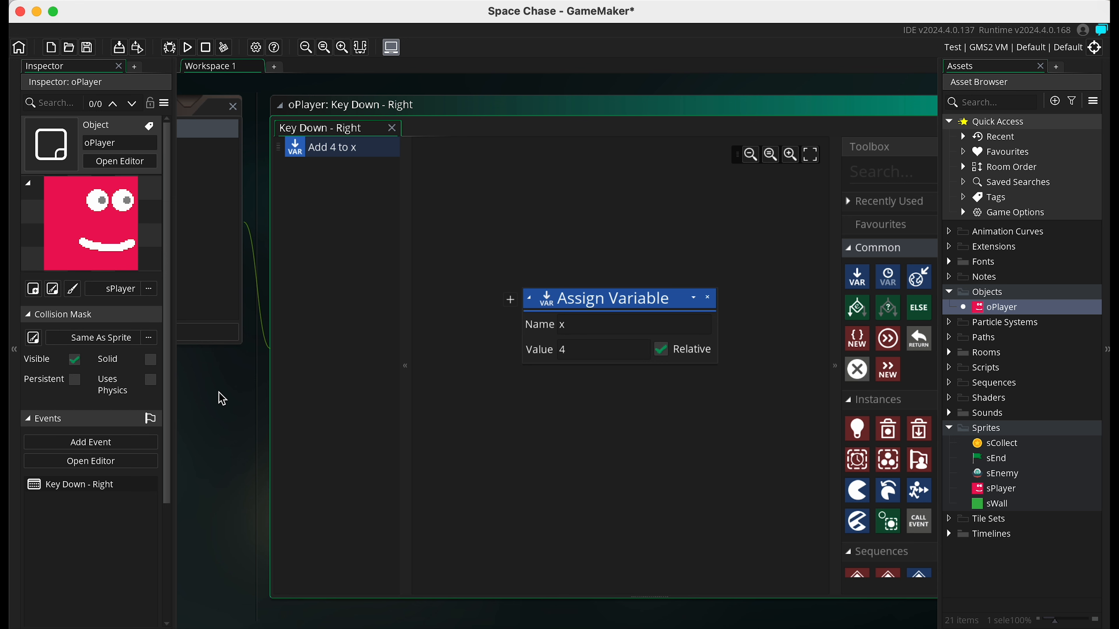
Step: Add a Key Down - Left event to oPlayer
{"action": "scroll", "coordinate": [219, 392], "scroll_direction": "left", "scroll_amount": 4}
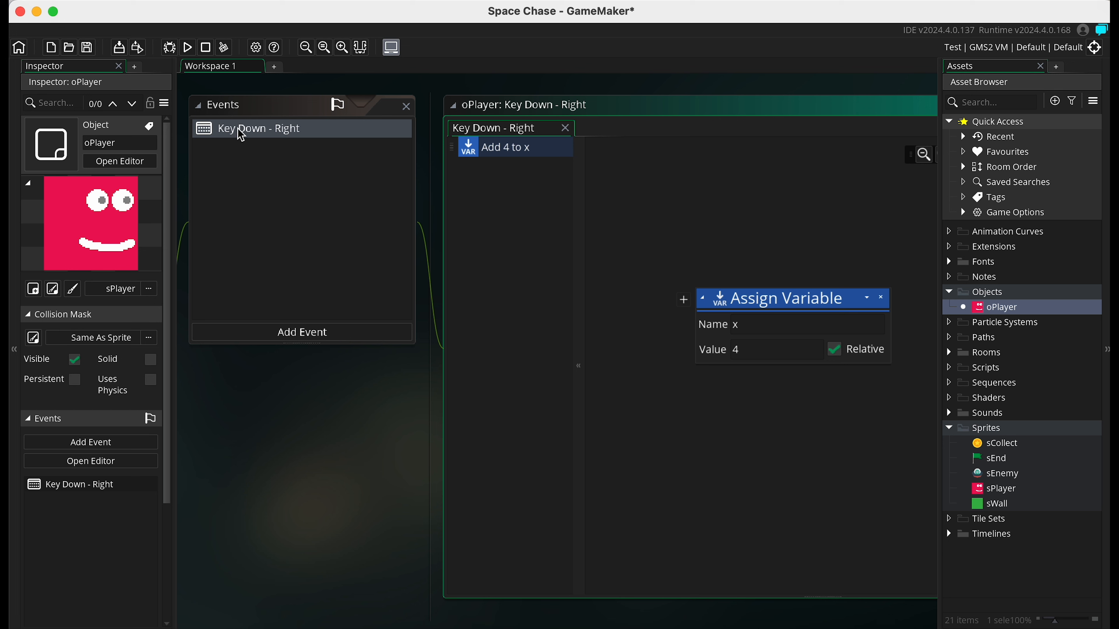
{"action": "left_click", "coordinate": [298, 339]}
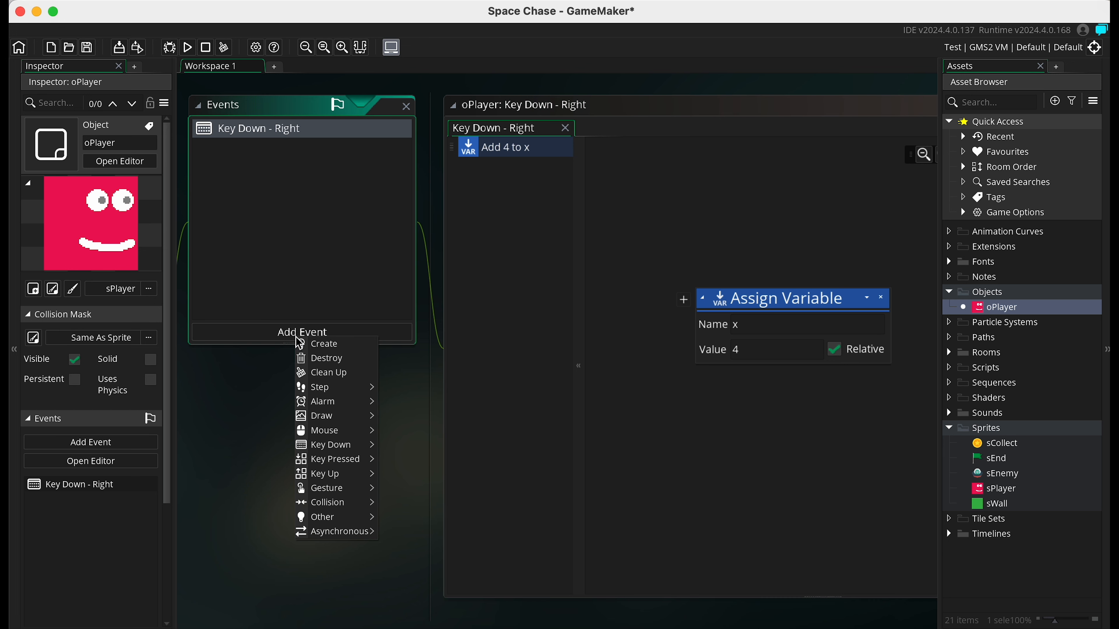
{"action": "mouse_move", "coordinate": [343, 445]}
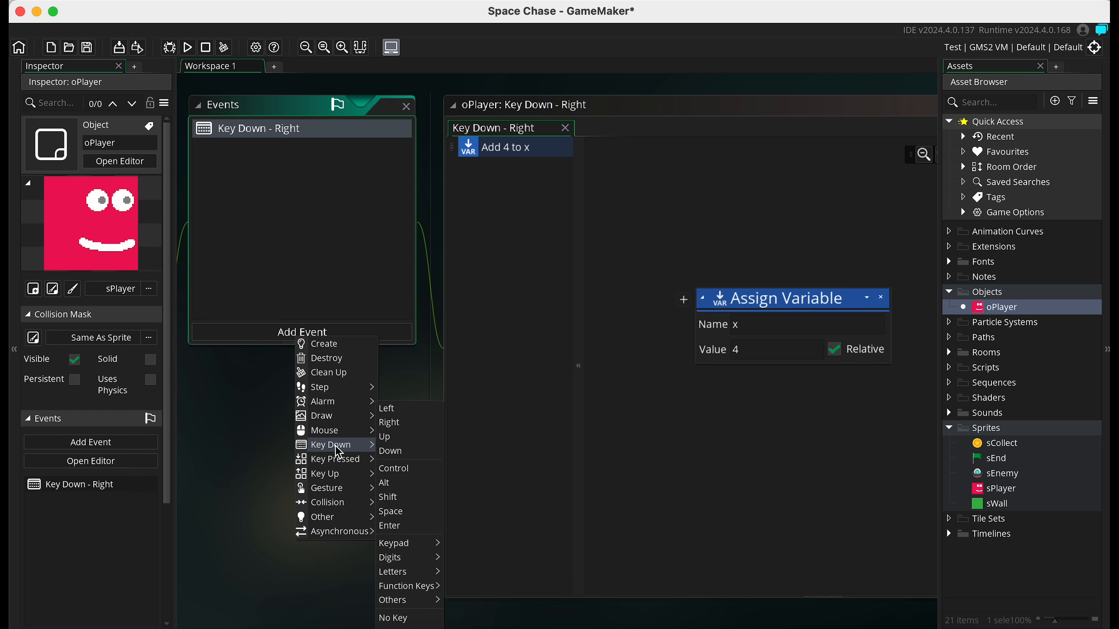
{"action": "left_click", "coordinate": [410, 408]}
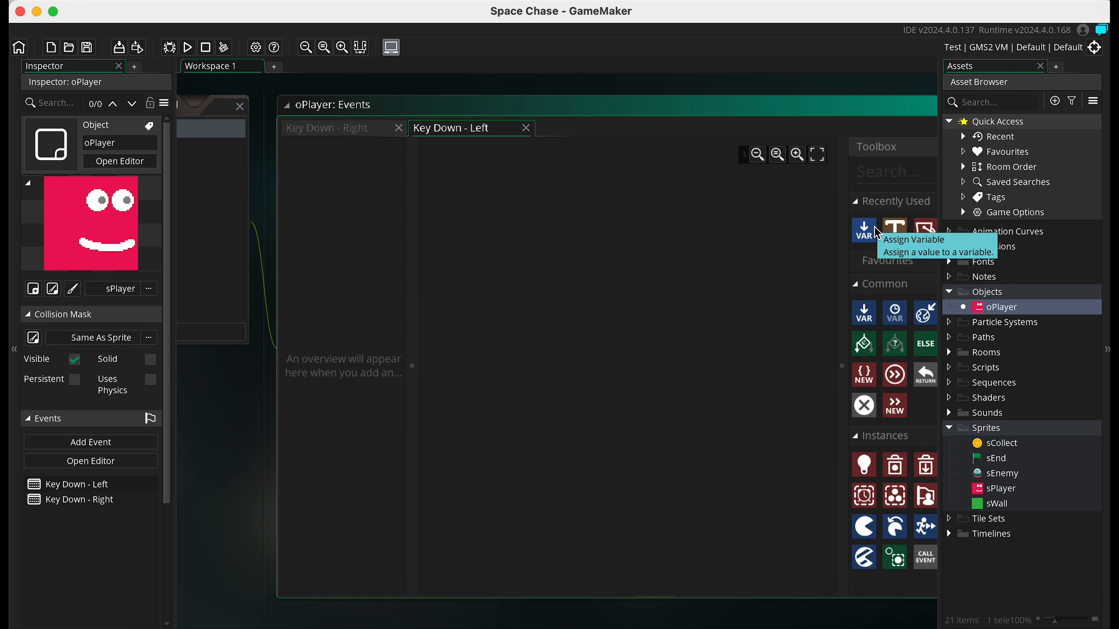
Step: Add an Assign Variable action to the Key Down - Left event that changes x by -4, relative
{"action": "left_click_drag", "start_coordinate": [865, 238], "coordinate": [507, 313]}
{"action": "left_click", "coordinate": [623, 322]}
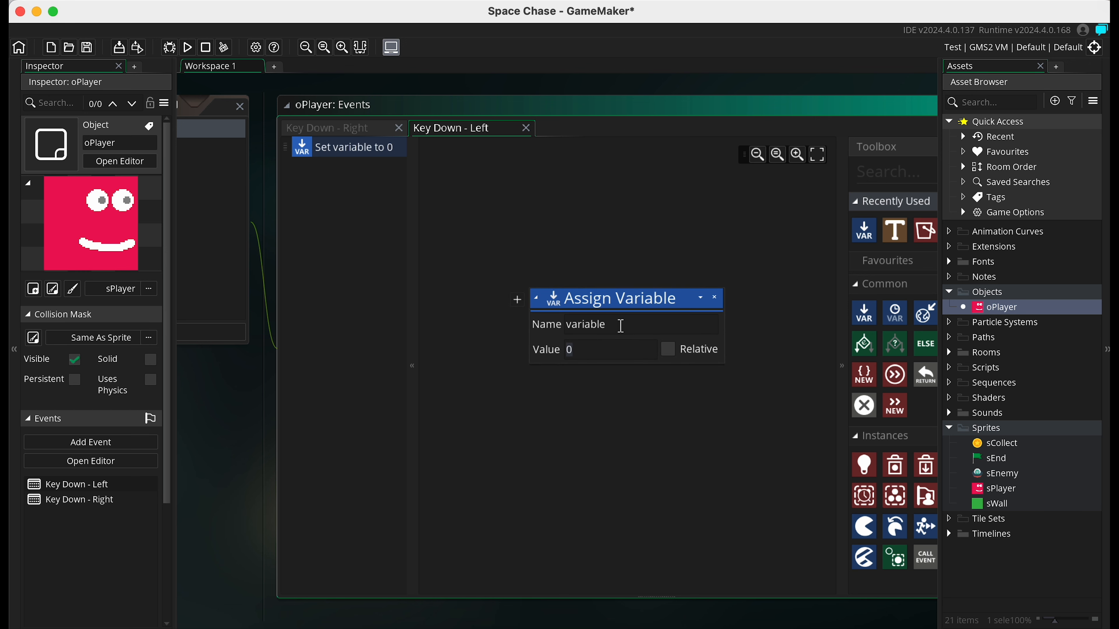
{"action": "left_click", "coordinate": [541, 324]}
{"action": "type", "text": "x"}
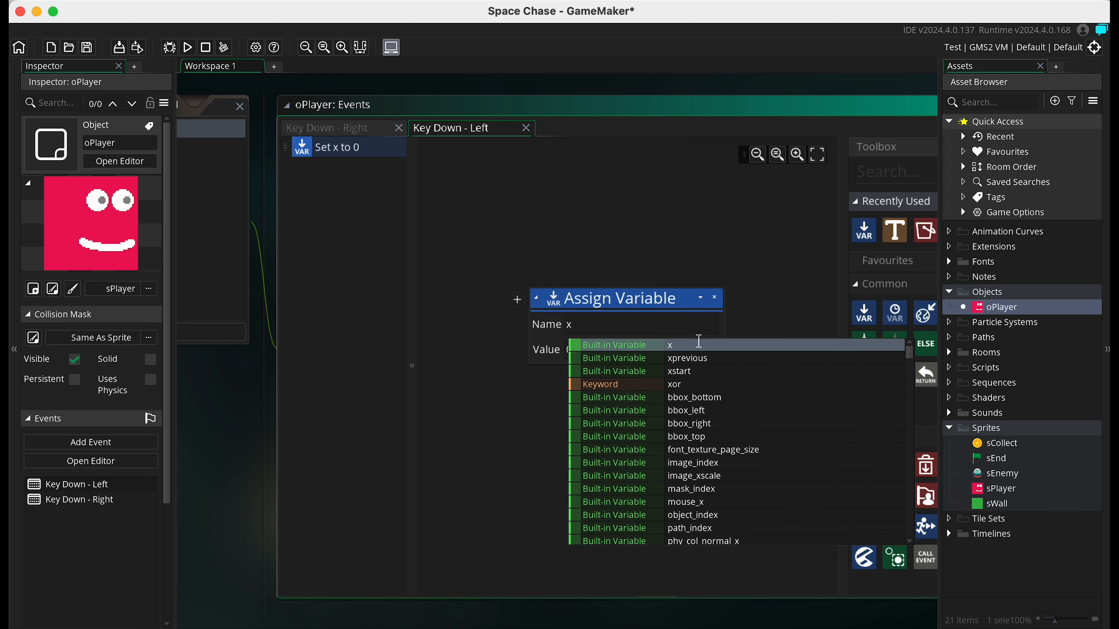
{"action": "left_click_drag", "start_coordinate": [622, 353], "coordinate": [477, 351]}
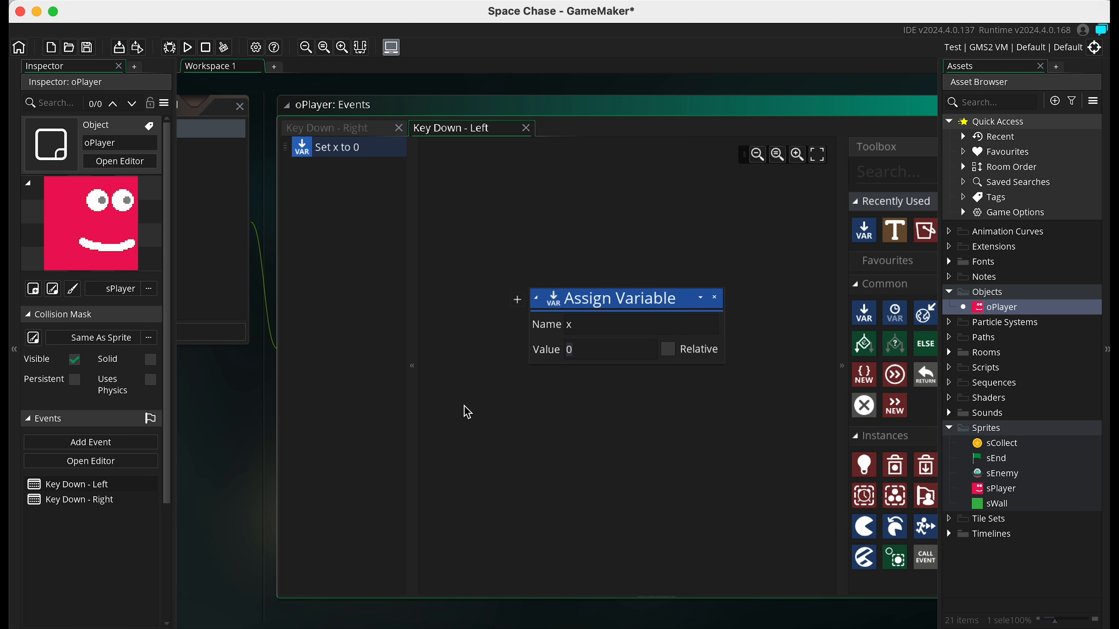
{"action": "type", "text": "-4"}
{"action": "left_click", "coordinate": [667, 354]}
Step: Add a Key Down - Up event to oPlayer
{"action": "scroll", "coordinate": [224, 427], "scroll_direction": "left", "scroll_amount": 5}
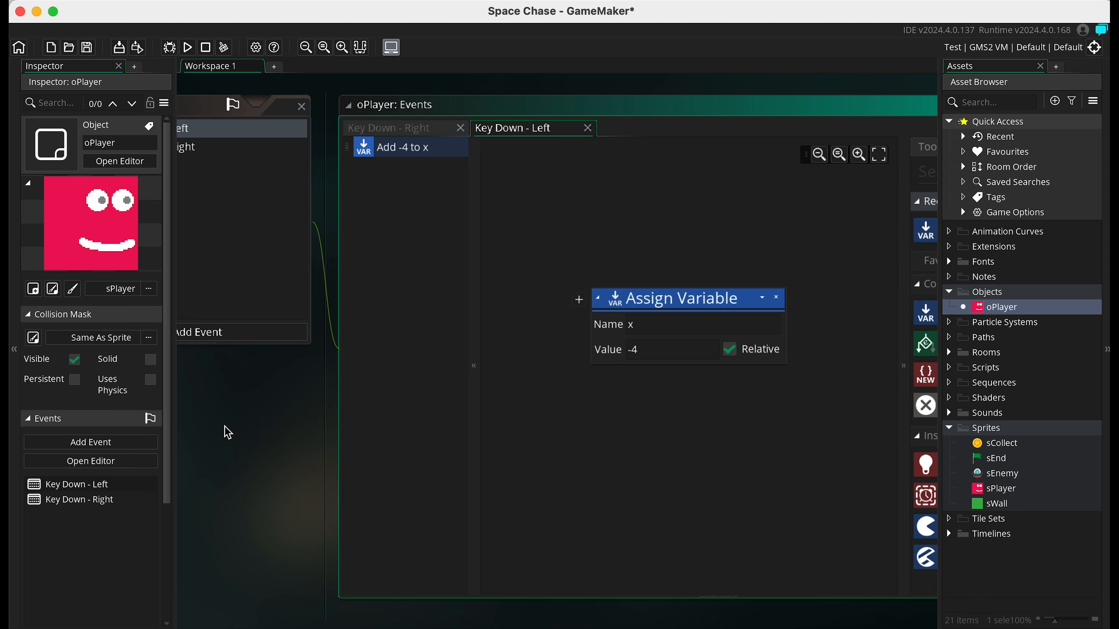
{"action": "left_click", "coordinate": [281, 329]}
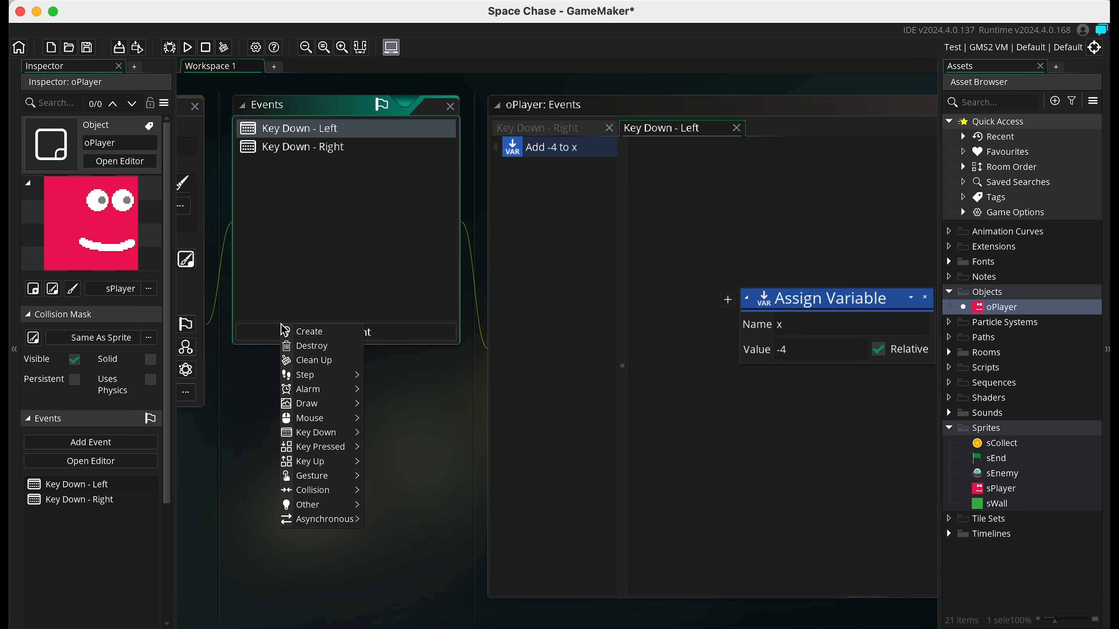
{"action": "mouse_move", "coordinate": [328, 437]}
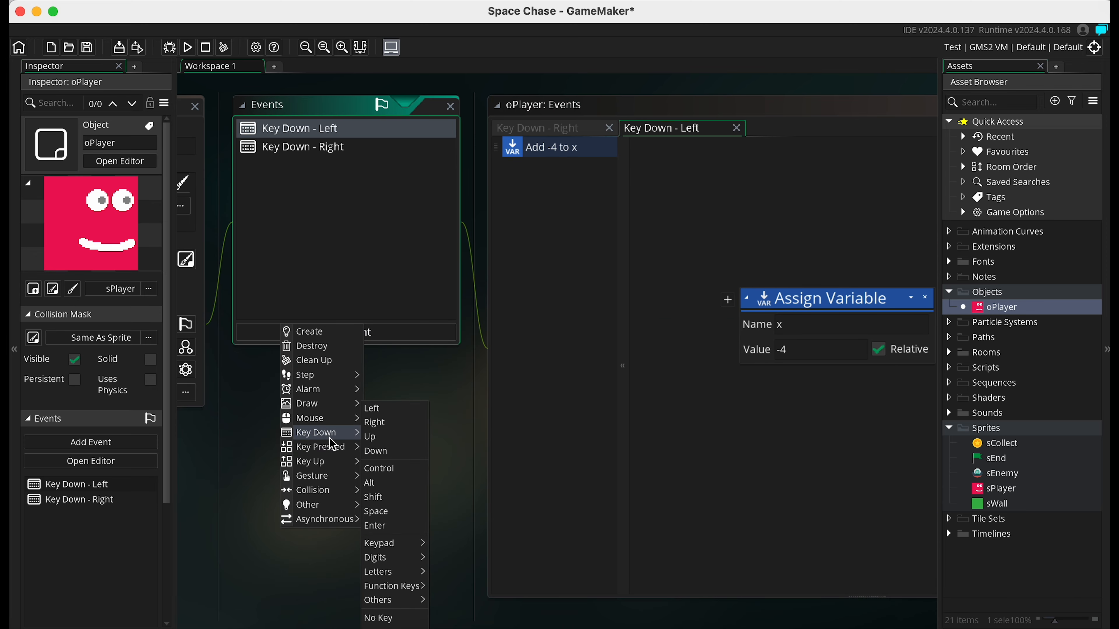
{"action": "left_click", "coordinate": [394, 438]}
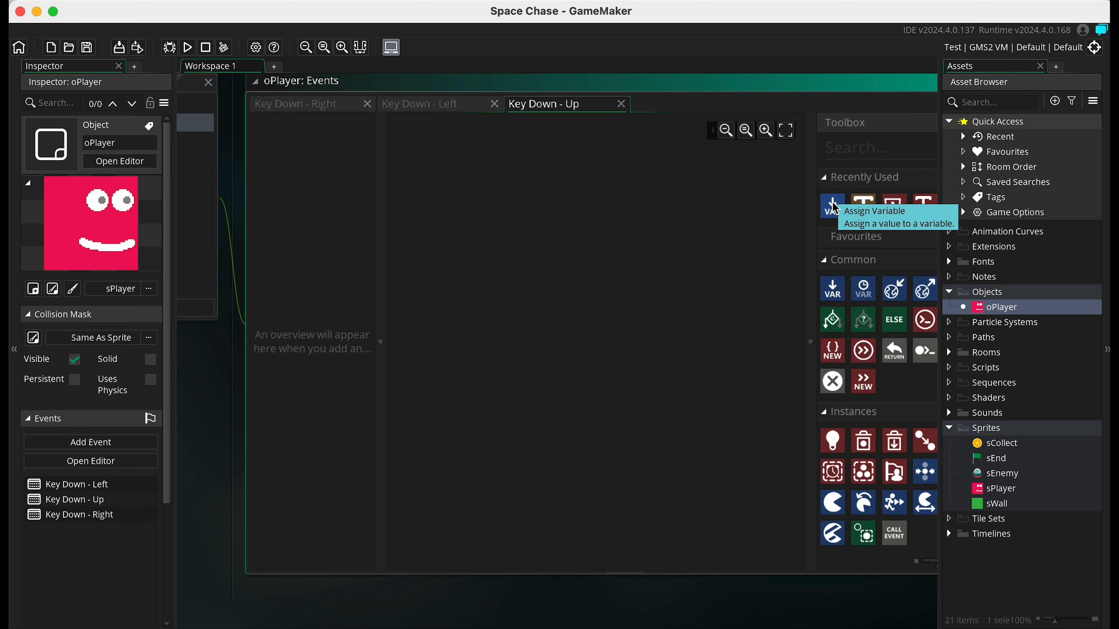
Step: Add an Assign Variable action to the Key Down - Up event that changes y by -4, relative
{"action": "left_click_drag", "start_coordinate": [834, 207], "coordinate": [493, 274]}
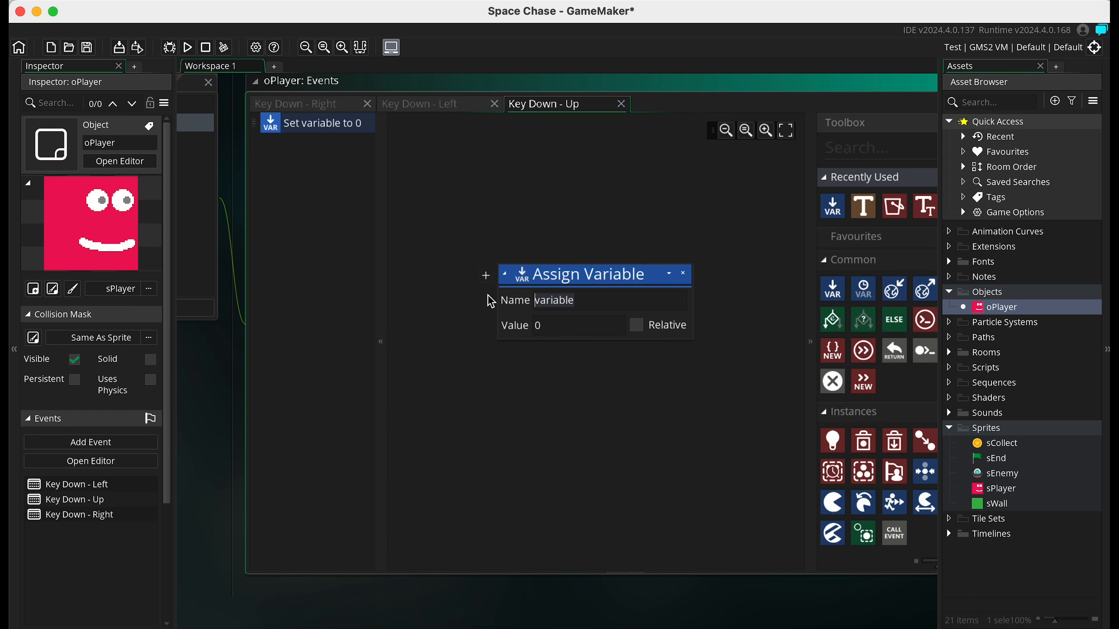
{"action": "type", "text": "y"}
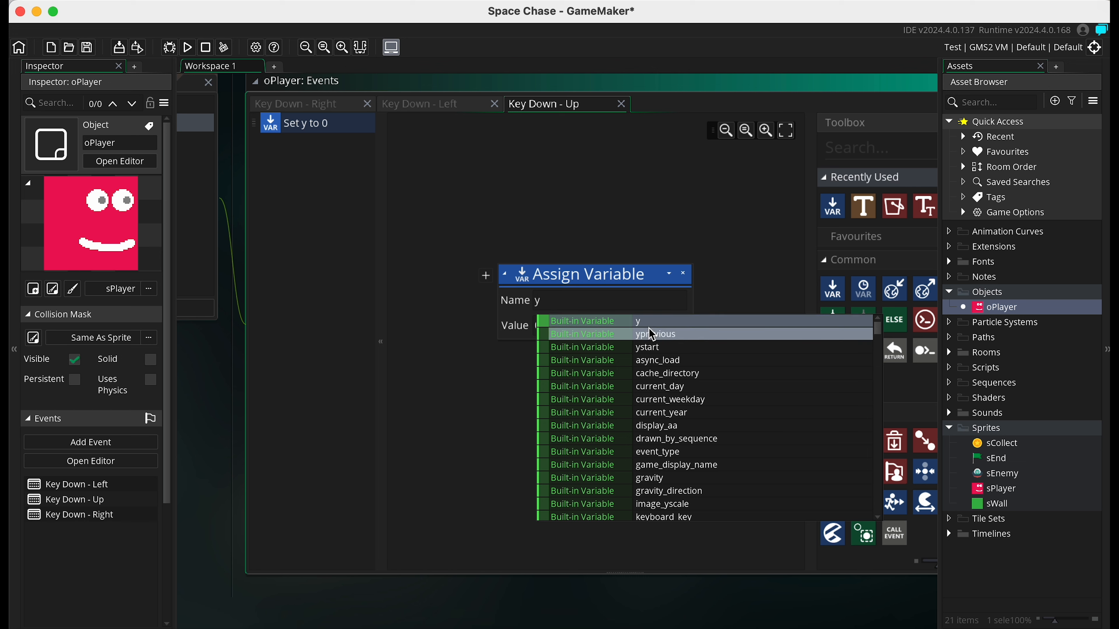
{"action": "left_click", "coordinate": [646, 325]}
{"action": "left_click_drag", "start_coordinate": [544, 327], "coordinate": [516, 326]}
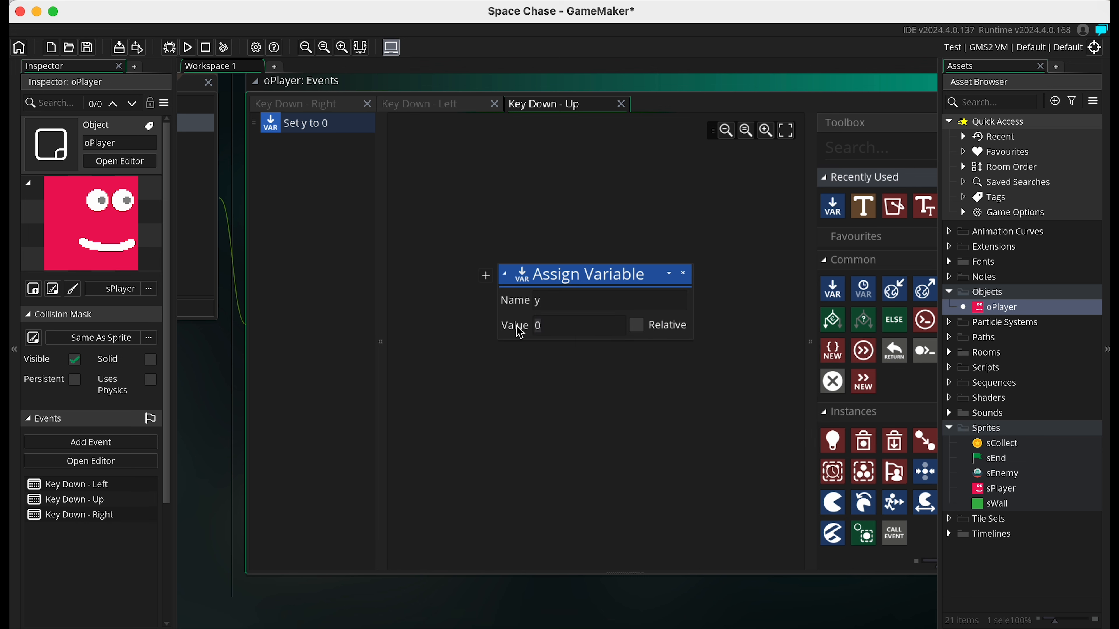
{"action": "type", "text": "-4"}
{"action": "key", "text": "Return"}
{"action": "left_click", "coordinate": [645, 328]}
Step: Add a Key Down - Down event to oPlayer
{"action": "scroll", "coordinate": [194, 410], "scroll_direction": "left", "scroll_amount": 5}
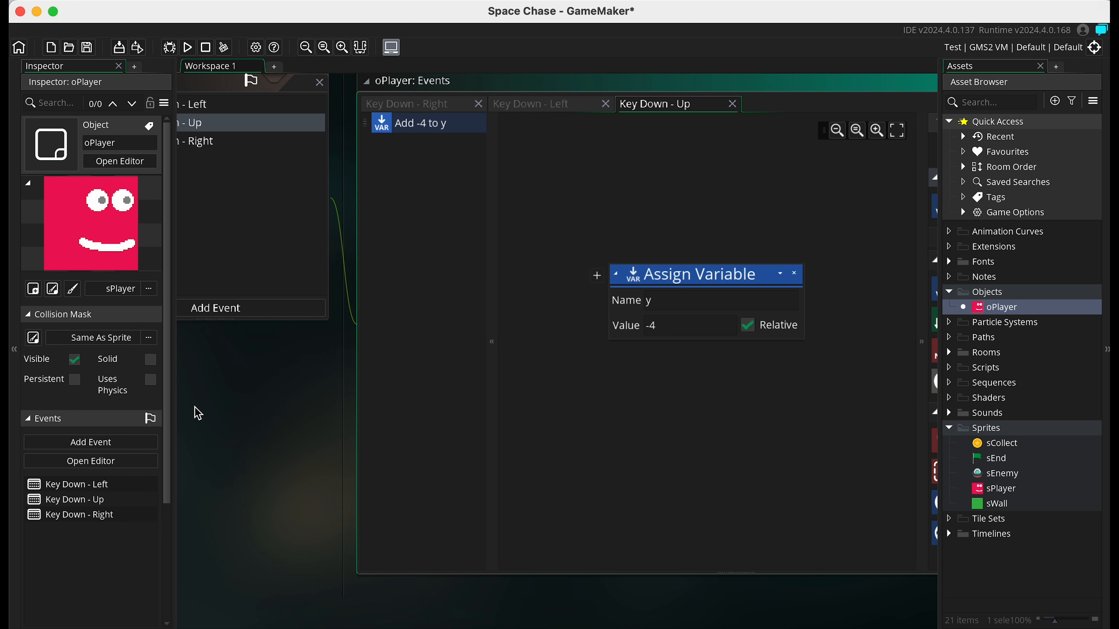
{"action": "left_click", "coordinate": [243, 308]}
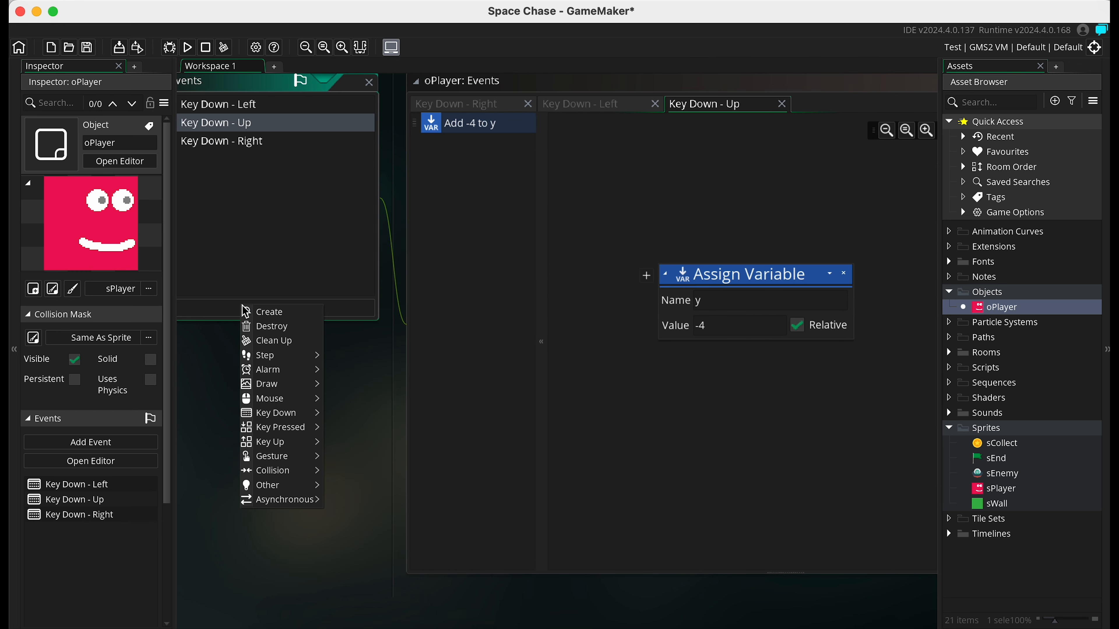
{"action": "mouse_move", "coordinate": [291, 412]}
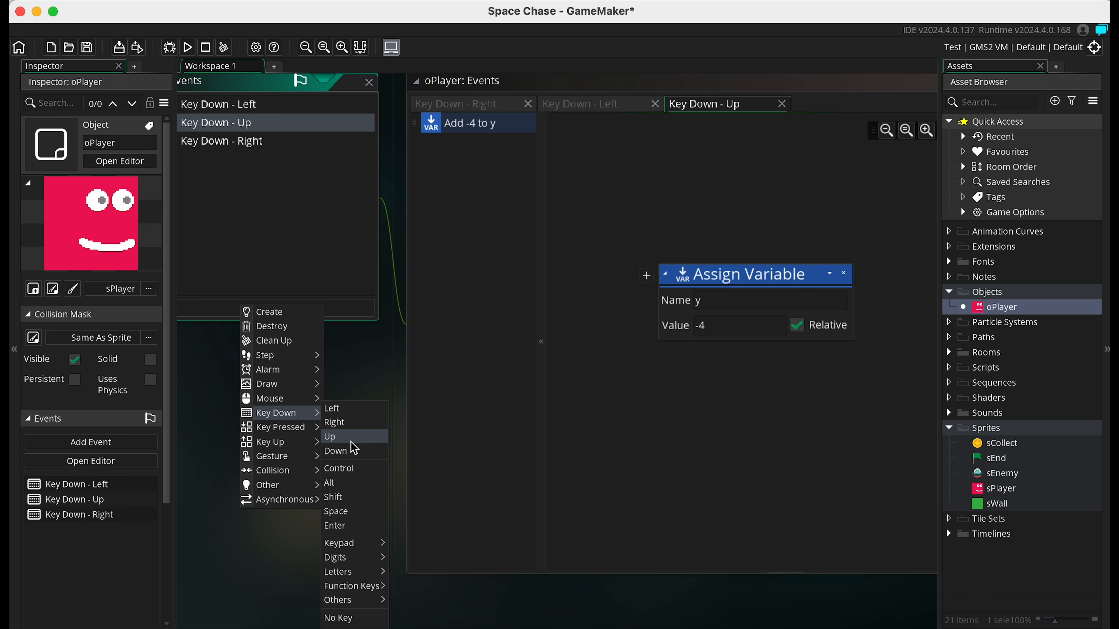
{"action": "left_click", "coordinate": [348, 451]}
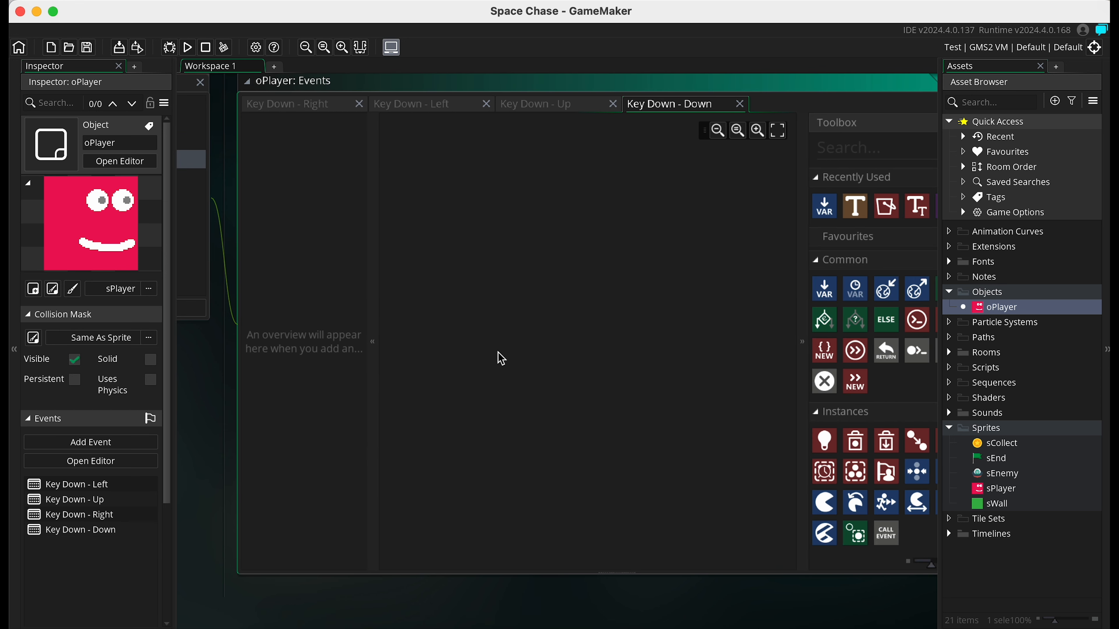
Step: Add an Assign Variable action to the Key Down - Down event that changes y by 4, relative
{"action": "left_click_drag", "start_coordinate": [825, 288], "coordinate": [506, 274]}
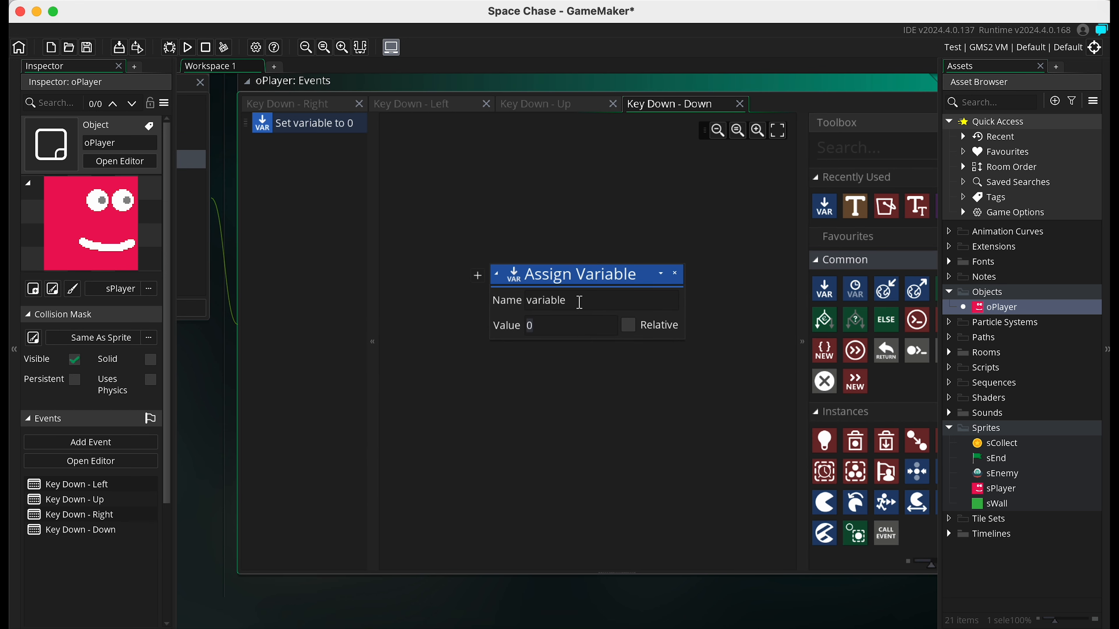
{"action": "double_click", "coordinate": [580, 302]}
{"action": "type", "text": "yprevious"}
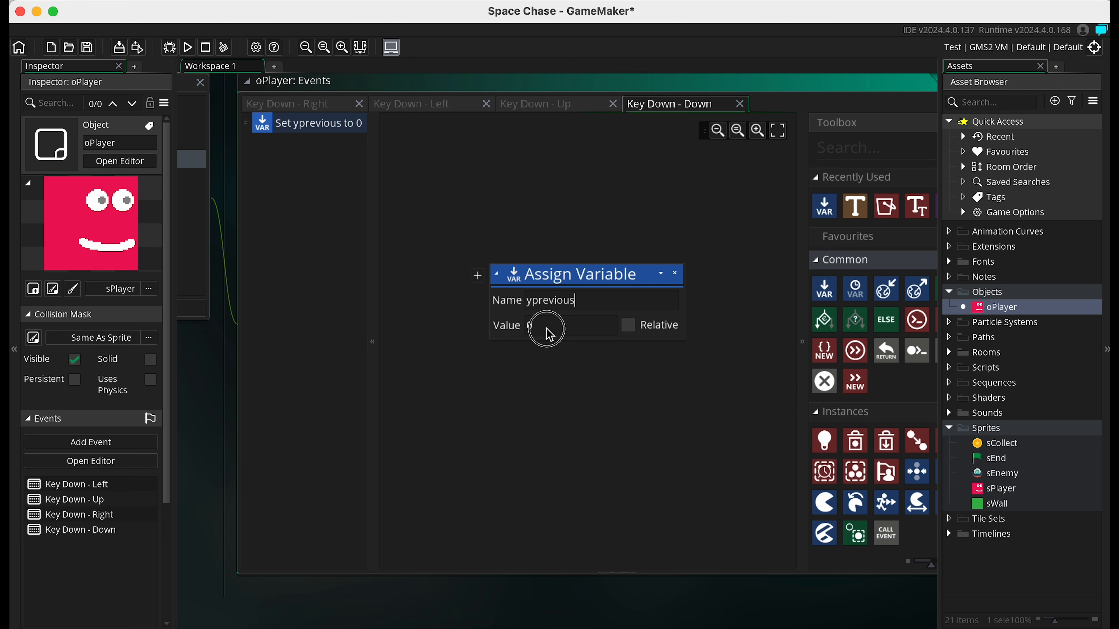
{"action": "left_click", "coordinate": [548, 335]}
{"action": "double_click", "coordinate": [537, 300]}
{"action": "key", "text": "BackSpace"}
{"action": "type", "text": "y"}
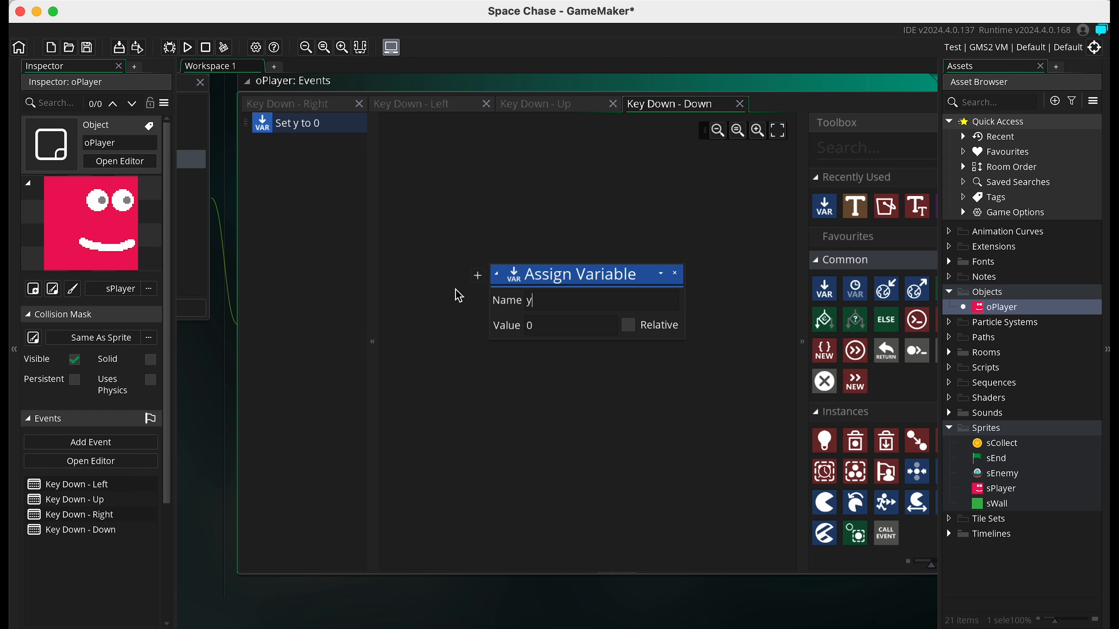
{"action": "left_click", "coordinate": [634, 322]}
{"action": "left_click_drag", "start_coordinate": [556, 326], "coordinate": [457, 324]}
{"action": "type", "text": "4"}
{"action": "left_click", "coordinate": [646, 326]}
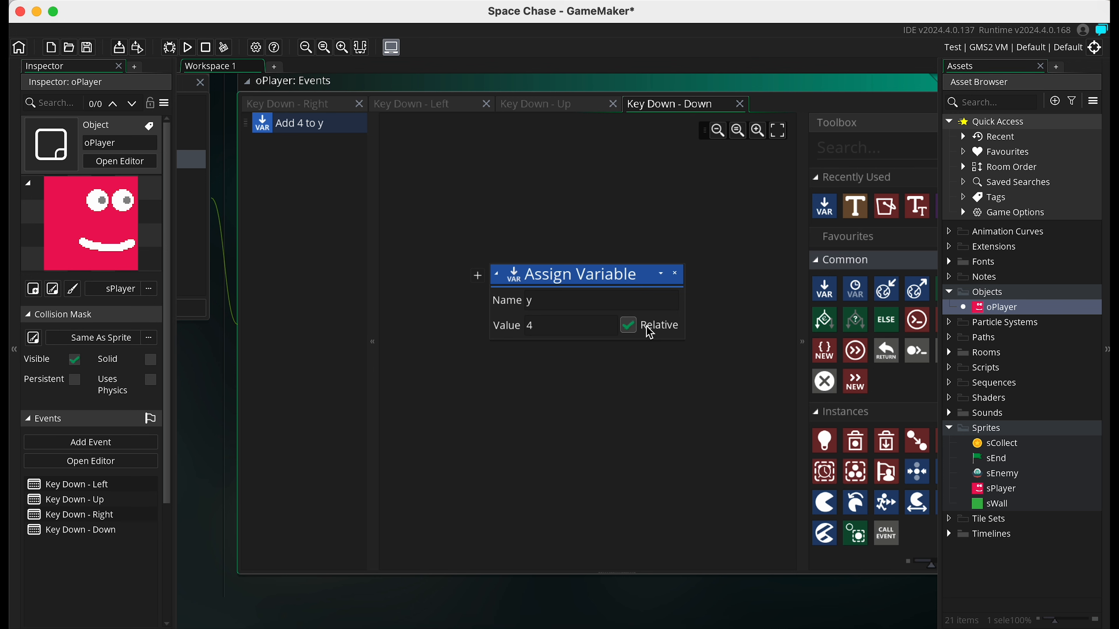
{"action": "scroll", "coordinate": [188, 474], "scroll_direction": "left", "scroll_amount": 4}
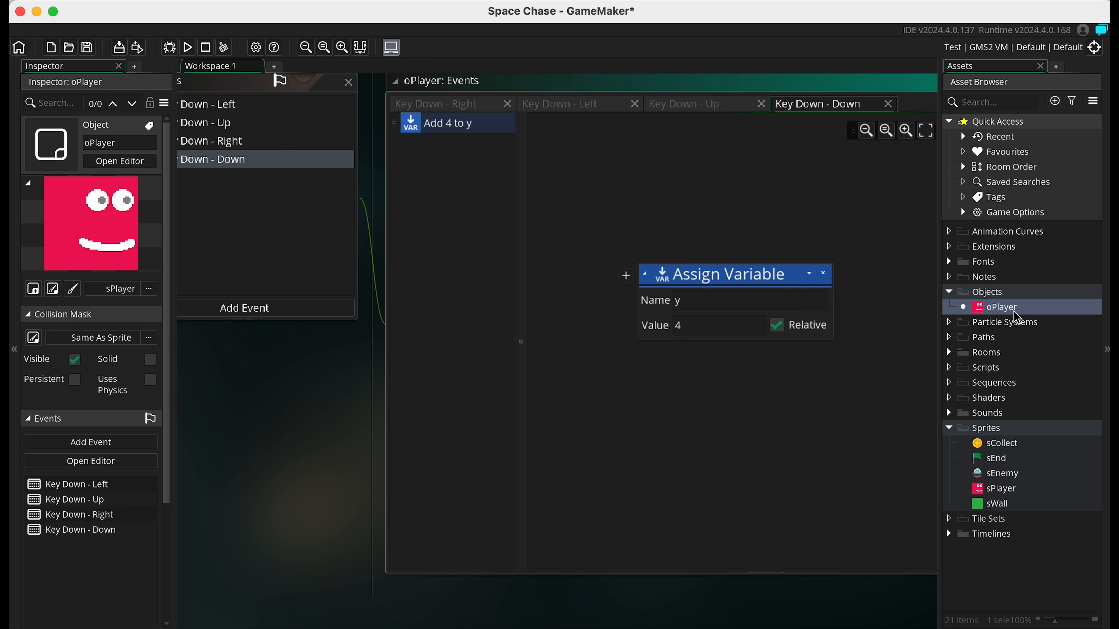
Step: Open Room1 for editing, and switch its grid off and back on
{"action": "left_click", "coordinate": [951, 352]}
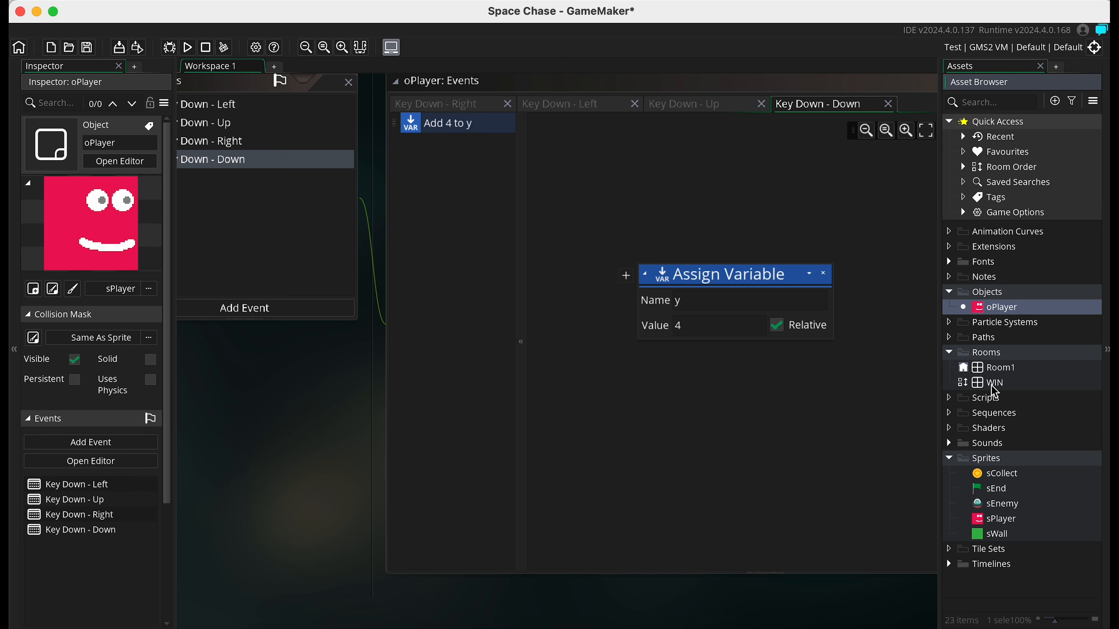
{"action": "double_click", "coordinate": [998, 371]}
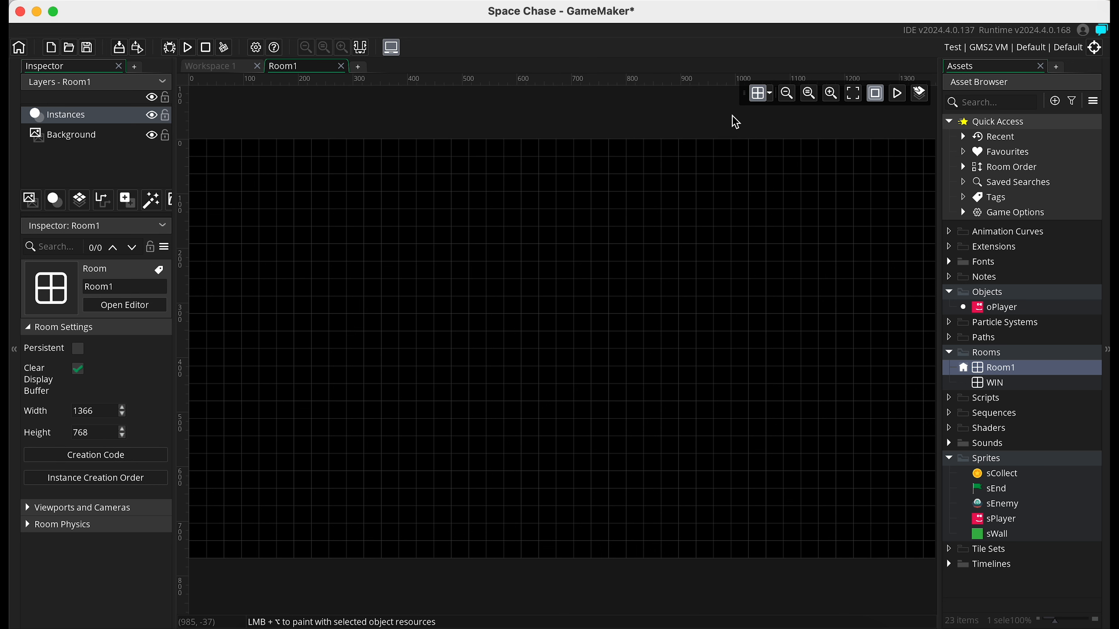
{"action": "left_click", "coordinate": [757, 94]}
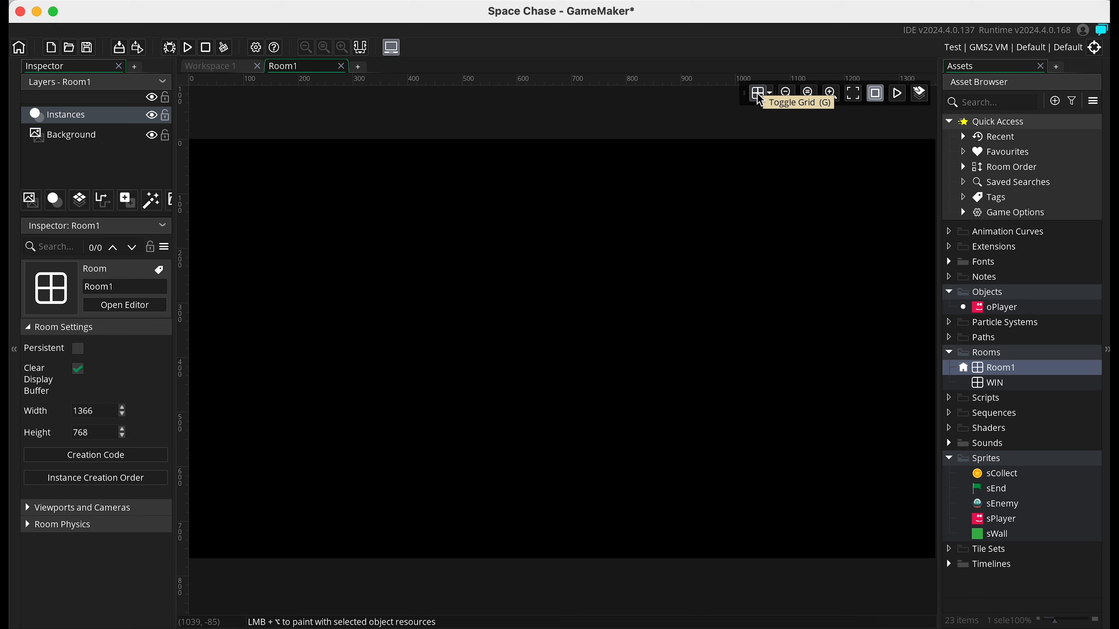
{"action": "left_click", "coordinate": [756, 93]}
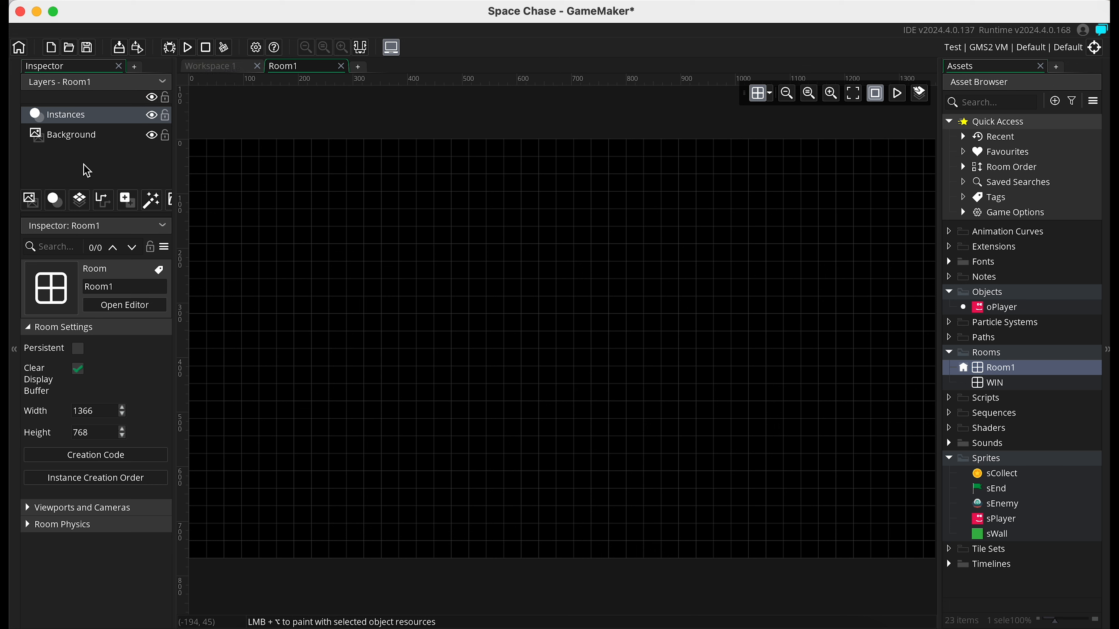
Step: Add a new instance layer to Room1 and rename it player
{"action": "left_click", "coordinate": [52, 204]}
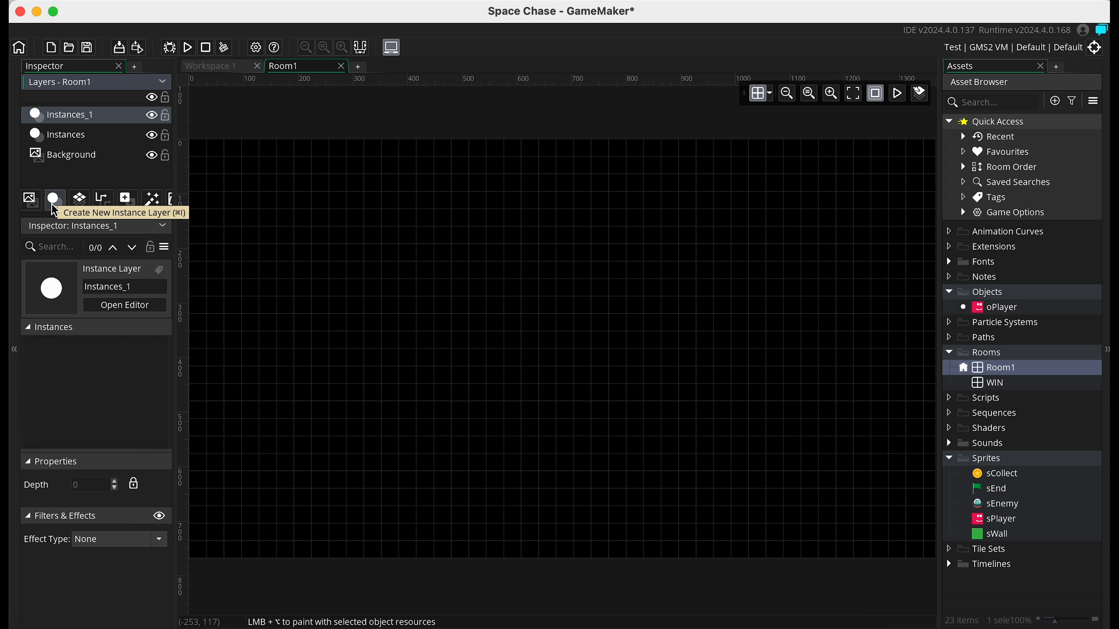
{"action": "right_click", "coordinate": [88, 118]}
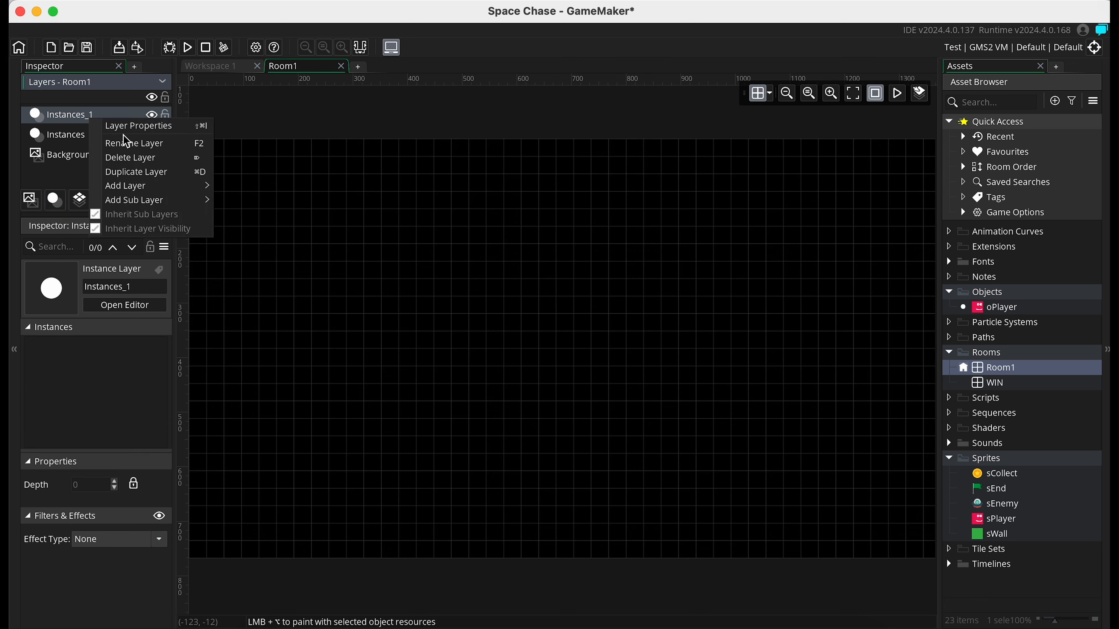
{"action": "left_click", "coordinate": [123, 141]}
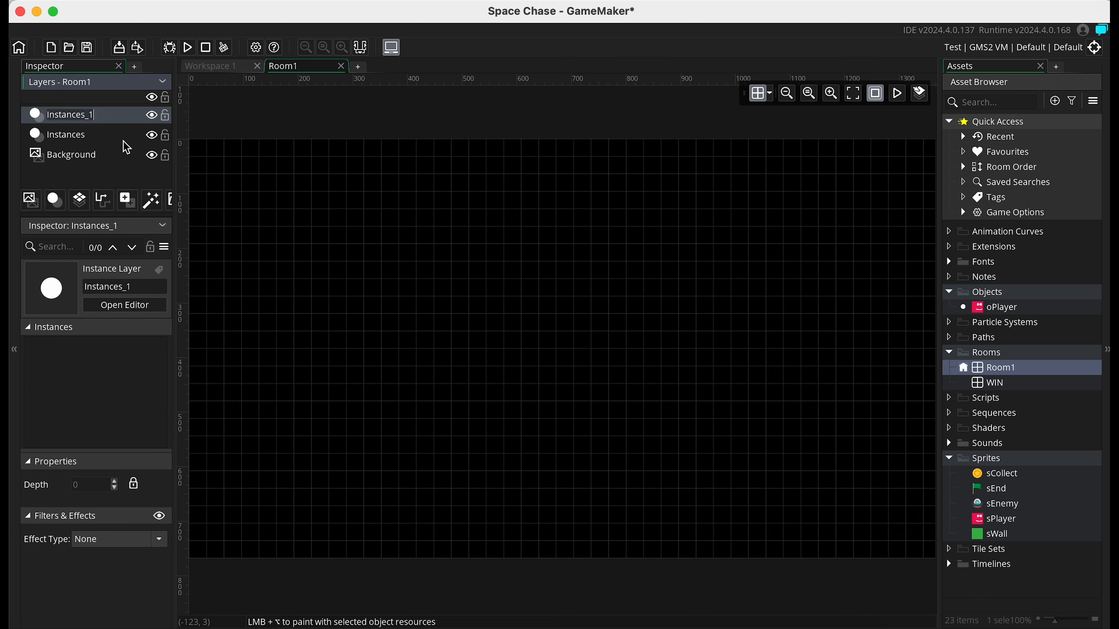
{"action": "type", "text": "player"}
{"action": "key", "text": "Return"}
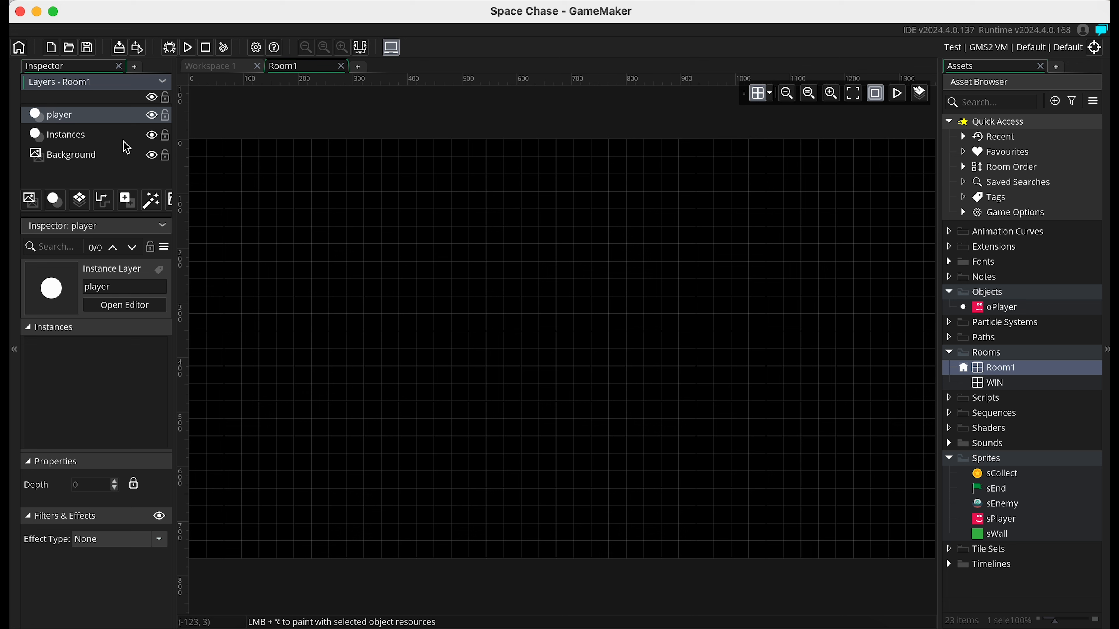
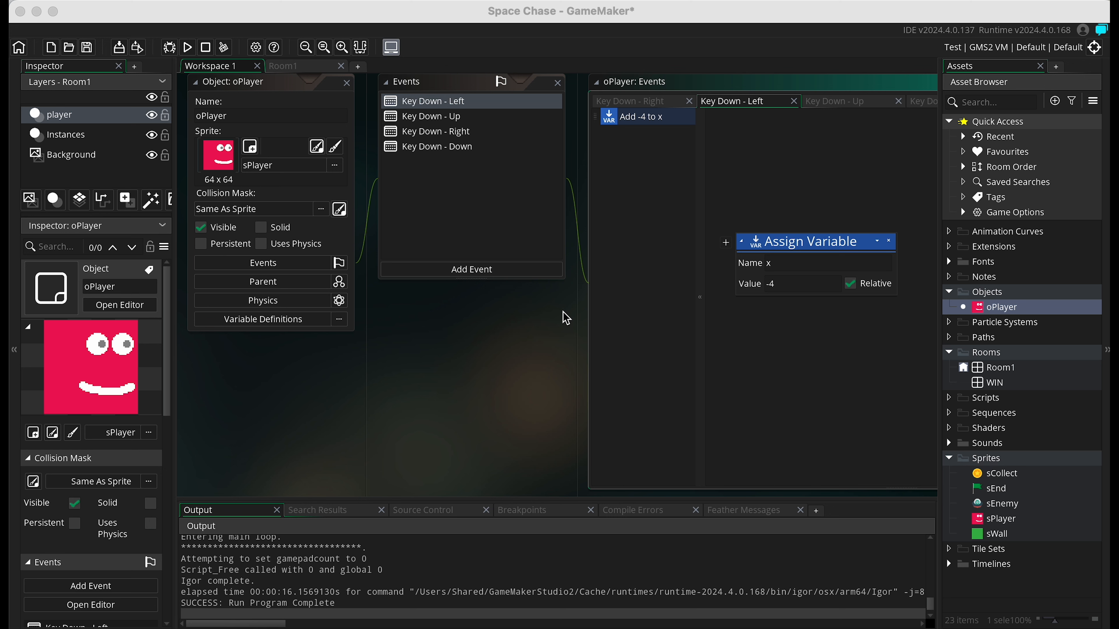
Step: Create a new object named oWall in the Objects group
{"action": "left_click", "coordinate": [987, 292]}
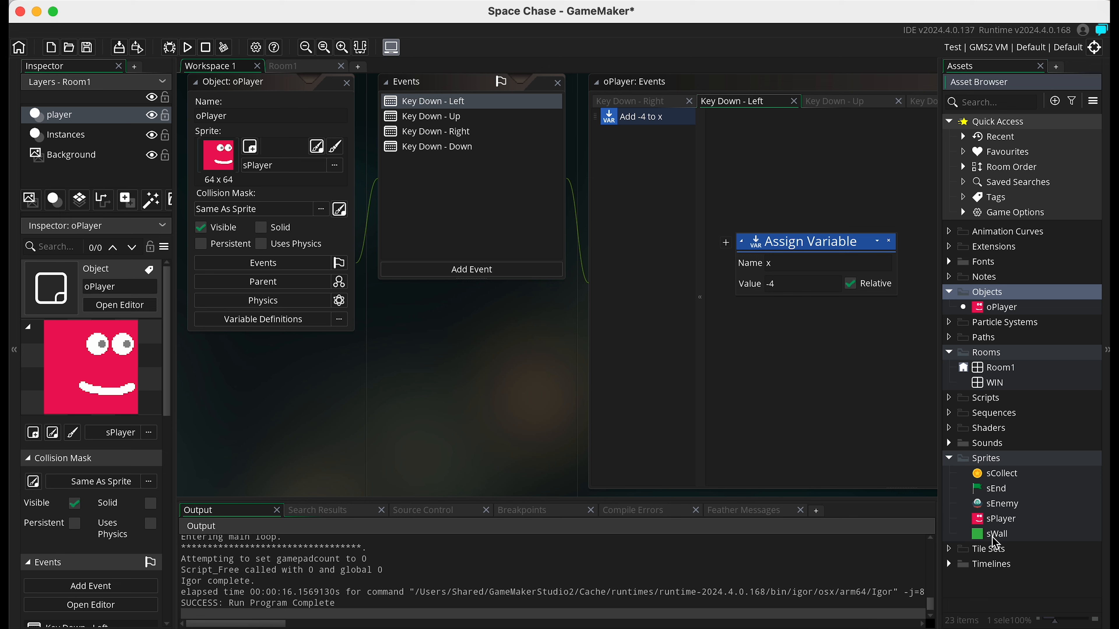
{"action": "right_click", "coordinate": [992, 293]}
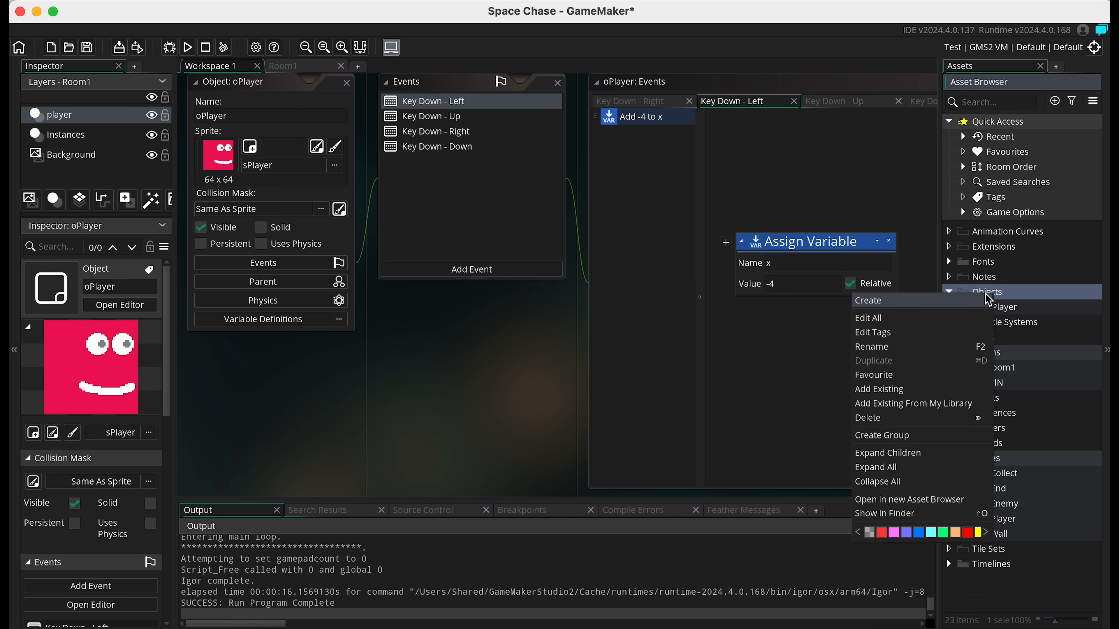
{"action": "mouse_move", "coordinate": [980, 301]}
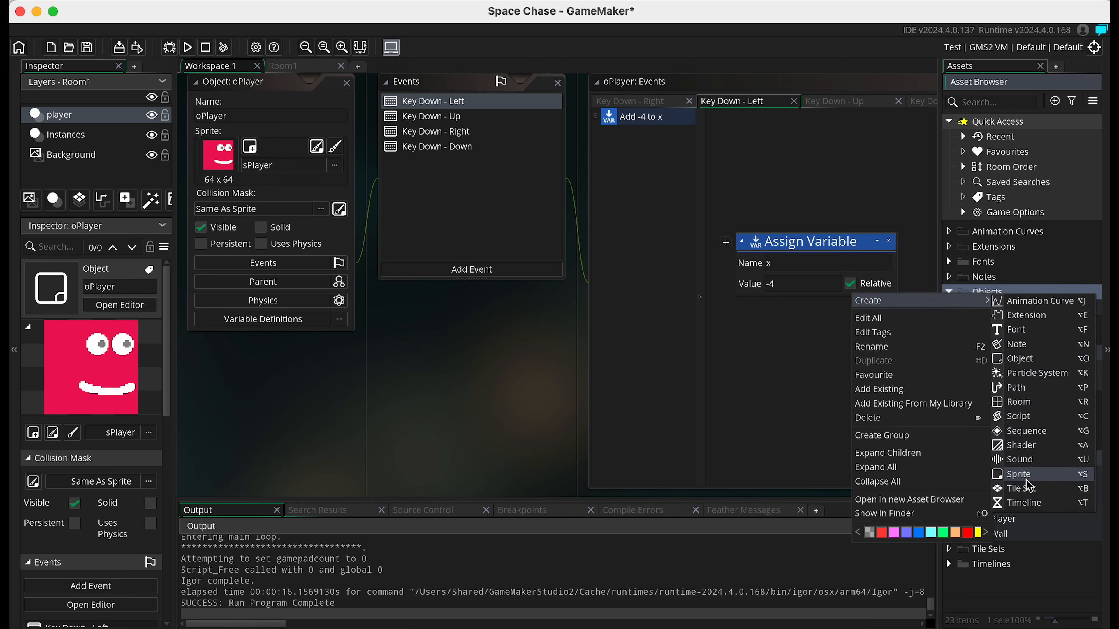
{"action": "left_click", "coordinate": [1032, 359]}
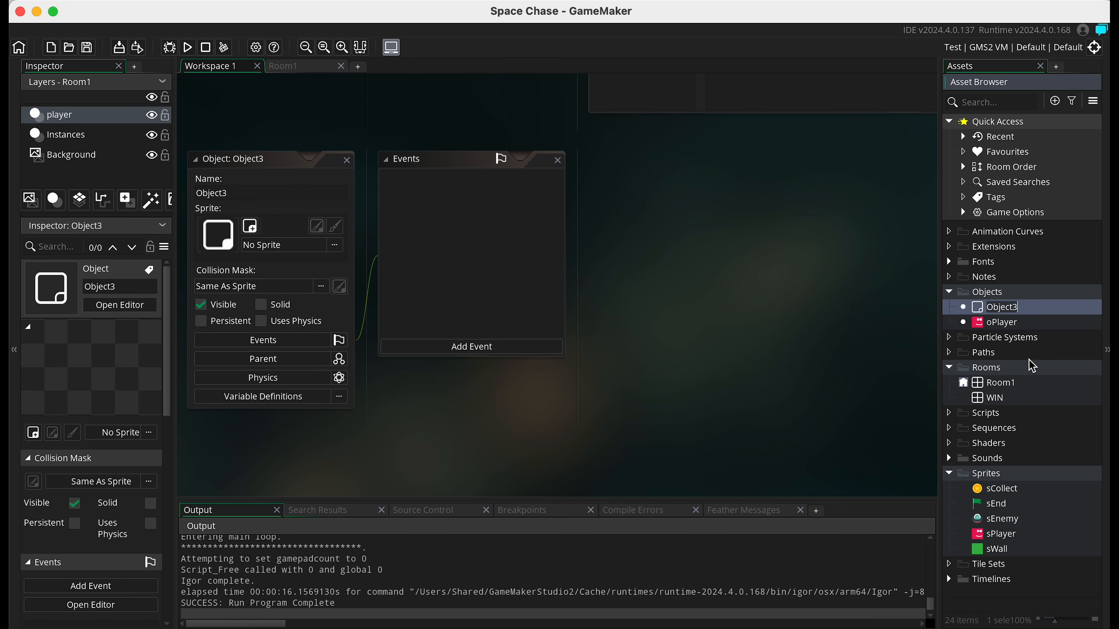
{"action": "type", "text": "oWall"}
{"action": "key", "text": "Return"}
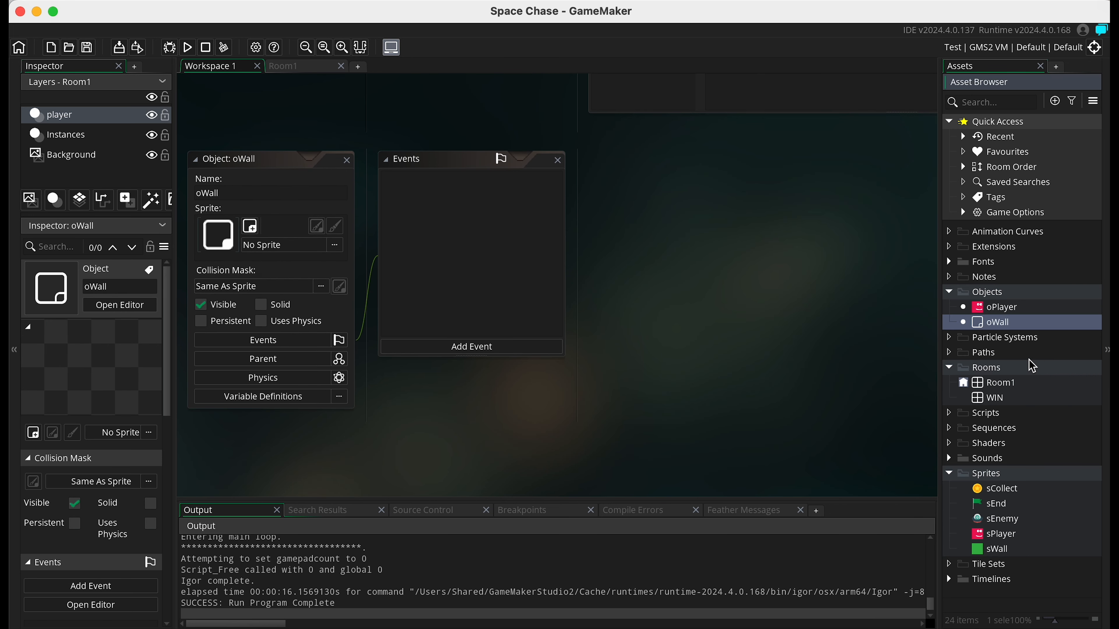
Step: Assign the sWall sprite to oWall and make the object solid
{"action": "left_click", "coordinate": [297, 245]}
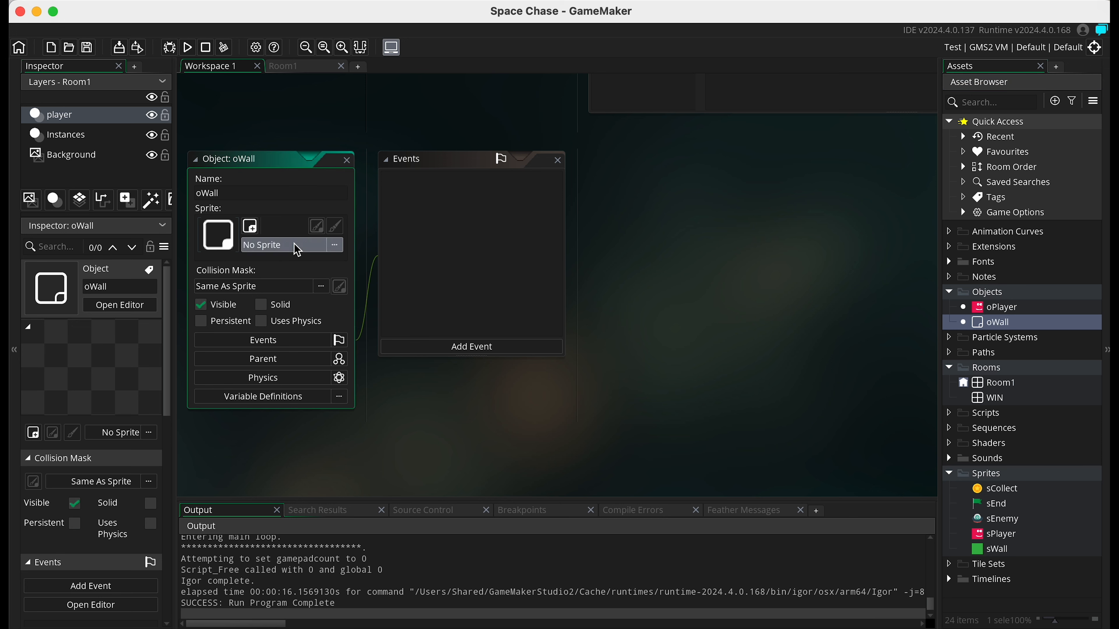
{"action": "double_click", "coordinate": [466, 271]}
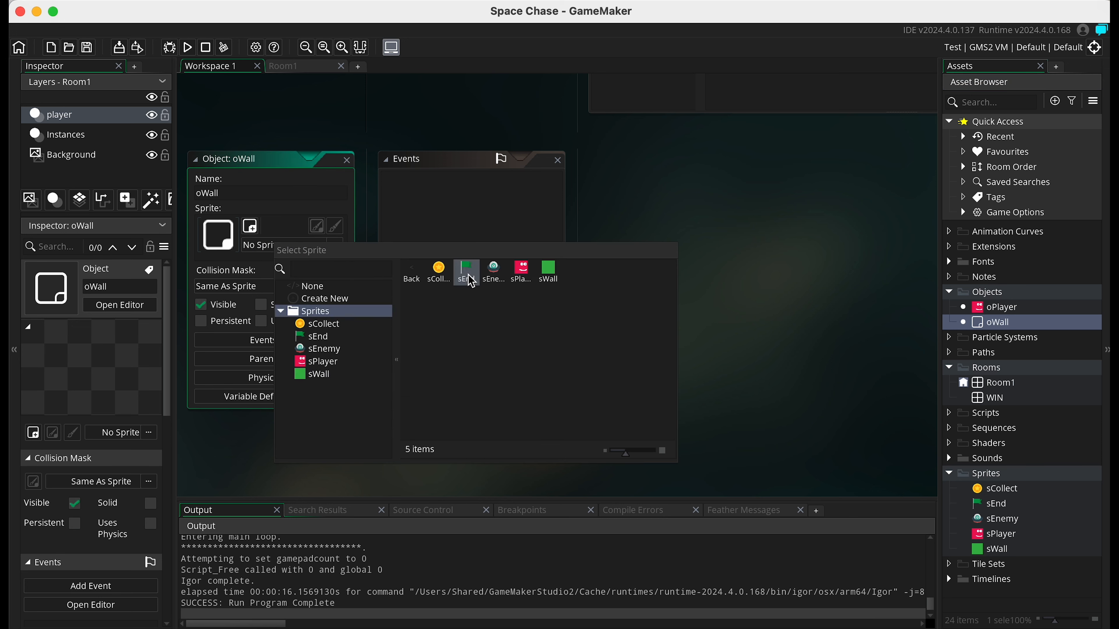
{"action": "left_click", "coordinate": [551, 277]}
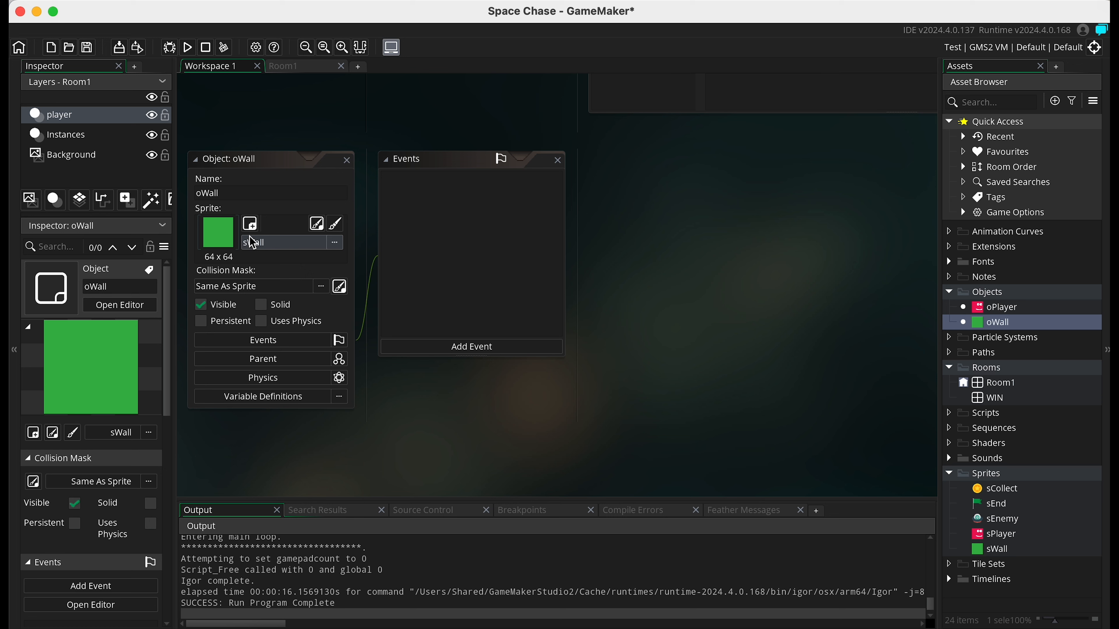
{"action": "left_click", "coordinate": [261, 305]}
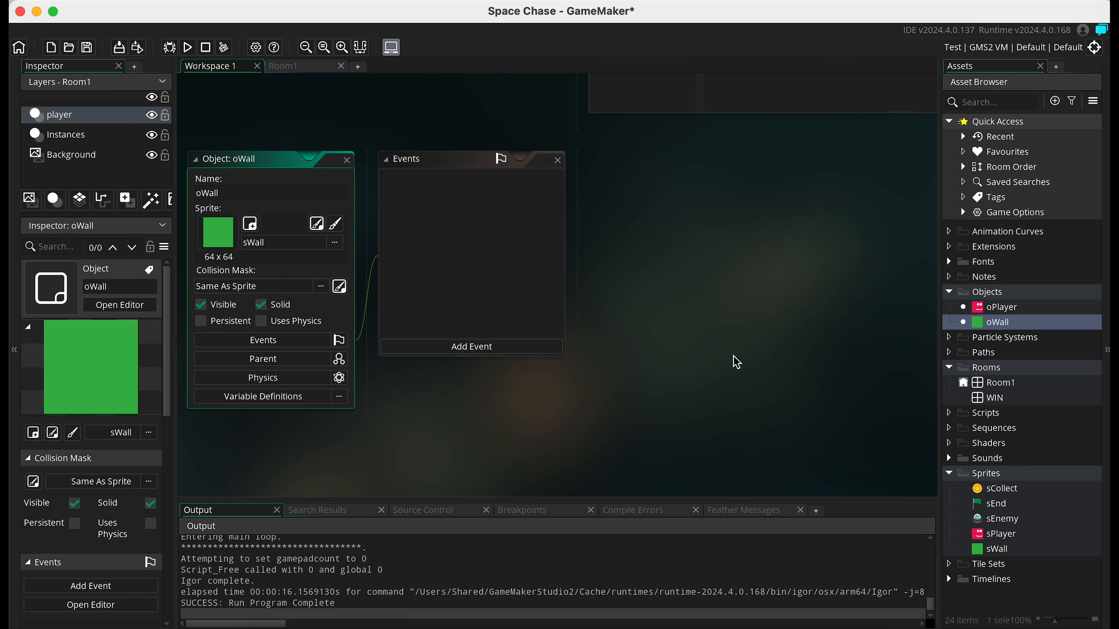
Step: Reopen Room1 and add a new instance layer named walls
{"action": "double_click", "coordinate": [1001, 386]}
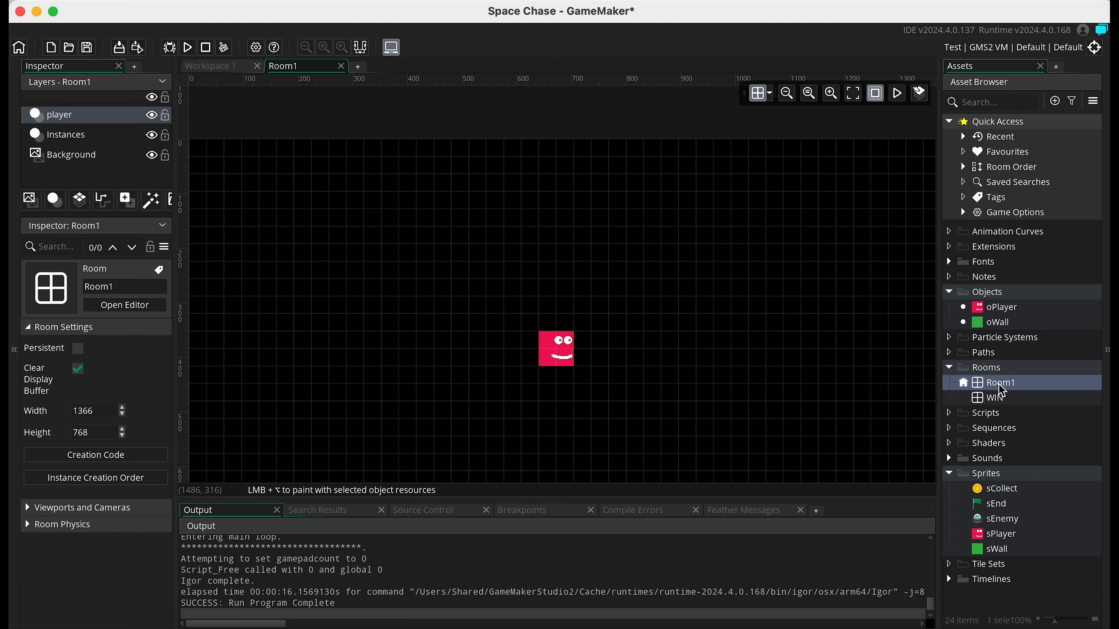
{"action": "left_click", "coordinate": [786, 92]}
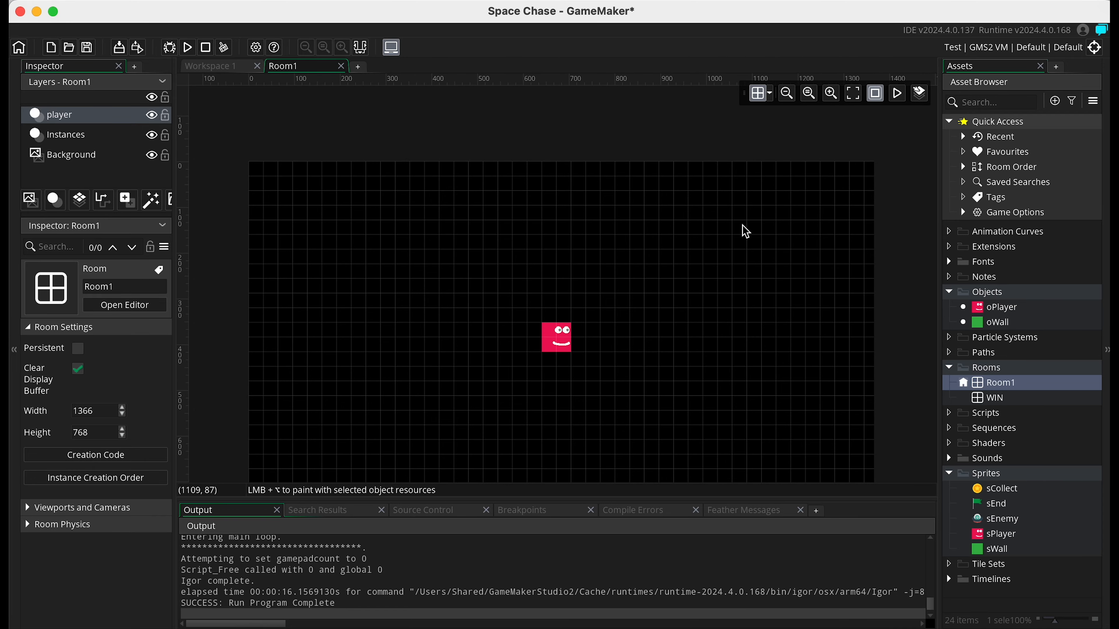
{"action": "scroll", "coordinate": [725, 240], "scroll_direction": "down", "scroll_amount": 3}
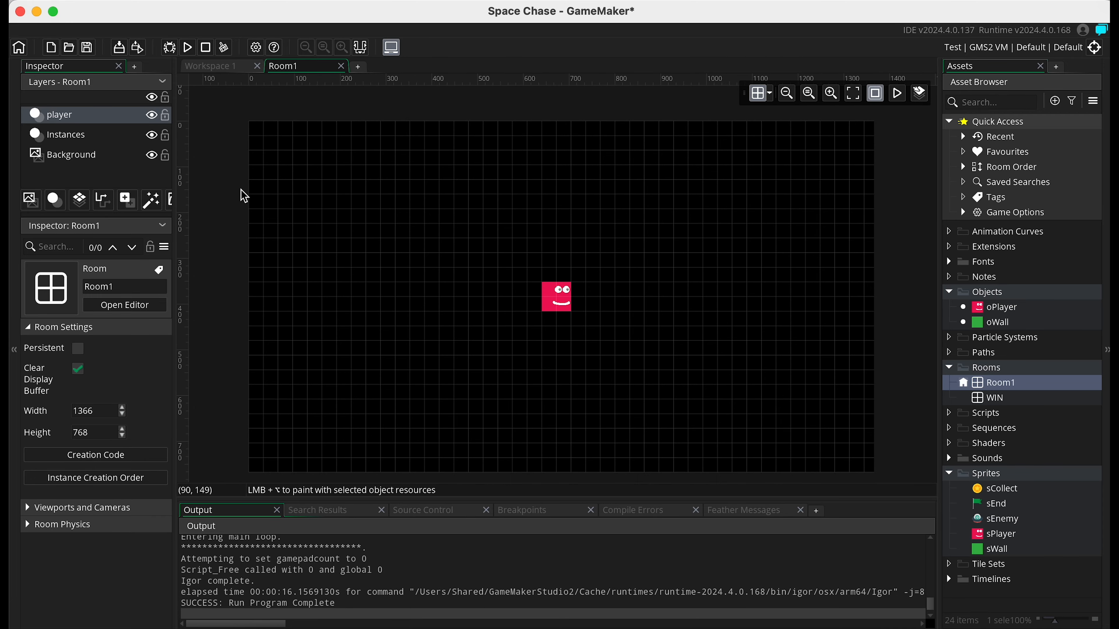
{"action": "left_click", "coordinate": [55, 206]}
{"action": "right_click", "coordinate": [78, 121]}
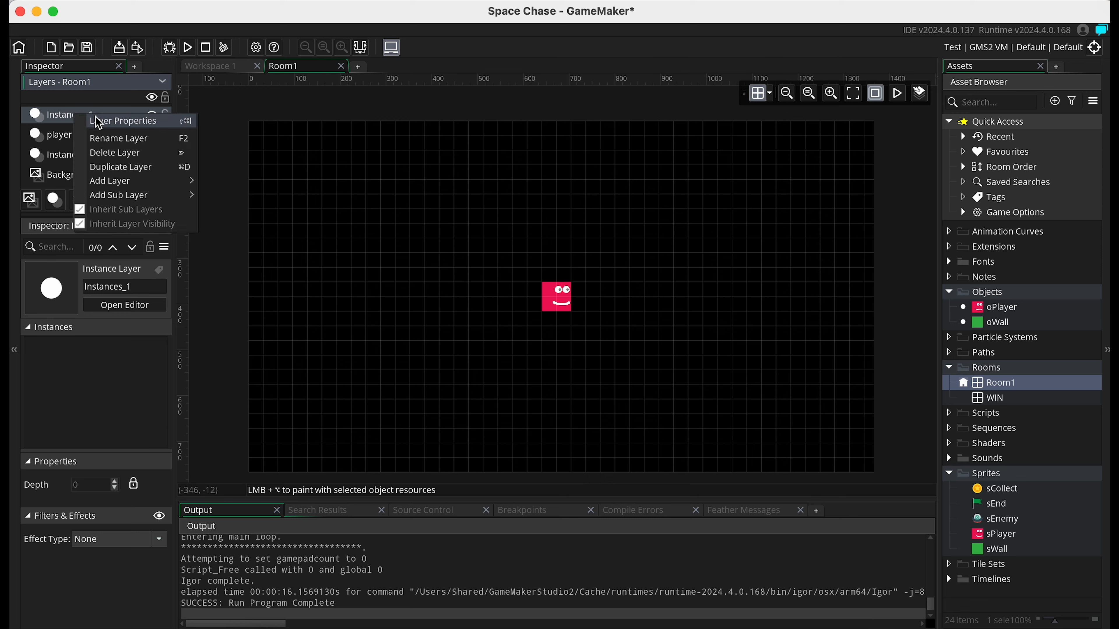
{"action": "left_click", "coordinate": [113, 141]}
{"action": "type", "text": "walls"}
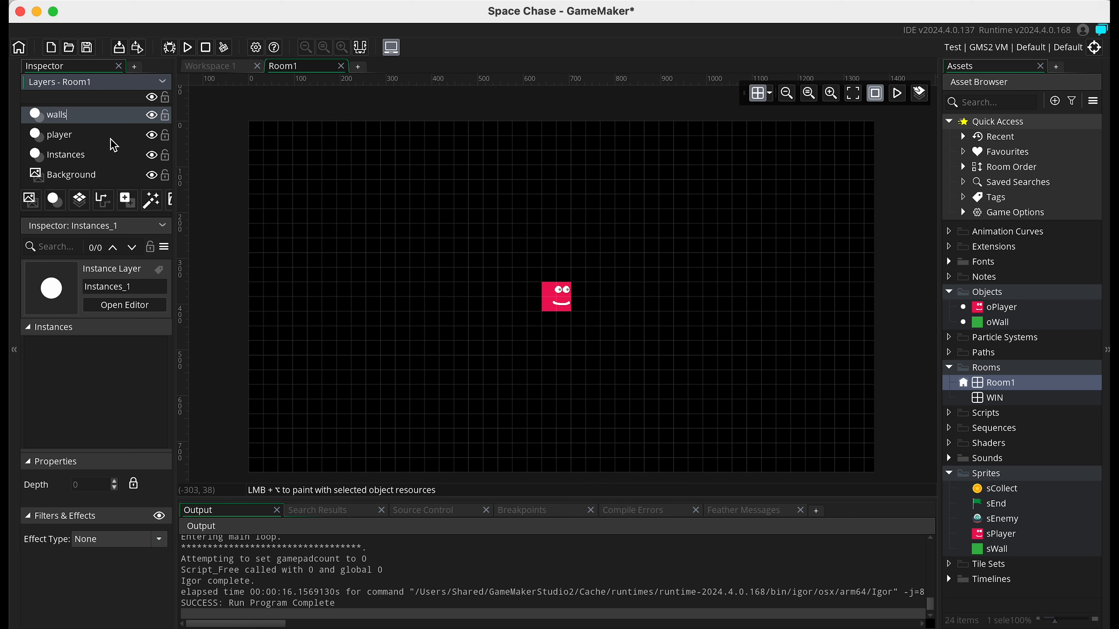
{"action": "key", "text": "Return"}
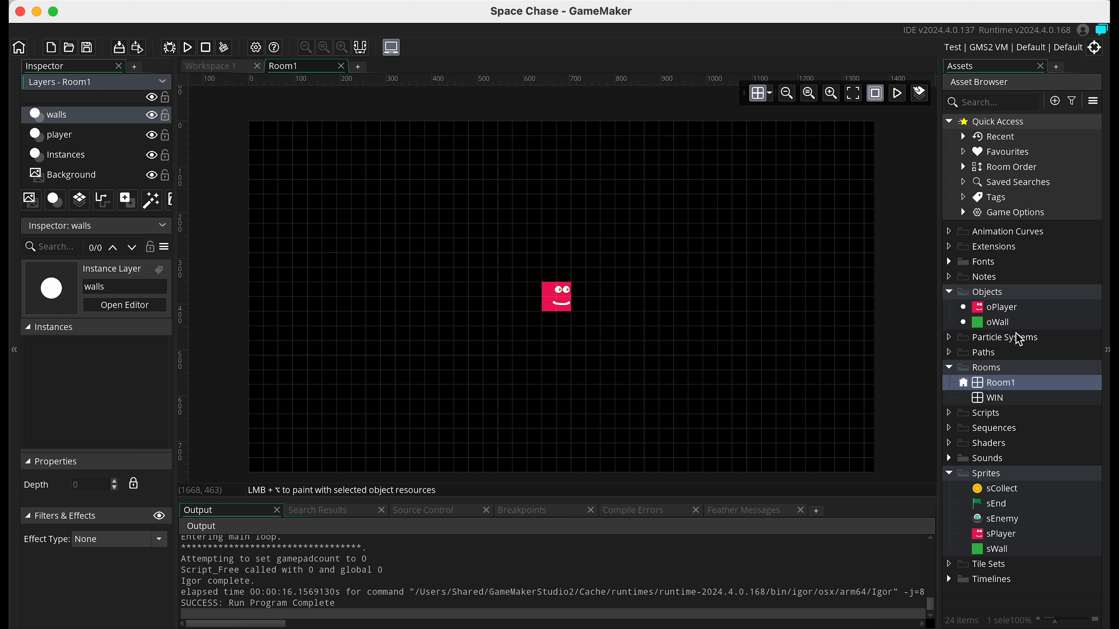
Step: Place two oWall instances in Room1, stretched along the left edge (scale 0.5 by 12) and the top edge (scale 21 by 0.5)
{"action": "left_click", "coordinate": [995, 322]}
{"action": "left_click_drag", "start_coordinate": [996, 322], "coordinate": [280, 466]}
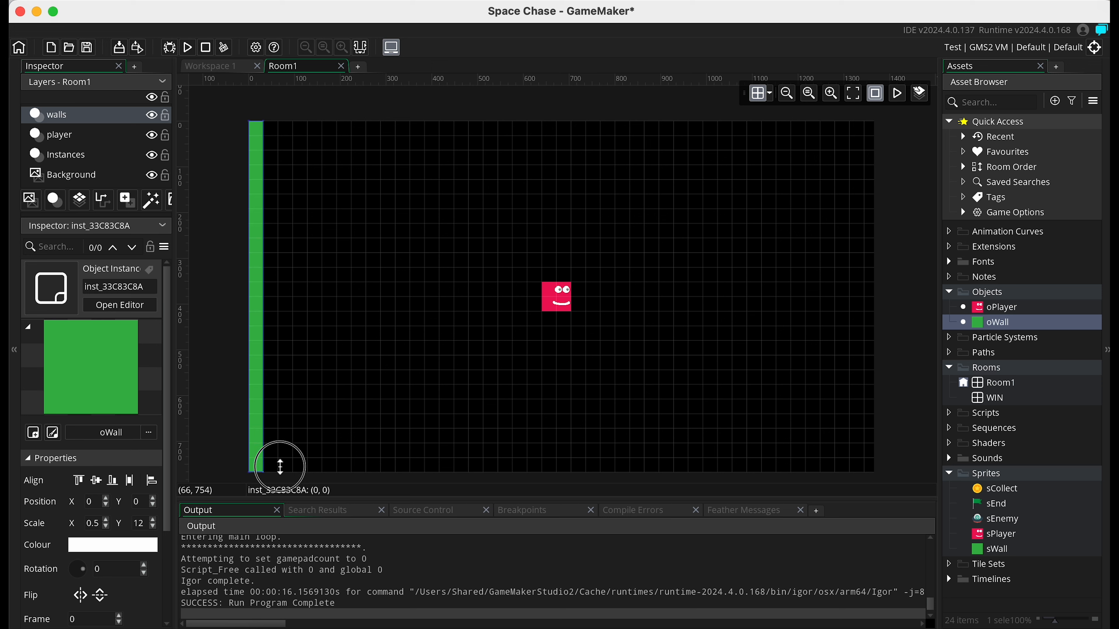
{"action": "left_click_drag", "start_coordinate": [994, 323], "coordinate": [879, 131]}
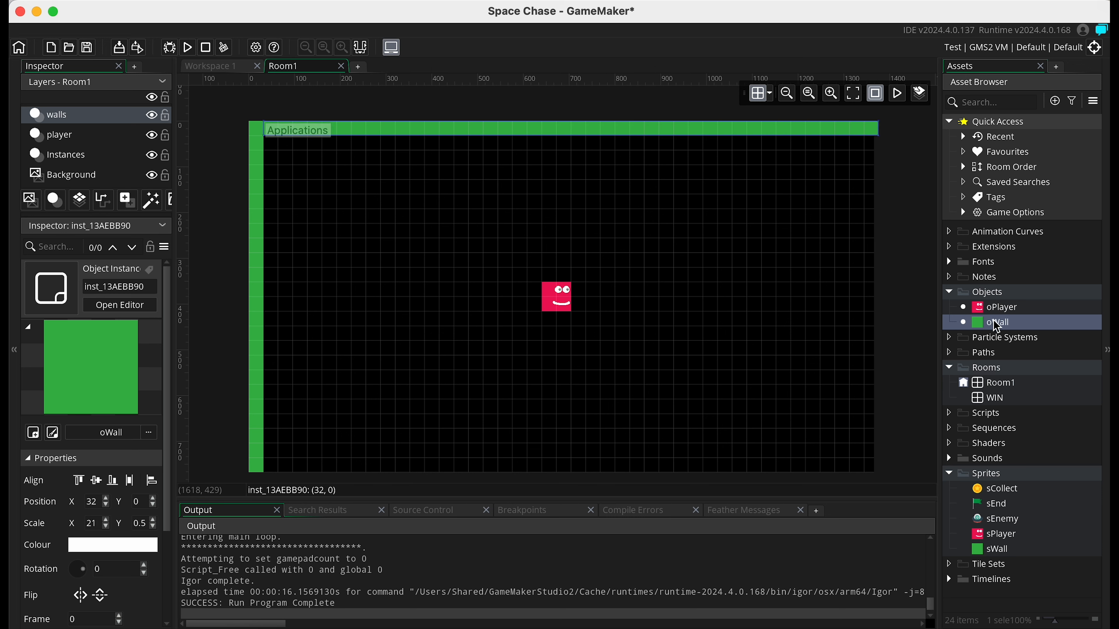
Step: Place a third oWall instance at (128, 192) and collapse its width to a horizontal scale of 0
{"action": "left_click_drag", "start_coordinate": [996, 326], "coordinate": [338, 224]}
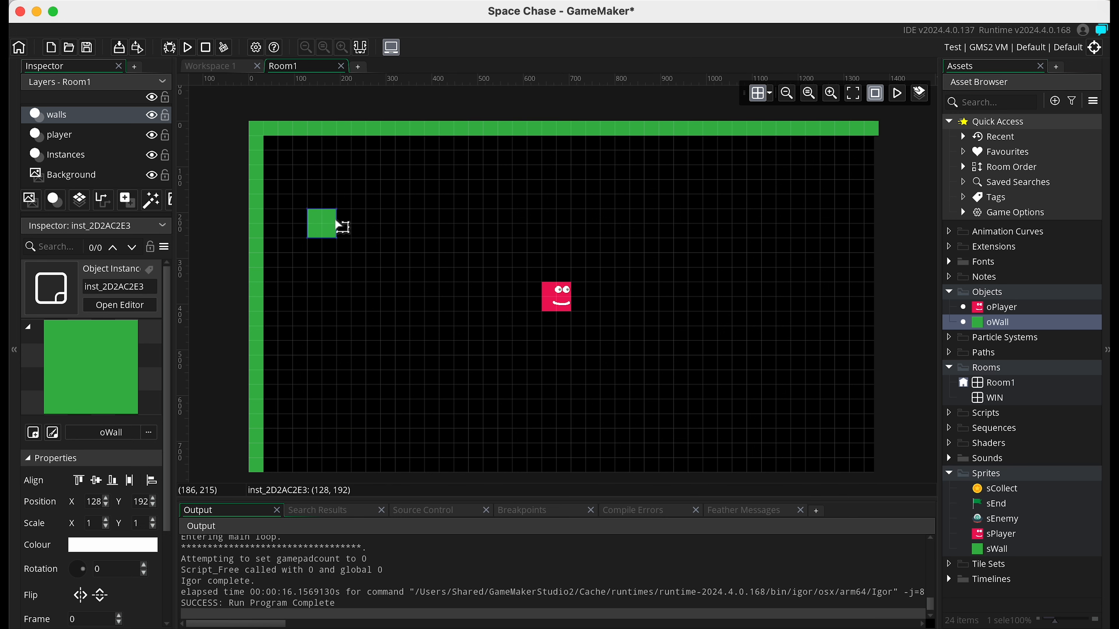
{"action": "scroll", "coordinate": [340, 226], "scroll_direction": "up", "scroll_amount": 5}
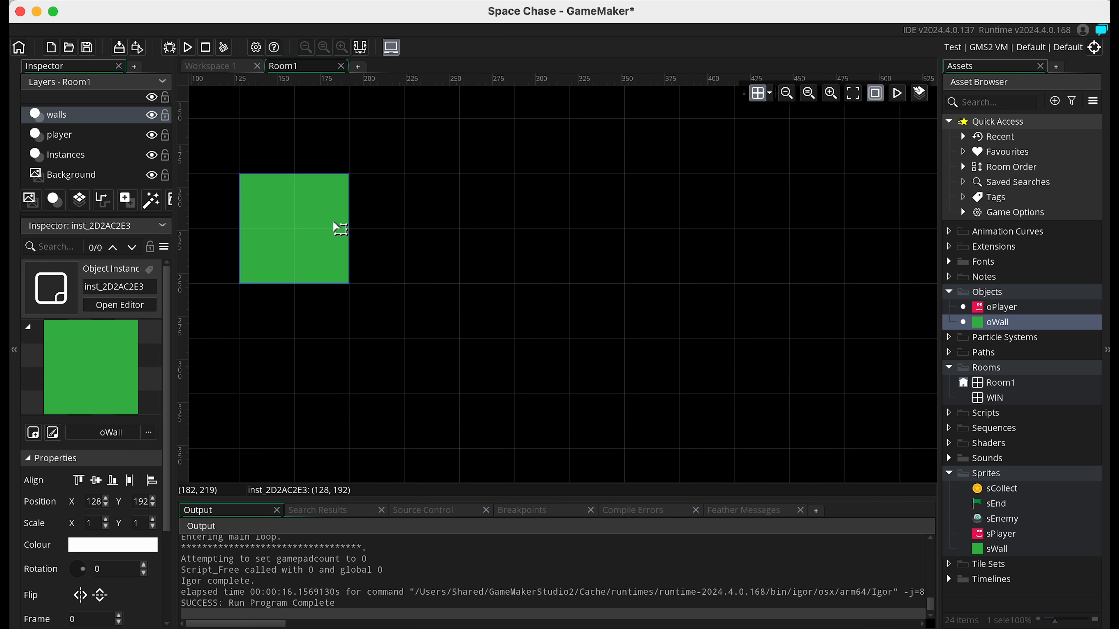
{"action": "left_click_drag", "start_coordinate": [350, 225], "coordinate": [252, 223]}
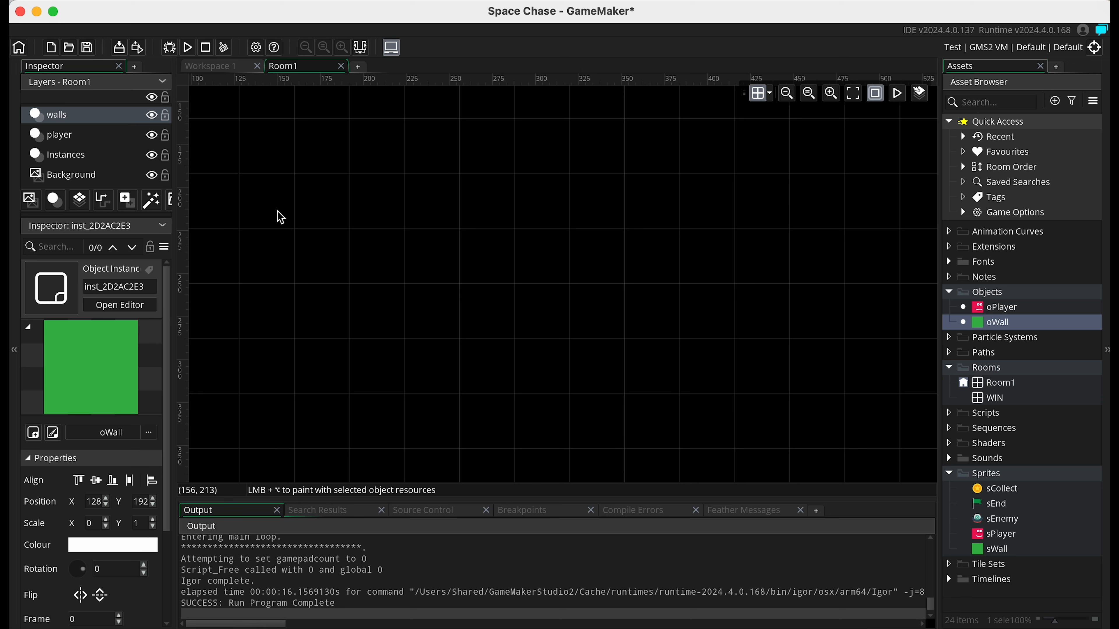
{"action": "left_click", "coordinate": [244, 213]}
{"action": "left_click_drag", "start_coordinate": [251, 214], "coordinate": [206, 193]}
{"action": "scroll", "coordinate": [223, 186], "scroll_direction": "down", "scroll_amount": 5, "text": "ctrl"}
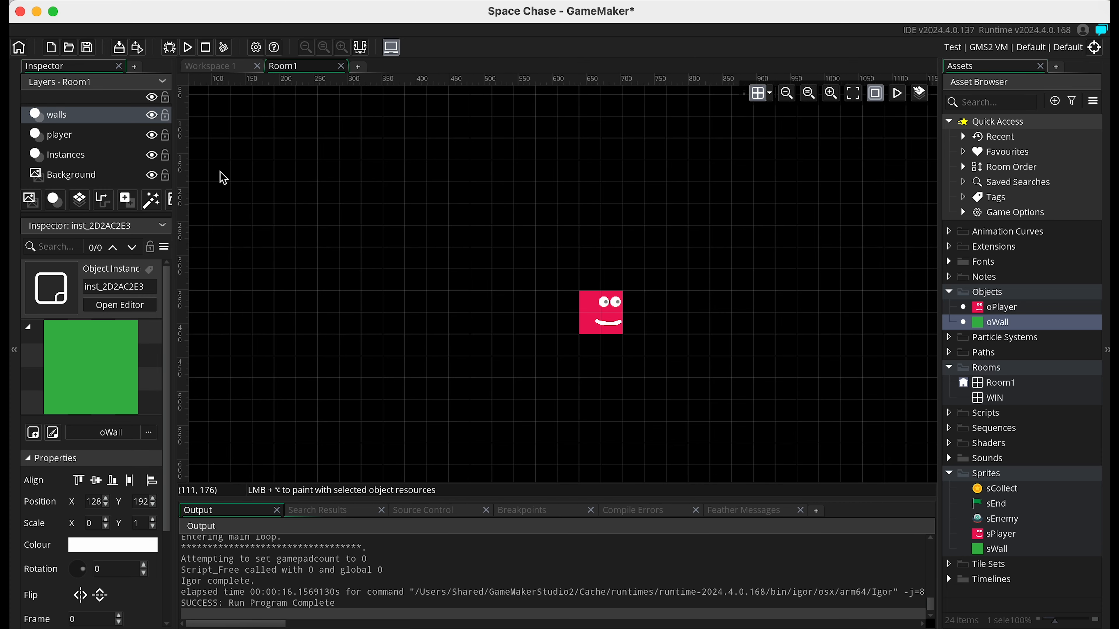
{"action": "left_click_drag", "start_coordinate": [218, 169], "coordinate": [264, 247]}
Step: Check the instances in the walls layer and delete the zero-width oWall at (128, 192)
{"action": "left_click", "coordinate": [74, 116]}
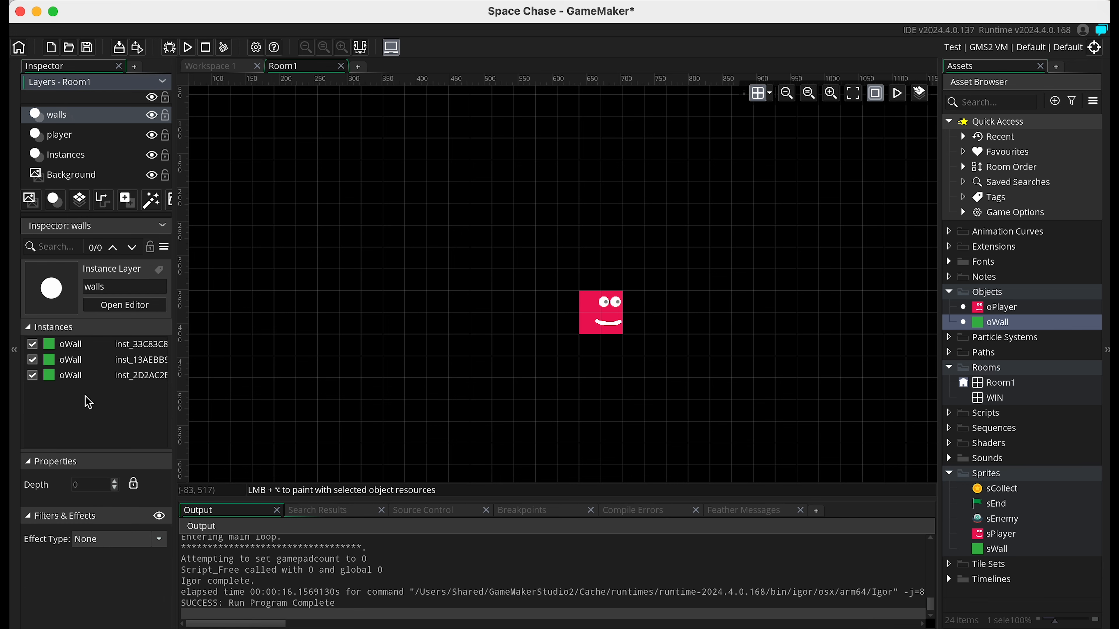
{"action": "scroll", "coordinate": [398, 215], "scroll_direction": "down", "scroll_amount": 5}
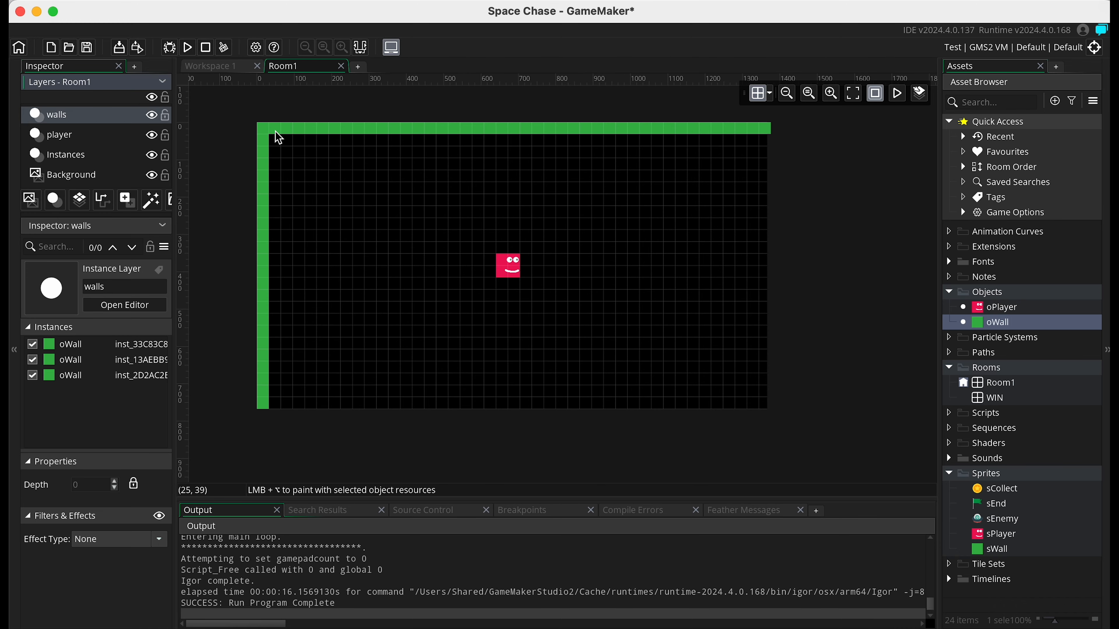
{"action": "left_click", "coordinate": [90, 345]}
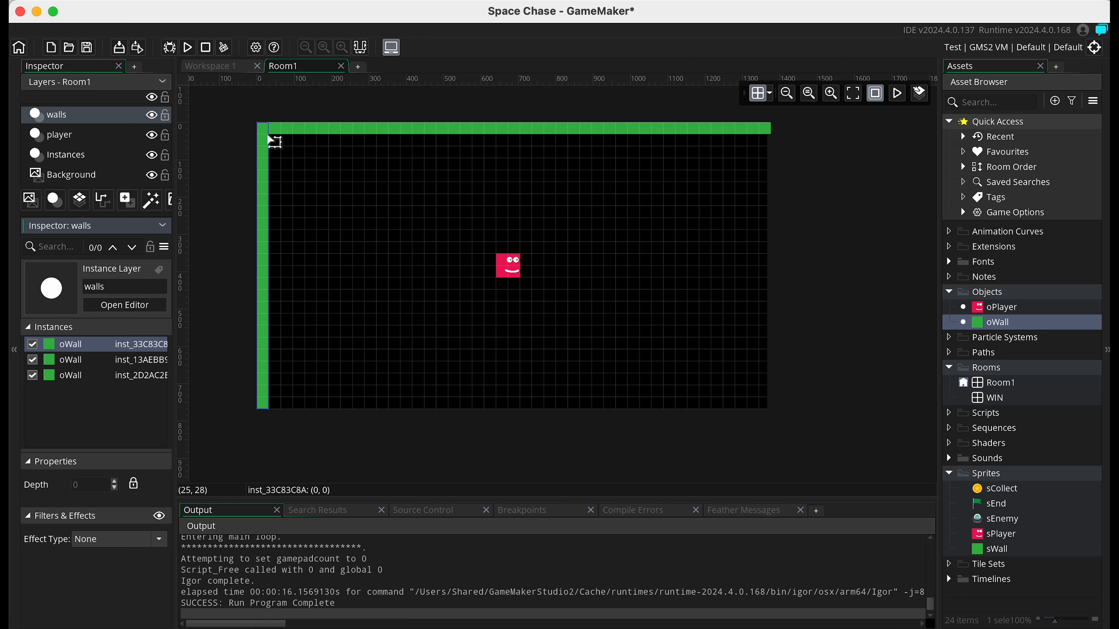
{"action": "scroll", "coordinate": [272, 138], "scroll_direction": "up", "scroll_amount": 3, "text": "ctrl"}
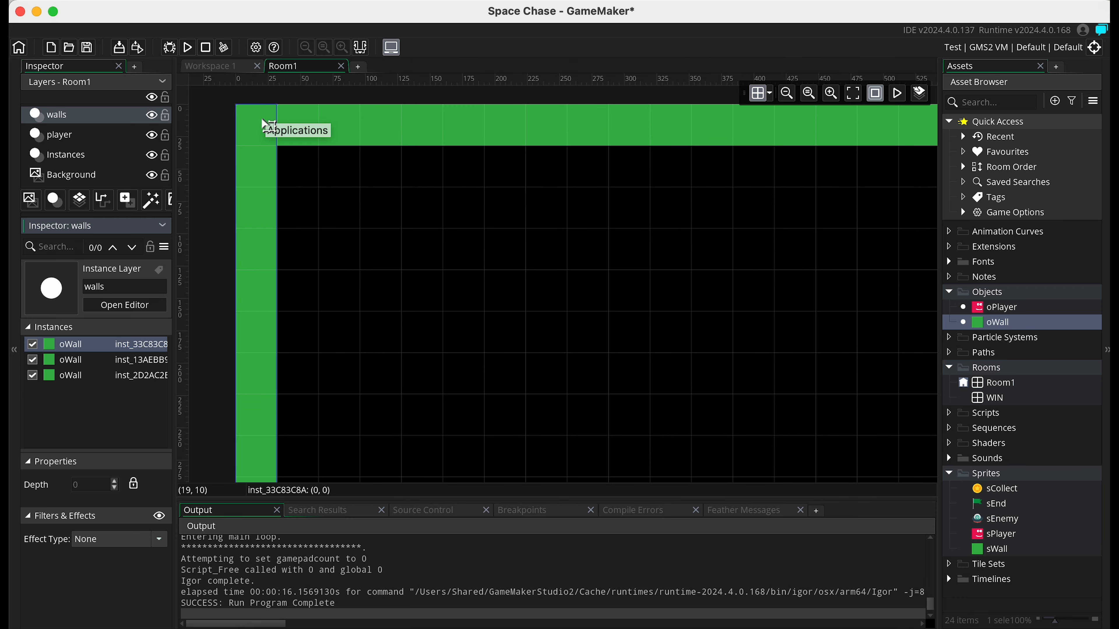
{"action": "left_click", "coordinate": [117, 365]}
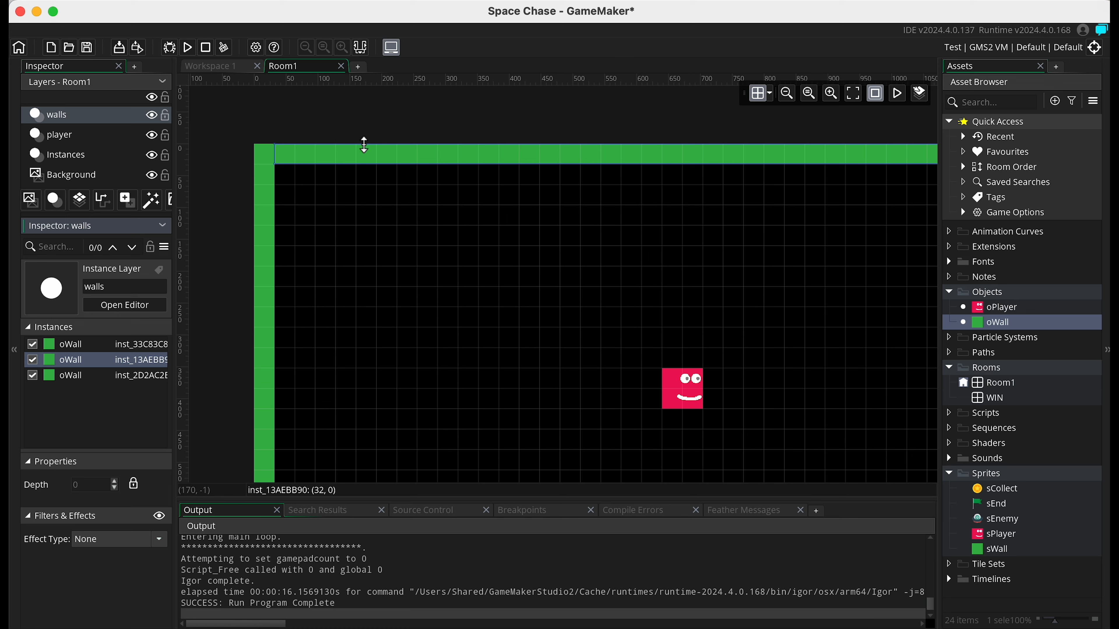
{"action": "left_click", "coordinate": [123, 386]}
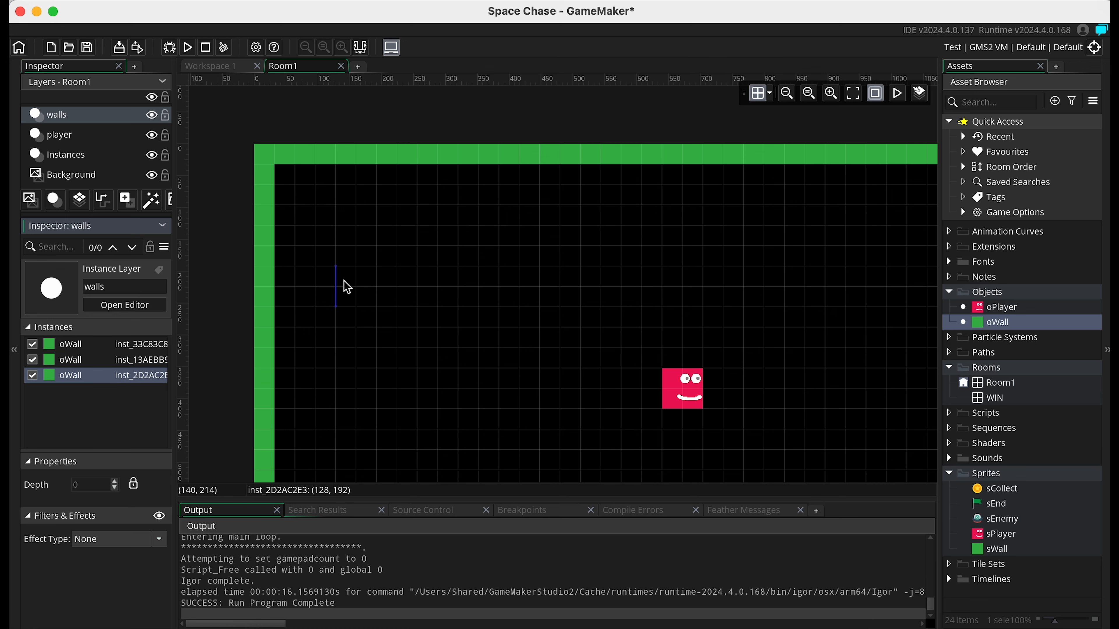
{"action": "left_click_drag", "start_coordinate": [339, 283], "coordinate": [469, 285]}
{"action": "key", "text": "Delete"}
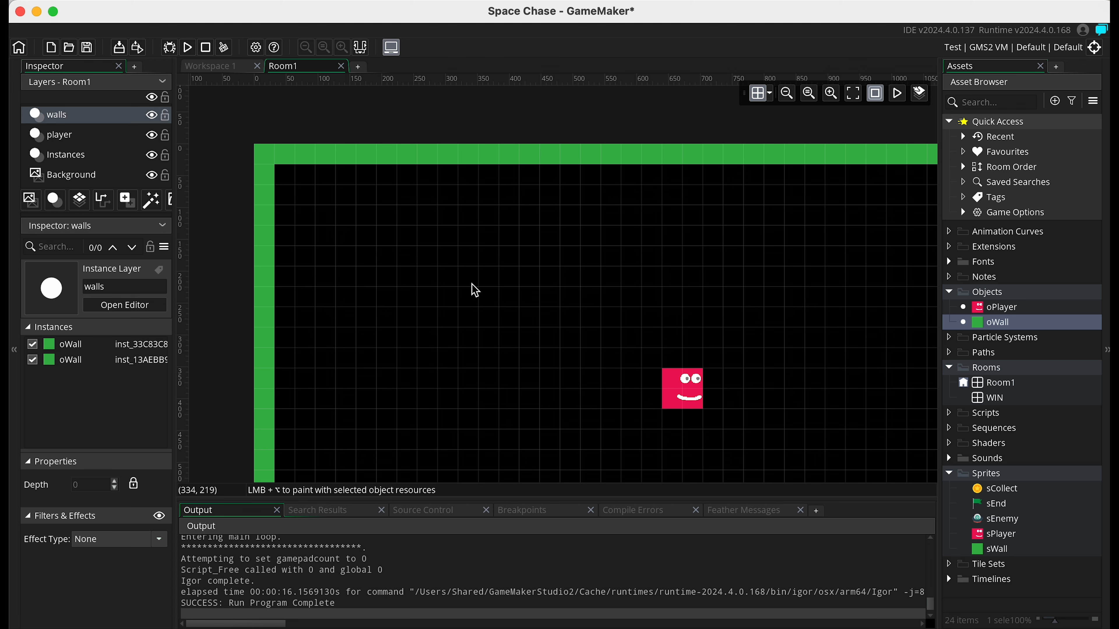
Step: Close off Room1 with oWall instances along the bottom edge (scale 21 by 0.5) and the right edge (scale 0.5 by 11)
{"action": "scroll", "coordinate": [592, 321], "scroll_direction": "down", "scroll_amount": 2, "text": "ctrl"}
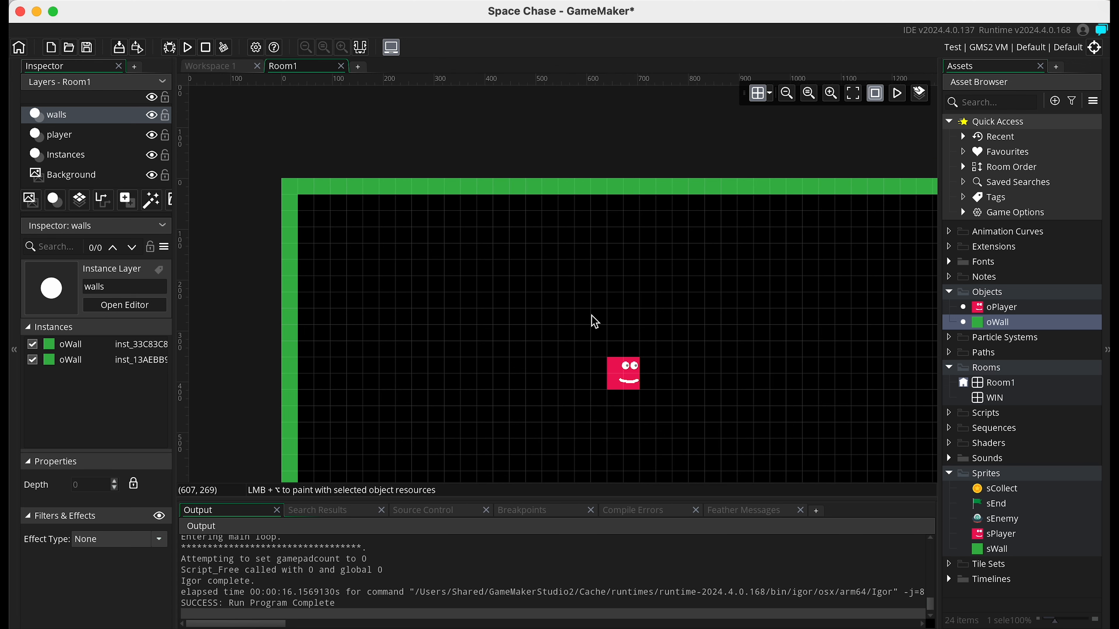
{"action": "scroll", "coordinate": [591, 315], "scroll_direction": "down", "scroll_amount": 8}
{"action": "scroll", "coordinate": [592, 316], "scroll_direction": "right", "scroll_amount": 2}
{"action": "scroll", "coordinate": [591, 315], "scroll_direction": "up", "scroll_amount": 4}
{"action": "scroll", "coordinate": [591, 315], "scroll_direction": "right", "scroll_amount": 2}
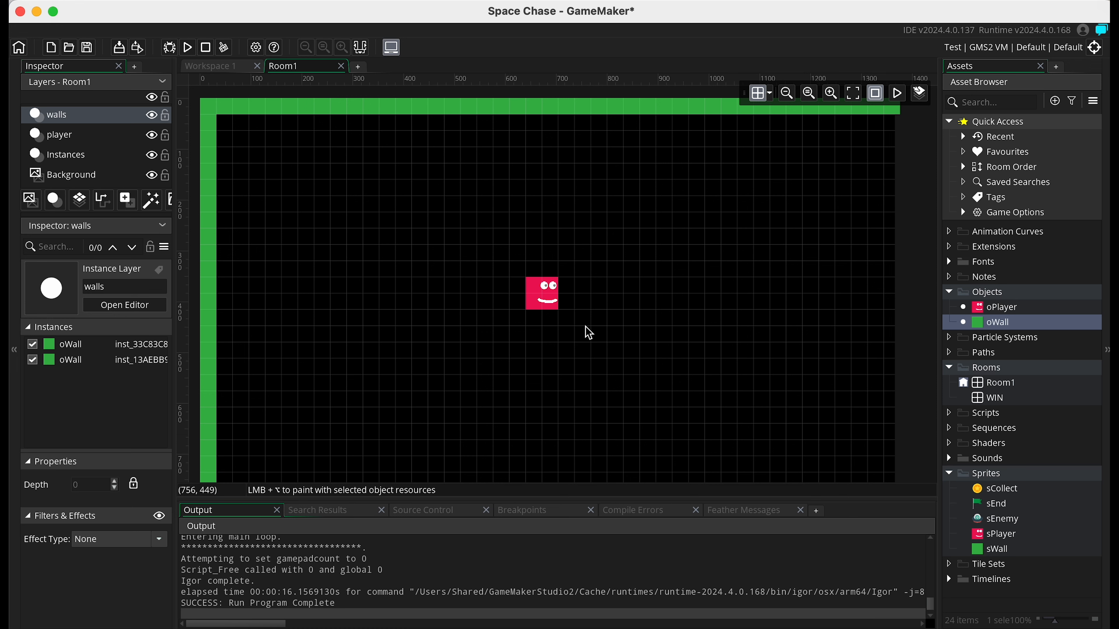
{"action": "scroll", "coordinate": [589, 334], "scroll_direction": "down", "scroll_amount": 2, "text": "ctrl"}
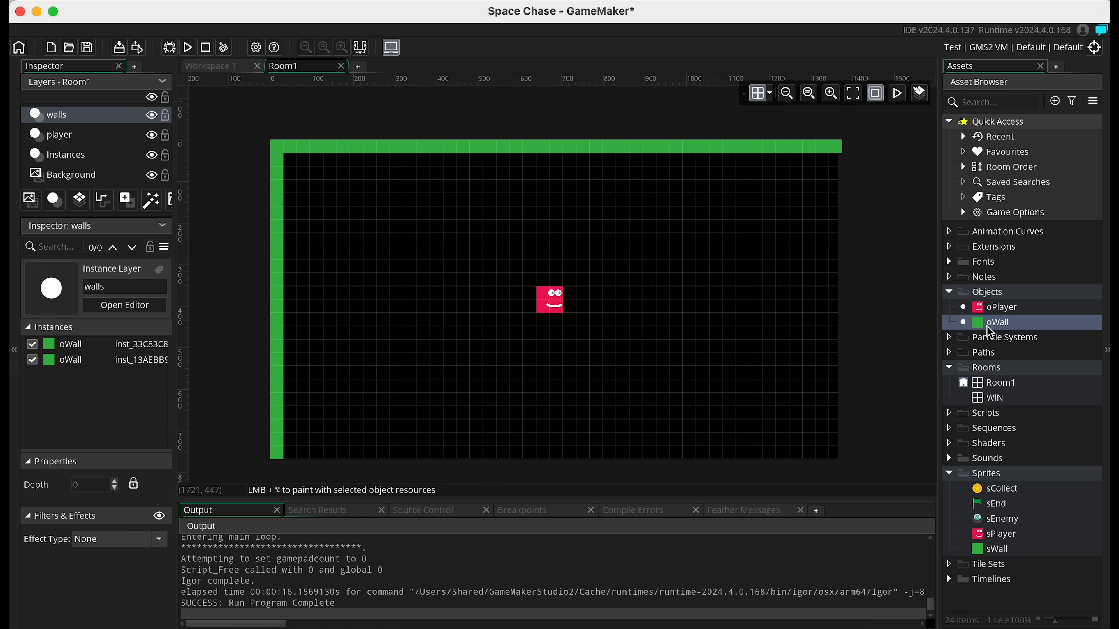
{"action": "left_click_drag", "start_coordinate": [988, 328], "coordinate": [839, 449]}
{"action": "left_click", "coordinate": [299, 452]}
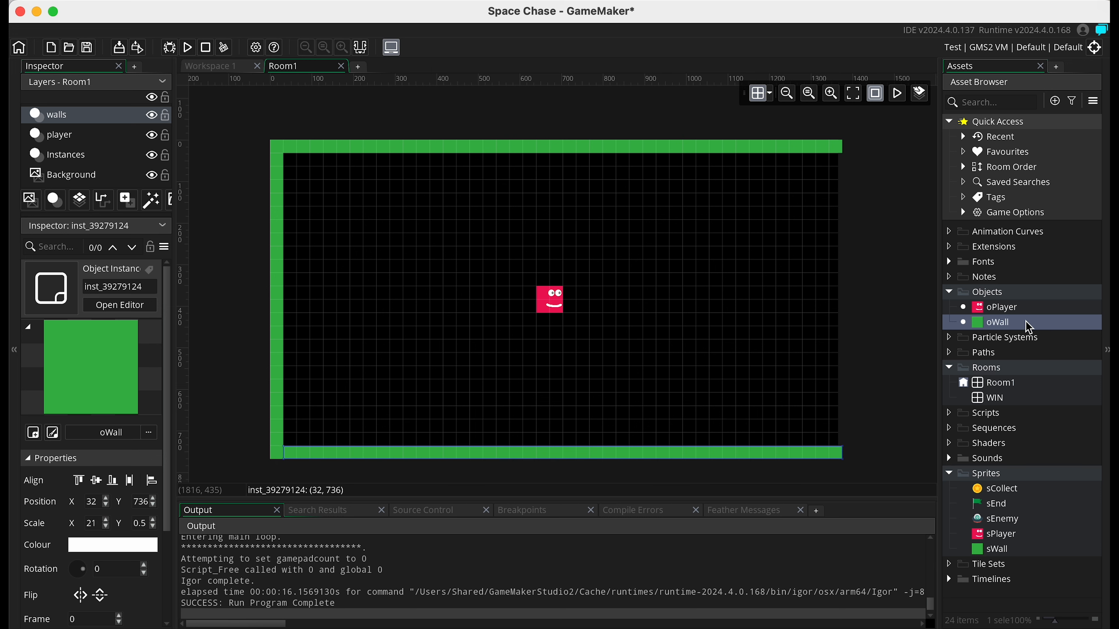
{"action": "left_click_drag", "start_coordinate": [996, 321], "coordinate": [835, 449]}
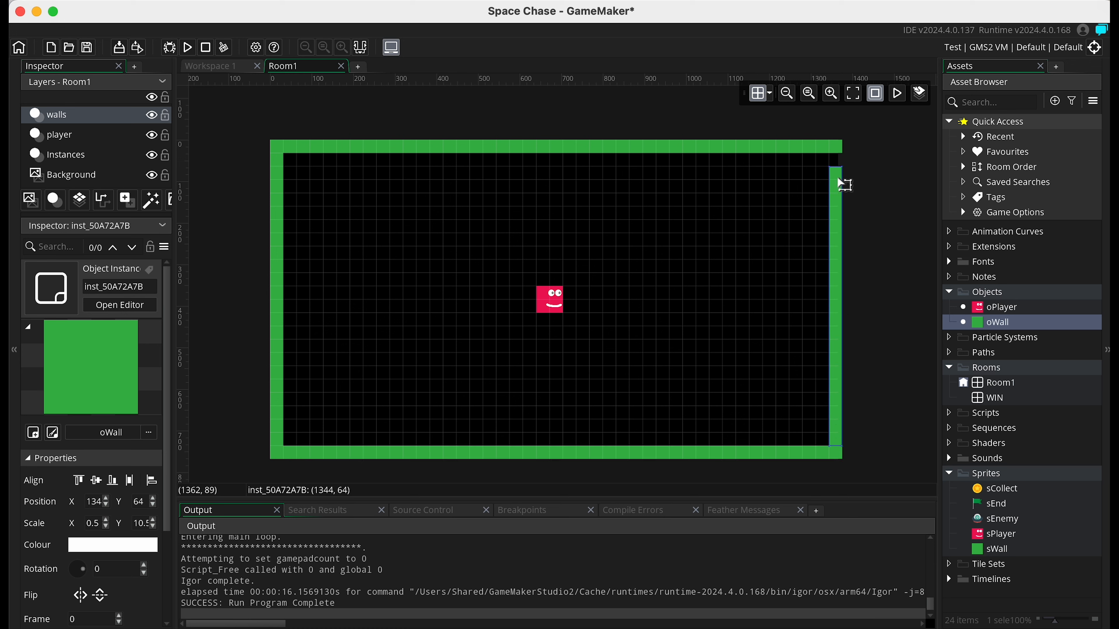
{"action": "left_click_drag", "start_coordinate": [837, 168], "coordinate": [837, 157]}
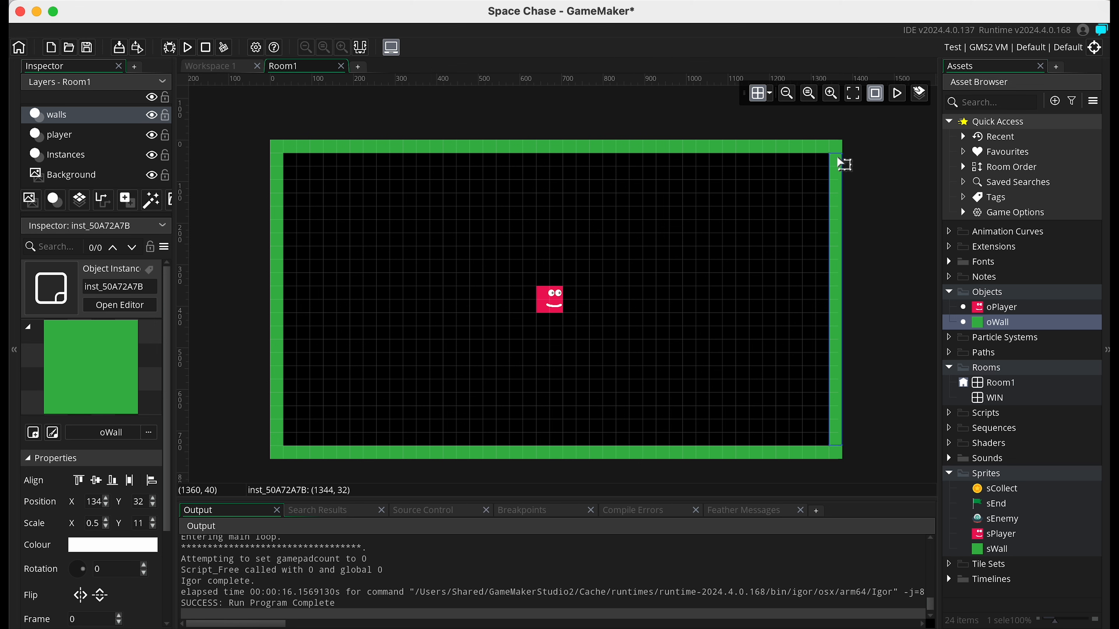
Step: Place an inner oWall at (128, 128) and stretch it down to the bottom wall at scale 0.5 by 9.5
{"action": "left_click_drag", "start_coordinate": [992, 323], "coordinate": [326, 195]}
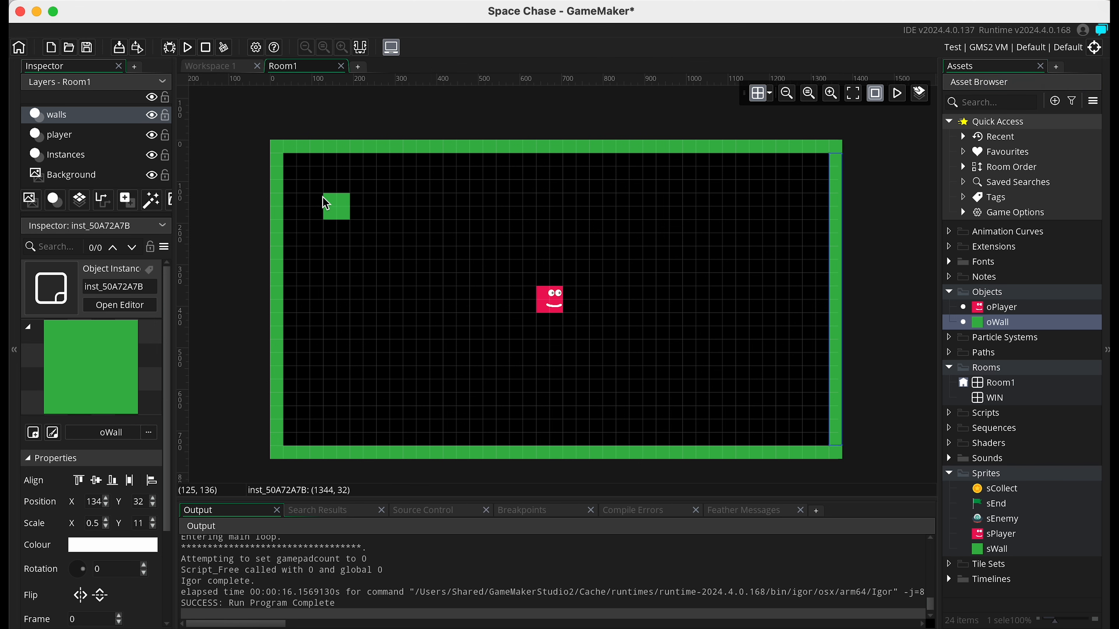
{"action": "scroll", "coordinate": [323, 197], "scroll_direction": "up", "scroll_amount": 8}
{"action": "scroll", "coordinate": [323, 197], "scroll_direction": "down", "scroll_amount": 2}
{"action": "scroll", "coordinate": [323, 197], "scroll_direction": "up", "scroll_amount": 4}
{"action": "scroll", "coordinate": [322, 197], "scroll_direction": "left", "scroll_amount": 3}
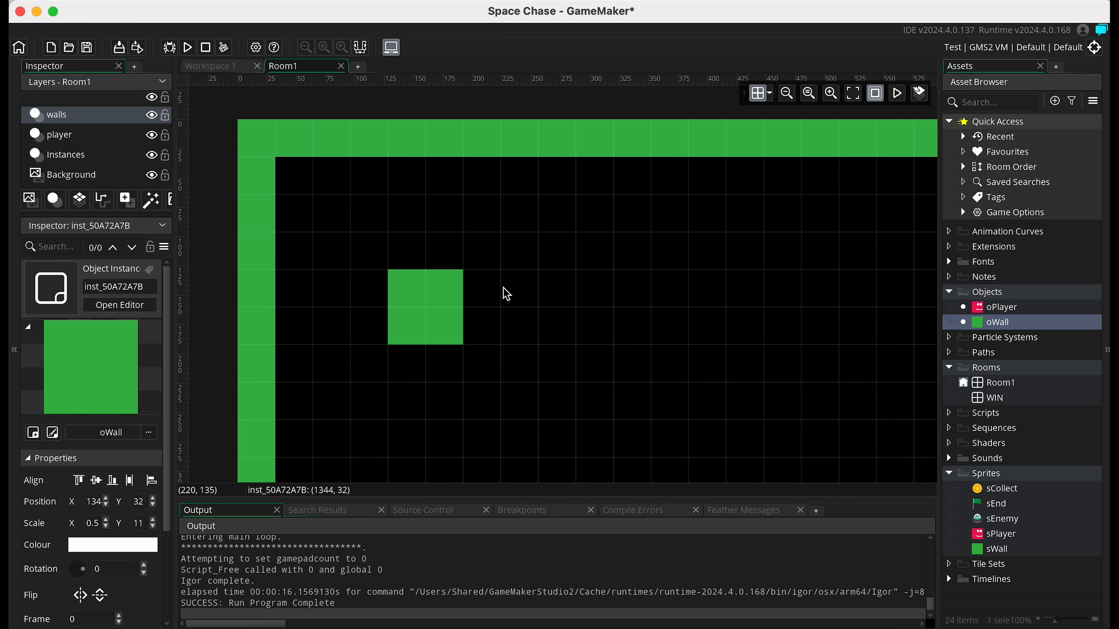
{"action": "mouse_move", "coordinate": [425, 307]}
{"action": "left_mouse_down"}
{"action": "mouse_move", "coordinate": [377, 266]}
{"action": "mouse_move", "coordinate": [374, 288]}
{"action": "mouse_move", "coordinate": [415, 310]}
{"action": "left_mouse_up"}
{"action": "left_click", "coordinate": [386, 273]}
{"action": "scroll", "coordinate": [415, 310], "scroll_direction": "down", "scroll_amount": 3}
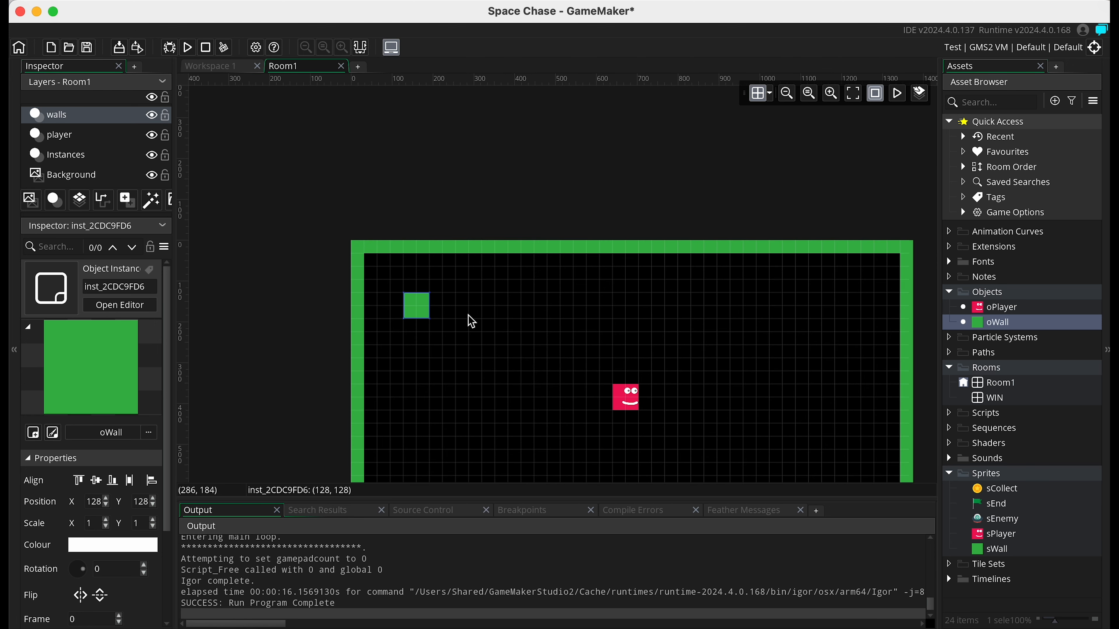
{"action": "scroll", "coordinate": [468, 315], "scroll_direction": "down", "scroll_amount": 4}
{"action": "scroll", "coordinate": [468, 315], "scroll_direction": "right", "scroll_amount": 2}
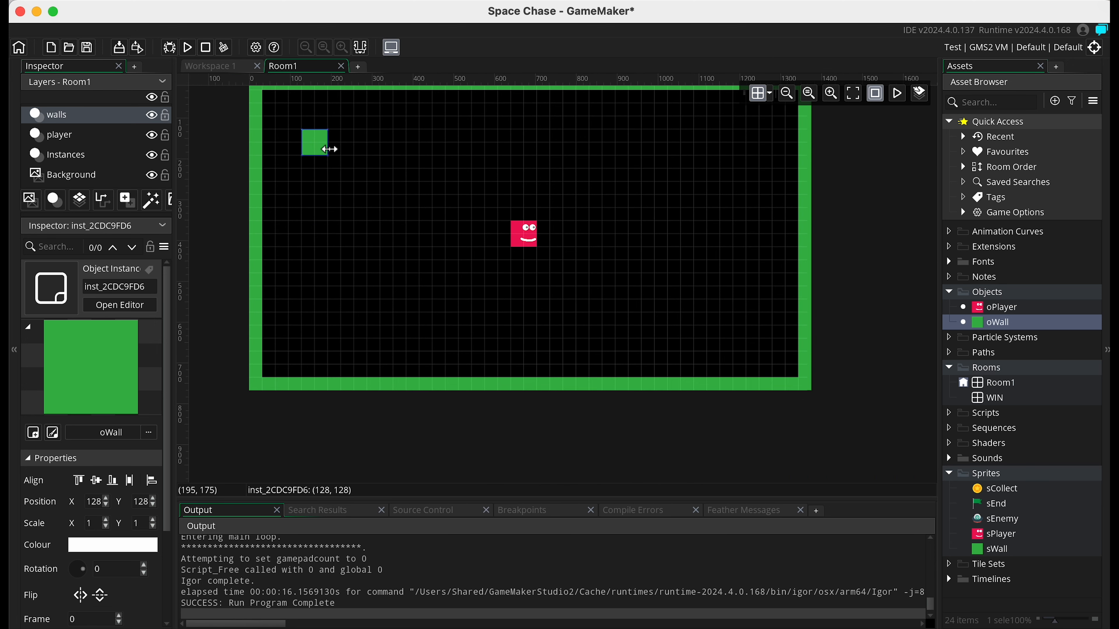
{"action": "left_click_drag", "start_coordinate": [330, 149], "coordinate": [309, 378]}
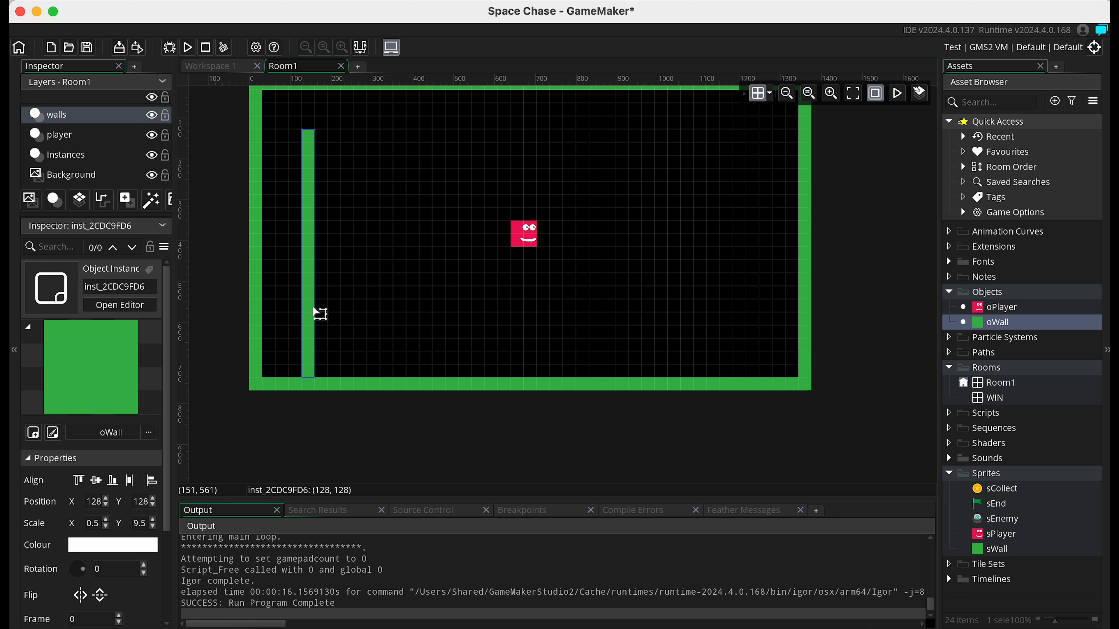
Step: Duplicate the inner vertical wall, place the copy at (224, 288) and shorten it to scale 0.5 by 5
{"action": "key", "text": "ctrl+v"}
{"action": "left_click_drag", "start_coordinate": [326, 282], "coordinate": [365, 282]}
{"action": "left_click_drag", "start_coordinate": [360, 149], "coordinate": [355, 222]}
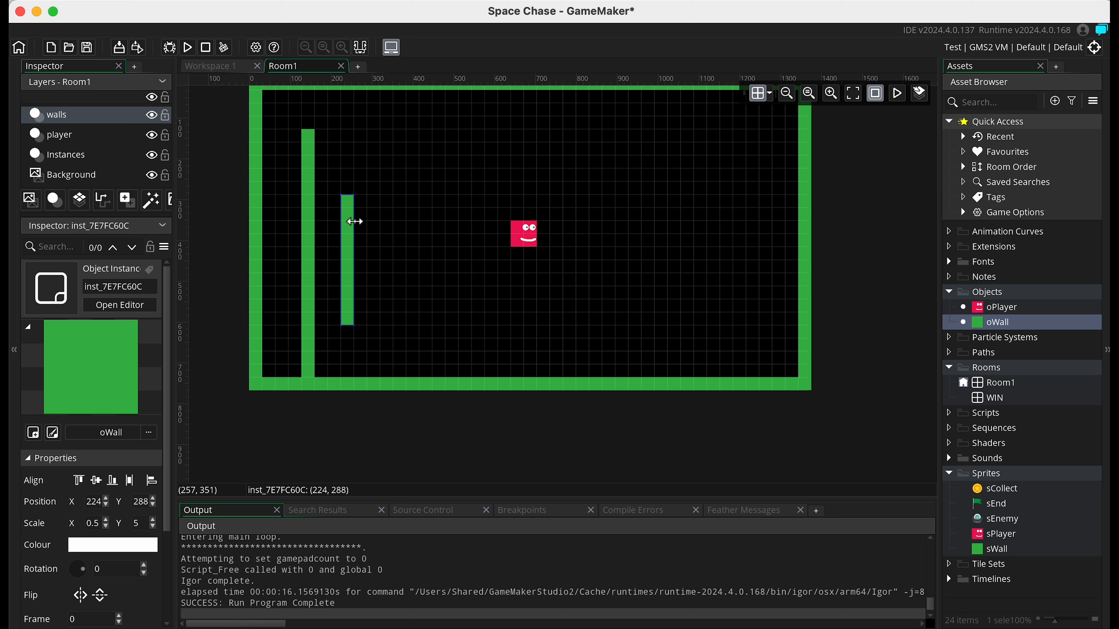
Step: Paste three copies of the short vertical wall and position them at (1120, 320), (960, 320) and (448, 288)
{"action": "key", "text": "ctrl+v"}
{"action": "key", "text": "ctrl+v"}
{"action": "key", "text": "ctrl+v"}
{"action": "left_click_drag", "start_coordinate": [394, 270], "coordinate": [721, 250]}
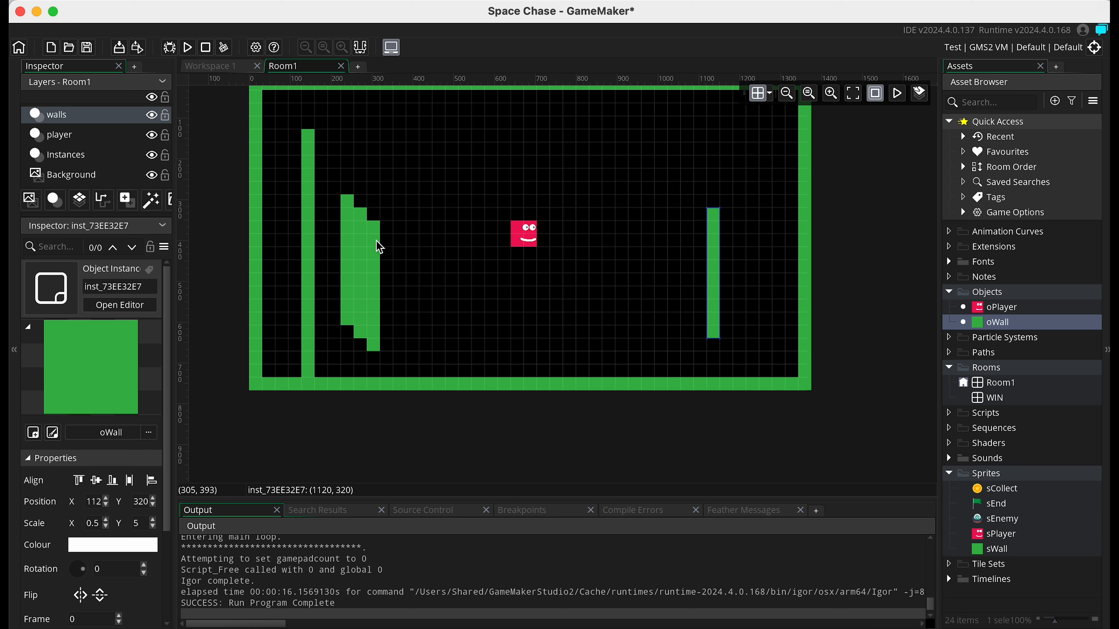
{"action": "left_click_drag", "start_coordinate": [375, 243], "coordinate": [634, 244]}
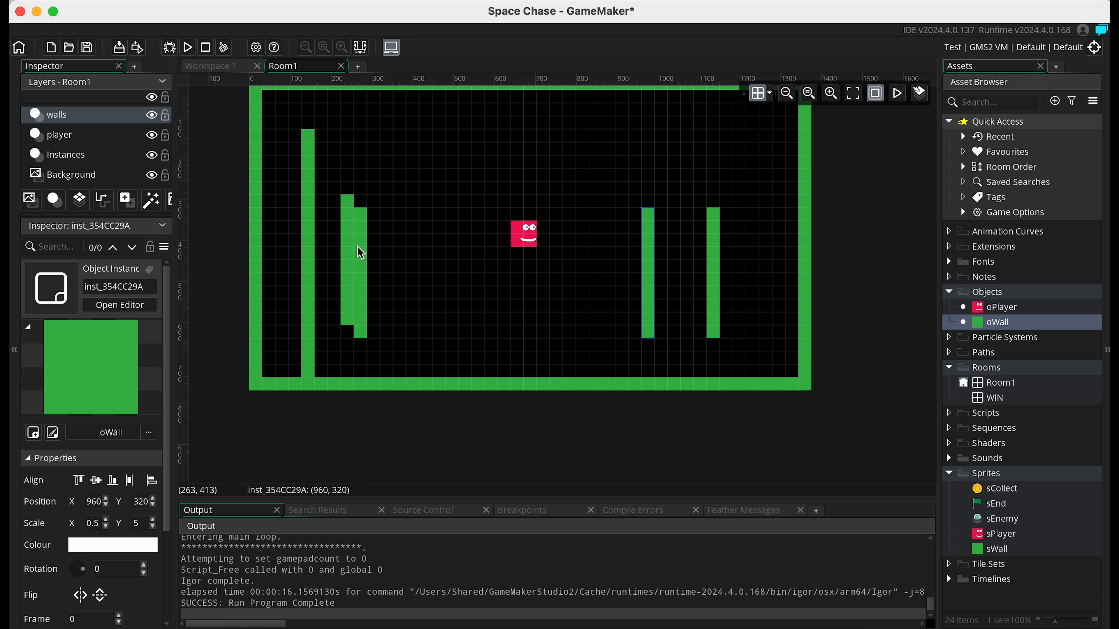
{"action": "left_click_drag", "start_coordinate": [360, 254], "coordinate": [444, 237]}
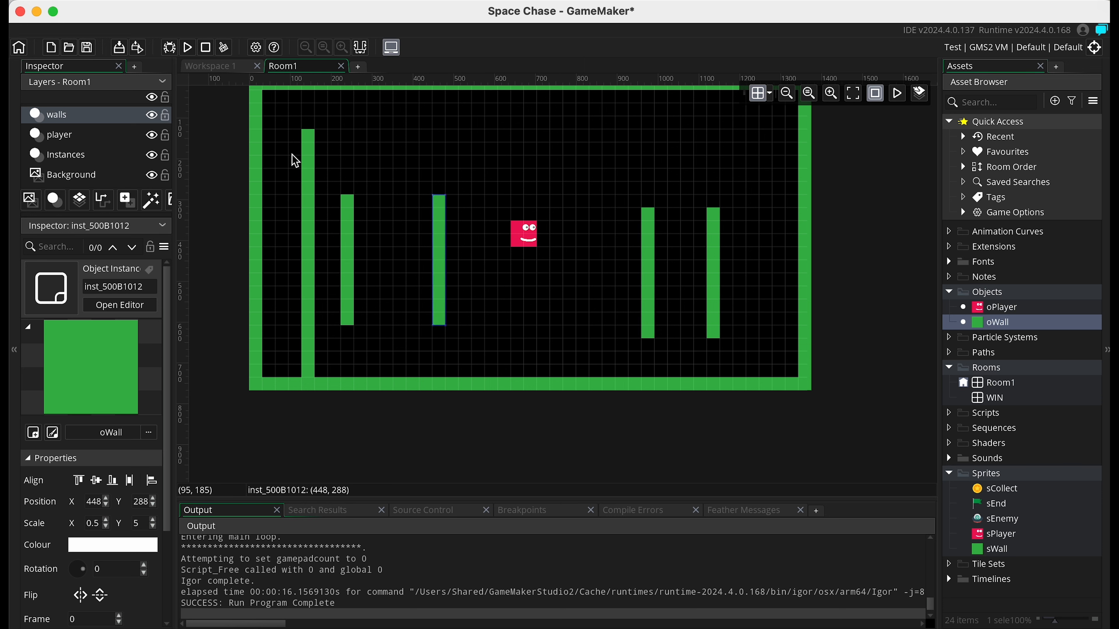
Step: Add two horizontal oWall instances, at (256, 128) with scale 8.5 by 0.5 and at (800, 288) with scale 5.5 by 0.5
{"action": "left_click", "coordinate": [314, 170]}
{"action": "left_click_drag", "start_coordinate": [1000, 322], "coordinate": [718, 205]}
{"action": "left_click", "coordinate": [509, 151]}
{"action": "scroll", "coordinate": [586, 207], "scroll_direction": "right", "scroll_amount": 5}
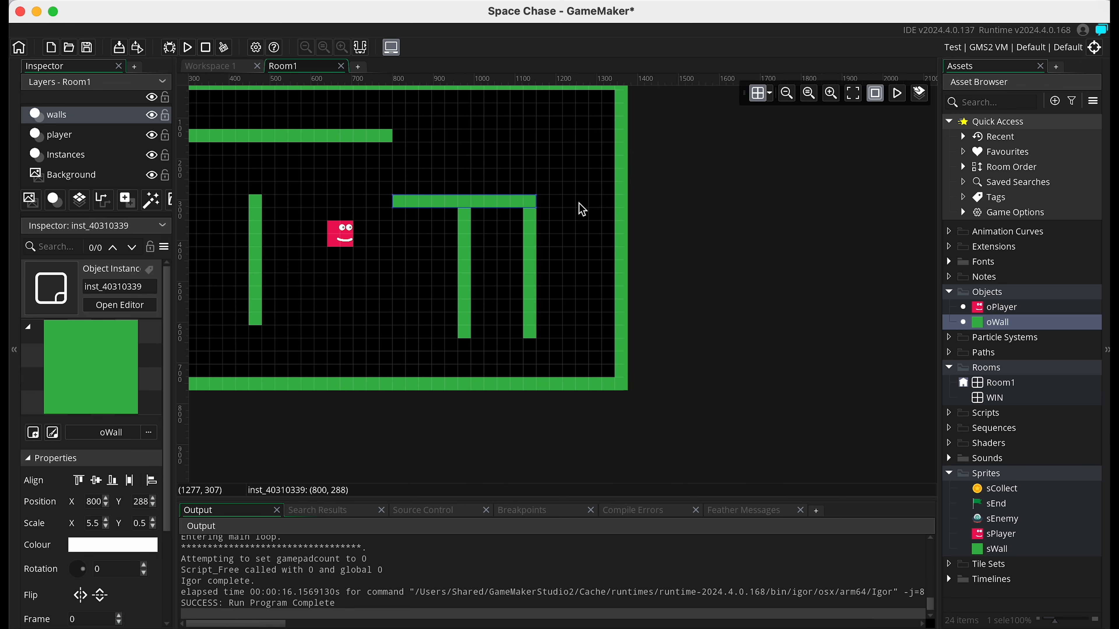
{"action": "scroll", "coordinate": [521, 268], "scroll_direction": "left", "scroll_amount": 4}
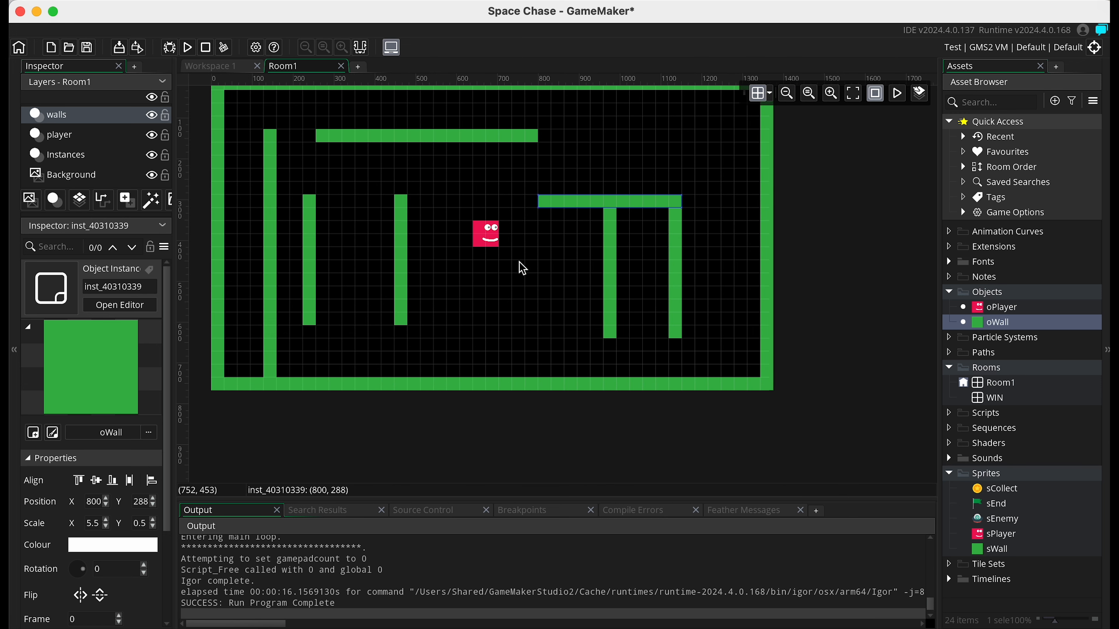
Step: Shorten the vertical wall nearest the player's left to scale 0.5 by 2.5, shift it left, and place a copy beneath the upper horizontal wall
{"action": "left_click", "coordinate": [399, 237]}
{"action": "left_click_drag", "start_coordinate": [400, 195], "coordinate": [370, 175]}
{"action": "key", "text": "super+v"}
Step: Duplicate the upper horizontal wall below the player and shorten the copy to scale 7 by 0.5 at (544, 608)
{"action": "left_click", "coordinate": [423, 140]}
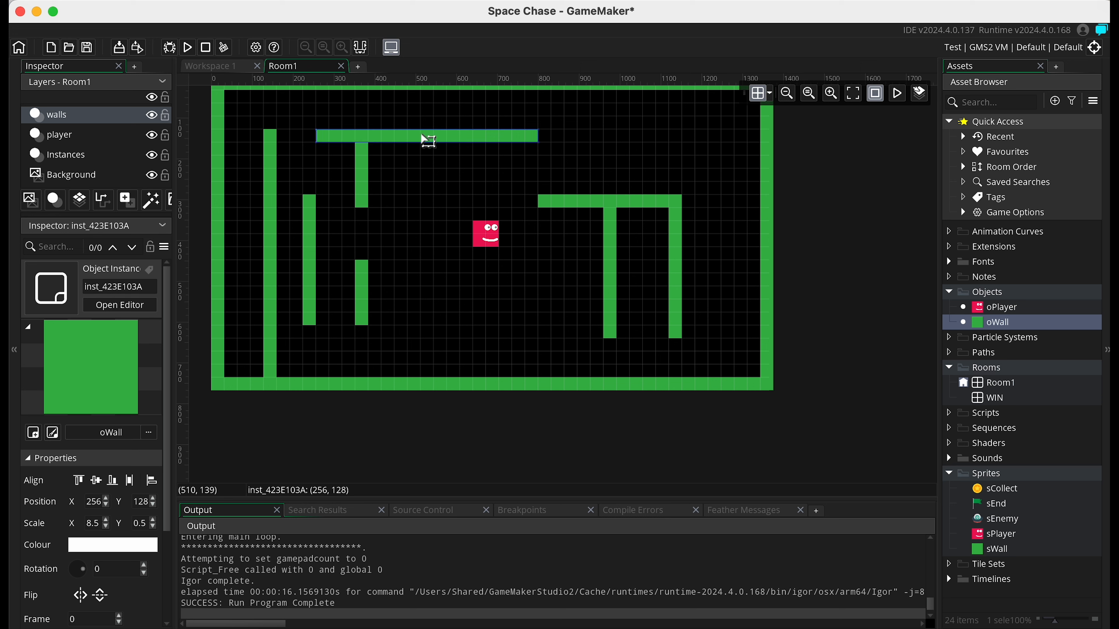
{"action": "key", "text": "super+v"}
{"action": "left_click_drag", "start_coordinate": [477, 150], "coordinate": [543, 340]}
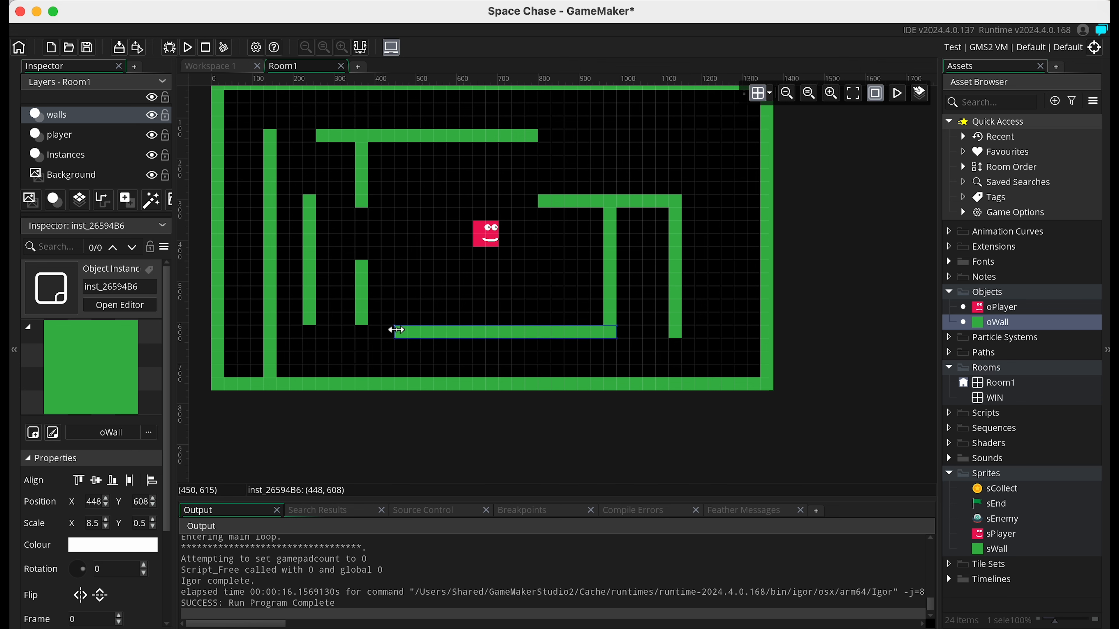
{"action": "left_click_drag", "start_coordinate": [396, 329], "coordinate": [434, 330]}
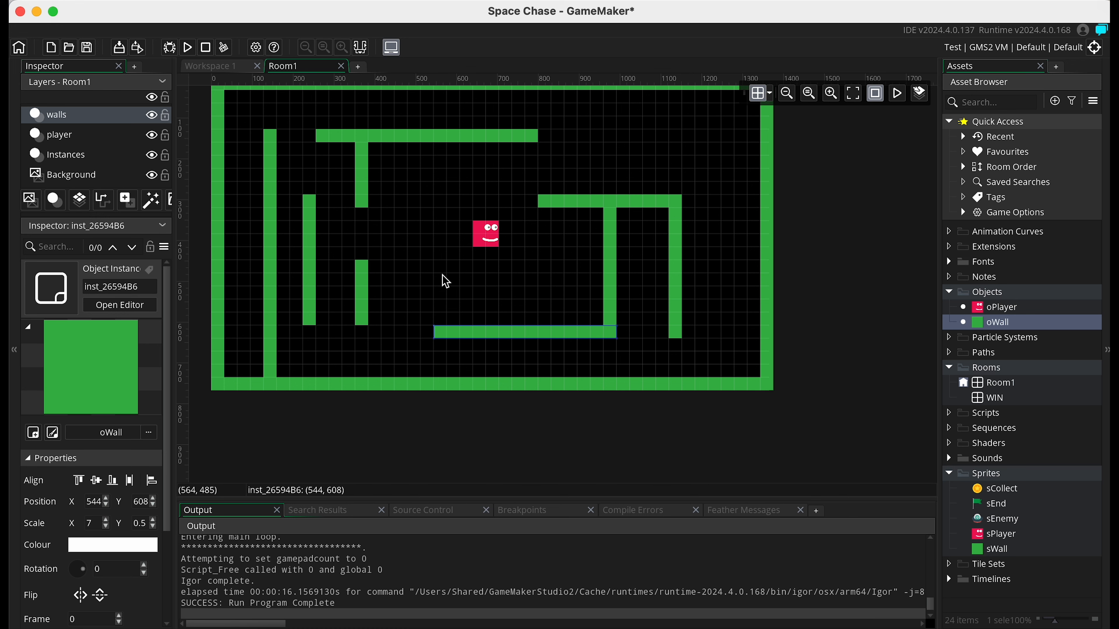
Step: Shorten the leftmost inner wall to vertical scale 7.5, and move the two vertical walls beside it to (256, 288) and (384, 448)
{"action": "scroll", "coordinate": [446, 281], "scroll_direction": "left", "scroll_amount": 2}
{"action": "scroll", "coordinate": [445, 281], "scroll_direction": "up", "scroll_amount": 2}
{"action": "scroll", "coordinate": [446, 281], "scroll_direction": "up", "scroll_amount": 2}
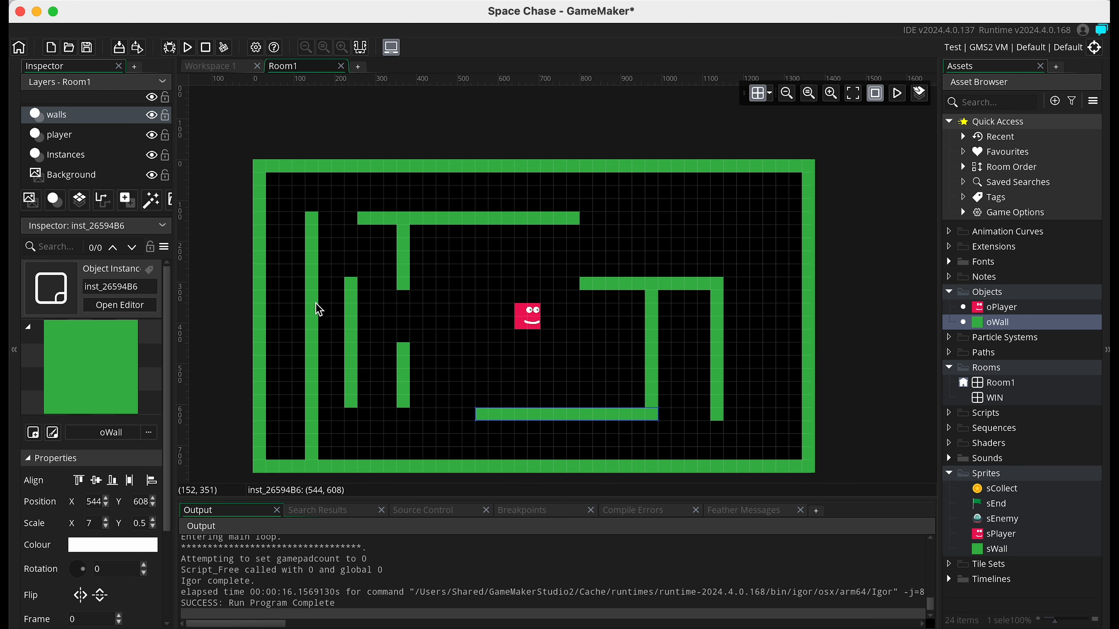
{"action": "left_click", "coordinate": [314, 447]}
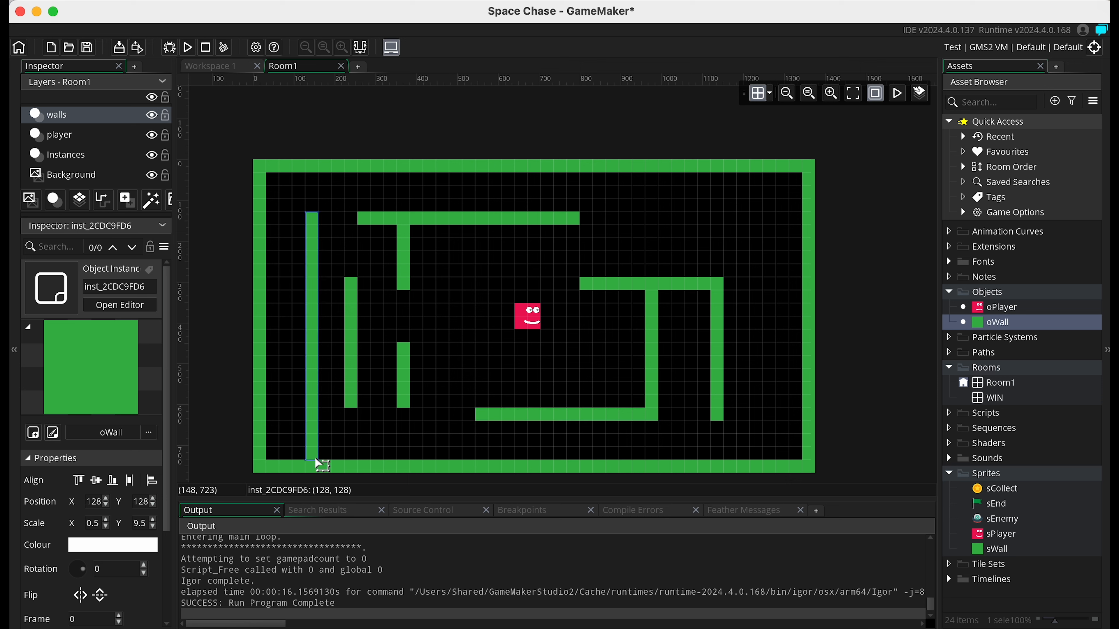
{"action": "left_click_drag", "start_coordinate": [312, 459], "coordinate": [315, 408]}
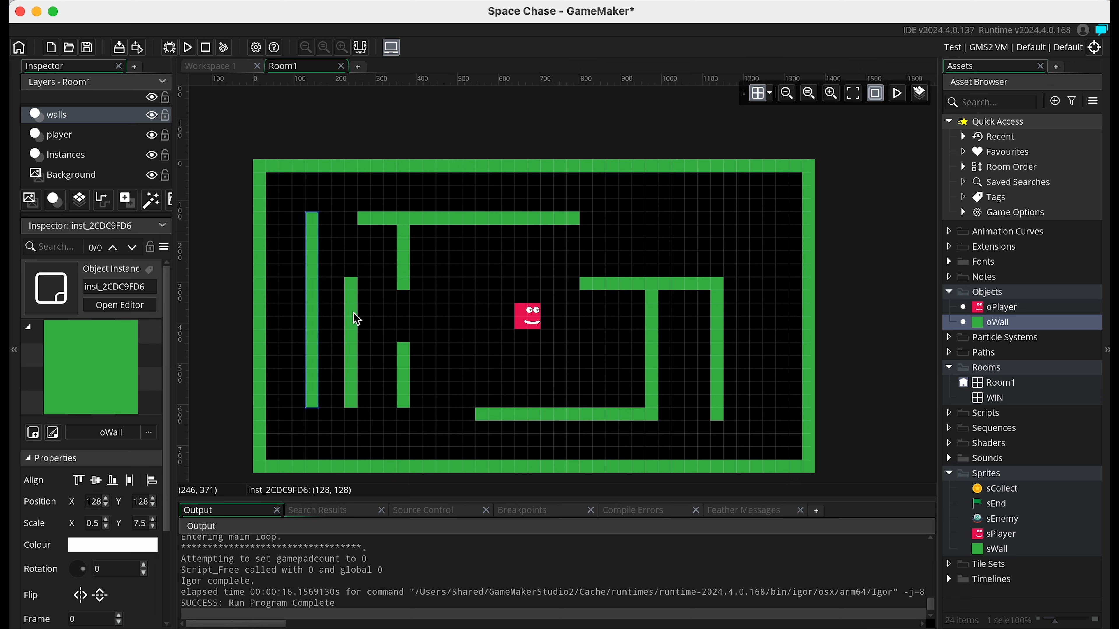
{"action": "left_click", "coordinate": [356, 319]}
{"action": "left_click_drag", "start_coordinate": [356, 319], "coordinate": [371, 320]}
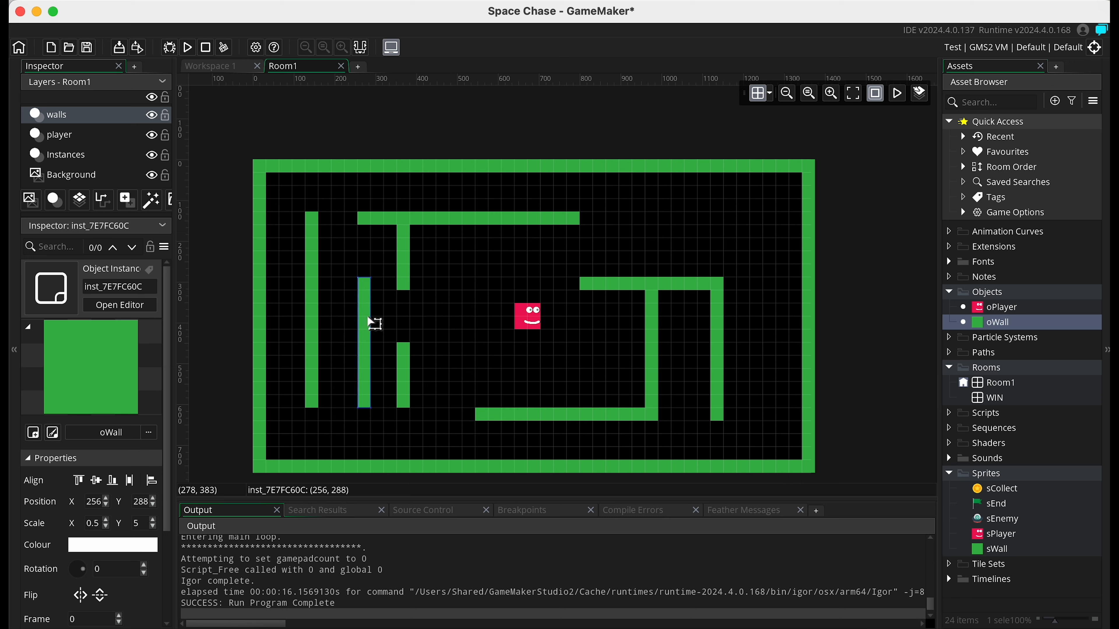
{"action": "left_click_drag", "start_coordinate": [402, 365], "coordinate": [426, 368]}
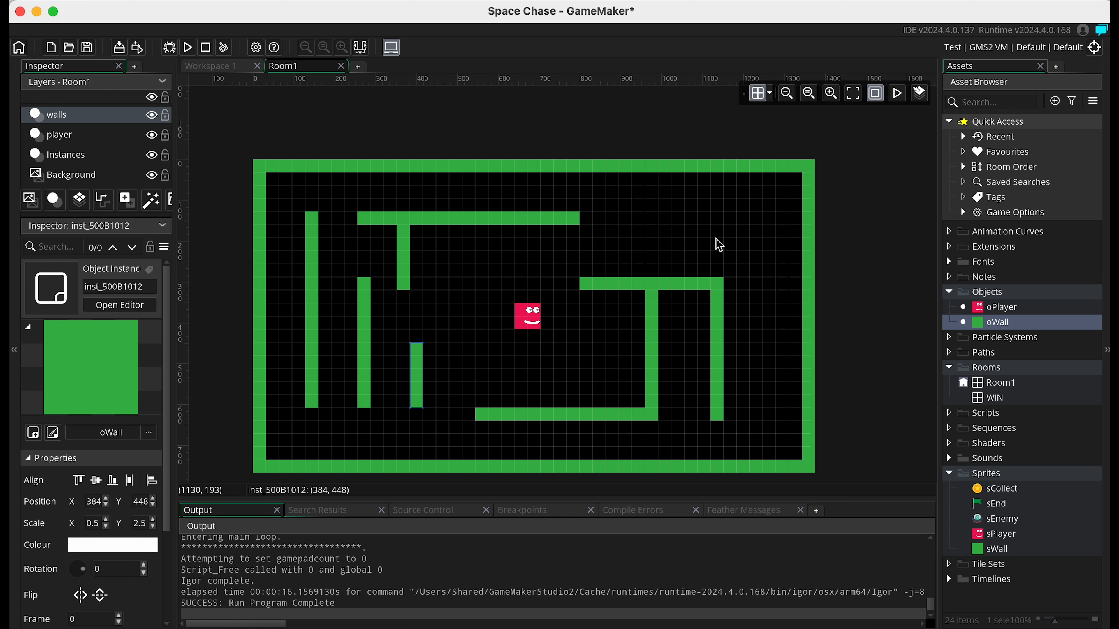
Step: Open the oPlayer object and add a collision event with oWall
{"action": "double_click", "coordinate": [1002, 310]}
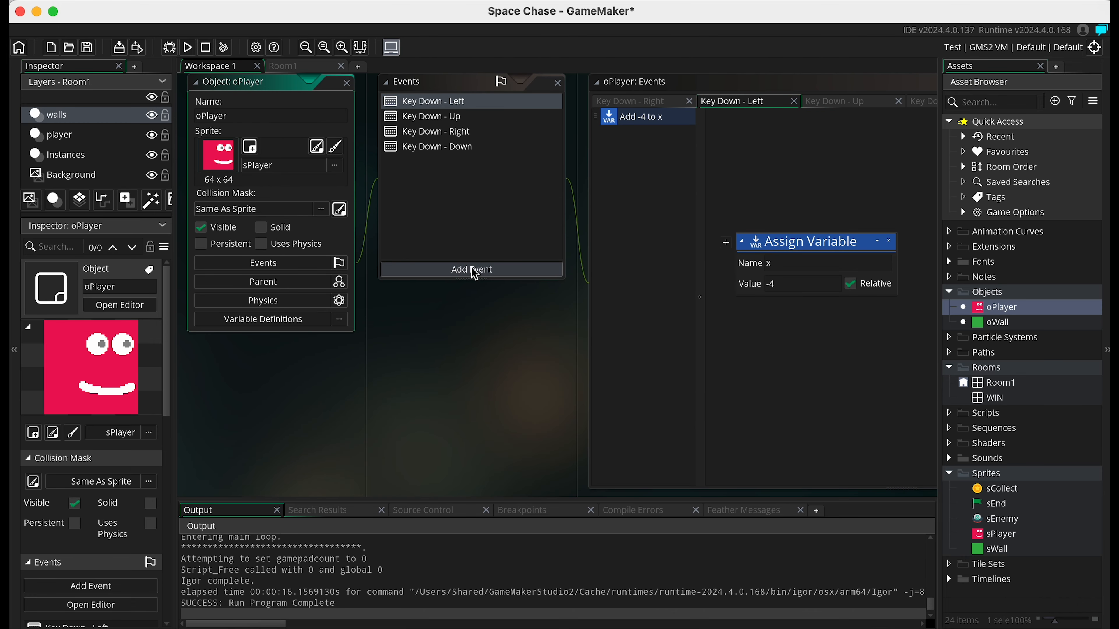
{"action": "left_click", "coordinate": [471, 269]}
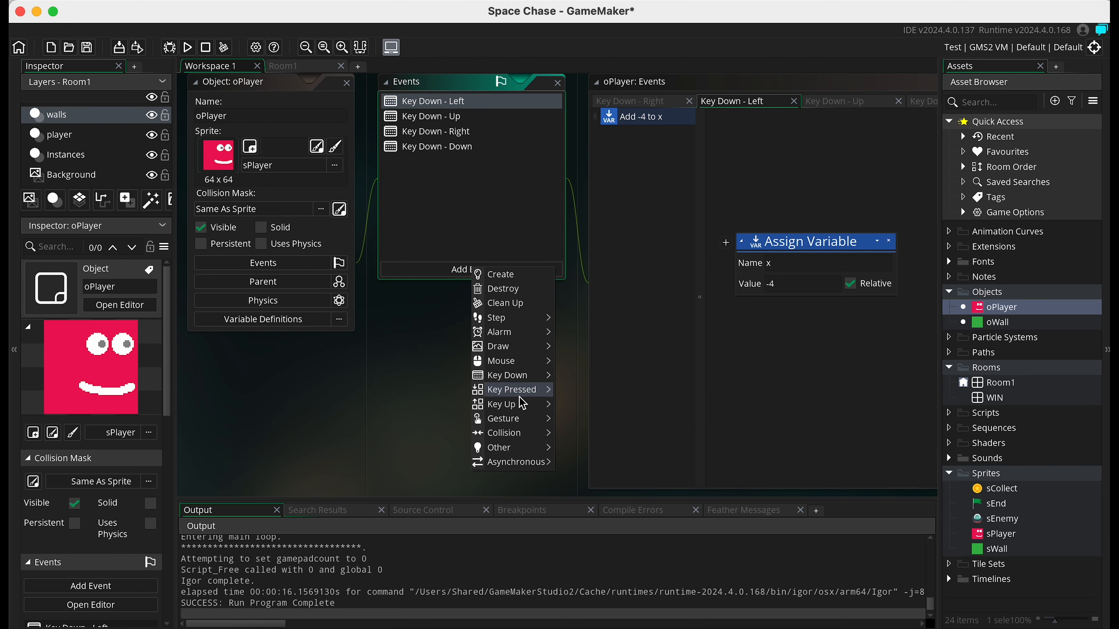
{"action": "mouse_move", "coordinate": [523, 436]}
{"action": "mouse_move", "coordinate": [579, 439]}
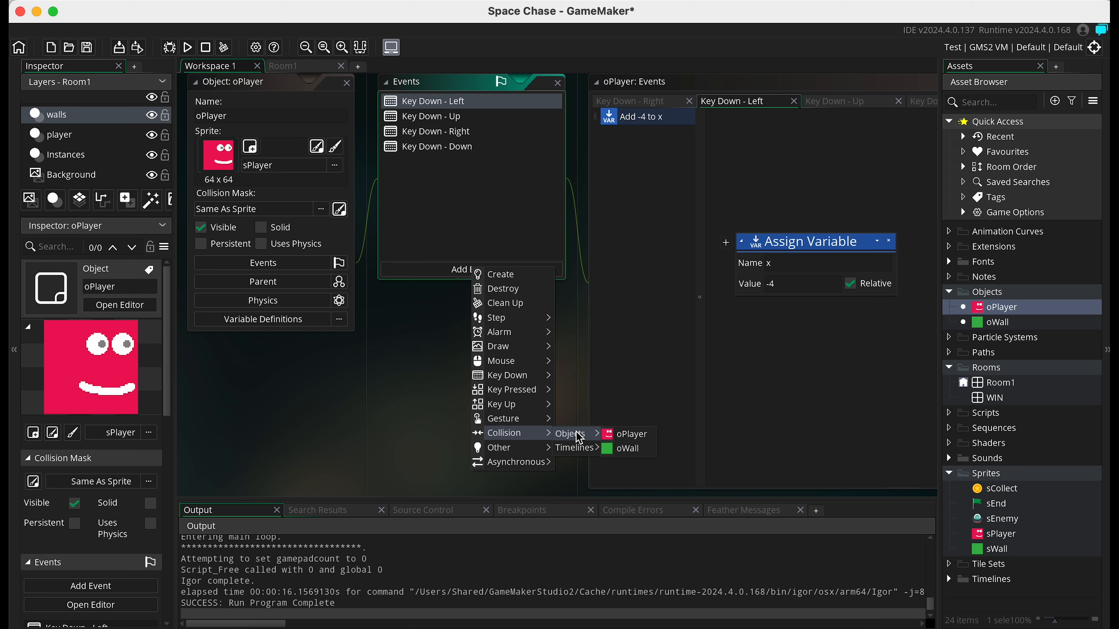
{"action": "left_click", "coordinate": [628, 452]}
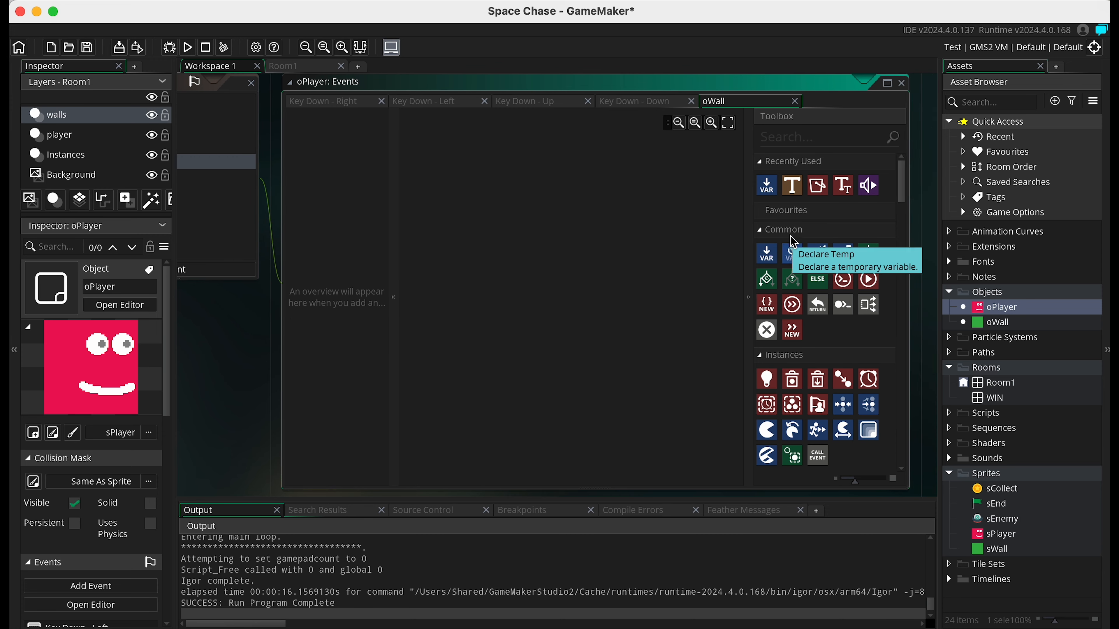
Step: Add a Jump To Point action to the oWall collision event with X 0 and Y 0, both relative
{"action": "type", "text": "jump"}
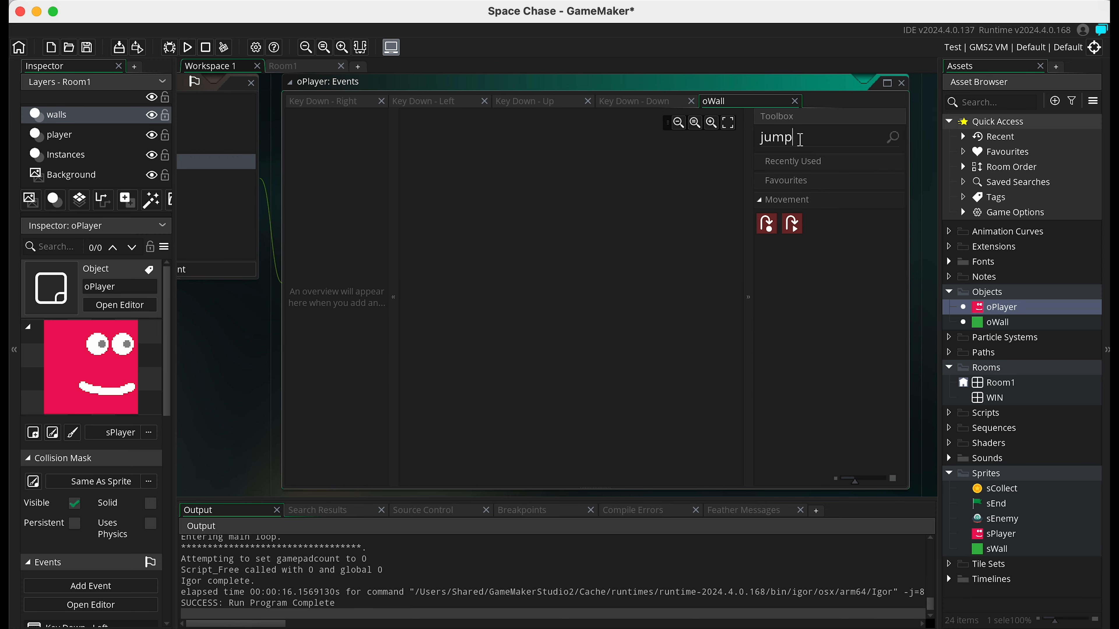
{"action": "left_click_drag", "start_coordinate": [779, 220], "coordinate": [560, 229]}
{"action": "type", "text": "0"}
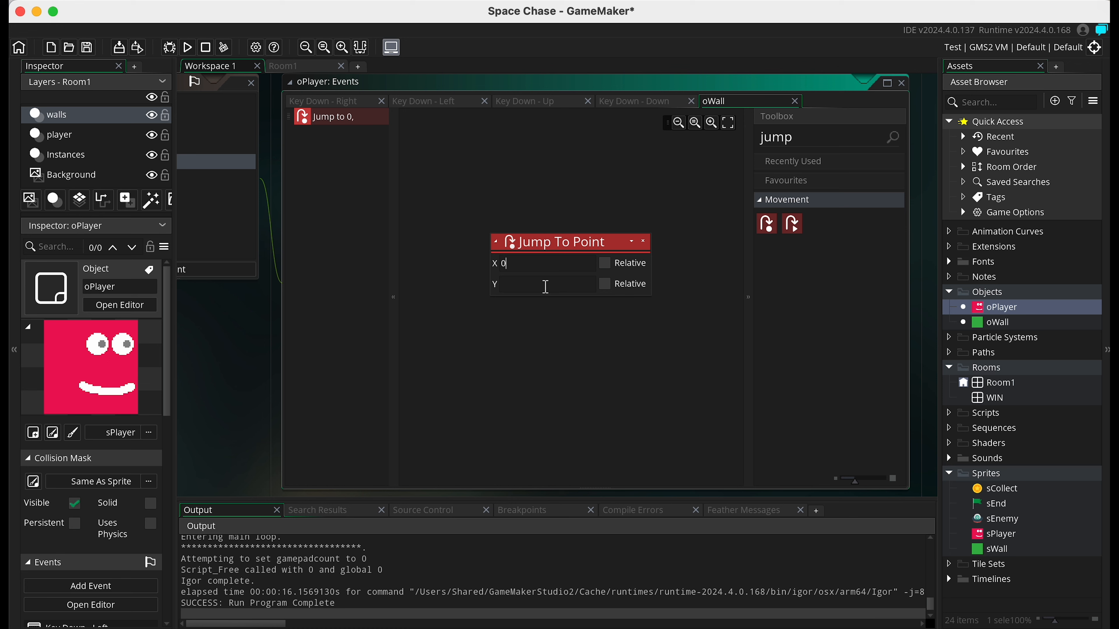
{"action": "left_click", "coordinate": [545, 286]}
{"action": "type", "text": "0"}
{"action": "left_click", "coordinate": [605, 264]}
Step: Run the game, steer the player through the maze gaps and against the walls to test collisions, and close the game window
{"action": "left_click", "coordinate": [187, 47]}
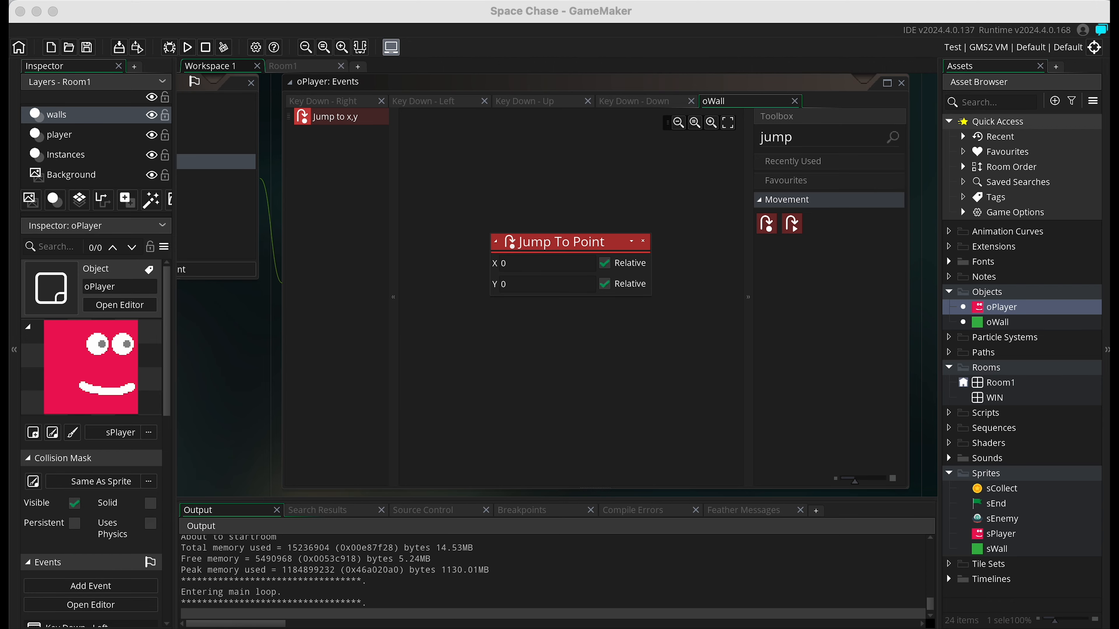
{"action": "left_click_drag", "start_coordinate": [628, 2], "coordinate": [756, 13]}
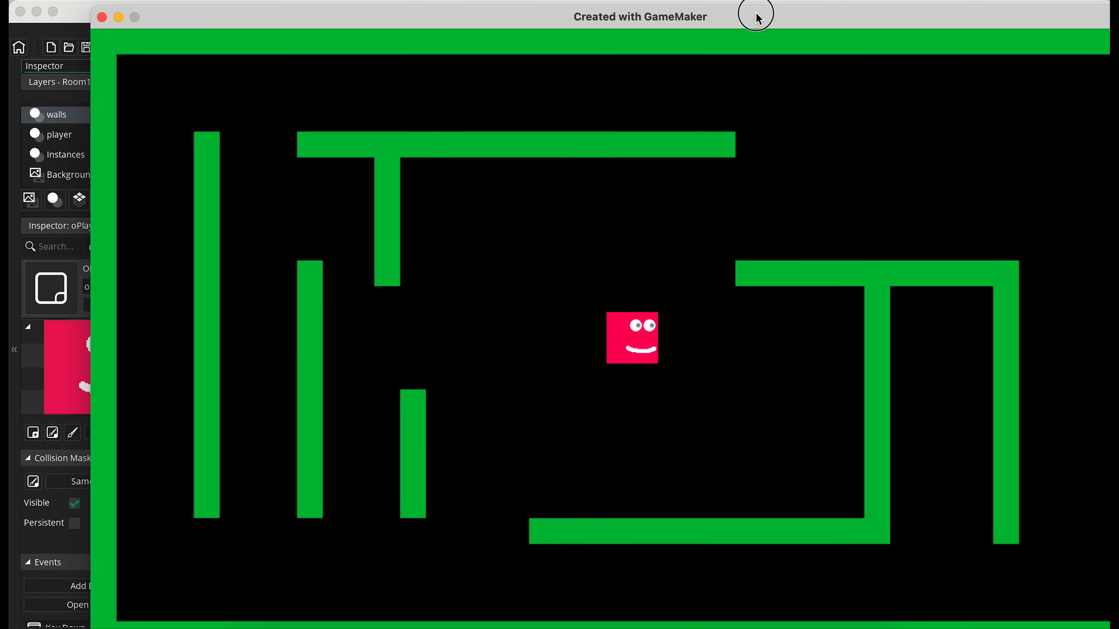
{"action": "key", "text": "Left"}
{"action": "key", "text": "Down"}
{"action": "key", "text": "Up"}
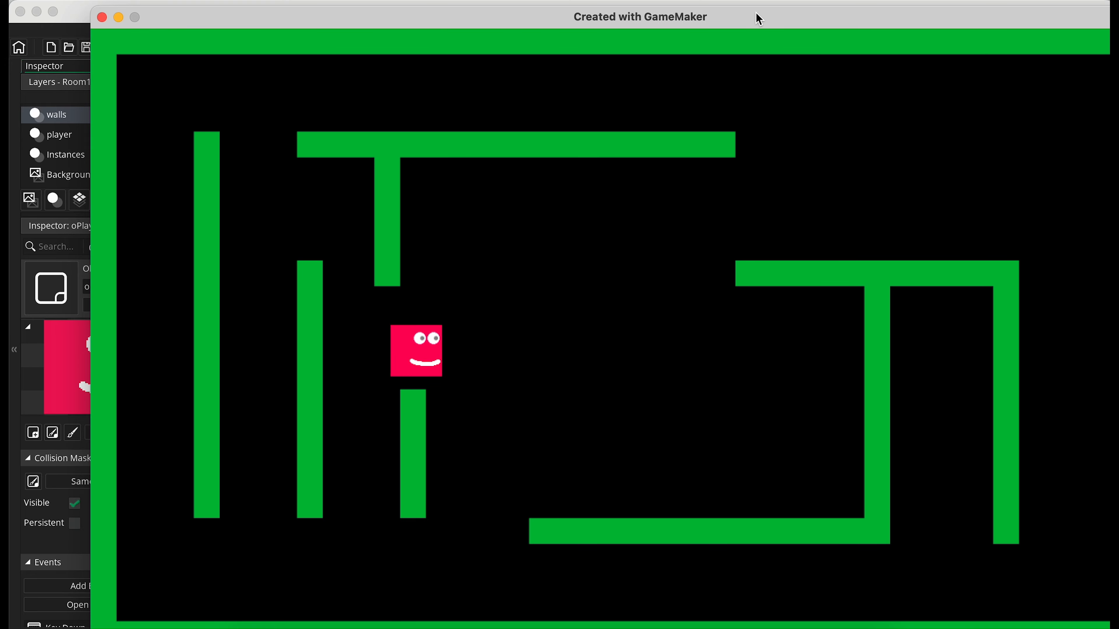
{"action": "key", "text": "Left"}
{"action": "key", "text": "Down"}
{"action": "key", "text": "Left"}
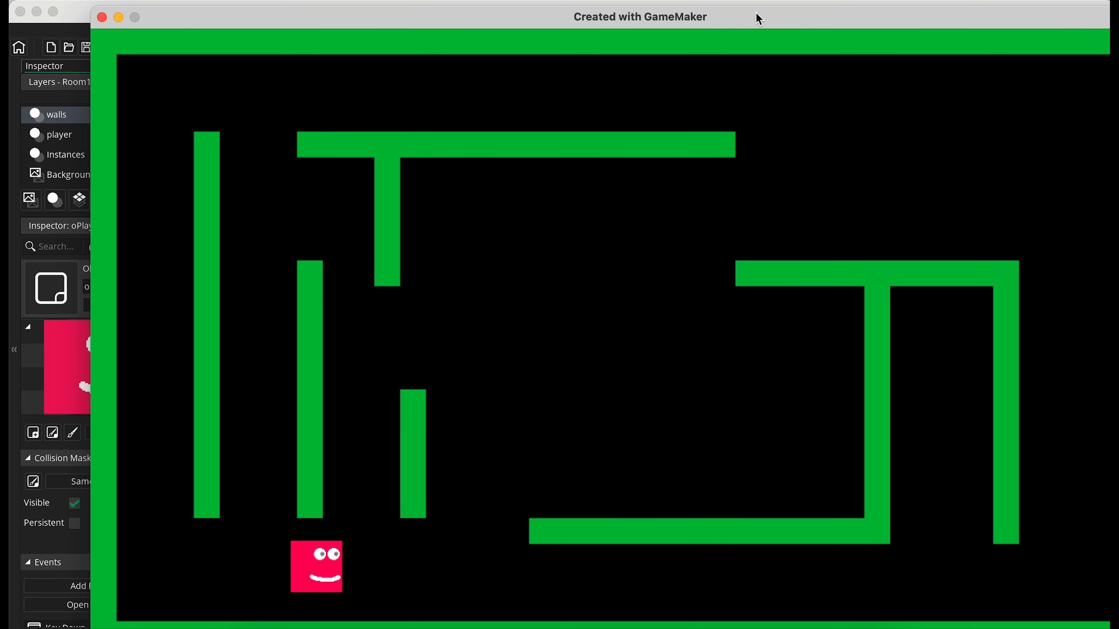
{"action": "key", "text": "Up"}
{"action": "key", "text": "Right"}
{"action": "key", "text": "Up"}
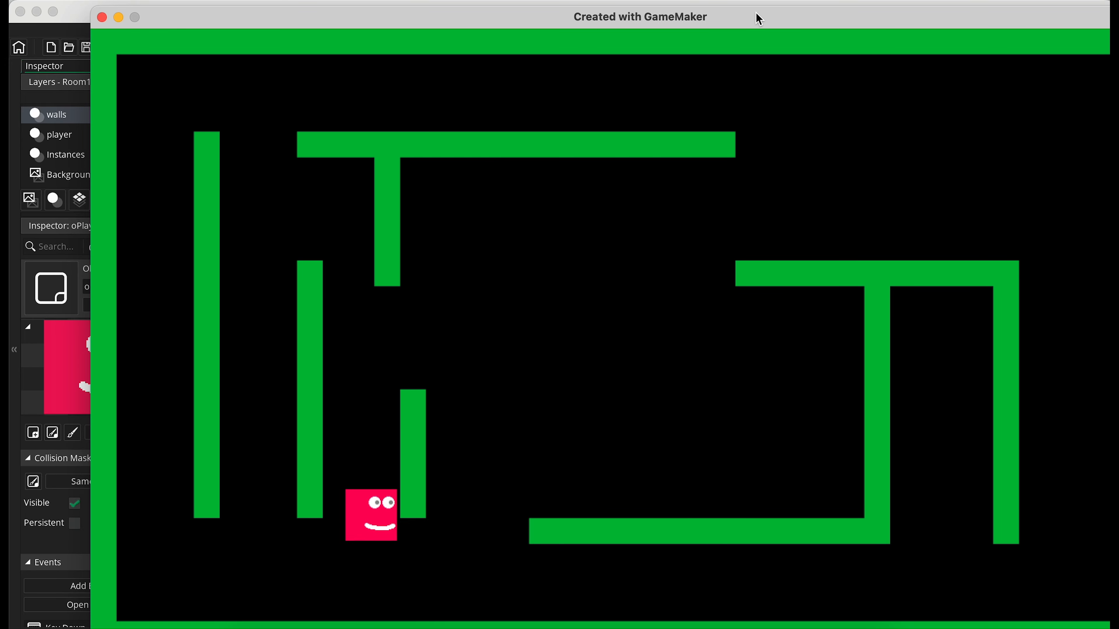
{"action": "key", "text": "Up"}
{"action": "key", "text": "Left"}
{"action": "key", "text": "Up"}
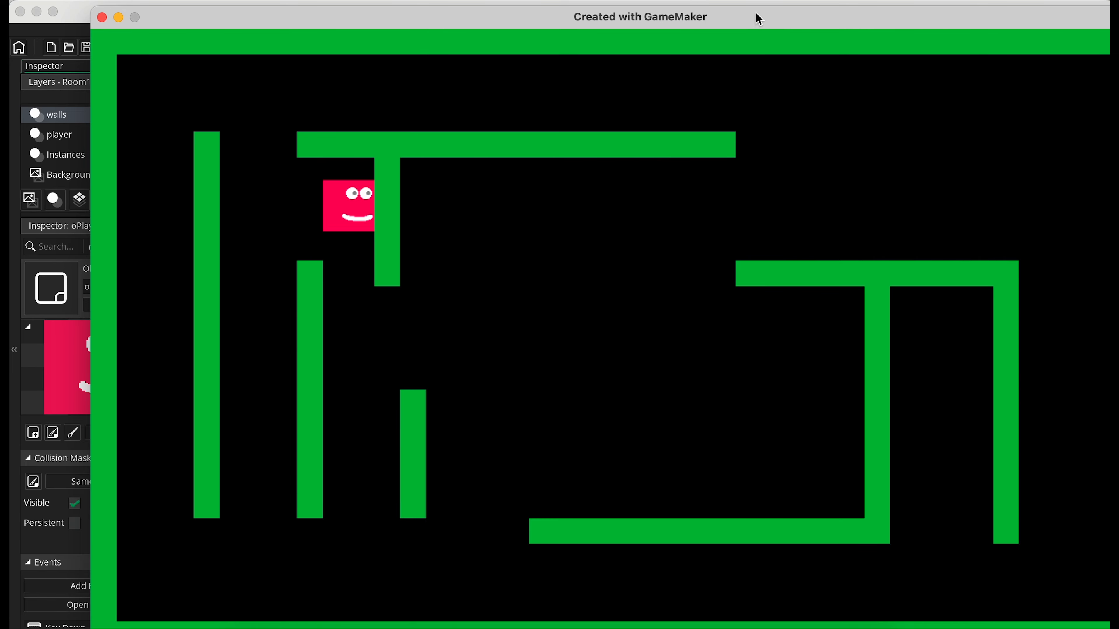
{"action": "key", "text": "Left"}
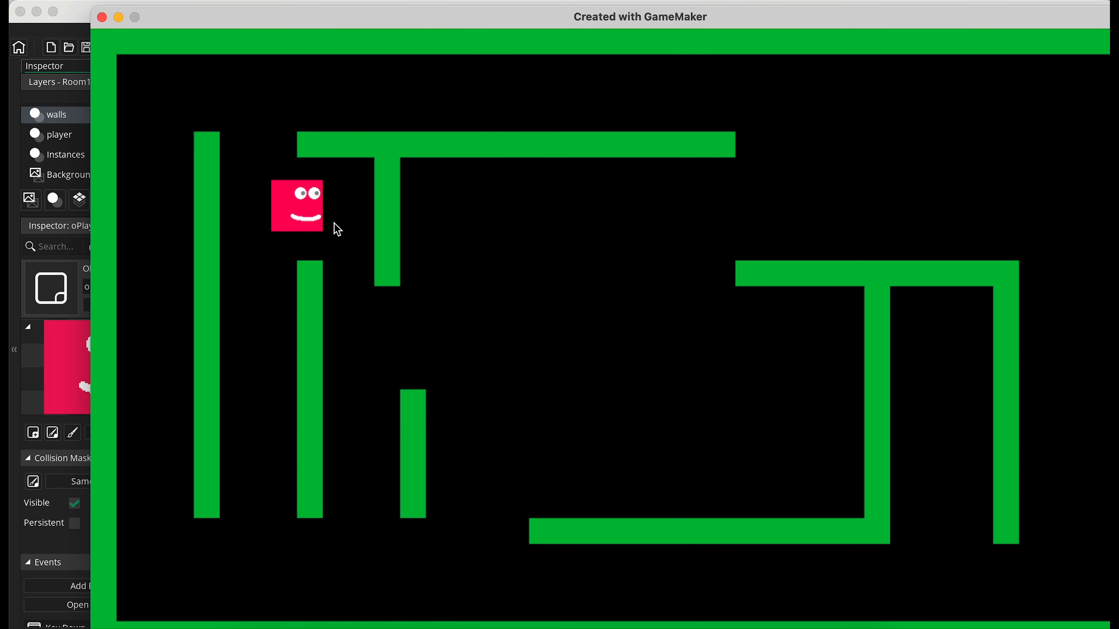
{"action": "key", "text": "Right"}
{"action": "key", "text": "Down"}
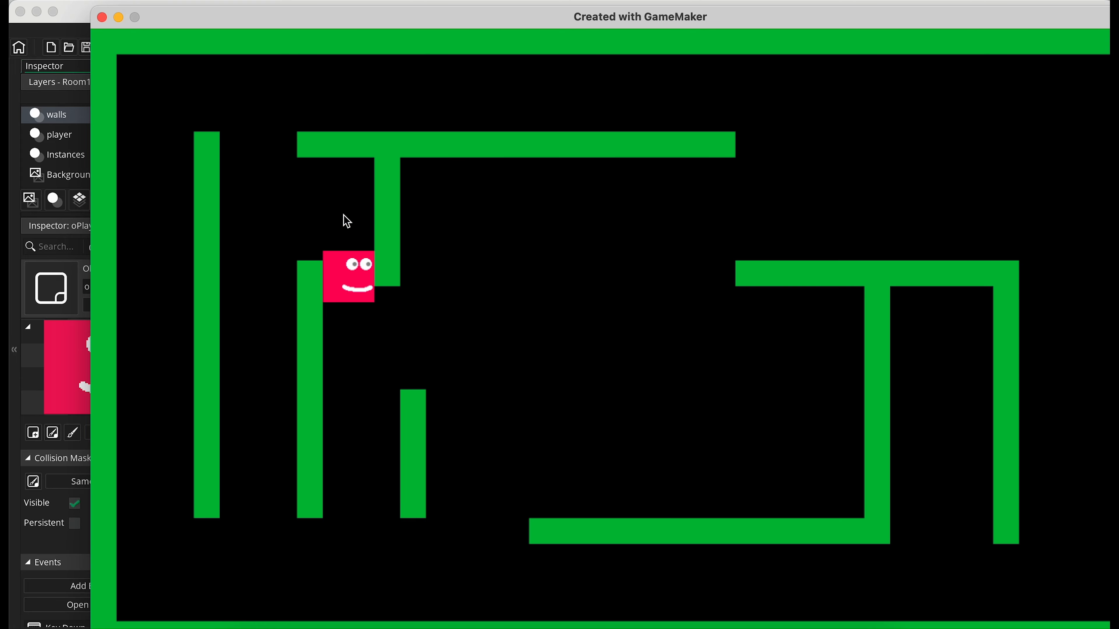
{"action": "key", "text": "Up"}
{"action": "key", "text": "Left"}
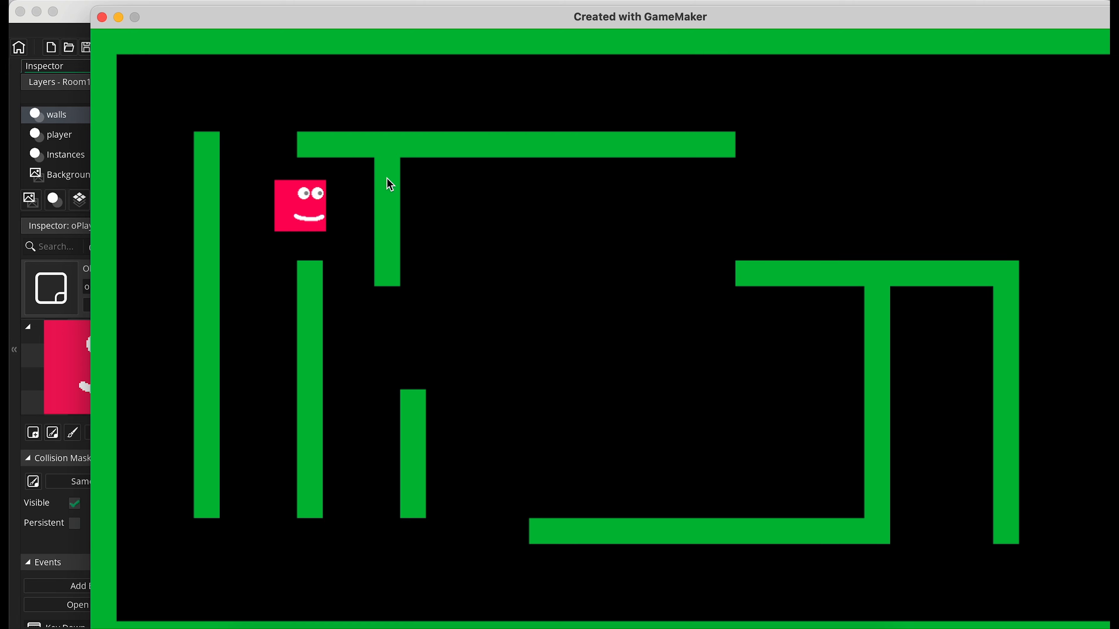
{"action": "left_click", "coordinate": [102, 17]}
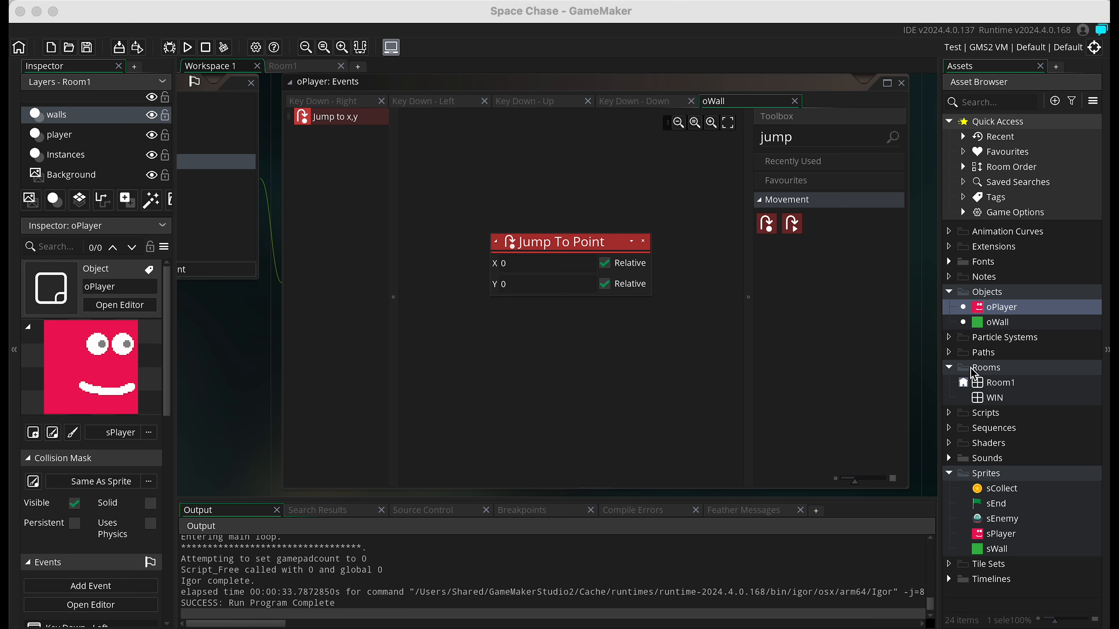
Step: Create a new object named oEnemy and assign it the sEnemy sprite
{"action": "left_click", "coordinate": [981, 299]}
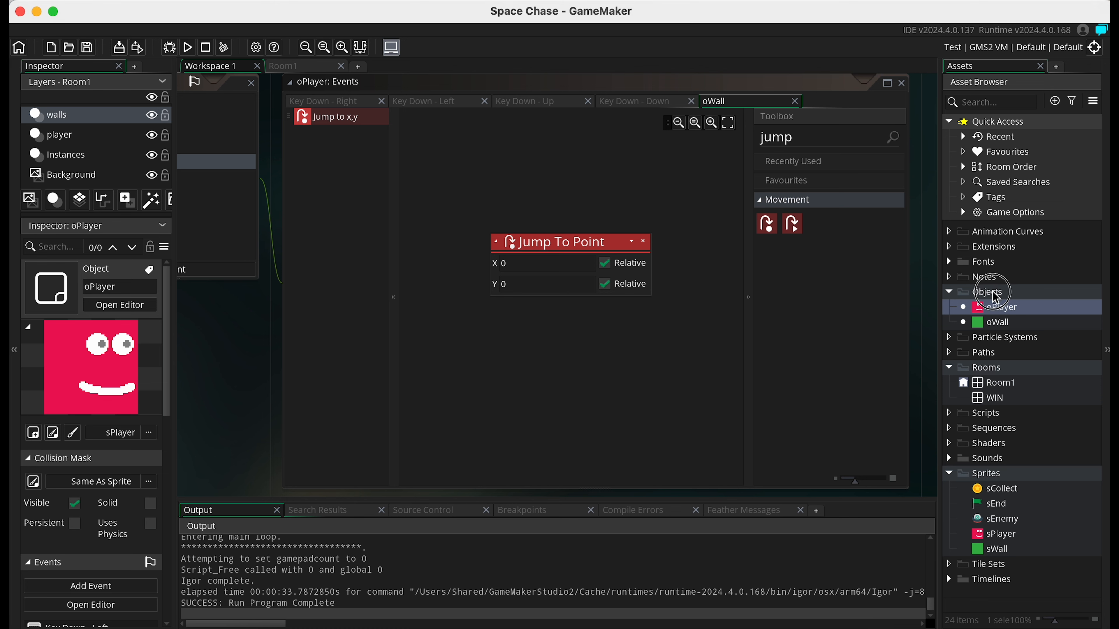
{"action": "right_click", "coordinate": [1001, 298]}
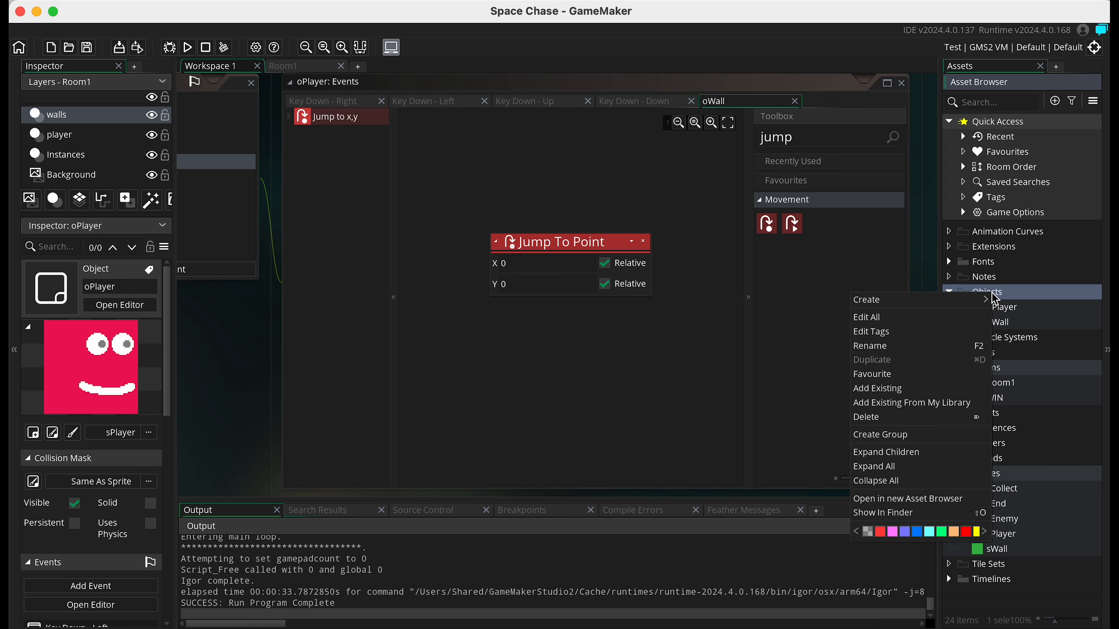
{"action": "mouse_move", "coordinate": [982, 300]}
{"action": "left_click", "coordinate": [1030, 357]}
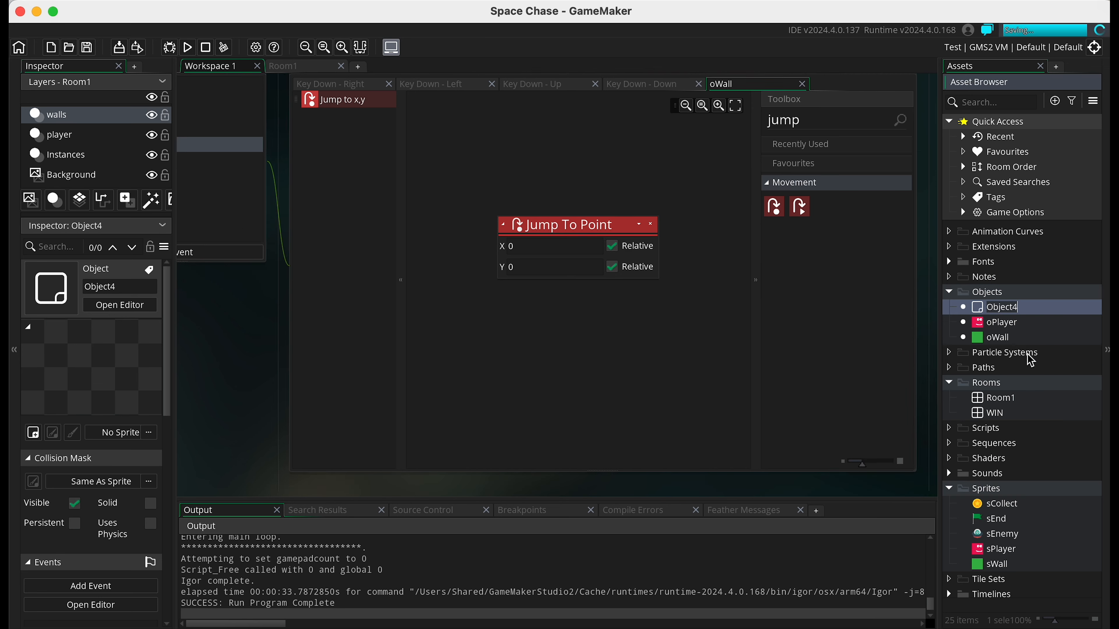
{"action": "type", "text": "oEn"}
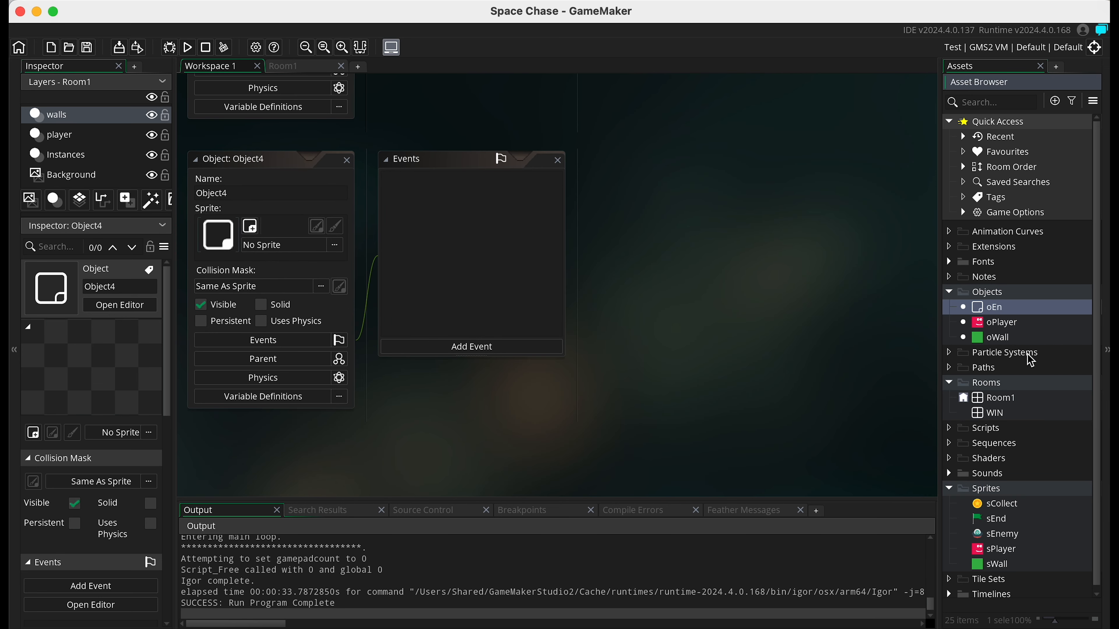
{"action": "type", "text": "emy"}
{"action": "key", "text": "Return"}
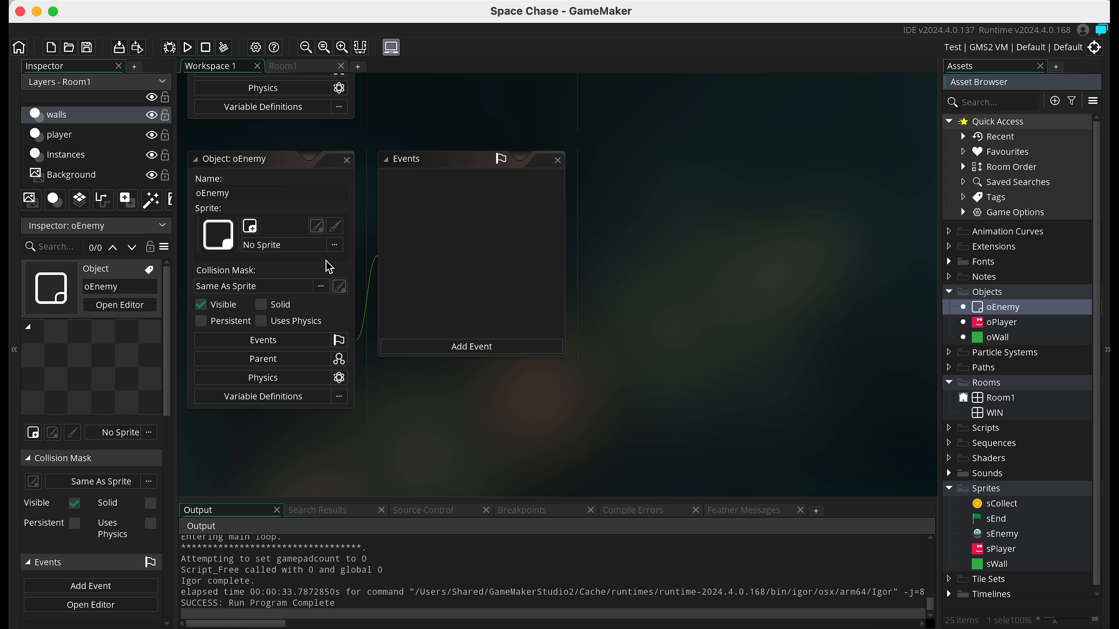
{"action": "left_click", "coordinate": [271, 246]}
{"action": "double_click", "coordinate": [442, 270]}
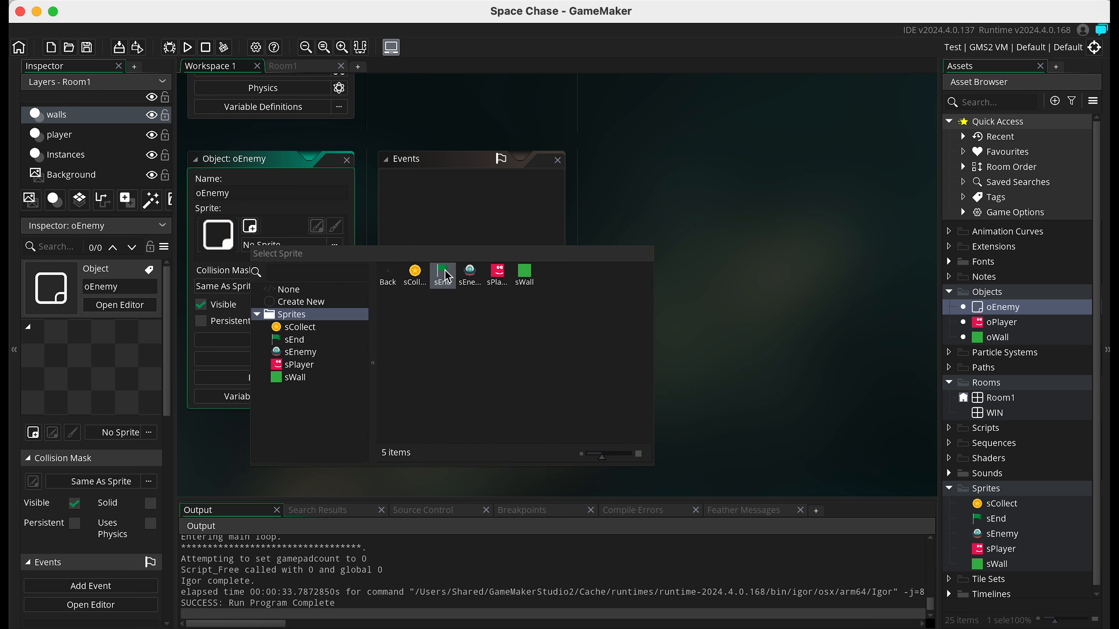
{"action": "double_click", "coordinate": [467, 272]}
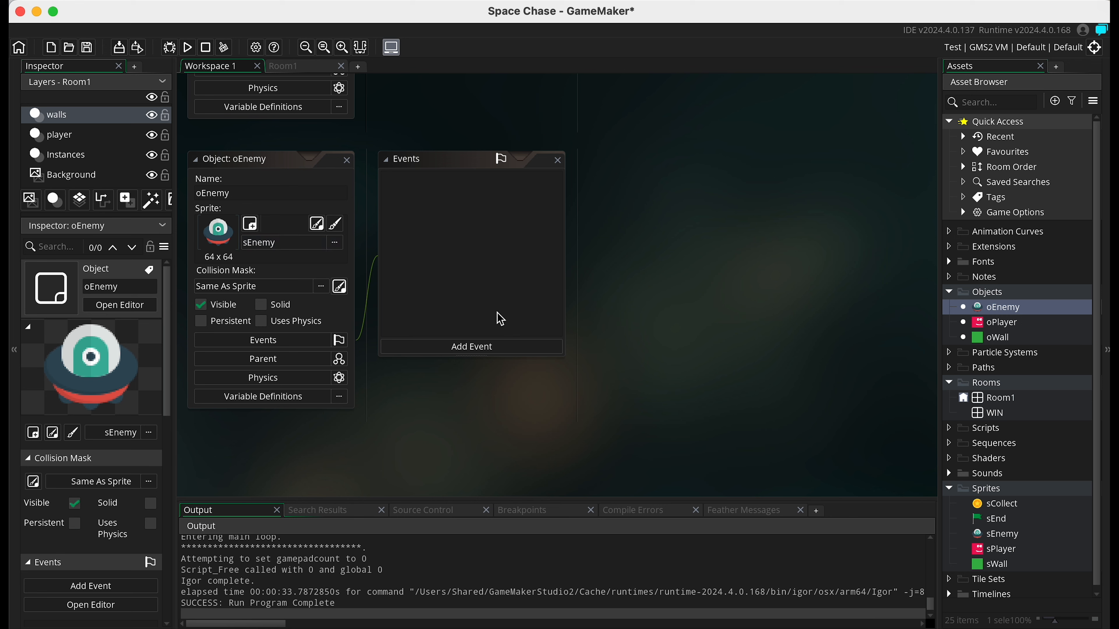
Step: Open Room1 and add a new instance layer named enemy
{"action": "double_click", "coordinate": [999, 399]}
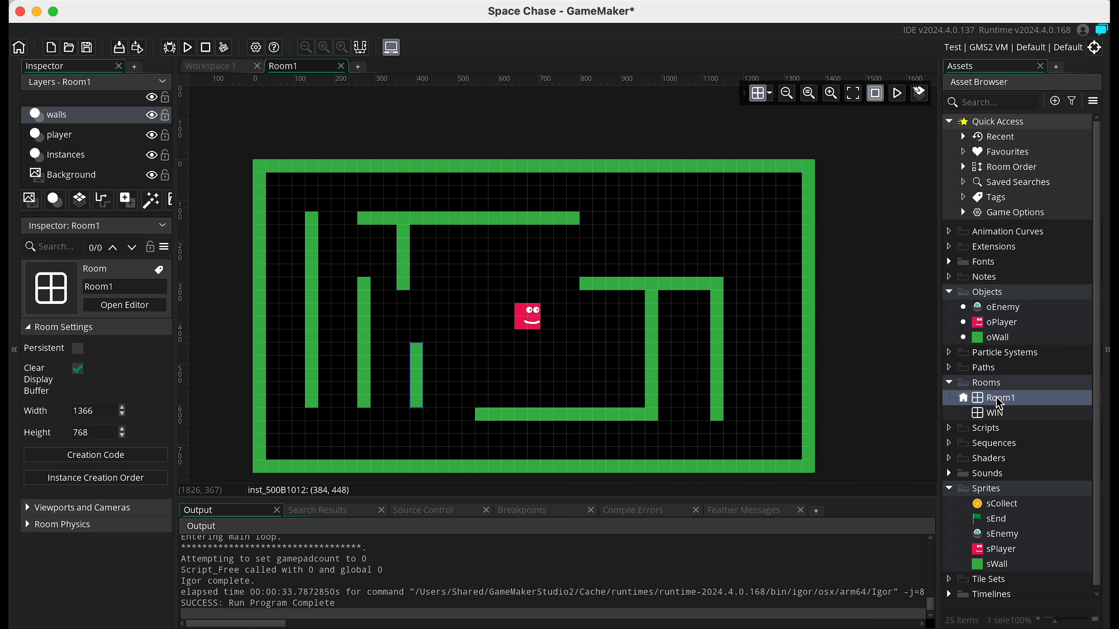
{"action": "left_click", "coordinate": [56, 202]}
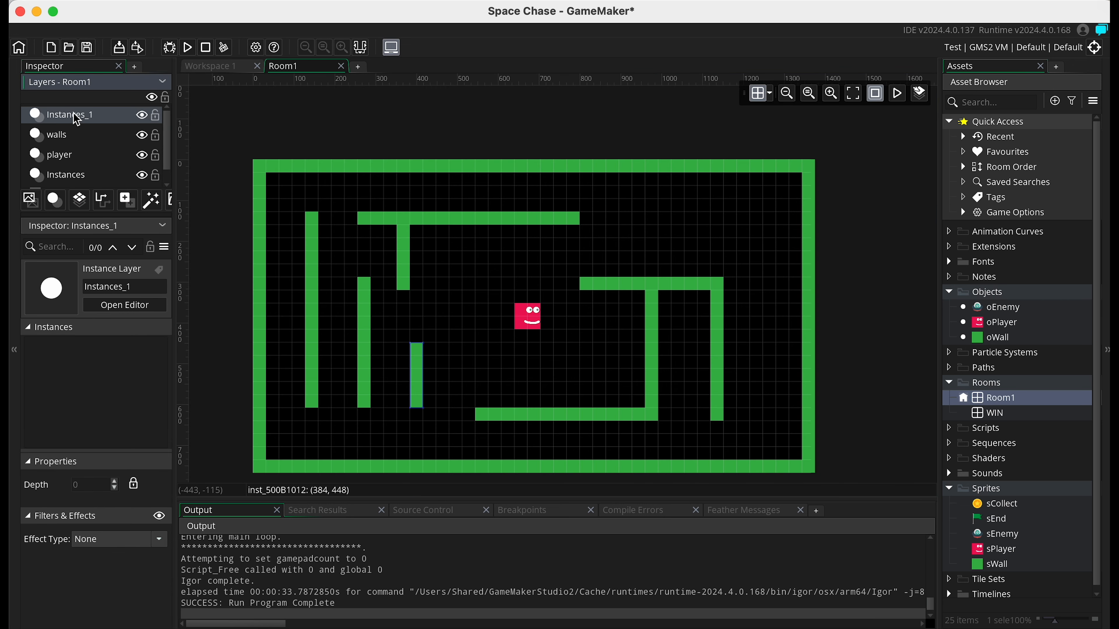
{"action": "right_click", "coordinate": [77, 119]}
{"action": "left_click", "coordinate": [98, 138]}
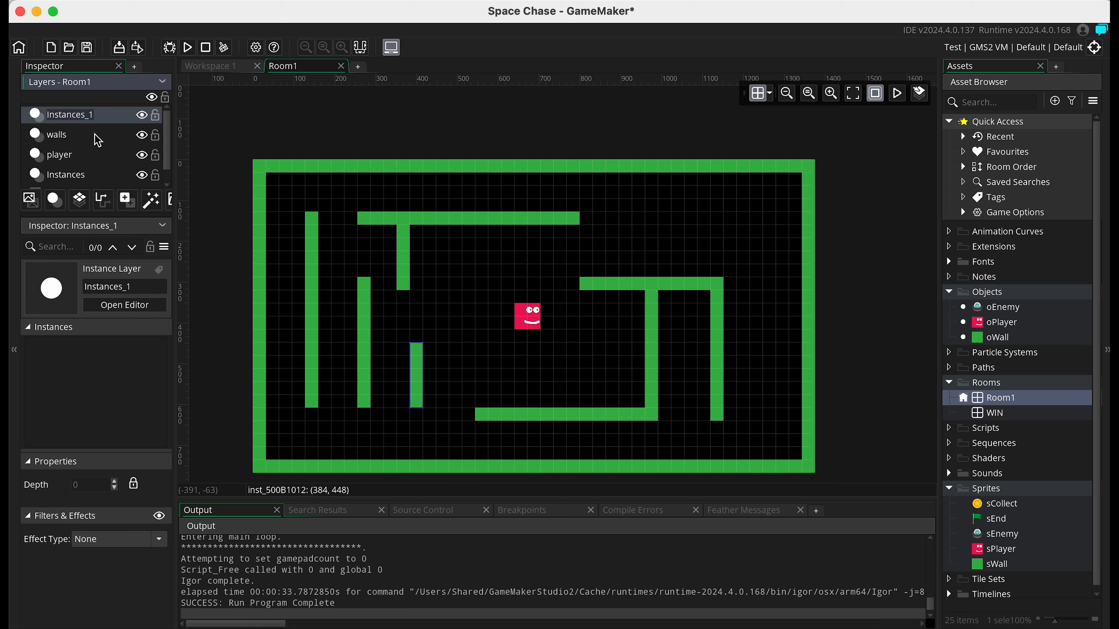
{"action": "type", "text": "enemy"}
{"action": "key", "text": "Return"}
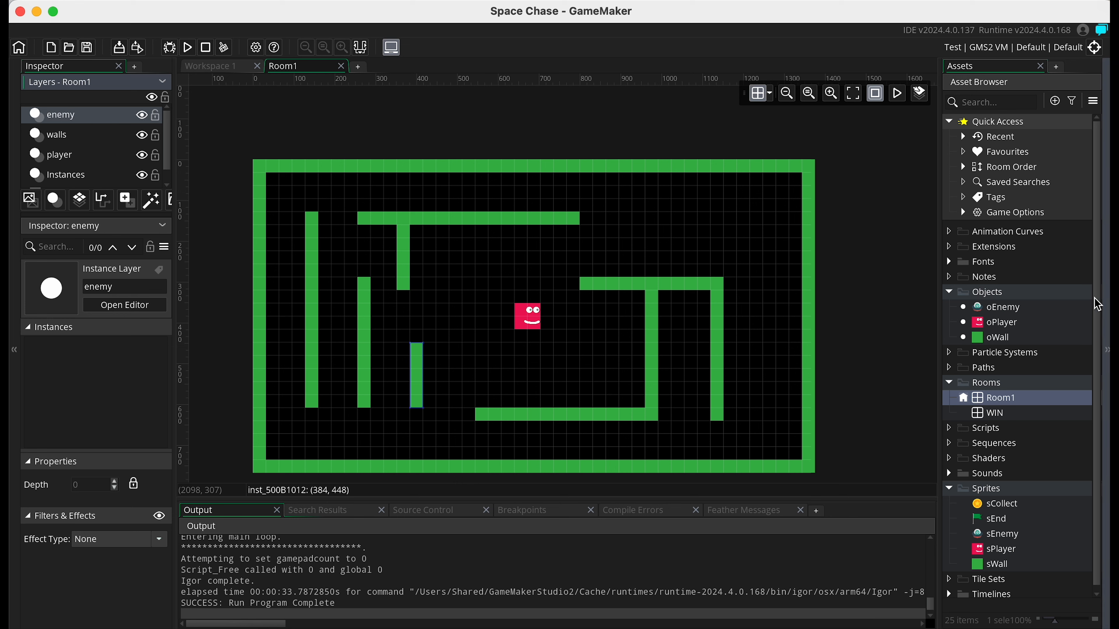
Step: Place five oEnemy instances in Room1: above and below the player, along the upper and lower borders, and between the two right-hand vertical walls
{"action": "left_click_drag", "start_coordinate": [997, 307], "coordinate": [528, 250]}
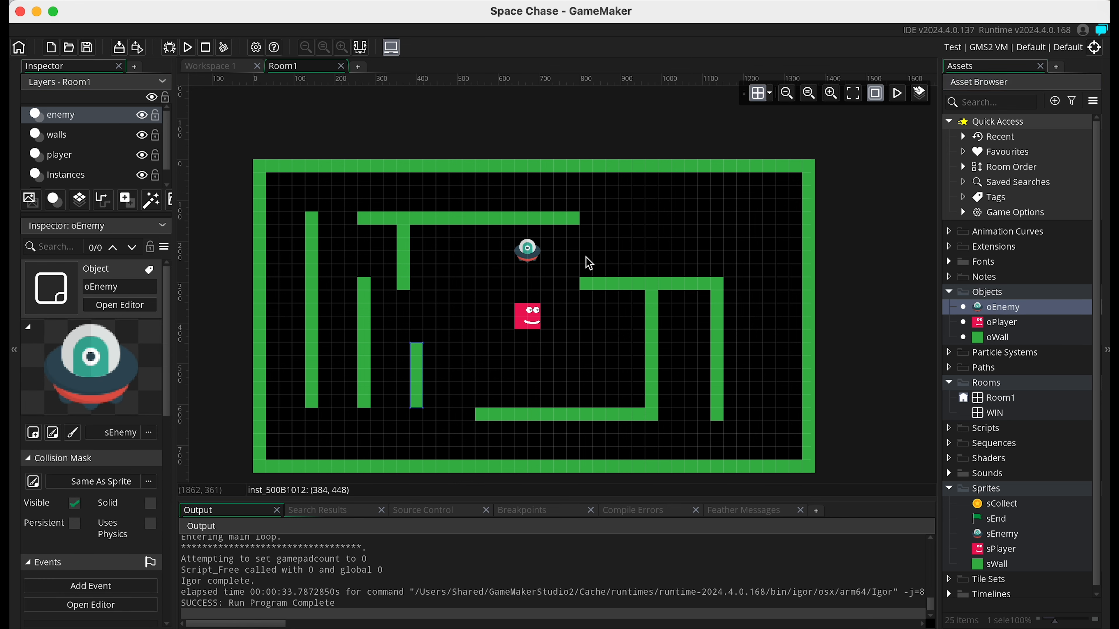
{"action": "left_click_drag", "start_coordinate": [998, 307], "coordinate": [566, 380]}
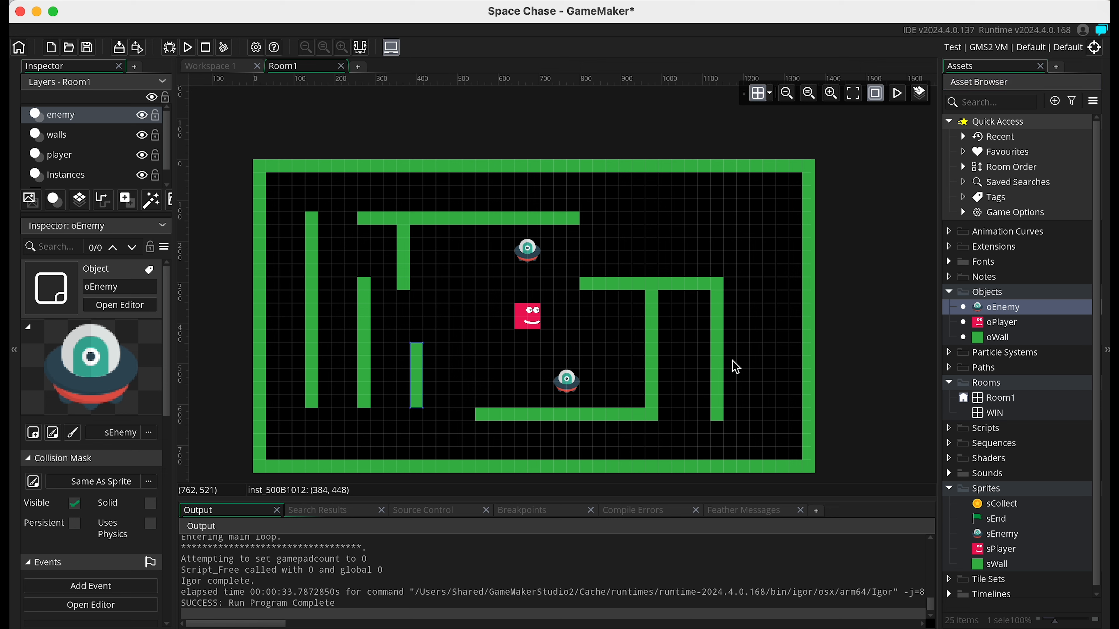
{"action": "left_click_drag", "start_coordinate": [998, 307], "coordinate": [501, 445]}
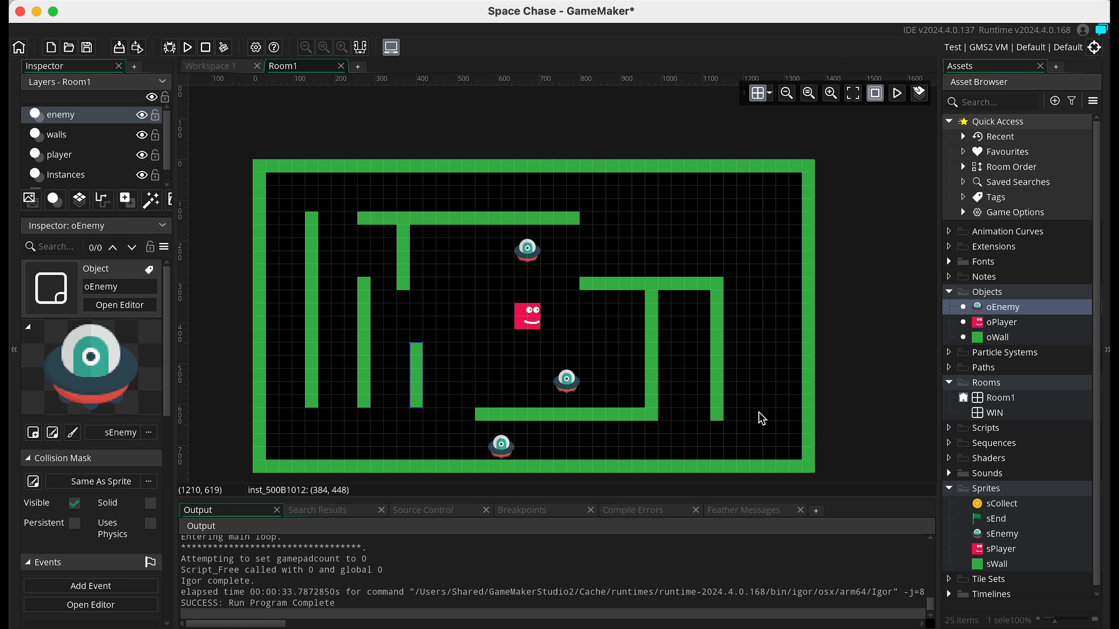
{"action": "left_click_drag", "start_coordinate": [998, 307], "coordinate": [461, 194]}
{"action": "left_click_drag", "start_coordinate": [1023, 307], "coordinate": [672, 395]}
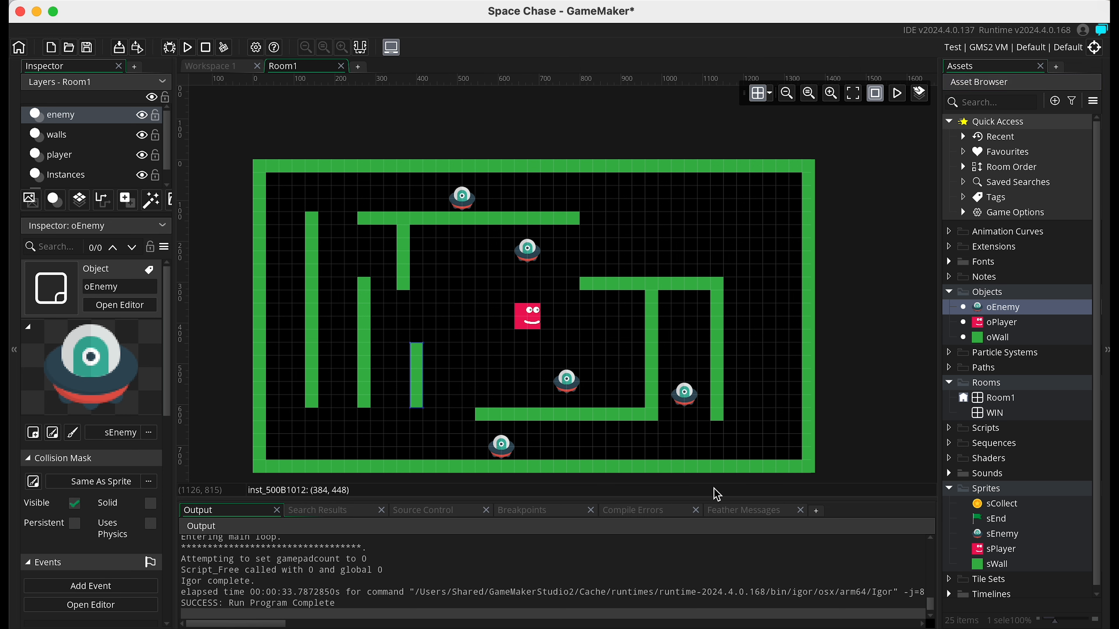
Step: Move the oEnemy instance from between the two right-hand vertical walls to (224, 192), near the upper horizontal wall's left end
{"action": "scroll", "coordinate": [666, 395], "scroll_direction": "up", "scroll_amount": 6}
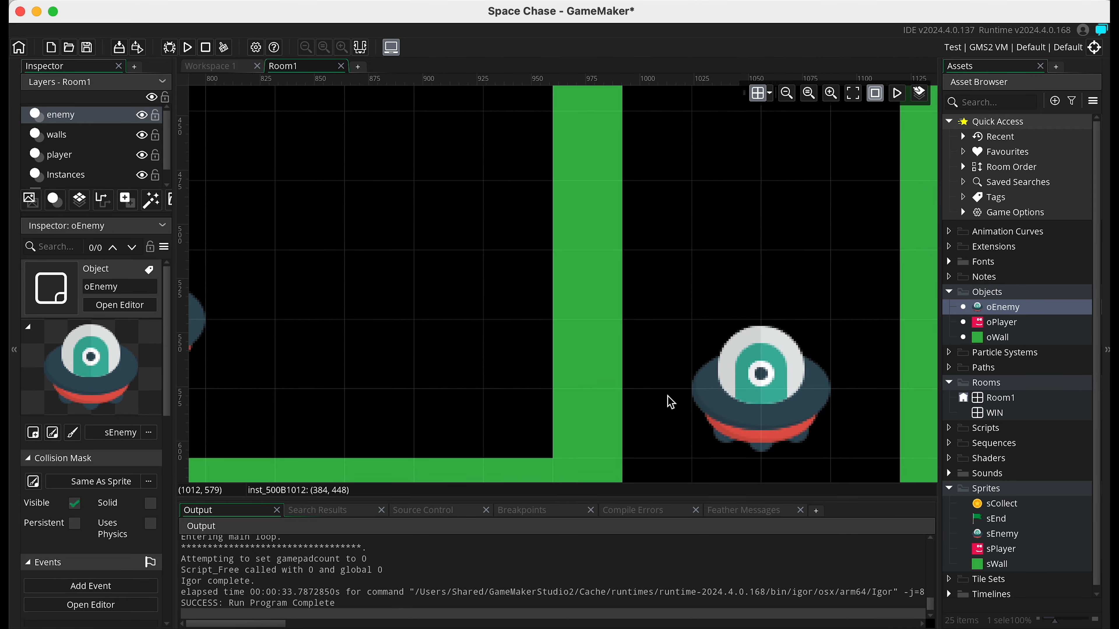
{"action": "scroll", "coordinate": [669, 398], "scroll_direction": "down", "scroll_amount": 8}
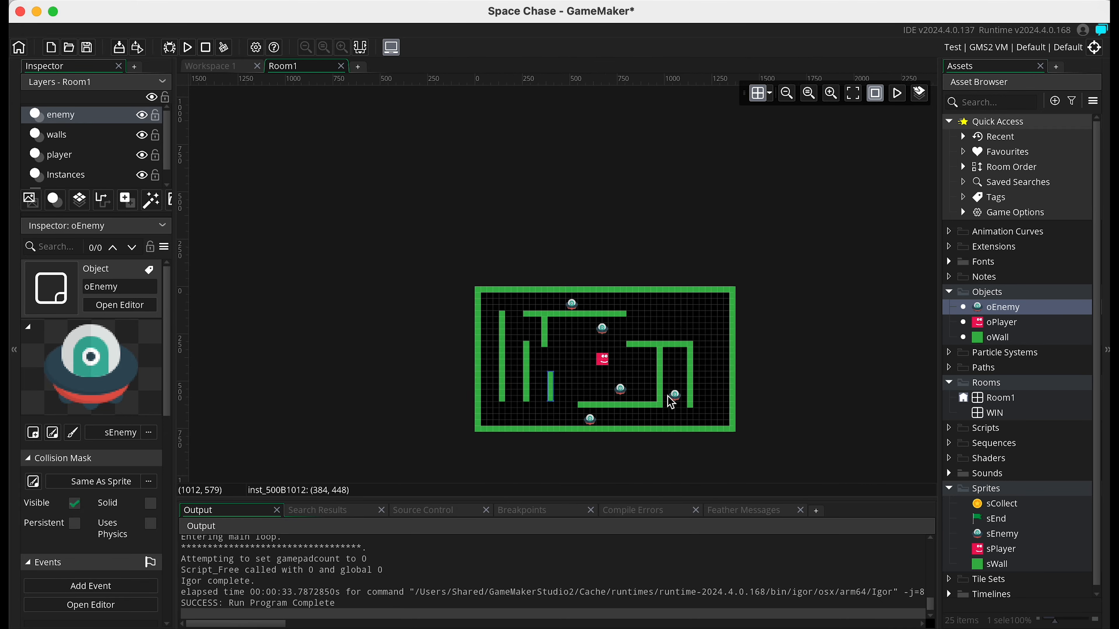
{"action": "scroll", "coordinate": [668, 399], "scroll_direction": "up", "scroll_amount": 4}
{"action": "mouse_move", "coordinate": [689, 397]}
{"action": "left_mouse_down"}
{"action": "mouse_move", "coordinate": [669, 399]}
{"action": "mouse_move", "coordinate": [709, 398]}
{"action": "mouse_move", "coordinate": [660, 400]}
{"action": "mouse_move", "coordinate": [710, 399]}
{"action": "mouse_move", "coordinate": [670, 399]}
{"action": "left_mouse_up"}
{"action": "scroll", "coordinate": [669, 398], "scroll_direction": "down", "scroll_amount": 8}
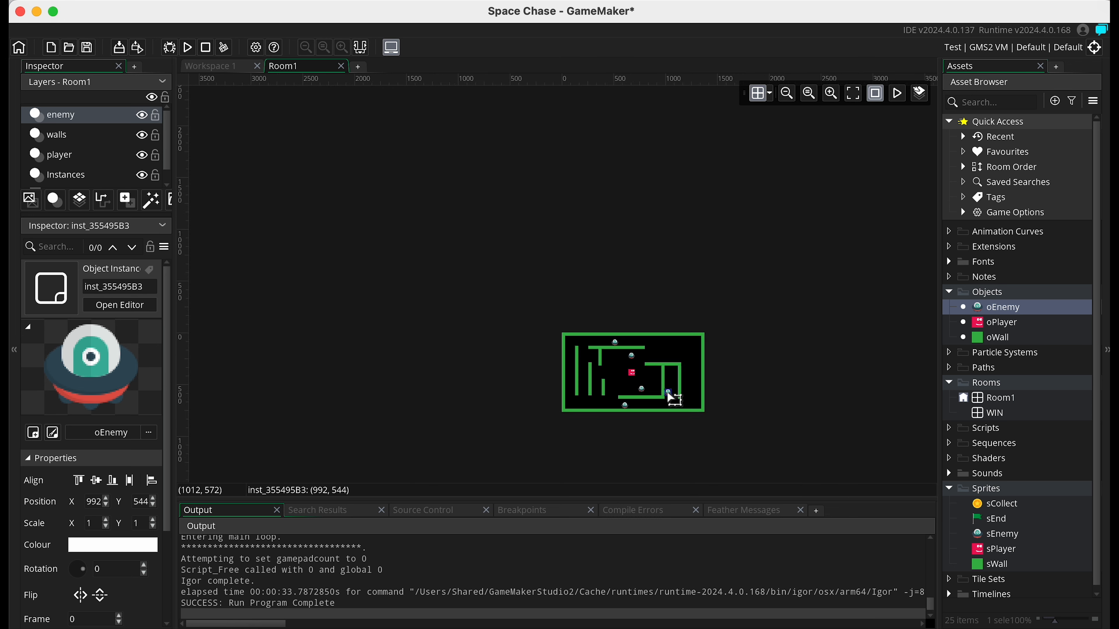
{"action": "scroll", "coordinate": [669, 398], "scroll_direction": "up", "scroll_amount": 5}
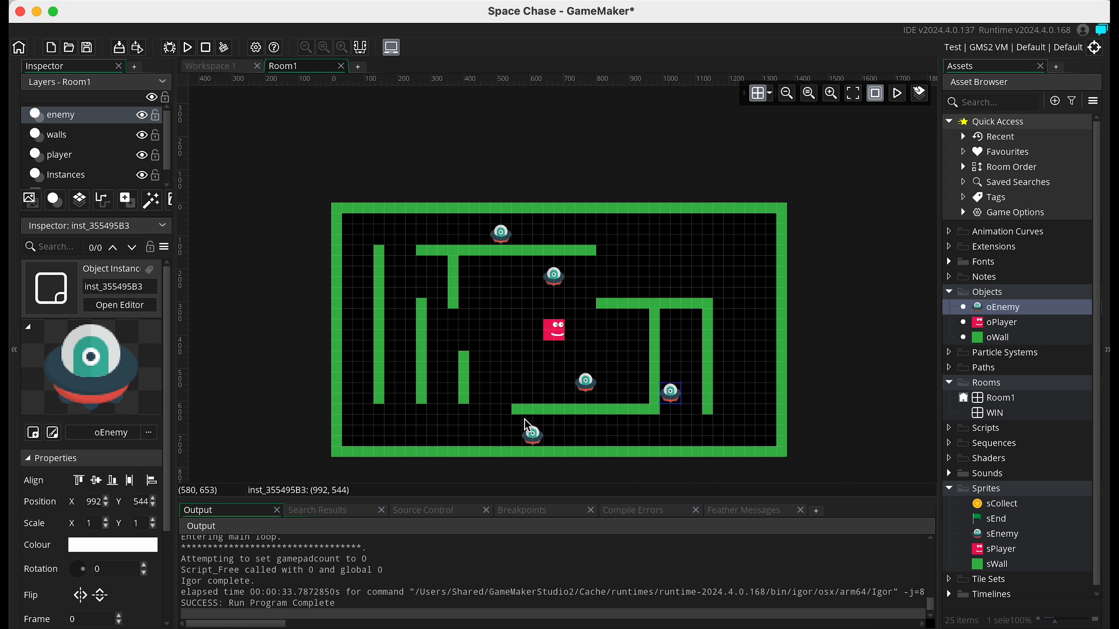
{"action": "left_click_drag", "start_coordinate": [672, 397], "coordinate": [419, 282]}
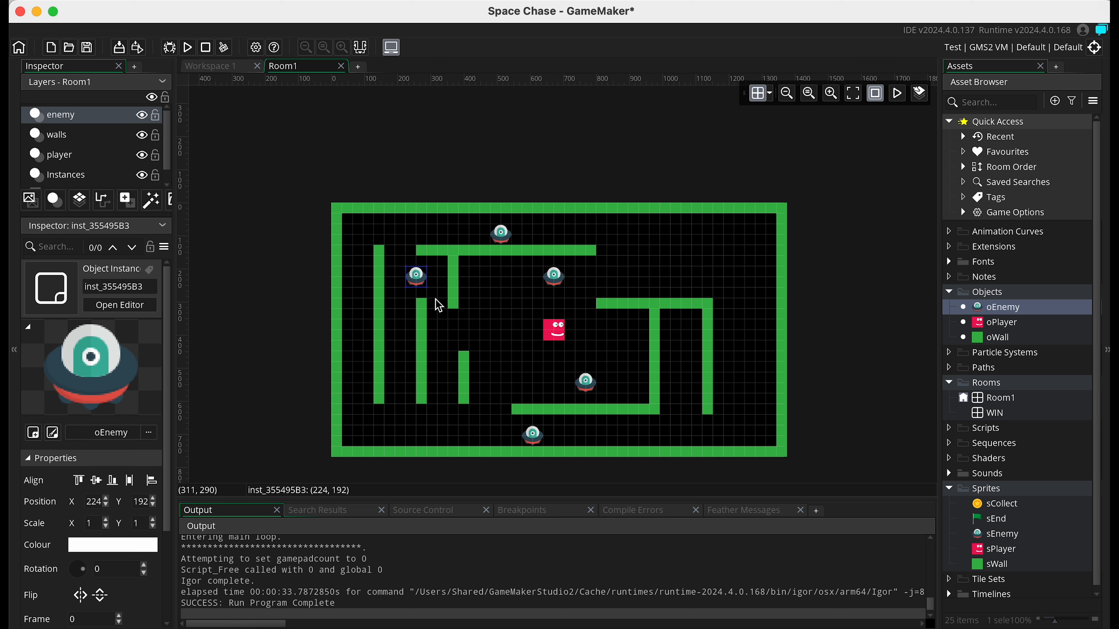
Step: Deselect the enemy instance and make the walls layer active for editing the maze walls
{"action": "left_click", "coordinate": [432, 282]}
{"action": "left_click", "coordinate": [455, 292]}
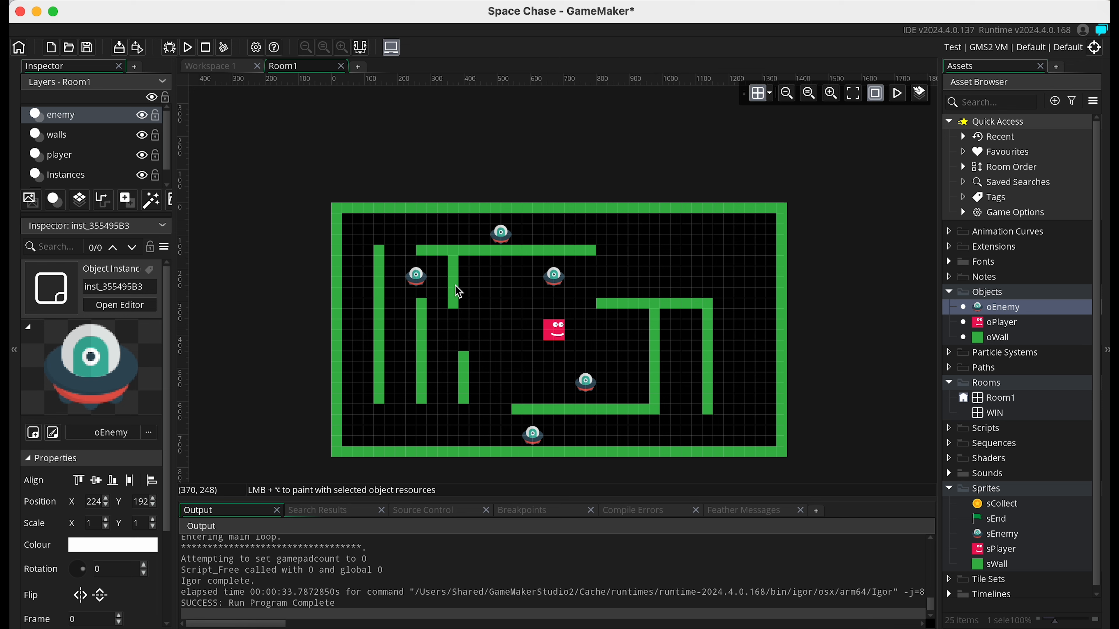
{"action": "left_click", "coordinate": [94, 134]}
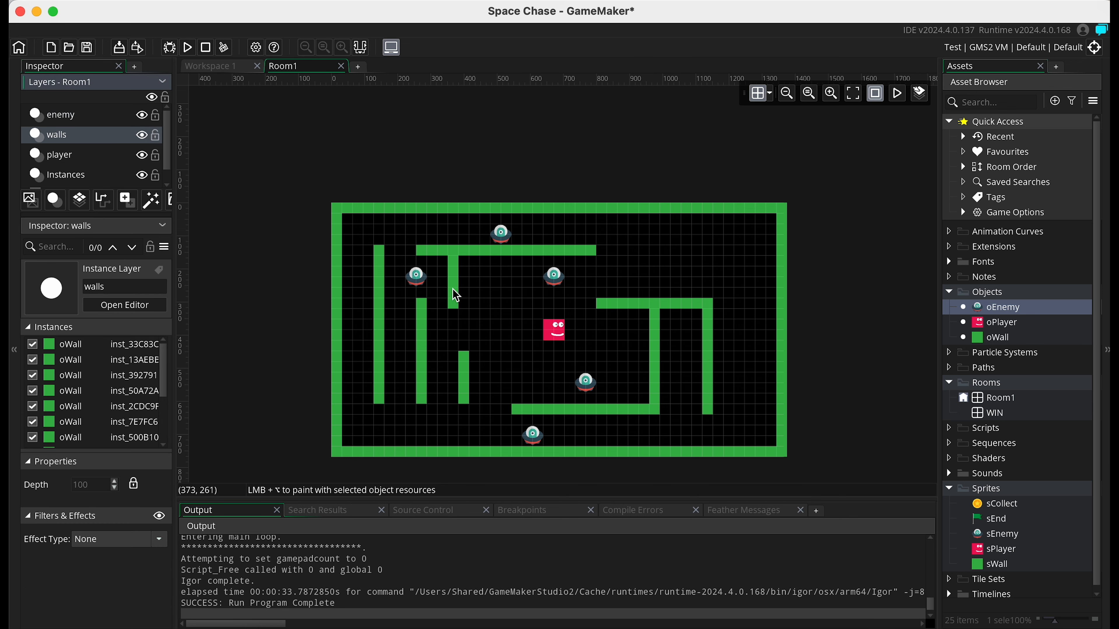
Step: Move the wall under the upper bar to (512, 160) and the rightmost inner wall to (1120, 160), and add an oEnemy below it on the enemy layer
{"action": "left_click_drag", "start_coordinate": [455, 294], "coordinate": [510, 282]}
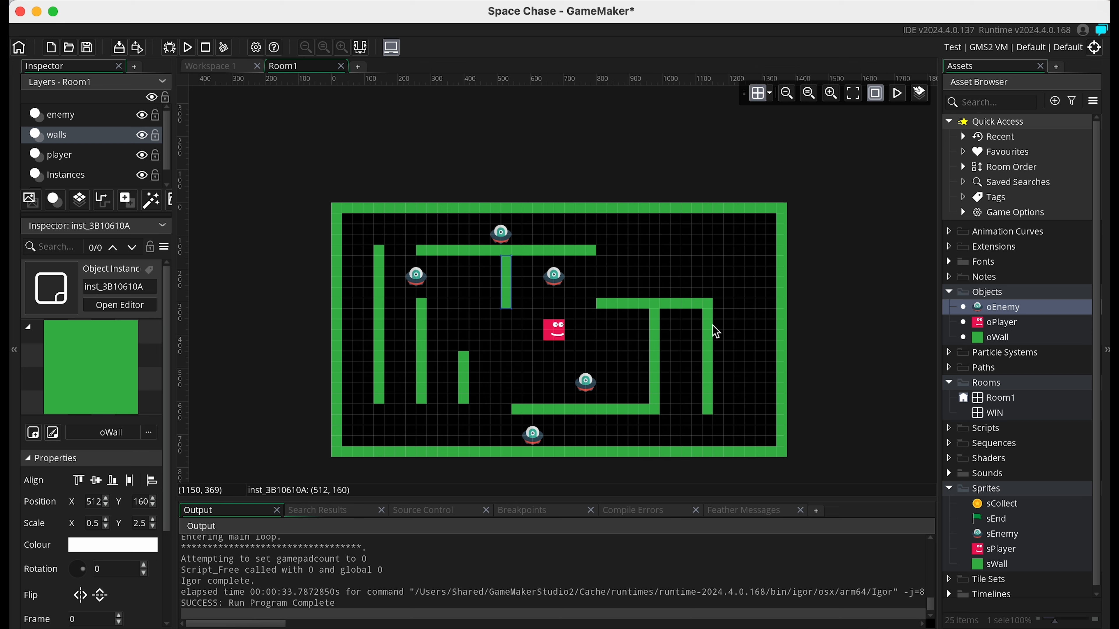
{"action": "left_click_drag", "start_coordinate": [709, 331], "coordinate": [707, 280]}
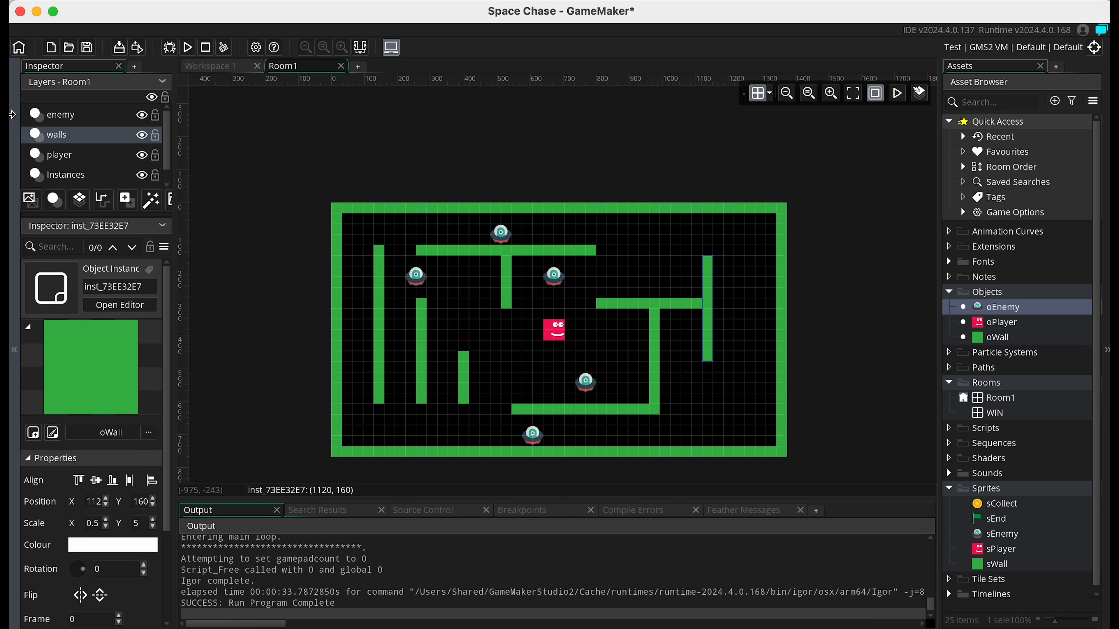
{"action": "left_click", "coordinate": [78, 116]}
{"action": "left_click_drag", "start_coordinate": [997, 307], "coordinate": [732, 392]}
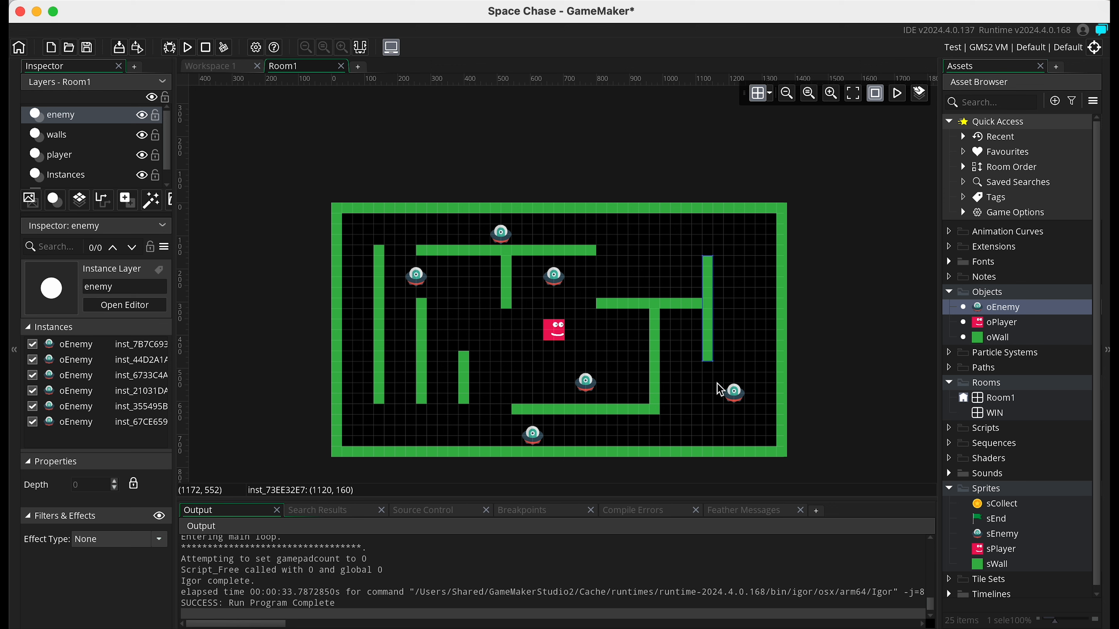
Step: Run the game to check the room layout with its walls and enemies, and close the game window
{"action": "left_click", "coordinate": [191, 50]}
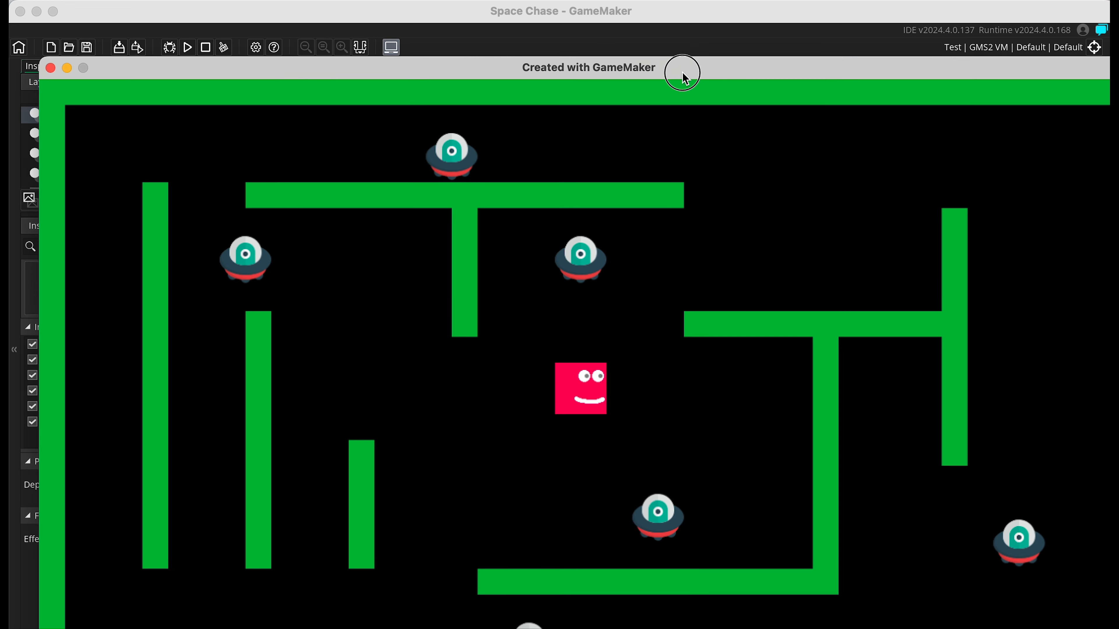
{"action": "left_click_drag", "start_coordinate": [679, 70], "coordinate": [656, 24]}
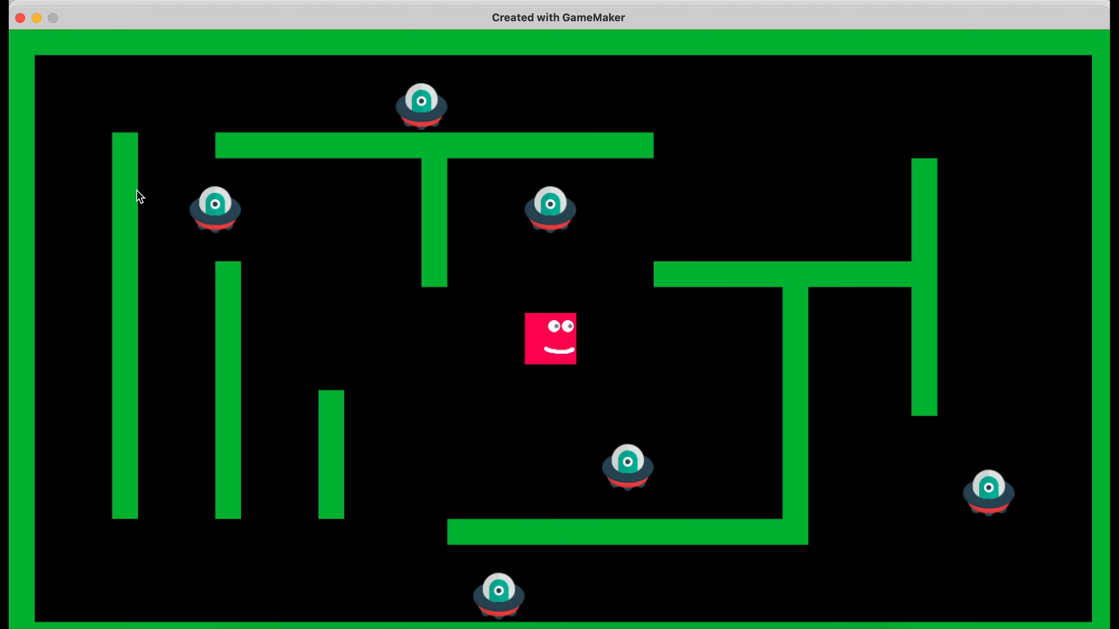
{"action": "left_click", "coordinate": [21, 18]}
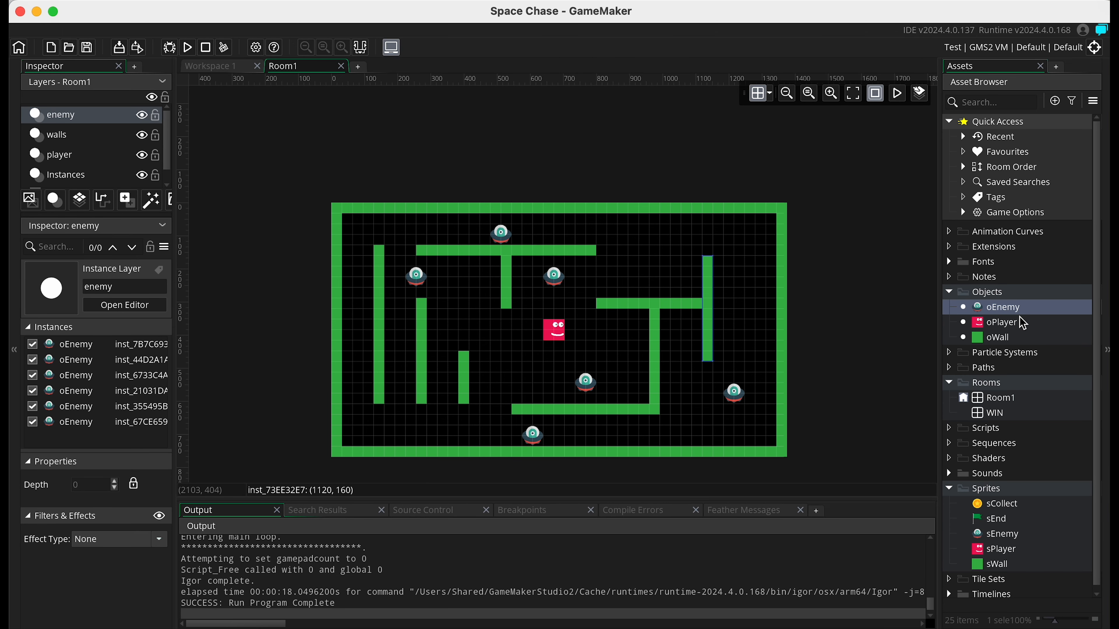
Step: Open the oEnemy object and add a Create event to it
{"action": "double_click", "coordinate": [1000, 307]}
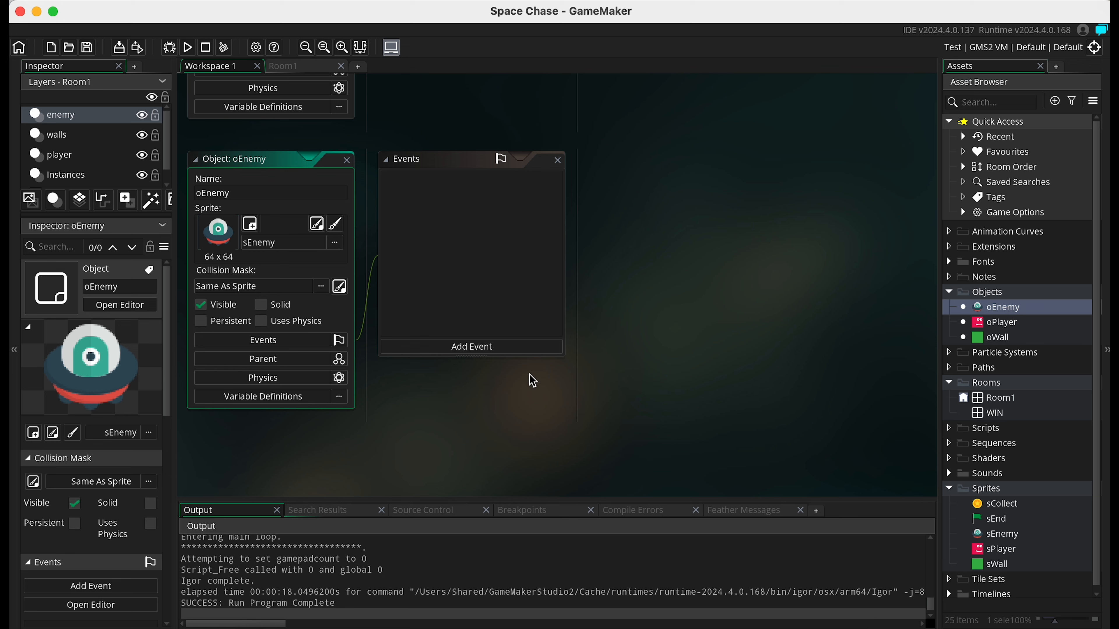
{"action": "left_click", "coordinate": [499, 348]}
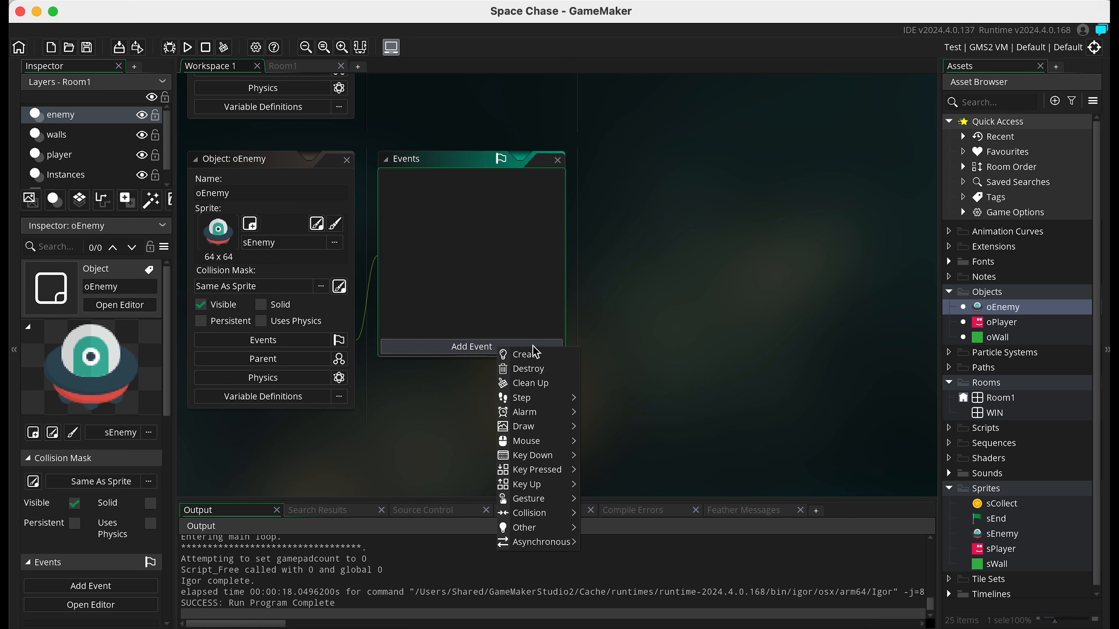
{"action": "left_click", "coordinate": [541, 358]}
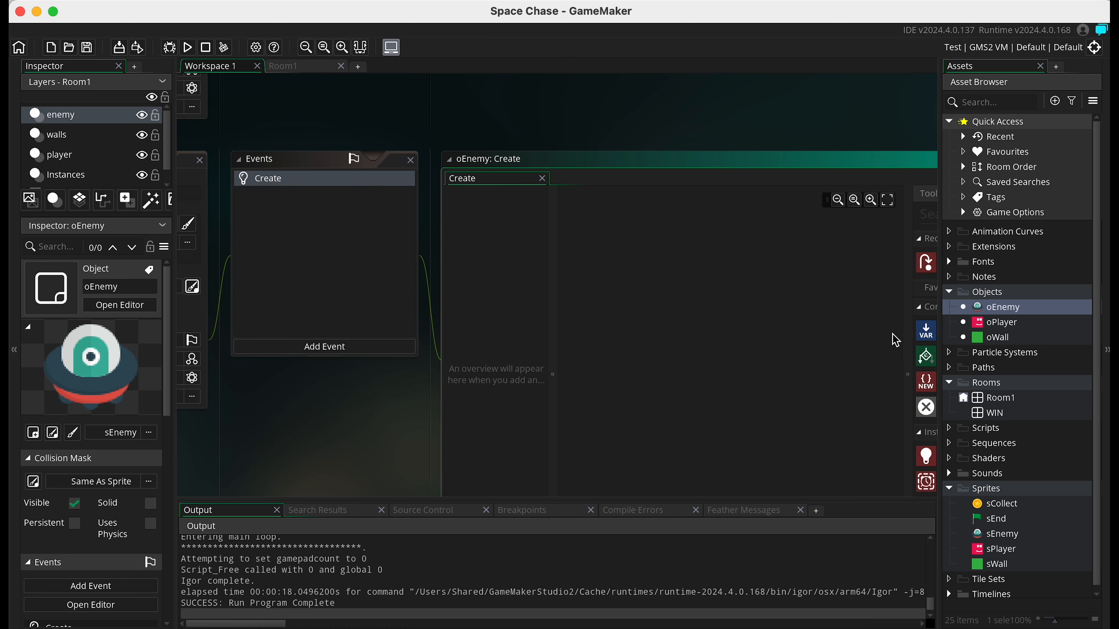
Step: Add an Assign Variable action to oEnemy's Create event that sets enemySpeed to 3
{"action": "left_click_drag", "start_coordinate": [927, 331], "coordinate": [722, 304]}
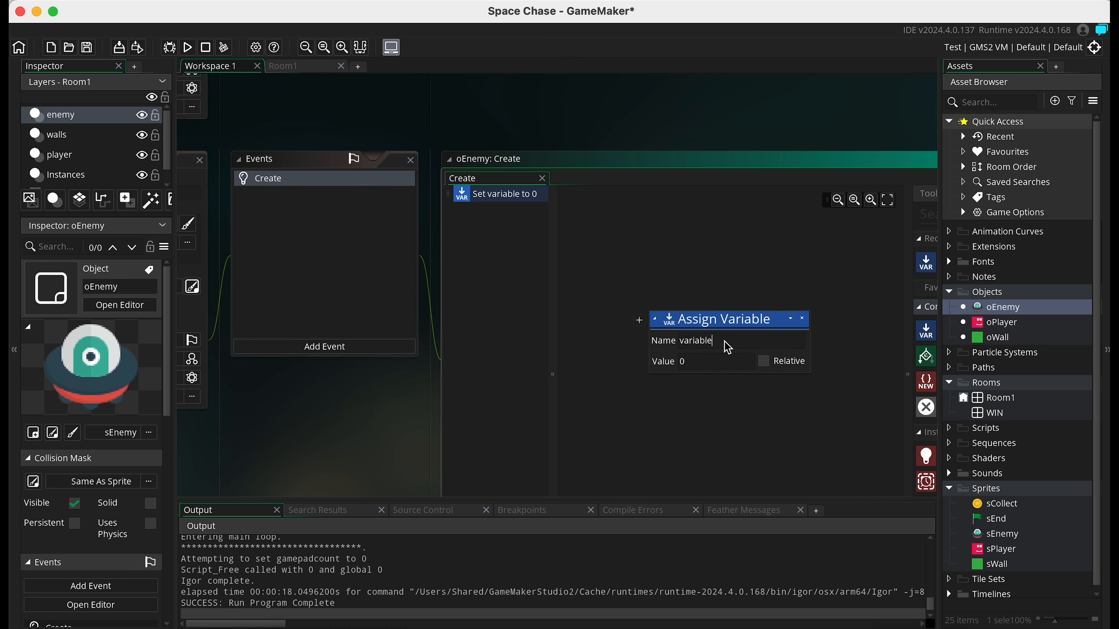
{"action": "left_click_drag", "start_coordinate": [745, 340], "coordinate": [623, 331]}
{"action": "type", "text": "enemySpeed"}
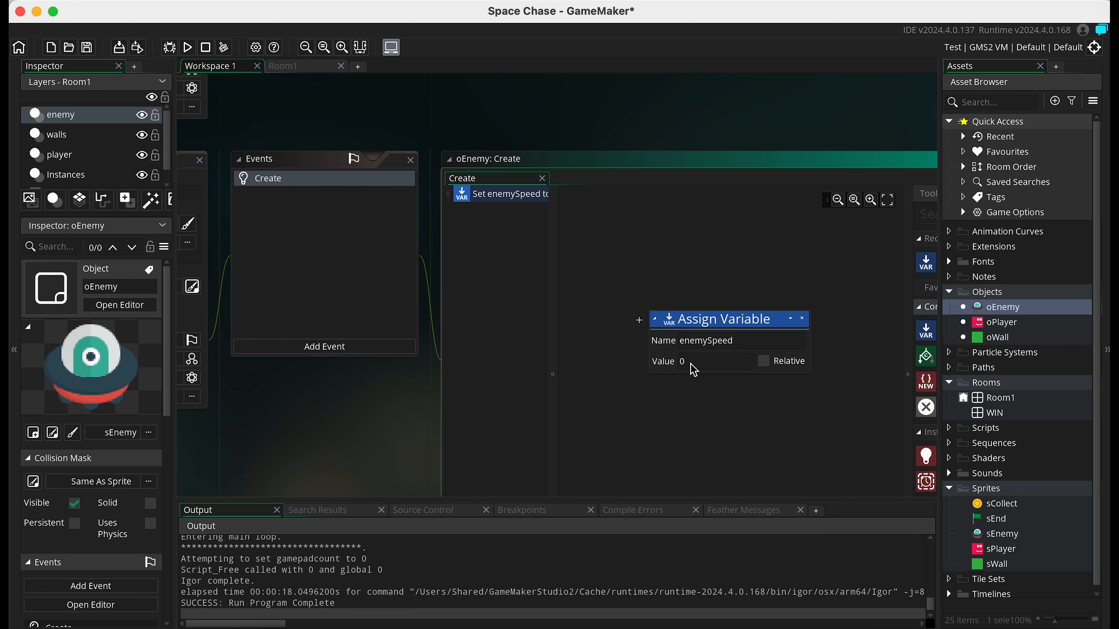
{"action": "left_click", "coordinate": [691, 362]}
{"action": "scroll", "coordinate": [710, 364], "scroll_direction": "up", "scroll_amount": 3, "text": "ctrl"}
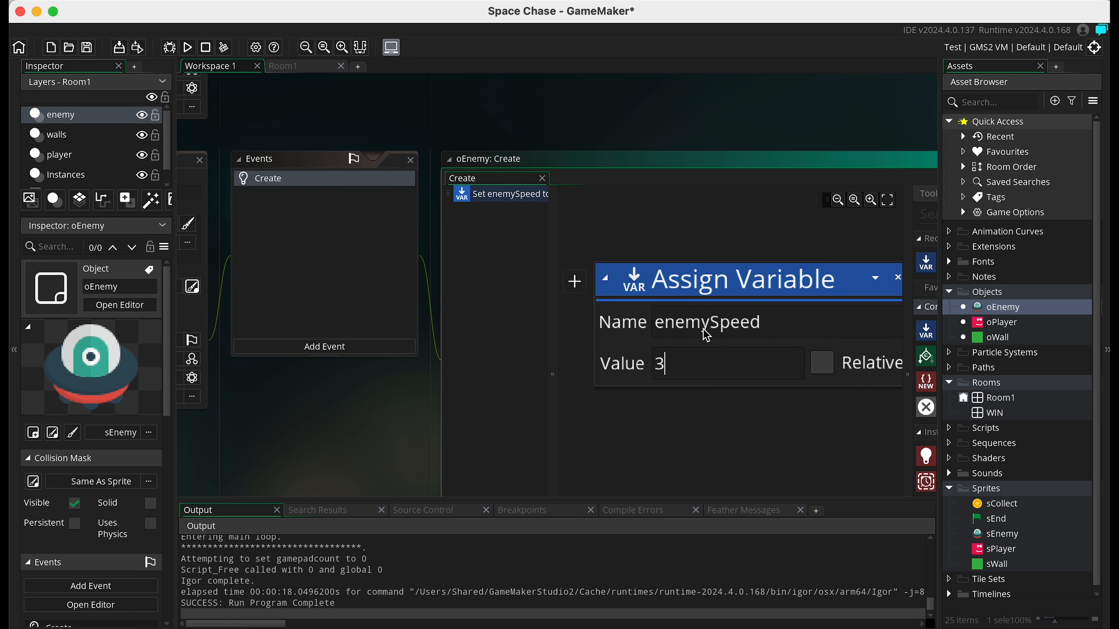
{"action": "scroll", "coordinate": [732, 461], "scroll_direction": "down", "scroll_amount": 2, "text": "ctrl"}
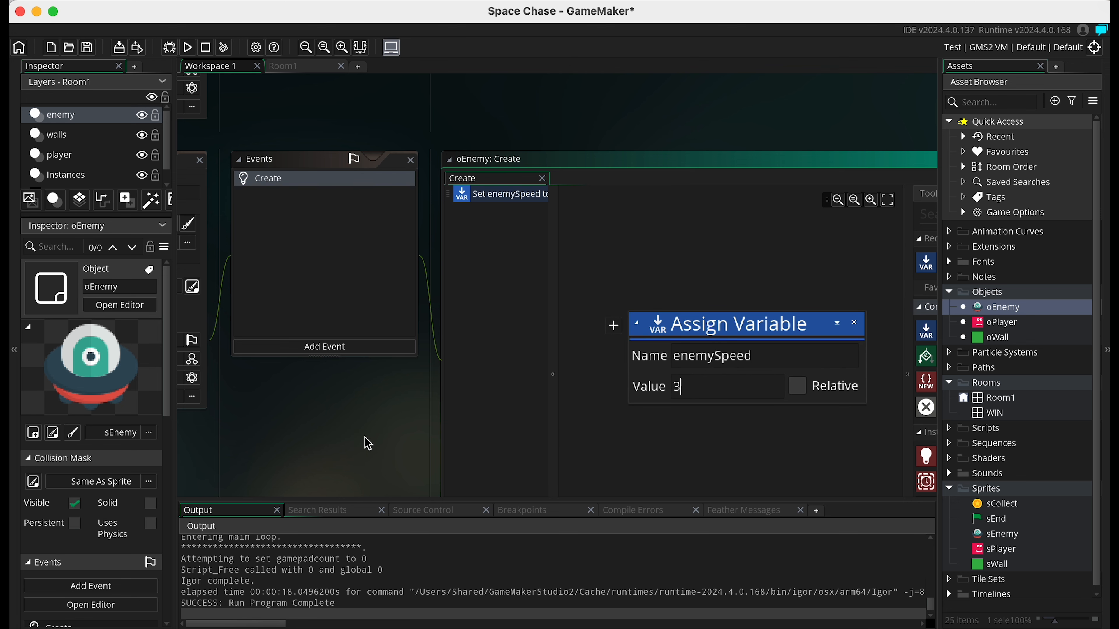
Step: Add a Step event to the oEnemy object
{"action": "scroll", "coordinate": [365, 437], "scroll_direction": "left", "scroll_amount": 4}
{"action": "scroll", "coordinate": [365, 438], "scroll_direction": "down", "scroll_amount": 2}
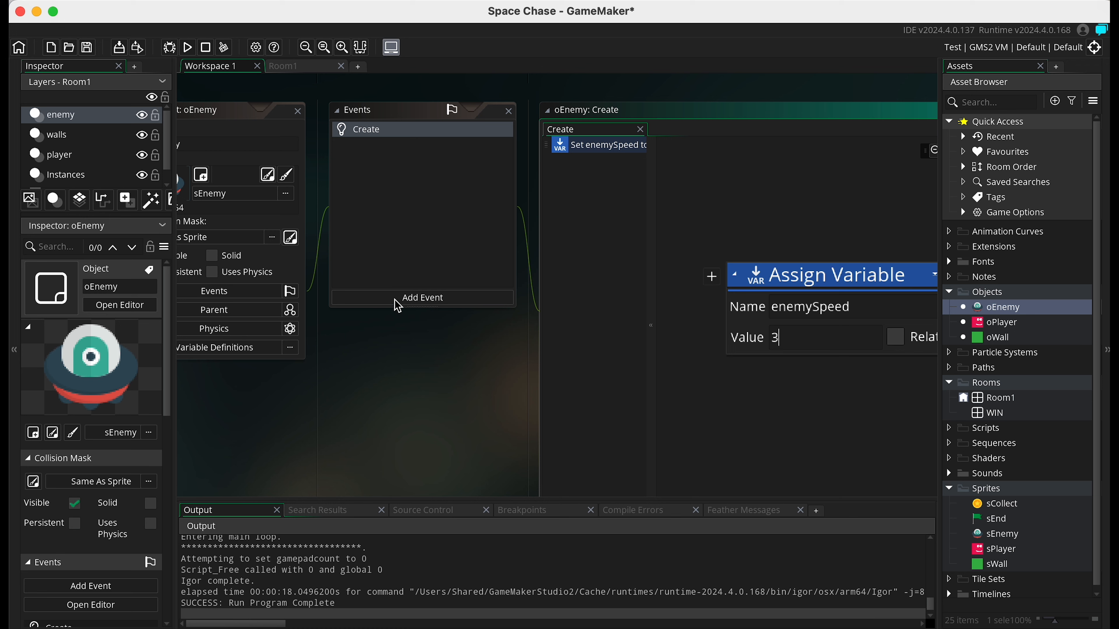
{"action": "left_click", "coordinate": [399, 298]}
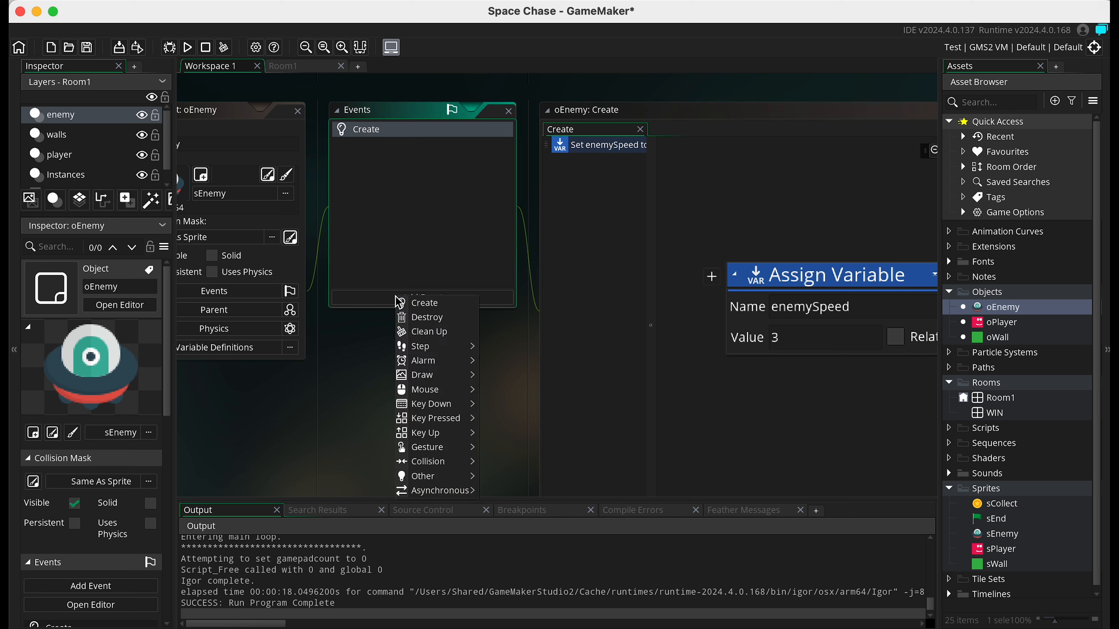
{"action": "mouse_move", "coordinate": [434, 353]}
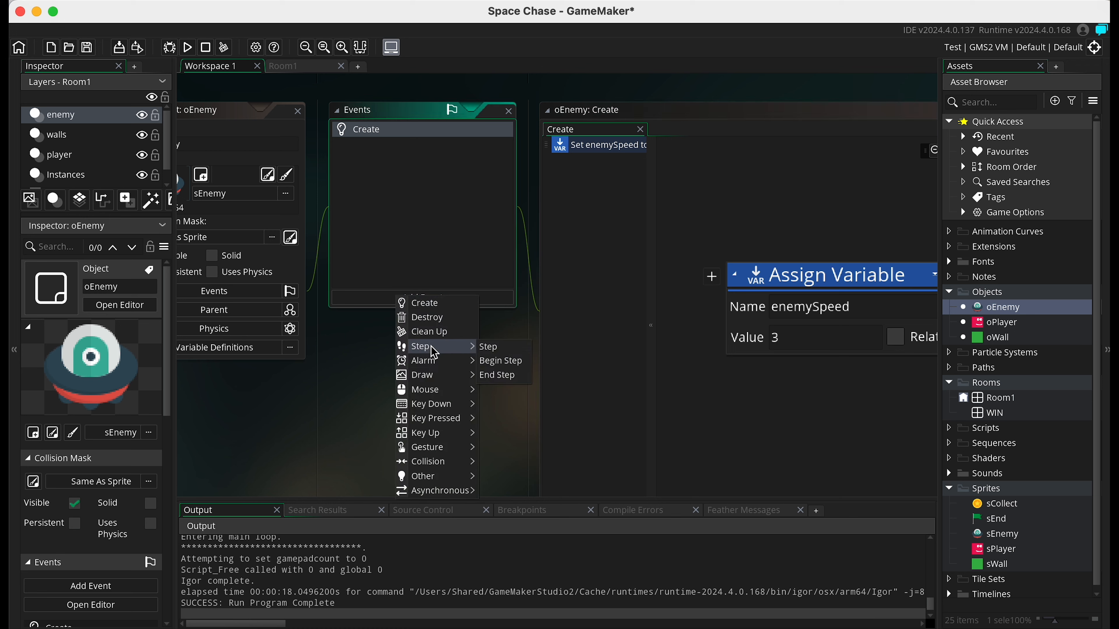
{"action": "left_click", "coordinate": [490, 349]}
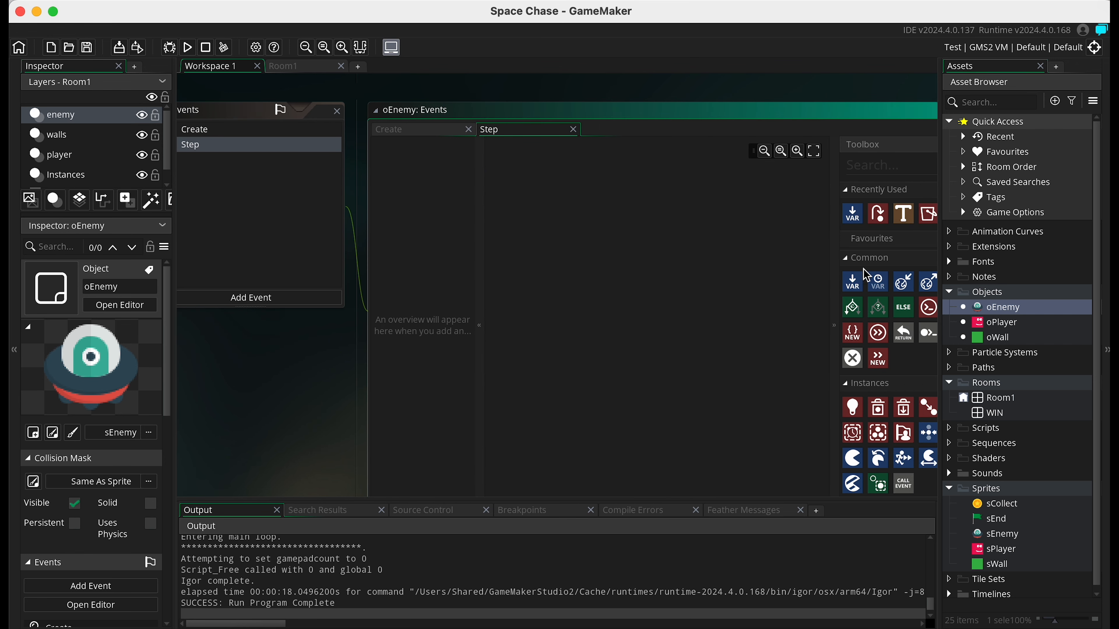
Step: Add an Assign Variable action to oEnemy's Step event that changes x by enemySpeed, with Relative enabled
{"action": "left_click_drag", "start_coordinate": [852, 282], "coordinate": [549, 283]}
{"action": "type", "text": "x"}
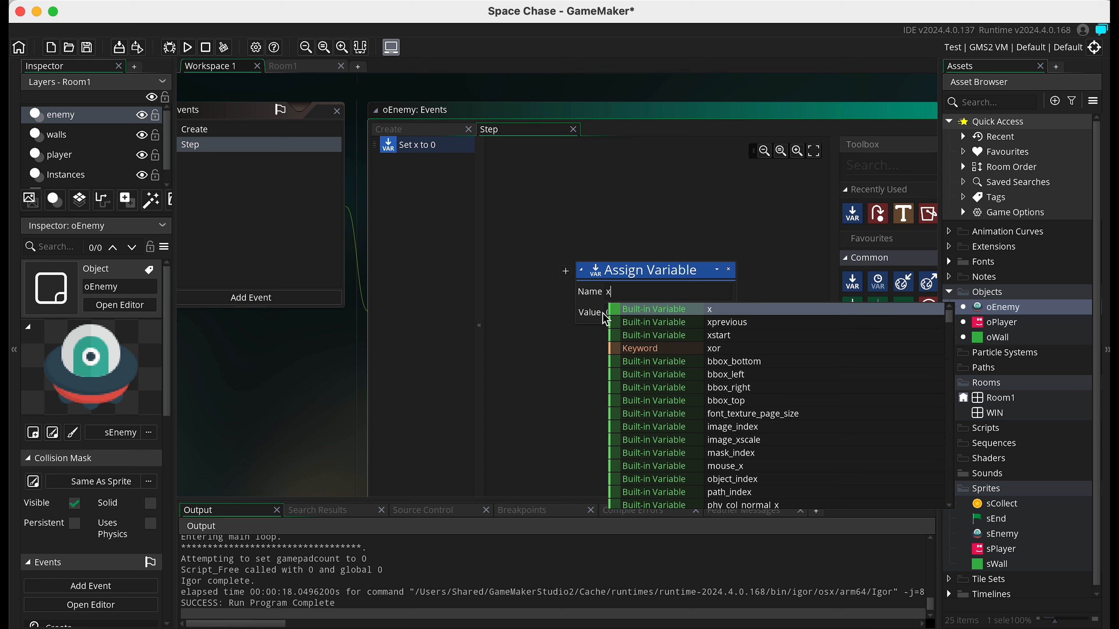
{"action": "left_click", "coordinate": [743, 308]}
{"action": "left_click", "coordinate": [606, 312]}
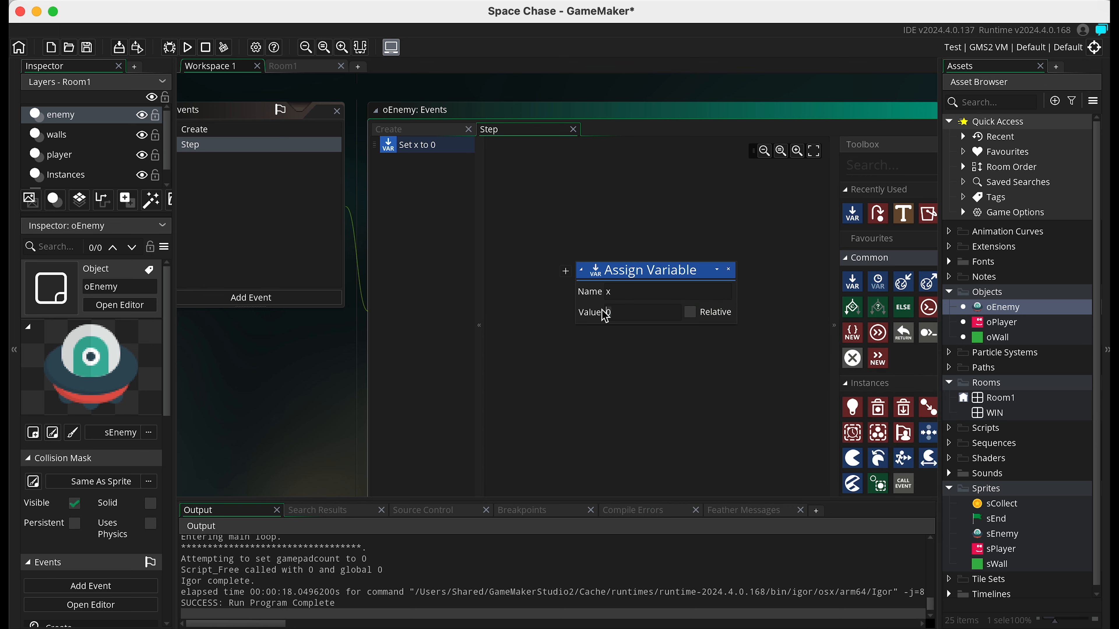
{"action": "type", "text": "enem"}
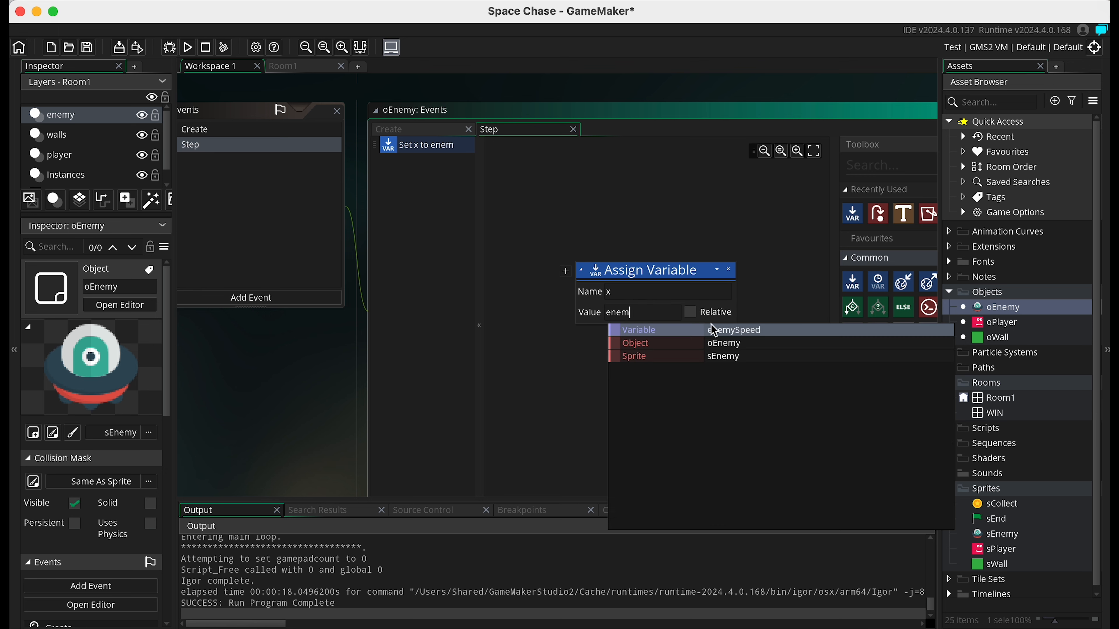
{"action": "left_click", "coordinate": [732, 332]}
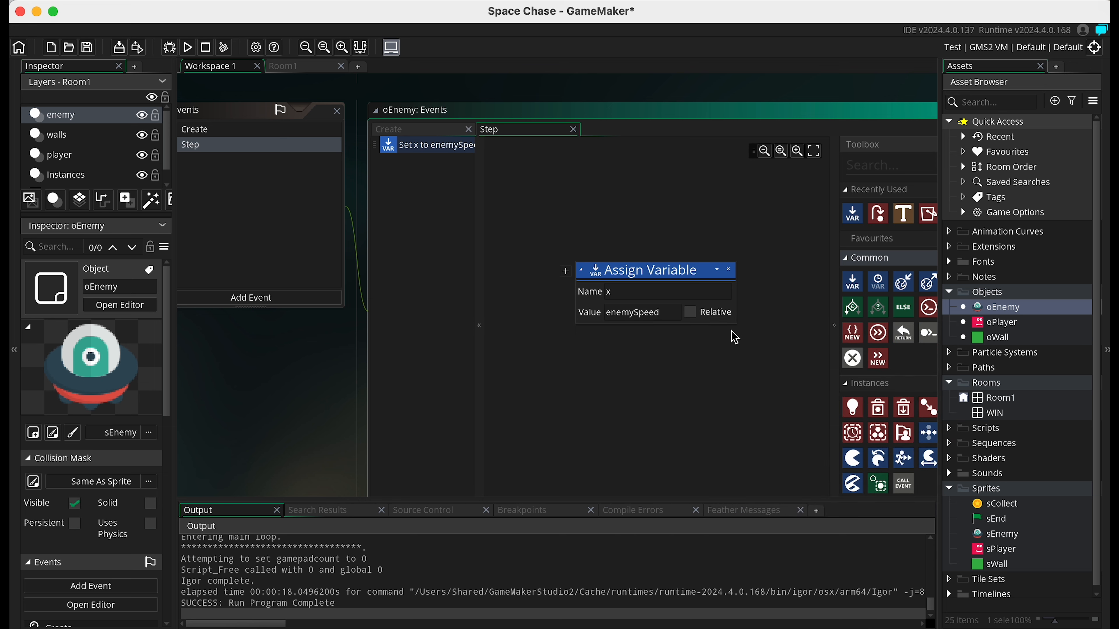
{"action": "left_click", "coordinate": [690, 312]}
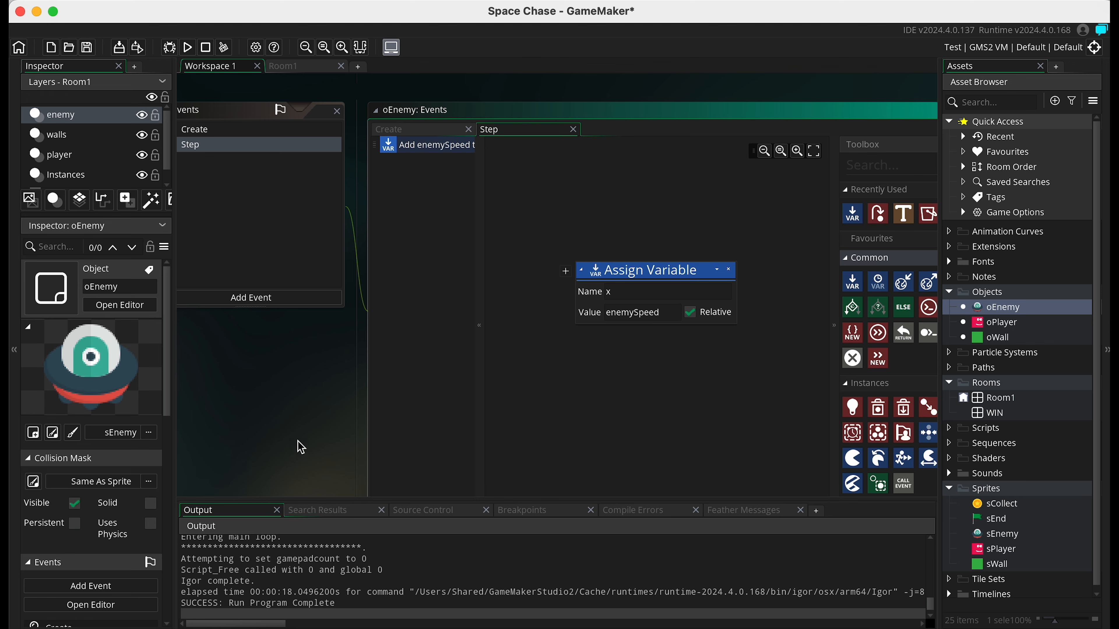
Step: Run the game to check how the enemies move, and close the game window
{"action": "scroll", "coordinate": [295, 441], "scroll_direction": "left", "scroll_amount": 2}
{"action": "left_click", "coordinate": [188, 47]}
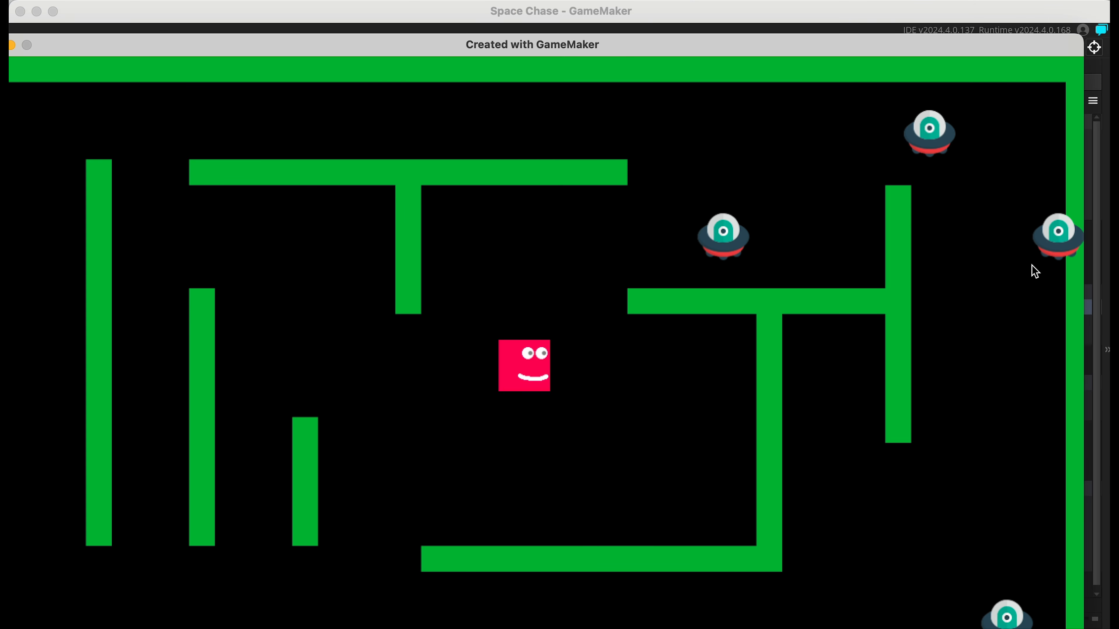
{"action": "left_click_drag", "start_coordinate": [733, 49], "coordinate": [767, 37]}
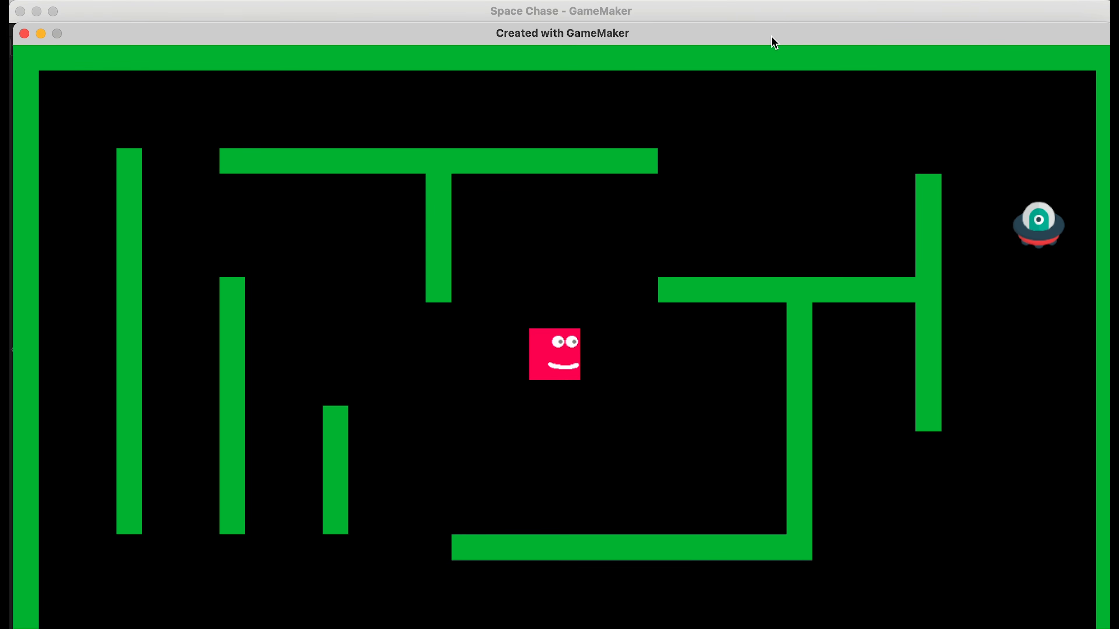
{"action": "left_click", "coordinate": [27, 34]}
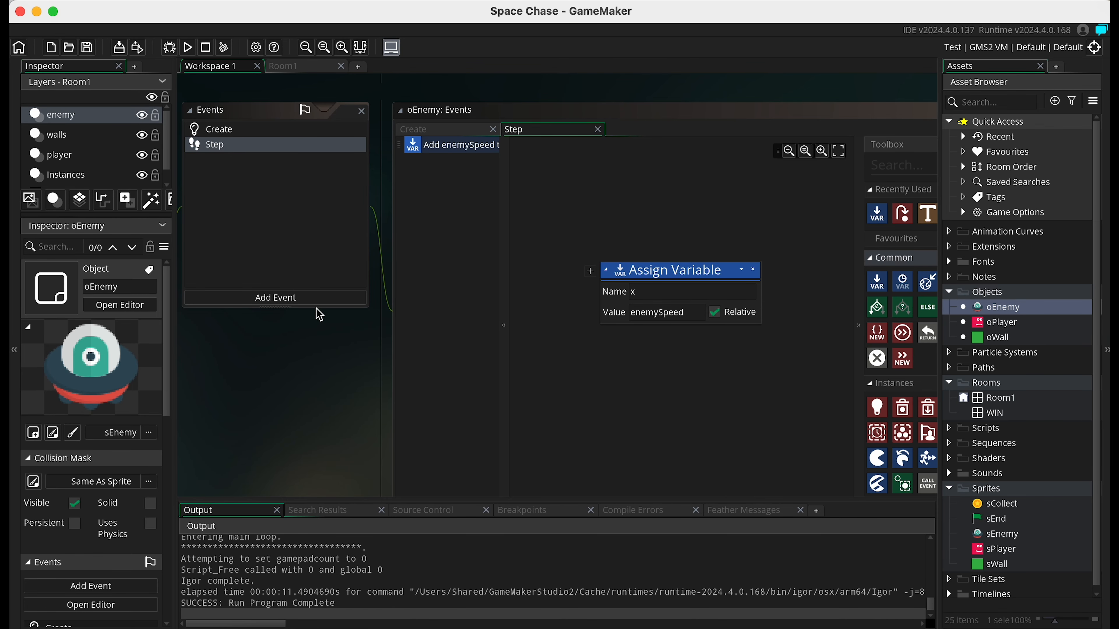
Step: Add a Collision event with oWall to the oEnemy object
{"action": "left_click", "coordinate": [299, 297]}
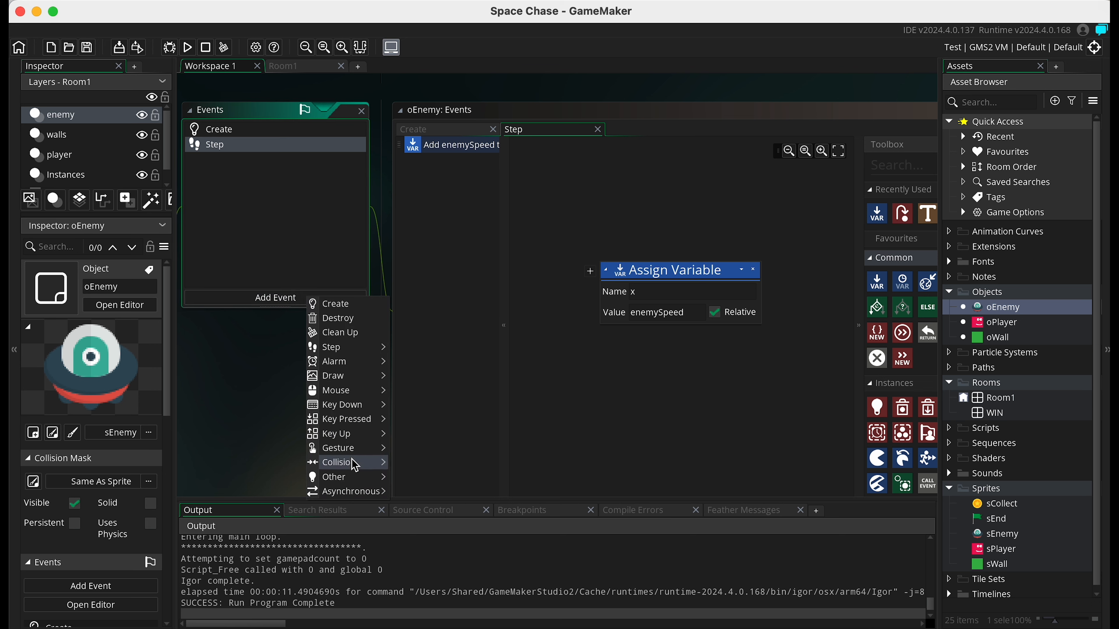
{"action": "mouse_move", "coordinate": [355, 465]}
{"action": "mouse_move", "coordinate": [416, 463]}
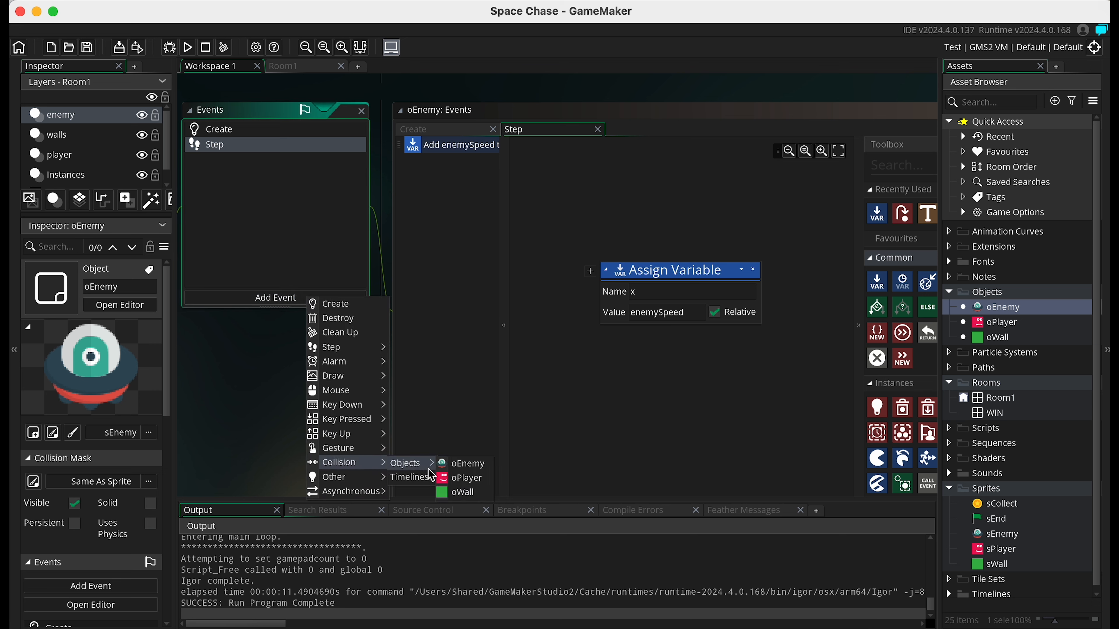
{"action": "left_click", "coordinate": [470, 493]}
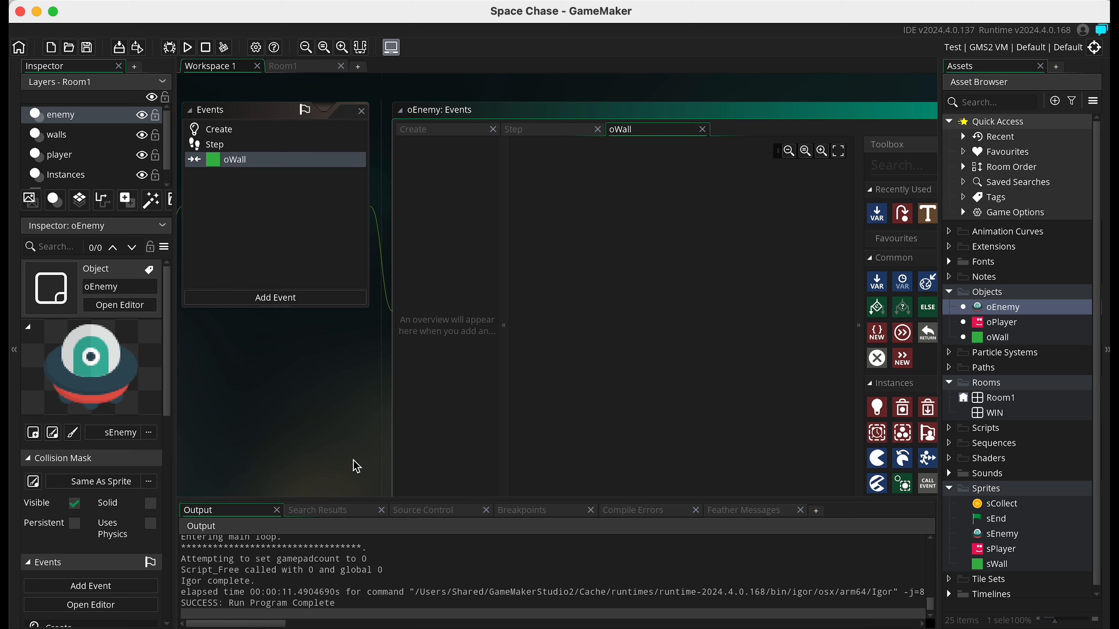
Step: Add an Assign Variable action to oEnemy's oWall collision event that sets enemySpeed to enemySpeed * -1
{"action": "left_click_drag", "start_coordinate": [876, 215], "coordinate": [654, 275]}
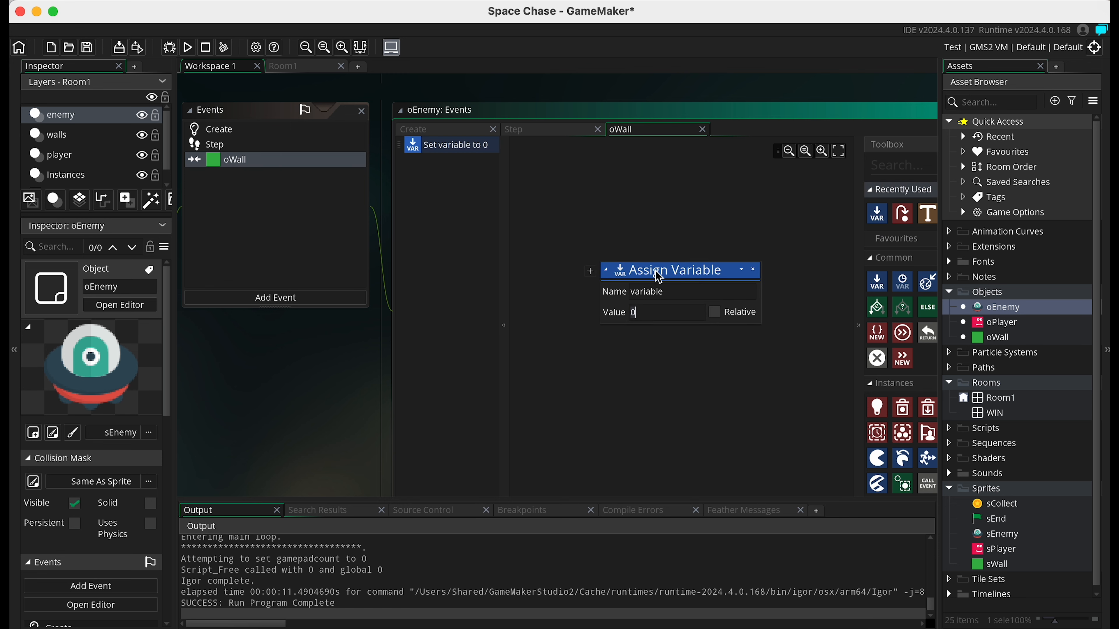
{"action": "left_click", "coordinate": [604, 292]}
{"action": "type", "text": "enem"}
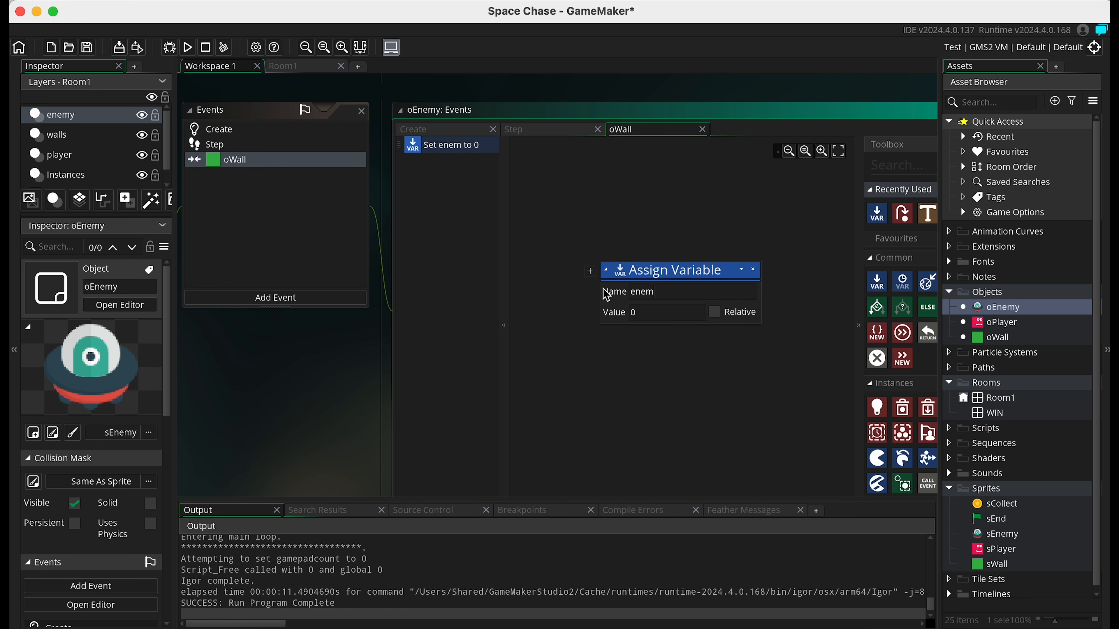
{"action": "left_click", "coordinate": [815, 311]}
{"action": "scroll", "coordinate": [674, 322], "scroll_direction": "up", "scroll_amount": 2, "text": "ctrl"}
{"action": "left_click", "coordinate": [609, 314]}
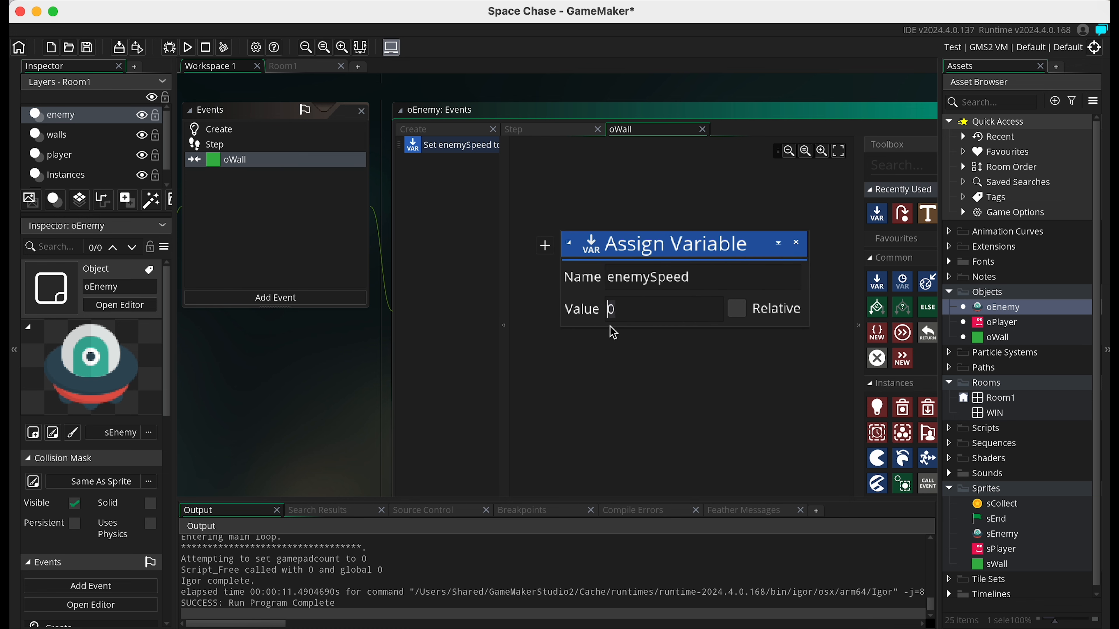
{"action": "type", "text": "enemy"}
{"action": "left_click", "coordinate": [721, 331]}
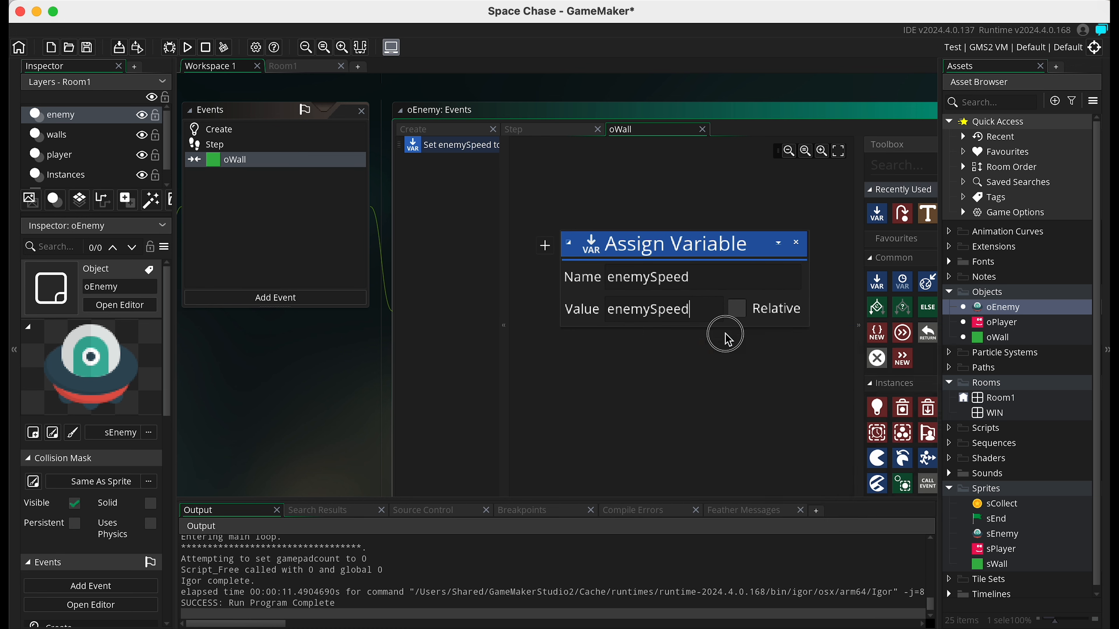
{"action": "type", "text": "*"}
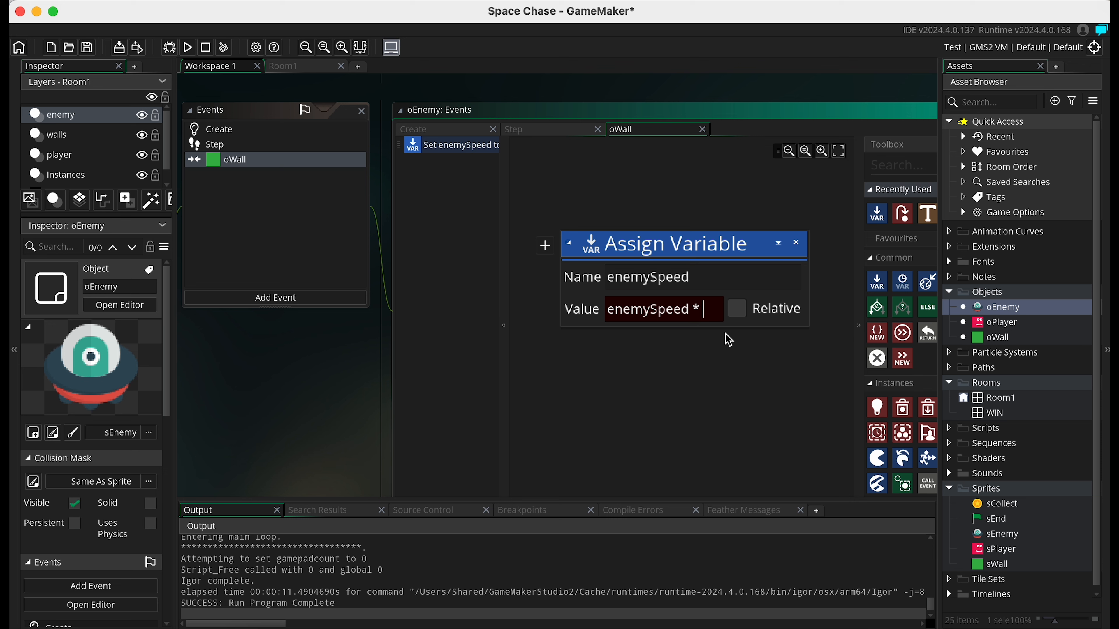
{"action": "type", "text": " -1"}
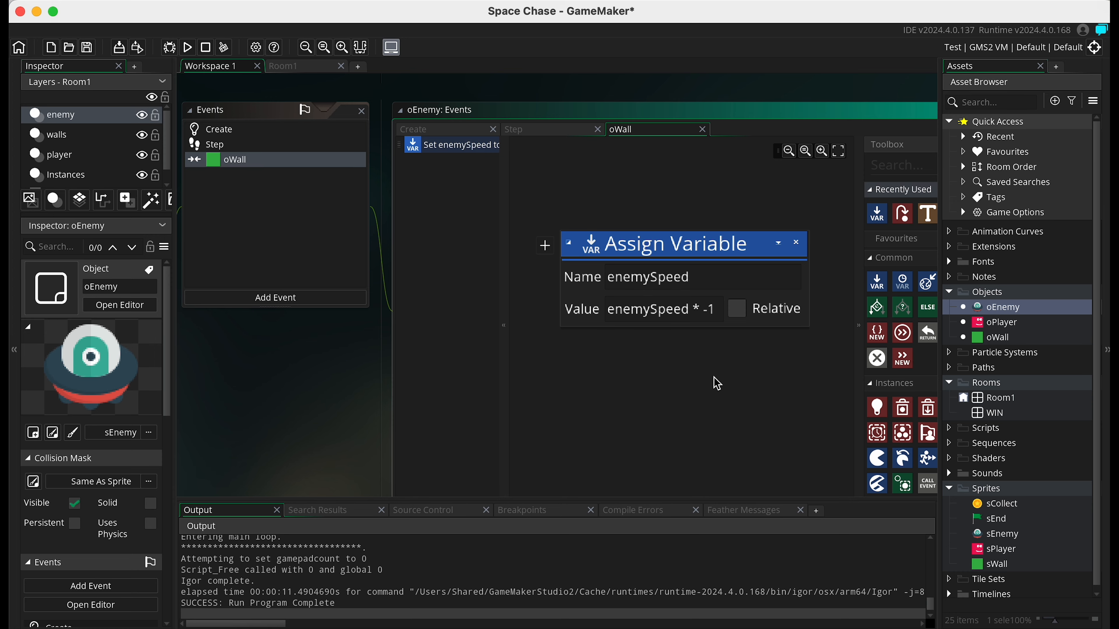
Step: Run the game to check how the enemies behave at the walls, and close the game window
{"action": "left_click", "coordinate": [187, 47]}
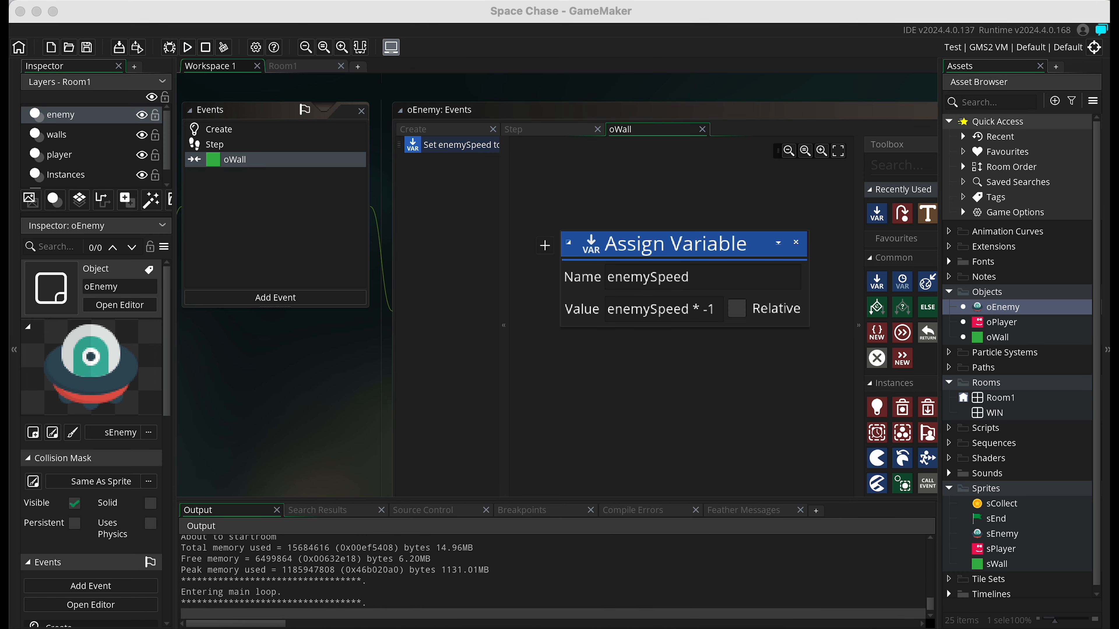
{"action": "left_click_drag", "start_coordinate": [625, 154], "coordinate": [769, 45]}
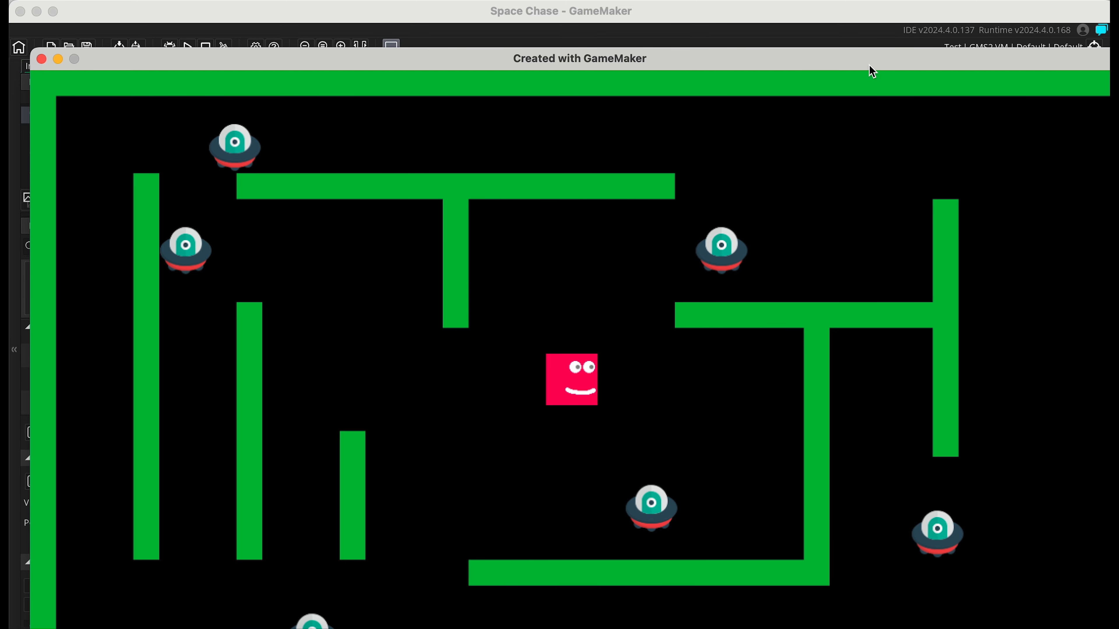
{"action": "left_click_drag", "start_coordinate": [859, 67], "coordinate": [854, 60]}
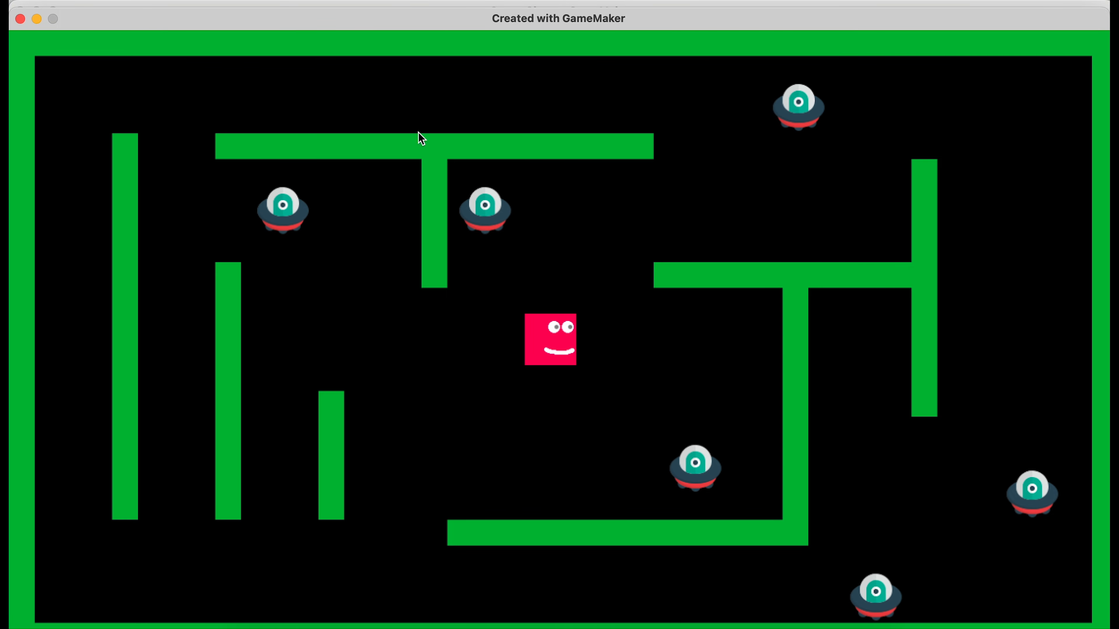
{"action": "left_click", "coordinate": [20, 19]}
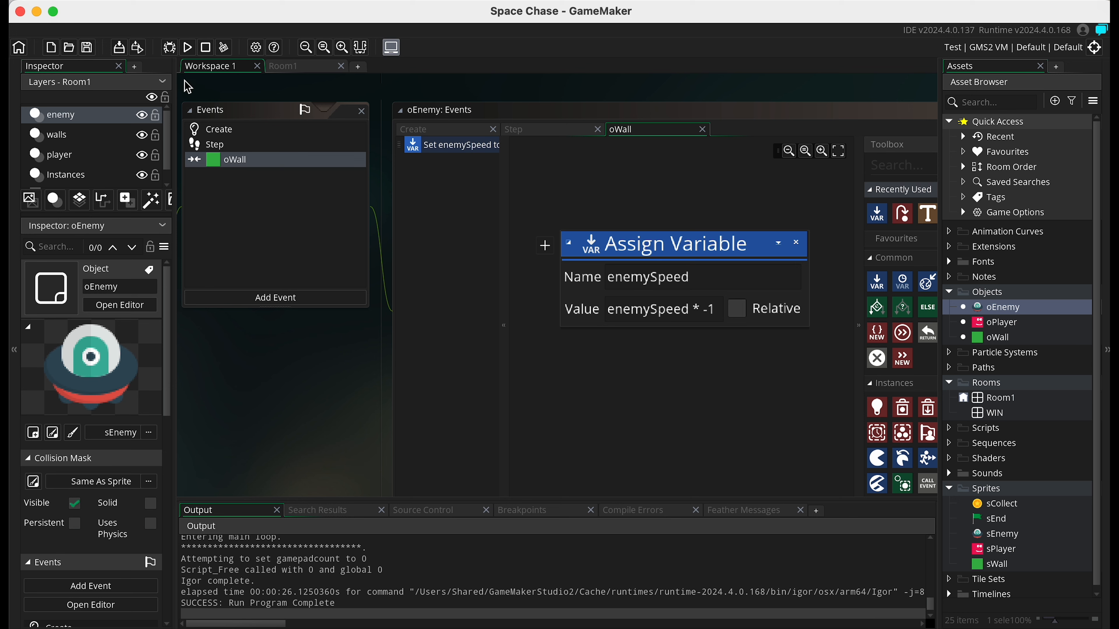
Step: Review the Assign Variable action in oEnemy's Step event
{"action": "left_click", "coordinate": [221, 145]}
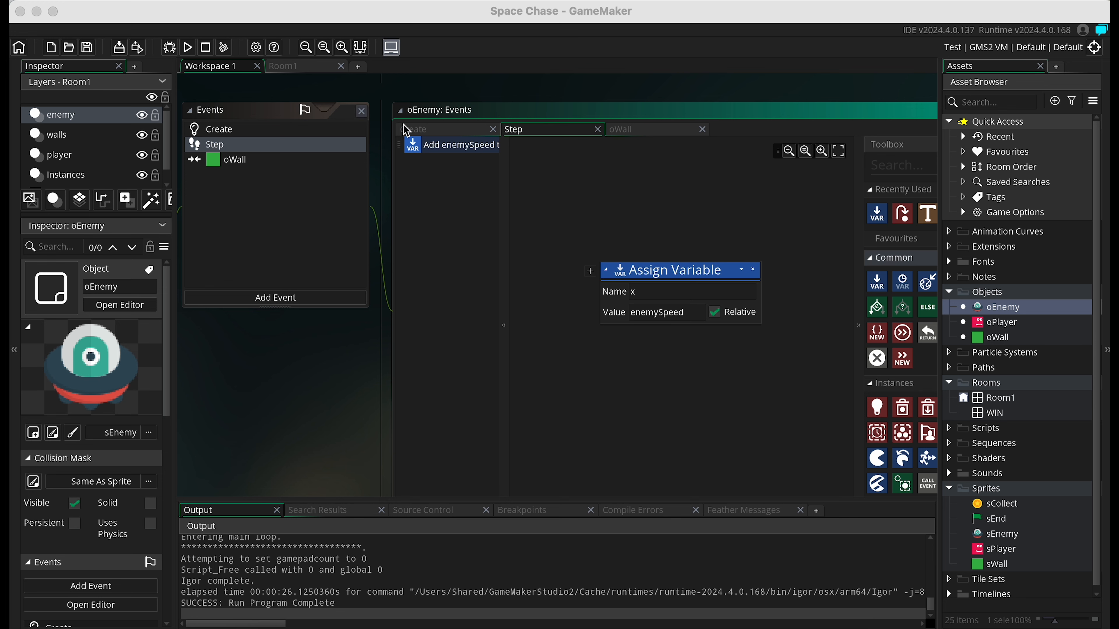
{"action": "scroll", "coordinate": [305, 391], "scroll_direction": "left", "scroll_amount": 3}
{"action": "scroll", "coordinate": [304, 391], "scroll_direction": "left", "scroll_amount": 2}
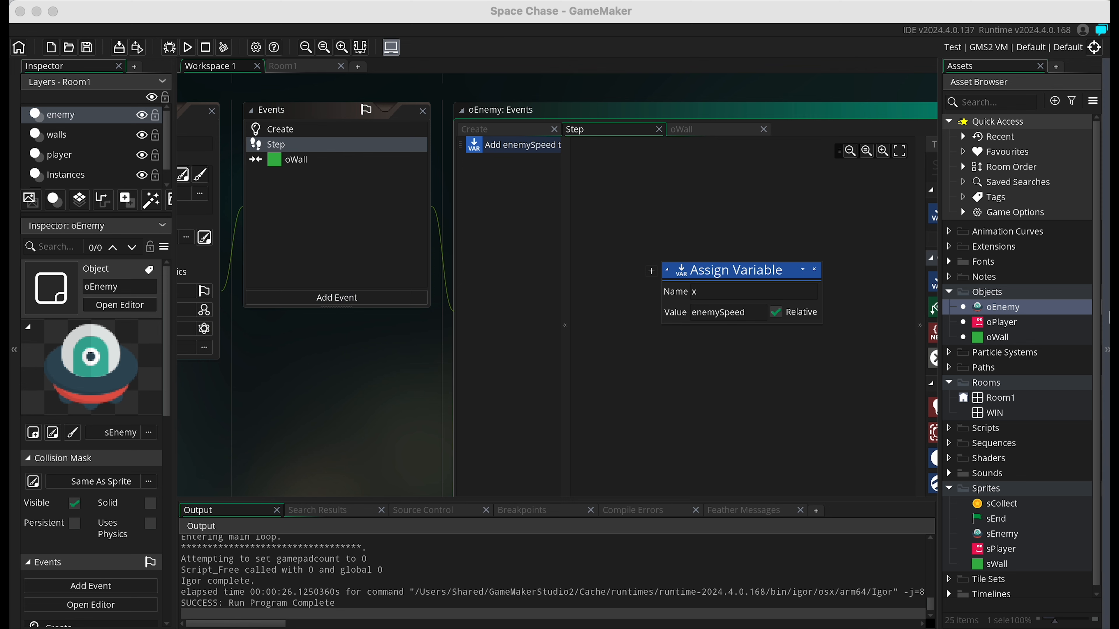
Step: Add a Collision event with oEnemy to the oPlayer object
{"action": "double_click", "coordinate": [1004, 325]}
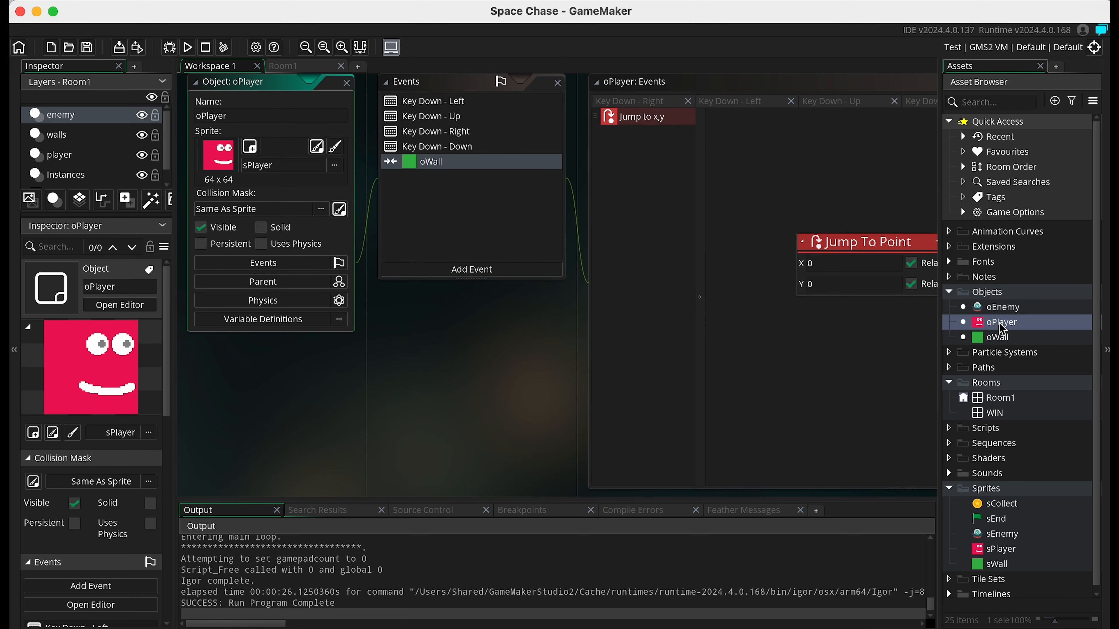
{"action": "left_click", "coordinate": [500, 271]}
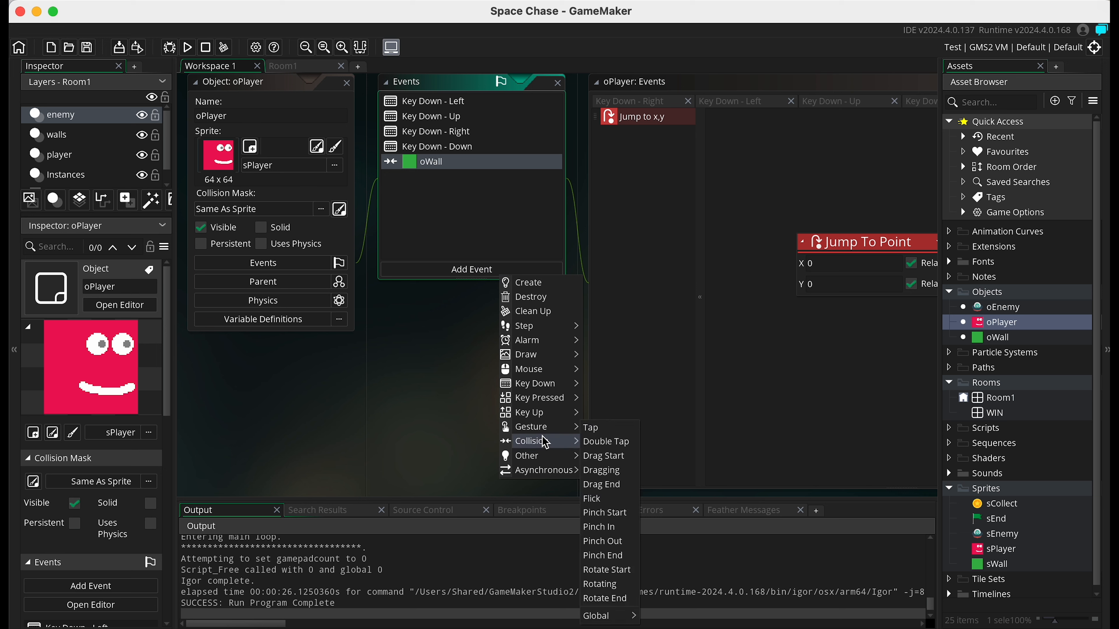
{"action": "mouse_move", "coordinate": [559, 445]}
{"action": "mouse_move", "coordinate": [598, 443]}
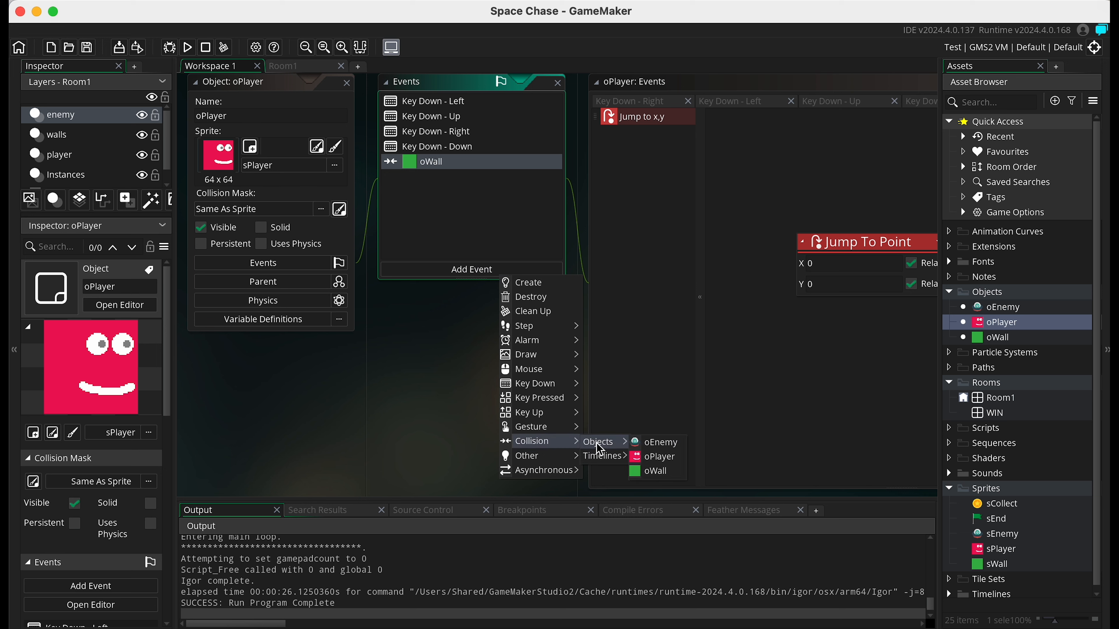
{"action": "left_click", "coordinate": [662, 442]}
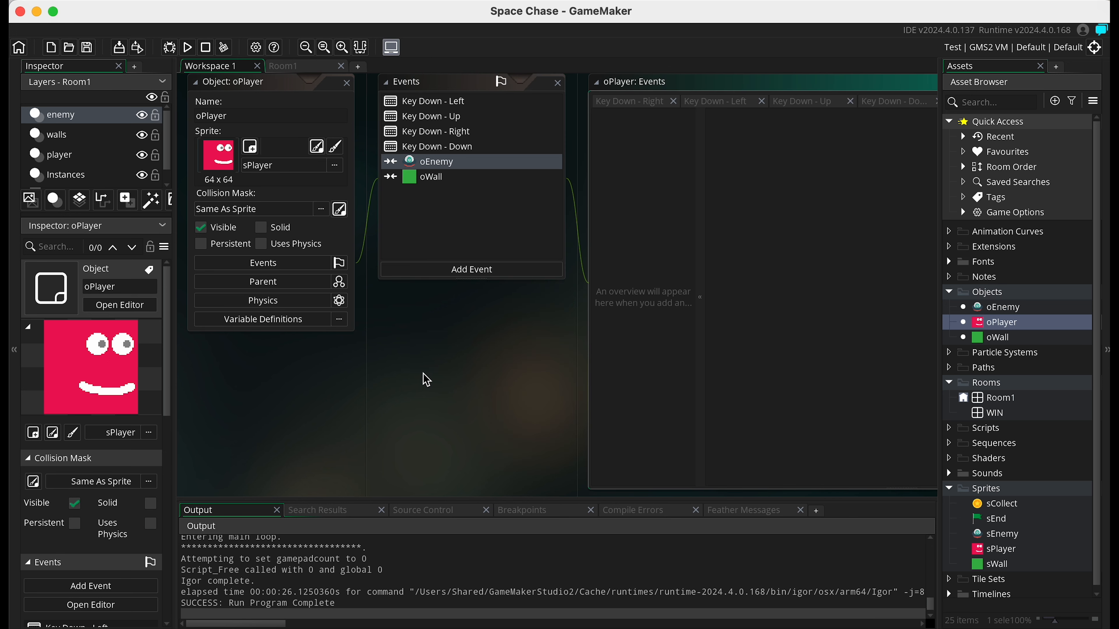
Step: Add a Restart Game action to oPlayer's oEnemy collision event
{"action": "left_click", "coordinate": [878, 137]}
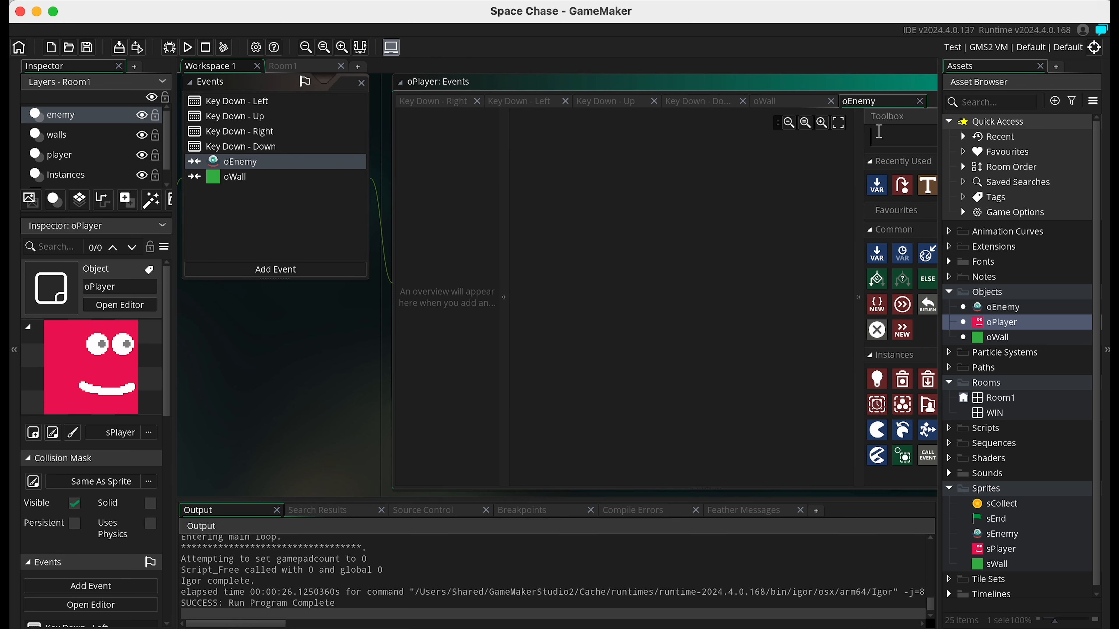
{"action": "type", "text": "resta"}
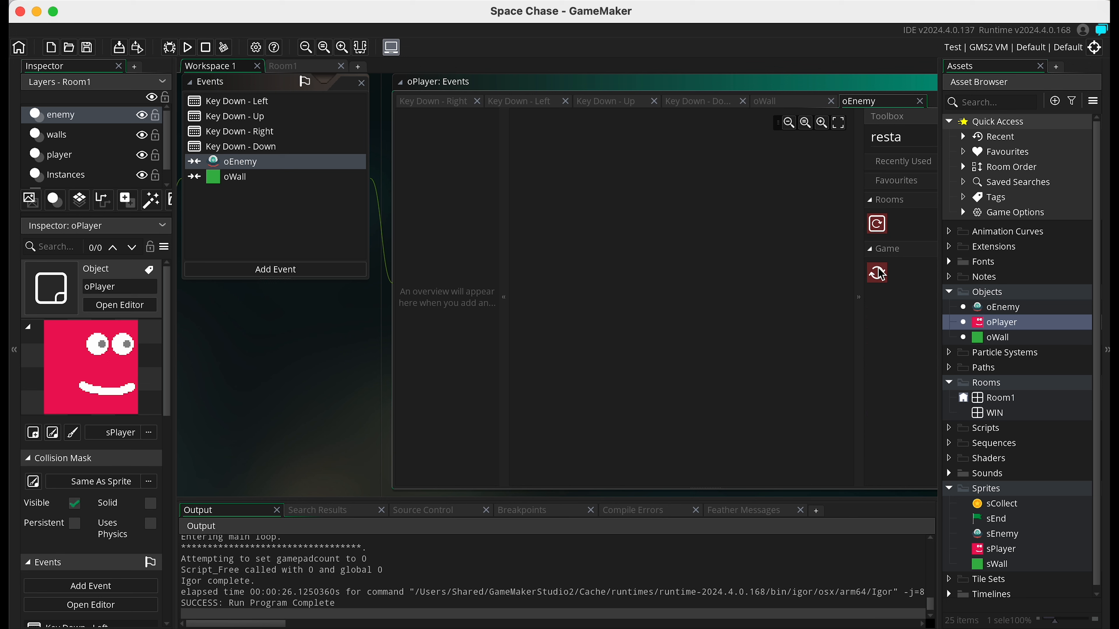
{"action": "left_click_drag", "start_coordinate": [876, 272], "coordinate": [667, 307]}
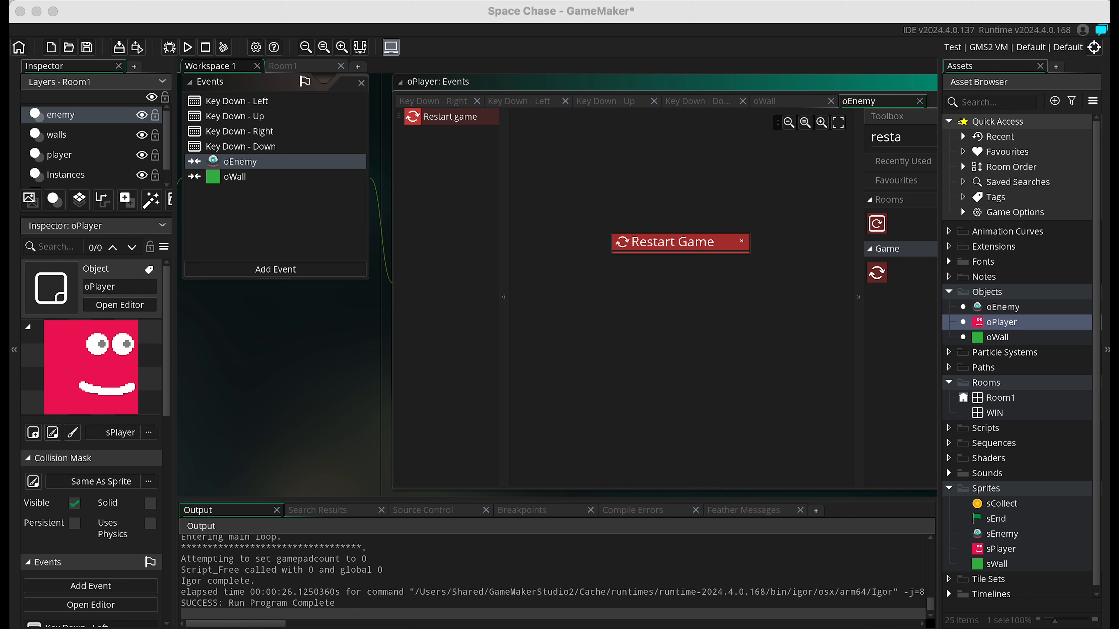
Step: Run the game, steer the player into an enemy to test the restart, and close the game window
{"action": "left_click", "coordinate": [188, 48]}
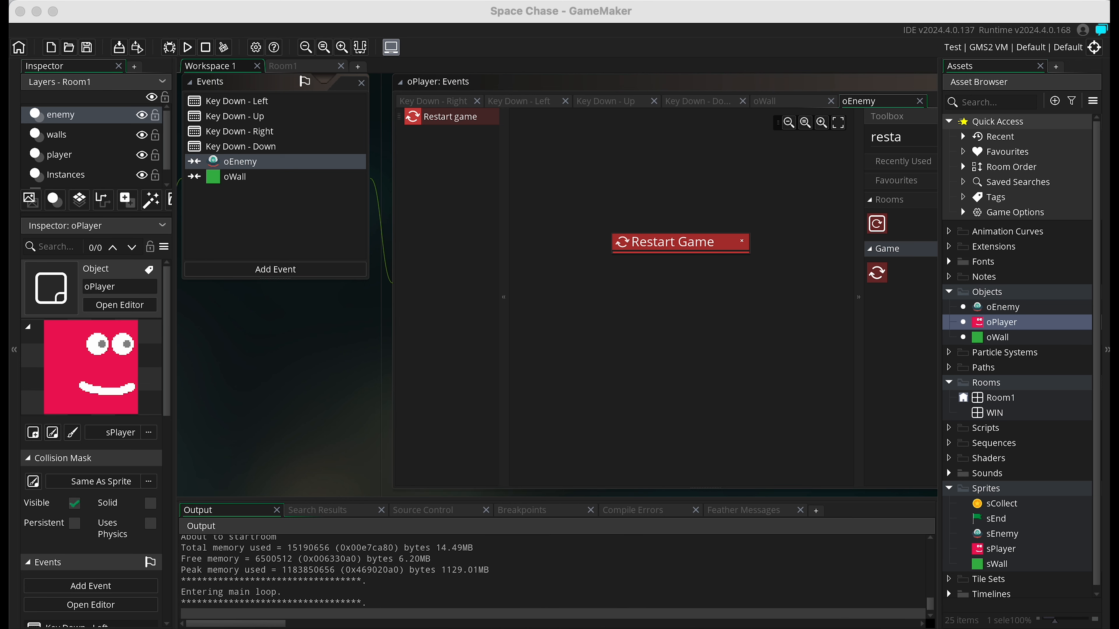
{"action": "left_click_drag", "start_coordinate": [746, 64], "coordinate": [706, 34]}
{"action": "key", "text": "Up"}
{"action": "key", "text": "Up"}
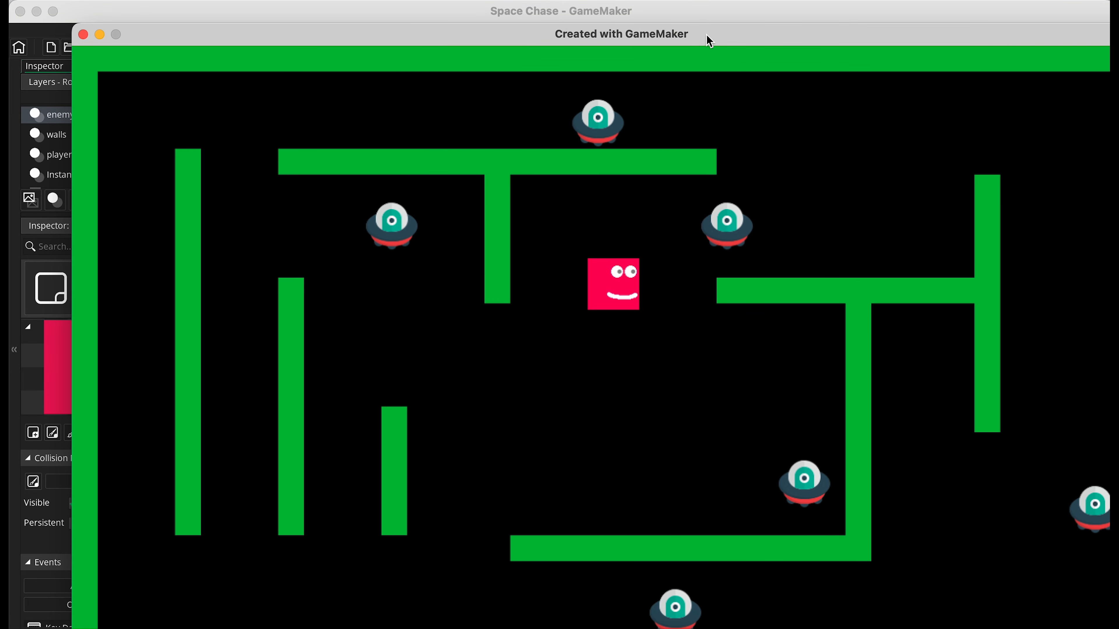
{"action": "key", "text": "Right"}
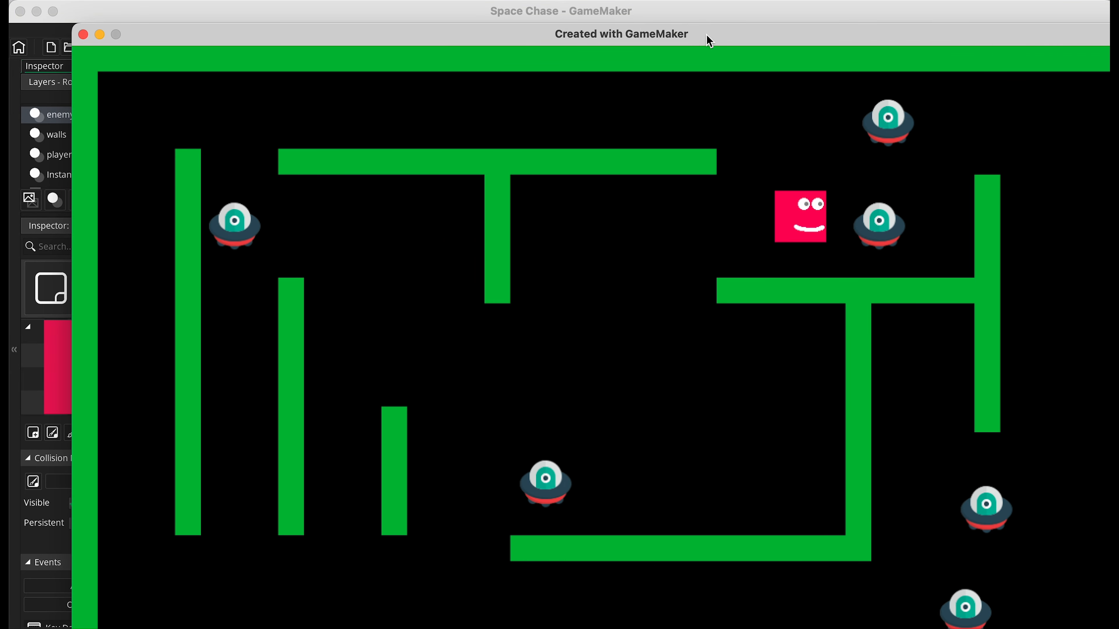
{"action": "key", "text": "Left"}
{"action": "key", "text": "Down"}
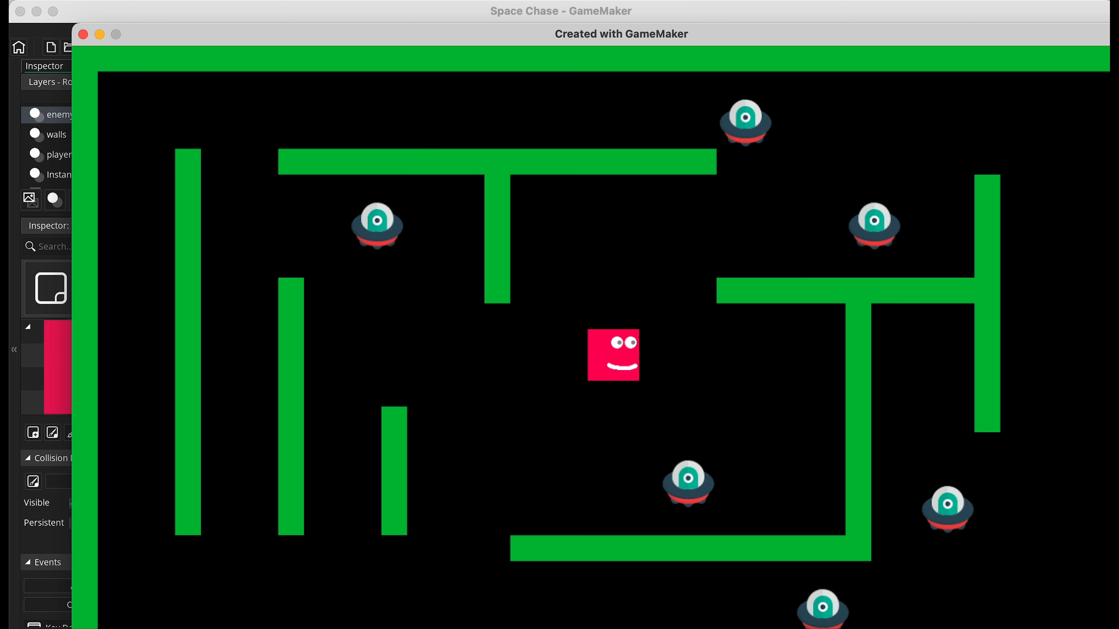
{"action": "left_click", "coordinate": [82, 34]}
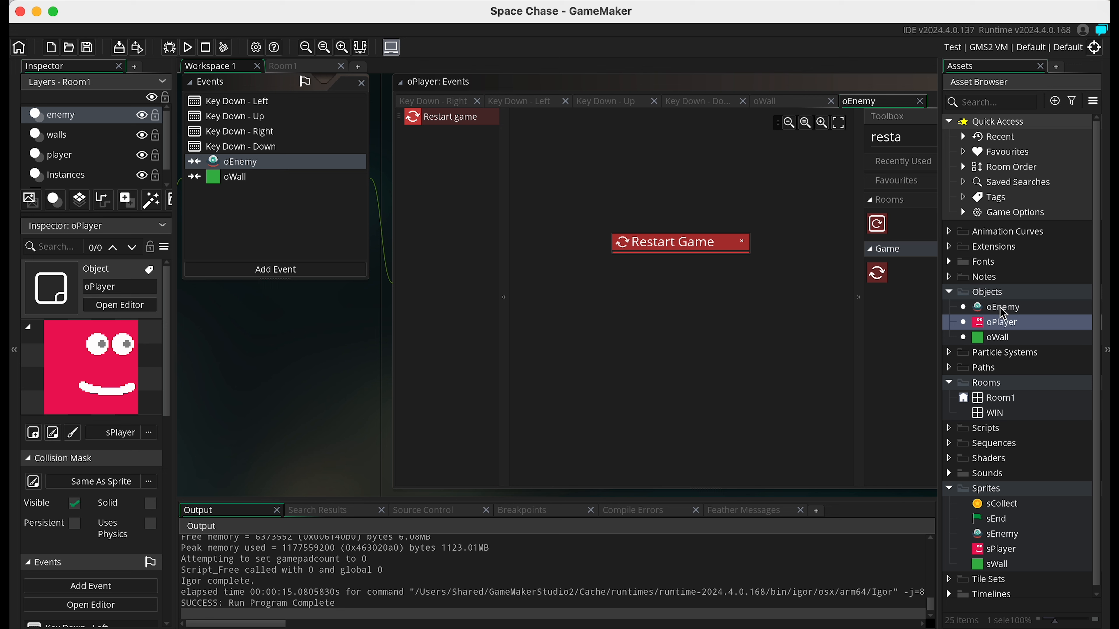
Step: Create a new object in the Objects group and name it oCollect
{"action": "left_click", "coordinate": [985, 289]}
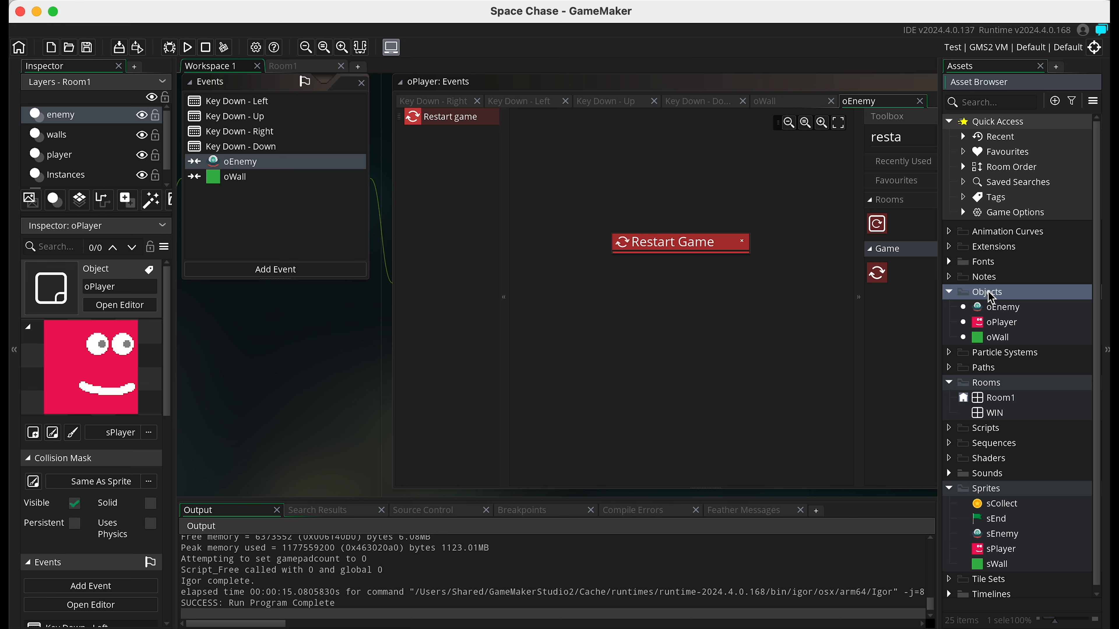
{"action": "right_click", "coordinate": [988, 292]}
{"action": "mouse_move", "coordinate": [954, 305]}
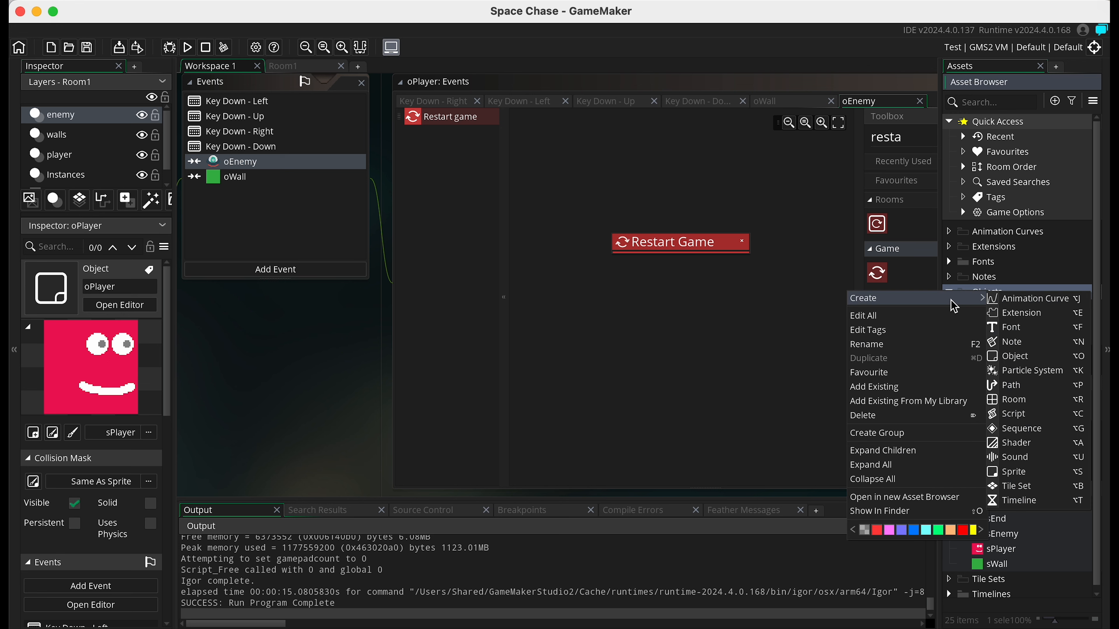
{"action": "left_click", "coordinate": [1022, 353]}
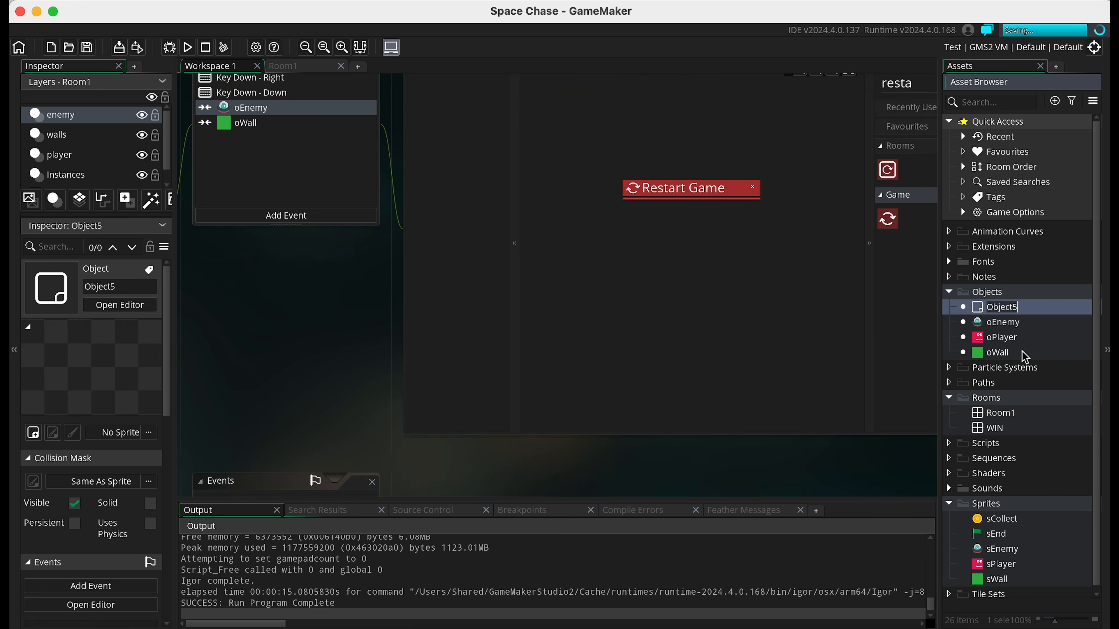
{"action": "type", "text": "oCollect"}
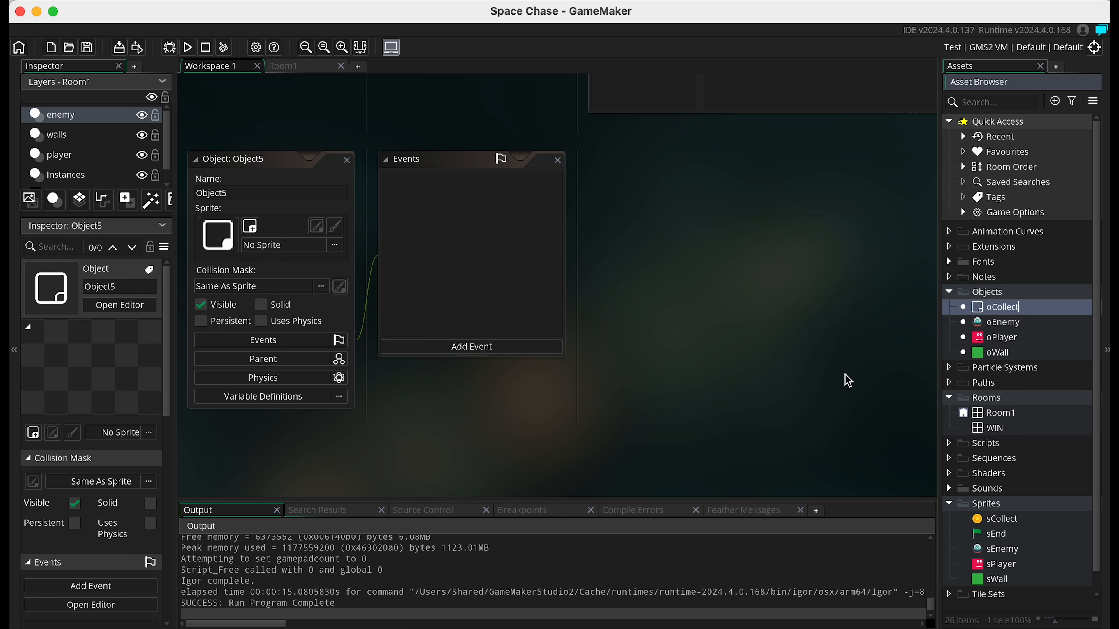
{"action": "key", "text": "Return"}
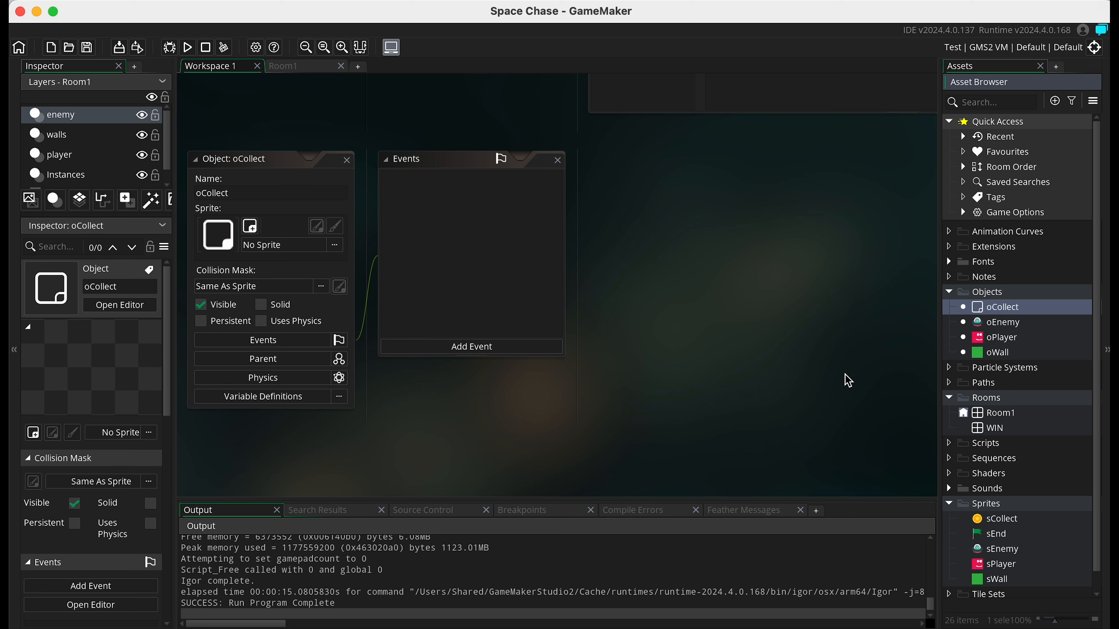
Step: Assign the sCollect sprite to the oCollect object
{"action": "left_click", "coordinate": [271, 245]}
{"action": "double_click", "coordinate": [441, 274]}
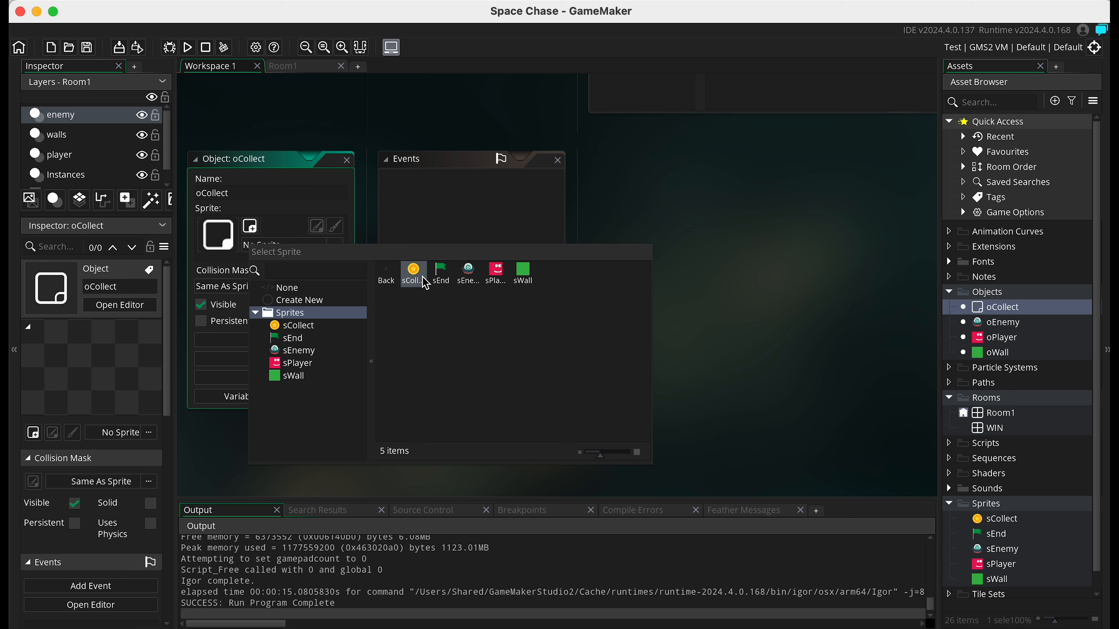
{"action": "double_click", "coordinate": [413, 275]}
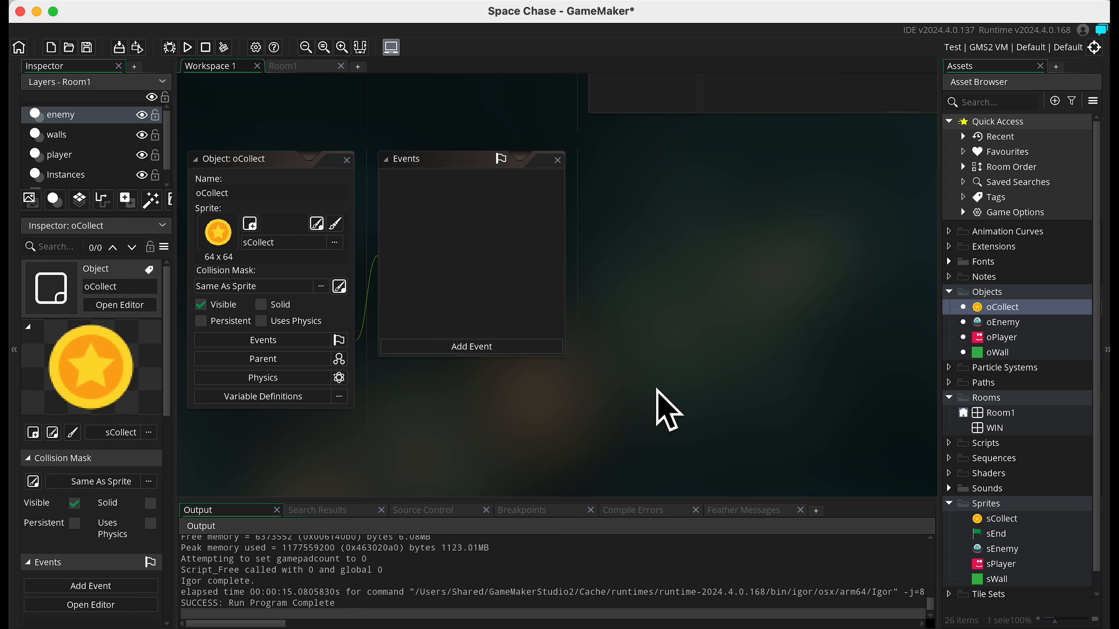
Step: Add a new instance layer to Room1 and rename it collect
{"action": "left_click", "coordinate": [1002, 417]}
{"action": "double_click", "coordinate": [1002, 421]}
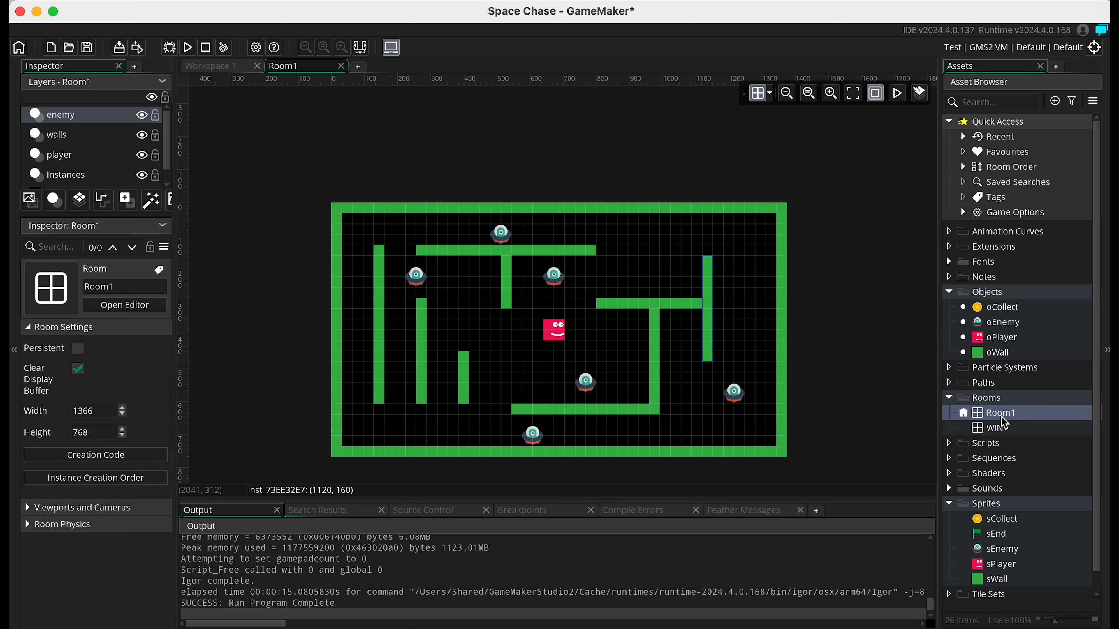
{"action": "left_click", "coordinate": [53, 199]}
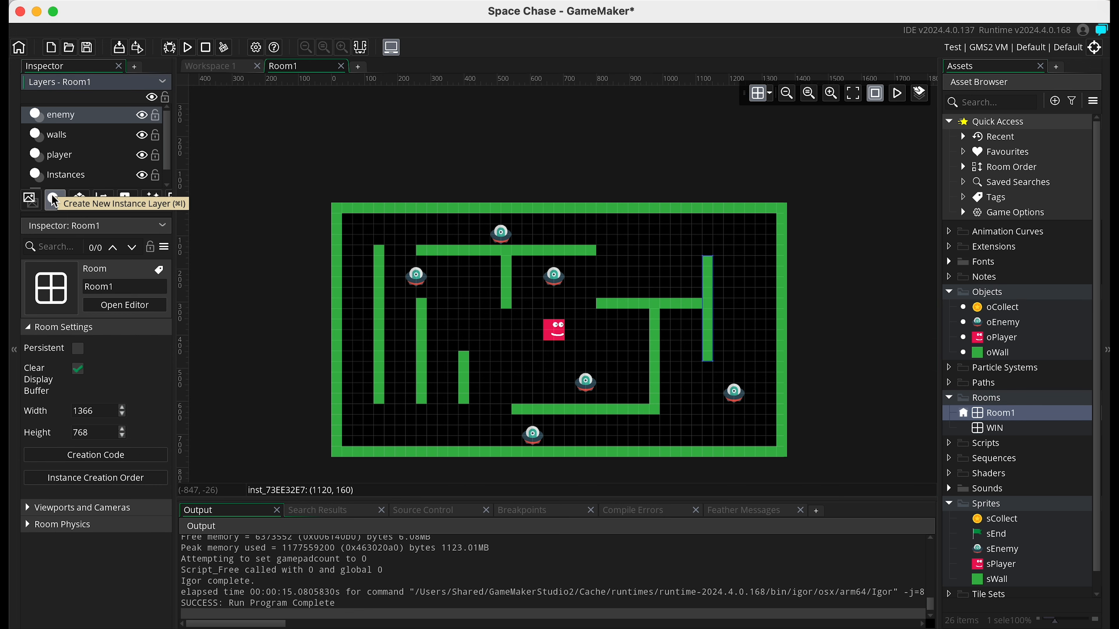
{"action": "right_click", "coordinate": [82, 121]}
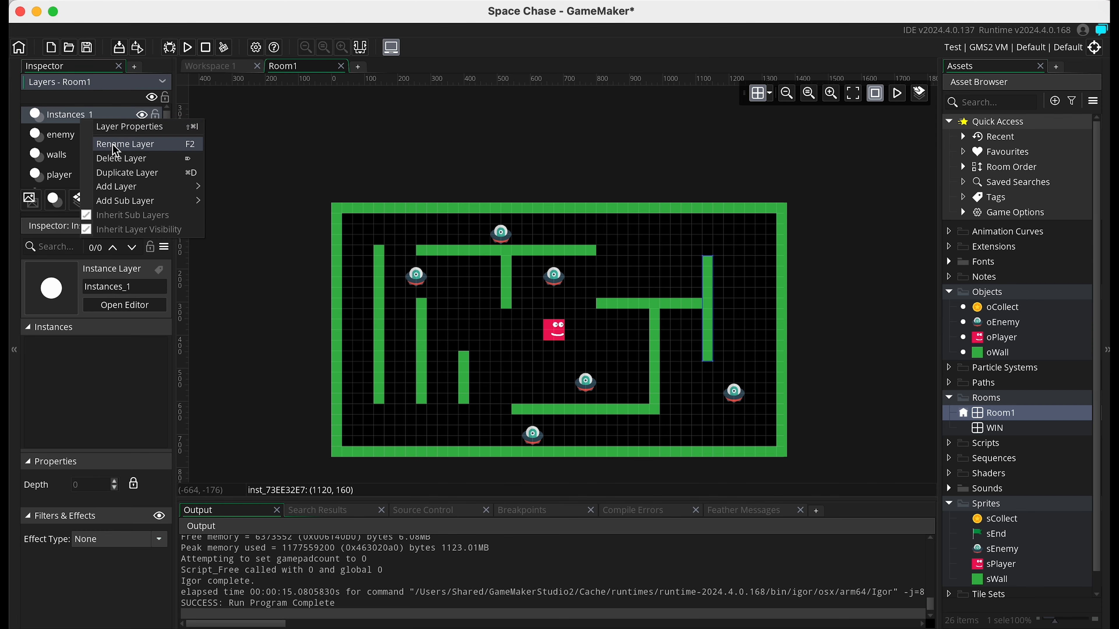
{"action": "left_click", "coordinate": [115, 144]}
{"action": "type", "text": "collec"}
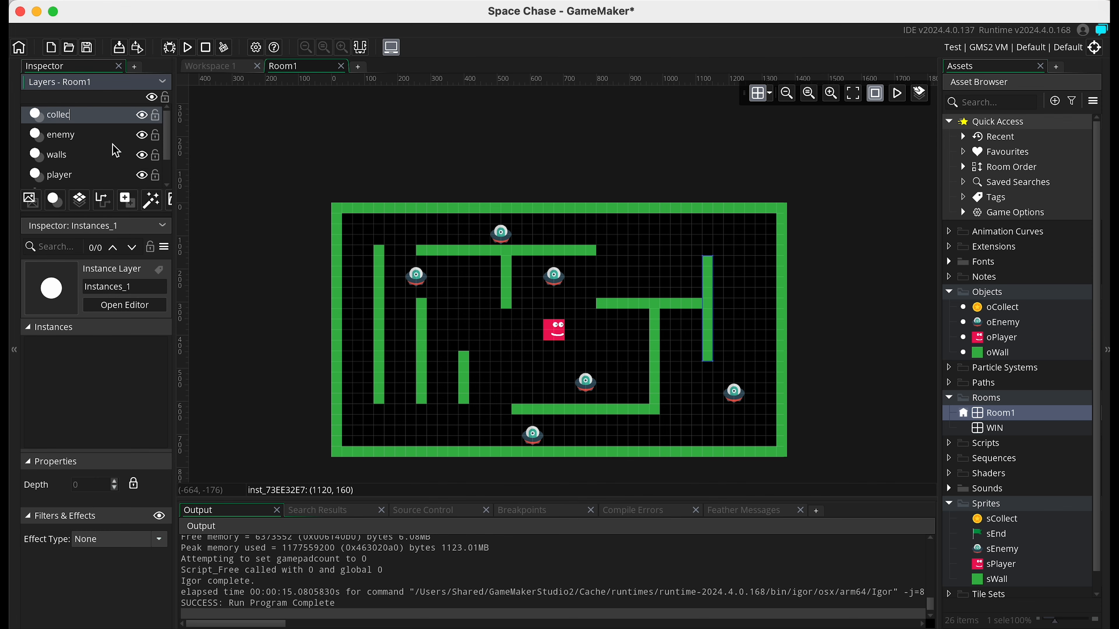
{"action": "type", "text": "t"}
{"action": "key", "text": "Return"}
Step: Place six oCollect coins on the collect layer, spread among the walls and along the upper corridor of Room1
{"action": "scroll", "coordinate": [561, 263], "scroll_direction": "up", "scroll_amount": 5}
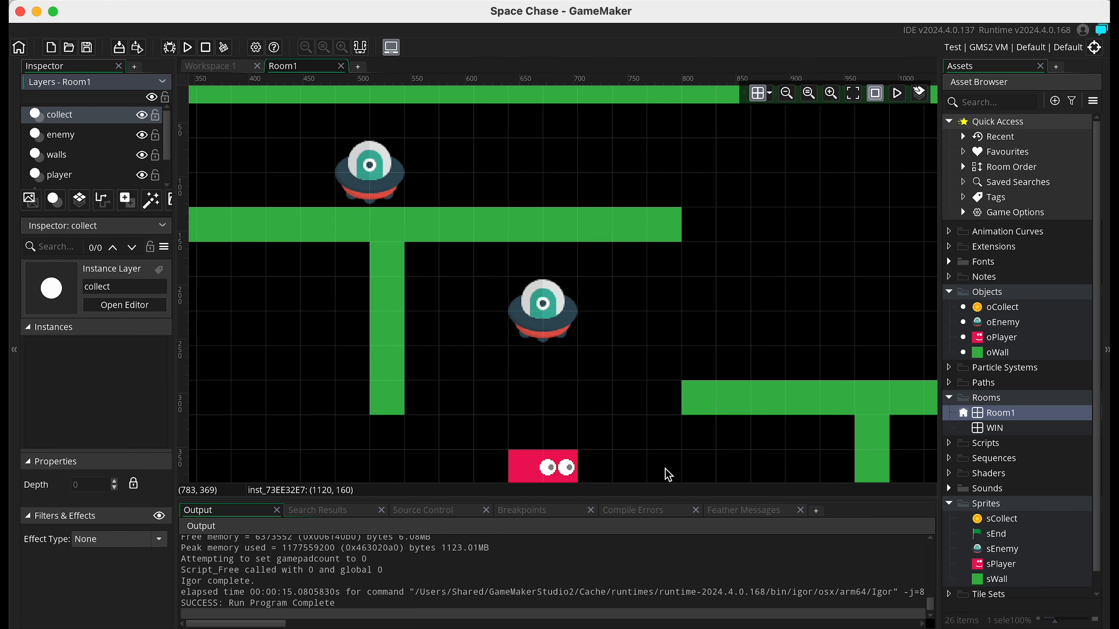
{"action": "scroll", "coordinate": [617, 419], "scroll_direction": "down", "scroll_amount": 4}
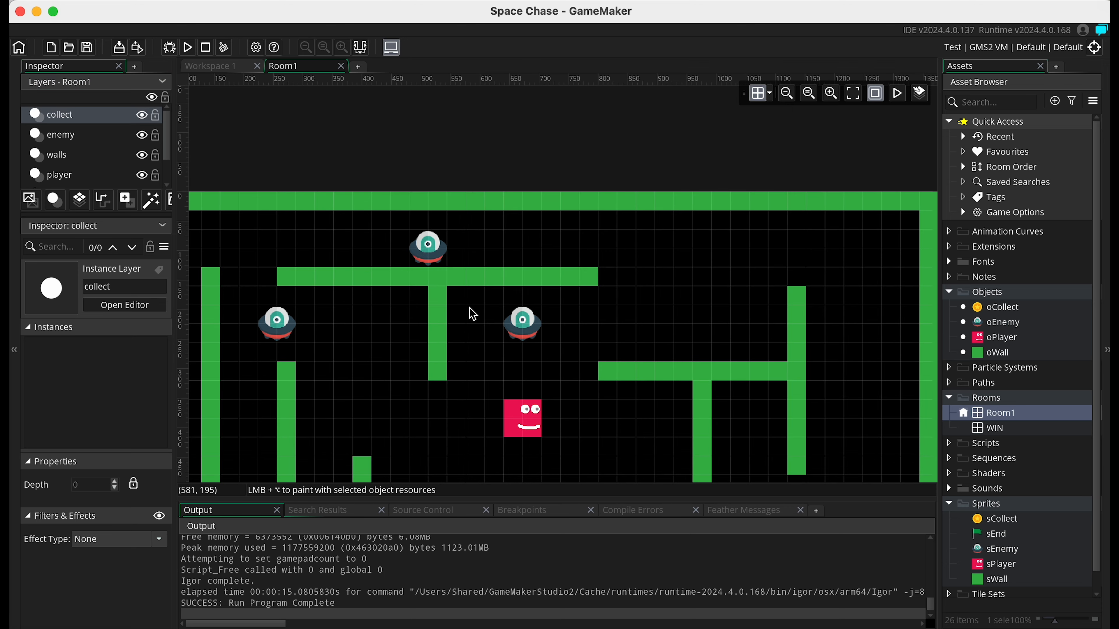
{"action": "scroll", "coordinate": [578, 367], "scroll_direction": "up", "scroll_amount": 3}
{"action": "scroll", "coordinate": [576, 361], "scroll_direction": "down", "scroll_amount": 2}
{"action": "scroll", "coordinate": [931, 307], "scroll_direction": "up", "scroll_amount": 1}
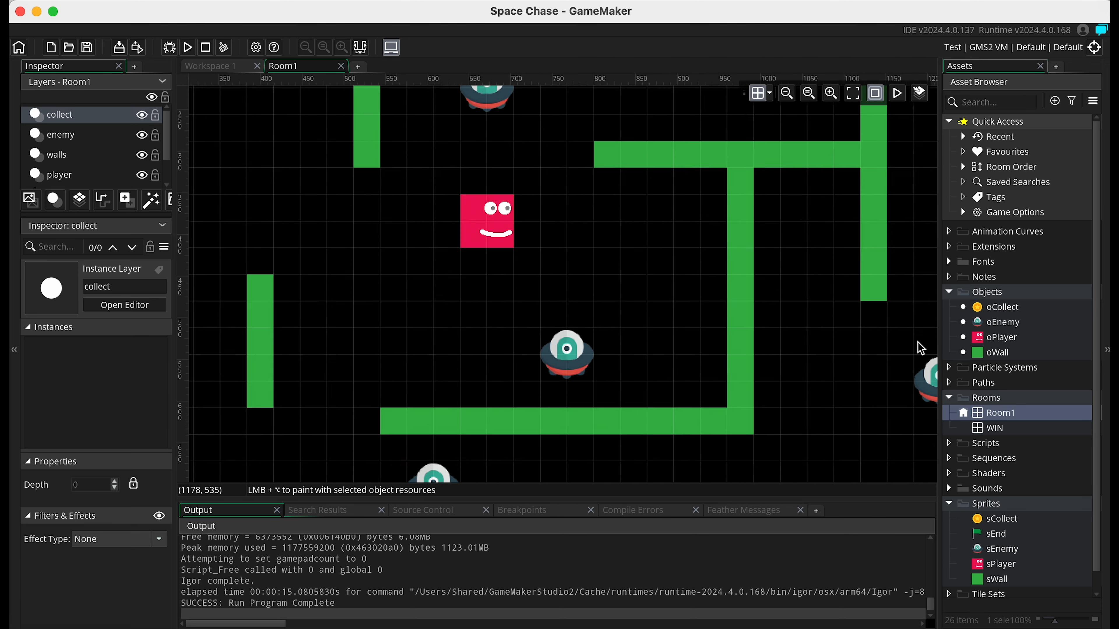
{"action": "left_click_drag", "start_coordinate": [985, 308], "coordinate": [365, 249]}
{"action": "scroll", "coordinate": [451, 275], "scroll_direction": "down", "scroll_amount": 2}
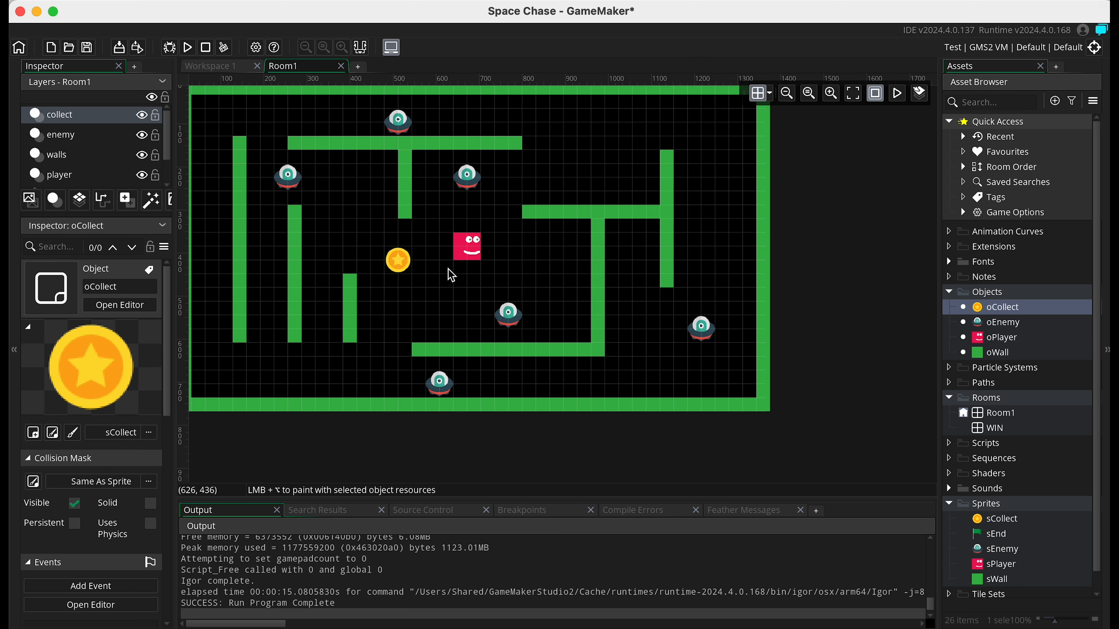
{"action": "left_click_drag", "start_coordinate": [999, 308], "coordinate": [646, 247]}
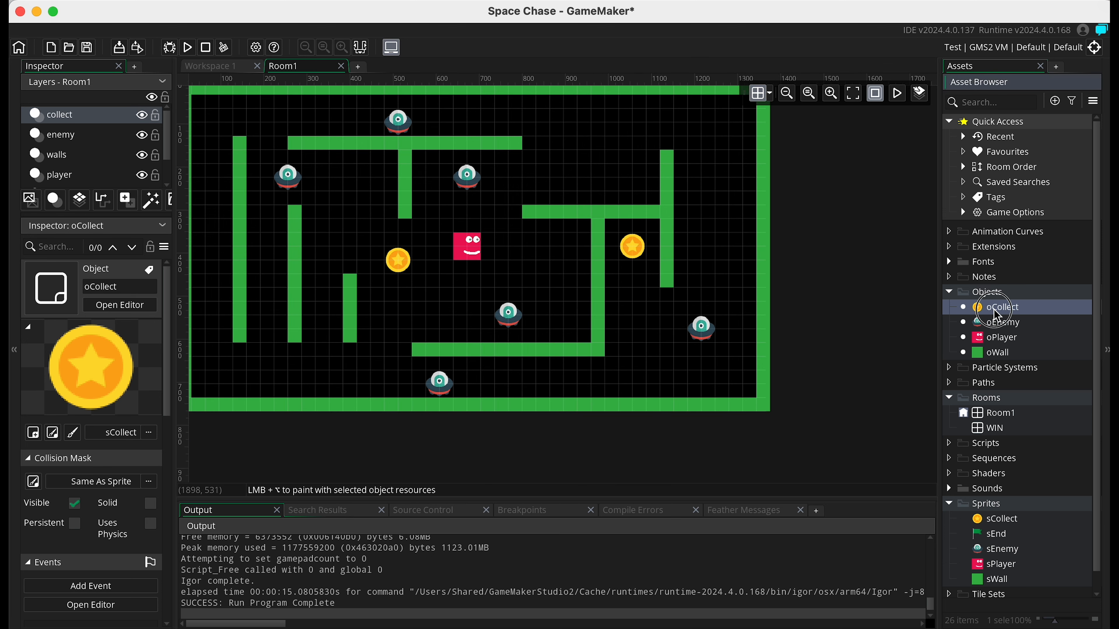
{"action": "left_click_drag", "start_coordinate": [1009, 307], "coordinate": [260, 314]}
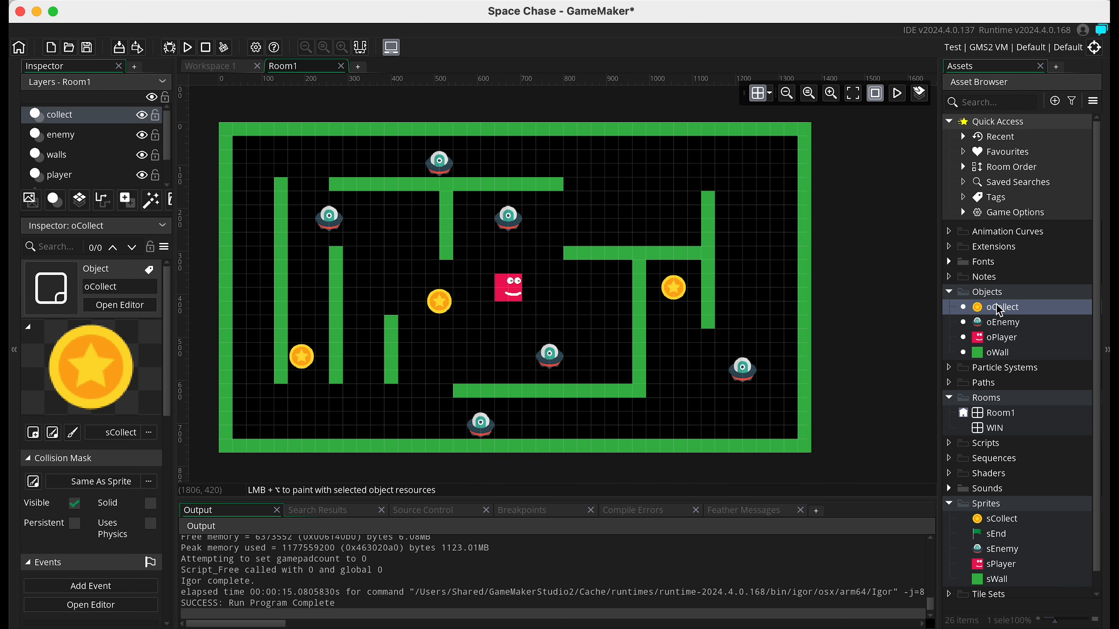
{"action": "mouse_move", "coordinate": [1000, 307]}
{"action": "left_mouse_down"}
{"action": "mouse_move", "coordinate": [373, 181]}
{"action": "mouse_move", "coordinate": [277, 180]}
{"action": "mouse_move", "coordinate": [260, 164]}
{"action": "left_mouse_up"}
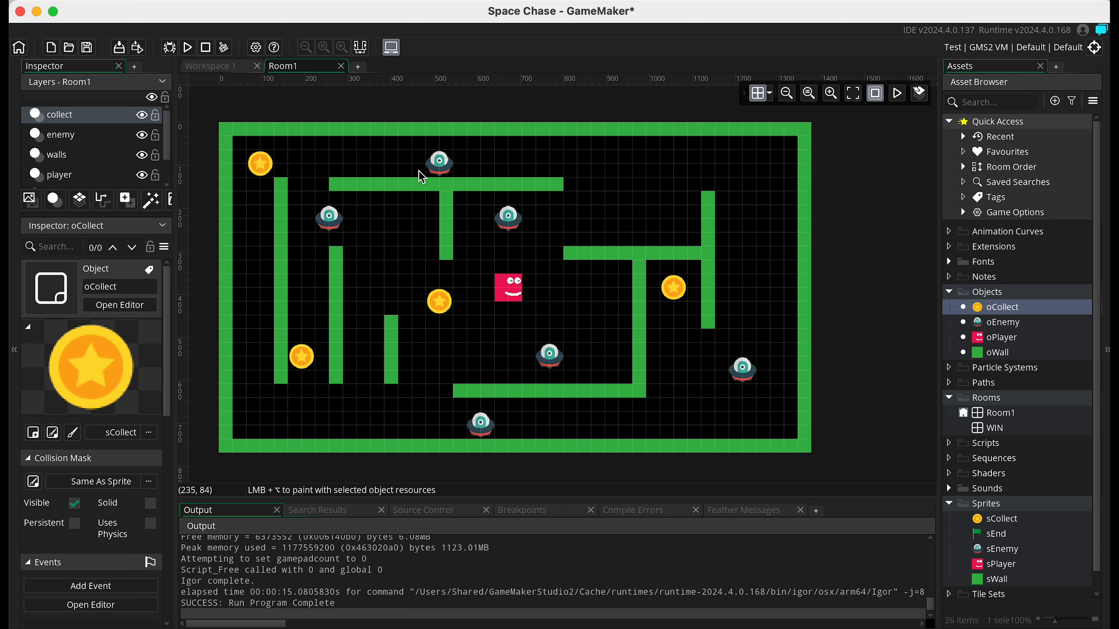
{"action": "left_click_drag", "start_coordinate": [1000, 308], "coordinate": [632, 163]}
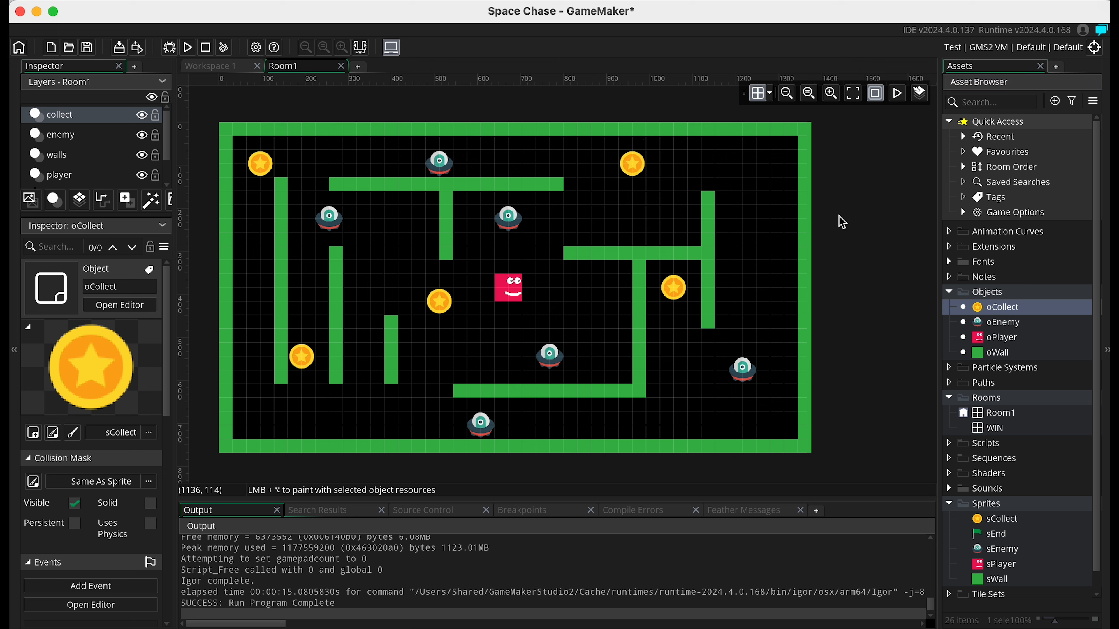
{"action": "mouse_move", "coordinate": [1008, 314]}
{"action": "left_mouse_down"}
{"action": "mouse_move", "coordinate": [457, 392]}
{"action": "mouse_move", "coordinate": [380, 422]}
{"action": "mouse_move", "coordinate": [320, 402]}
{"action": "mouse_move", "coordinate": [364, 344]}
{"action": "mouse_move", "coordinate": [350, 345]}
{"action": "left_mouse_up"}
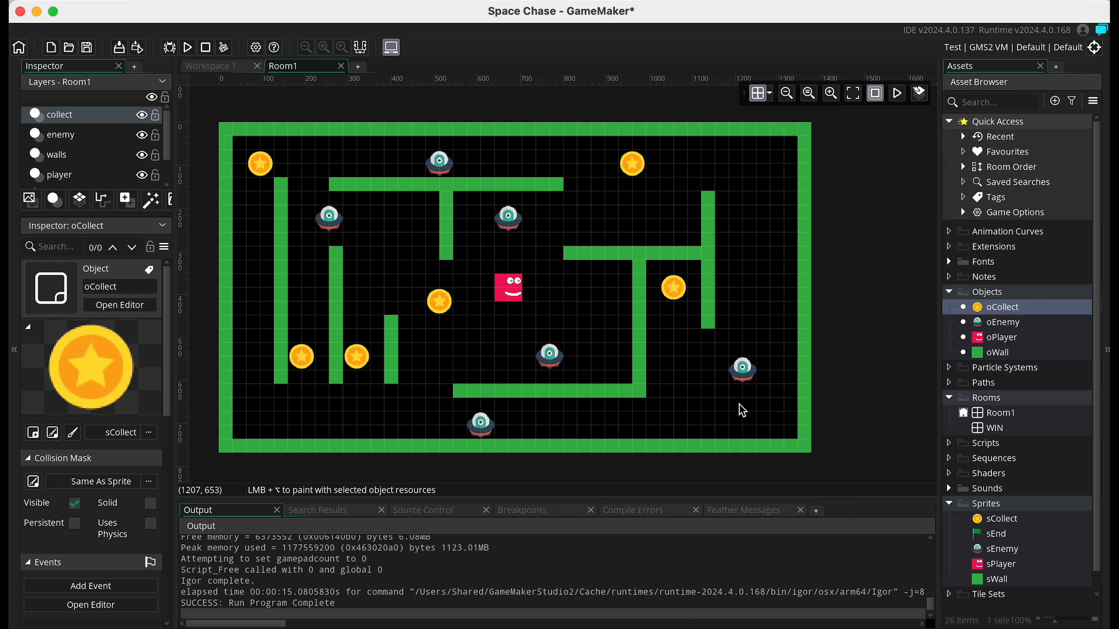
Step: Open the oCollect object and add a collision event with oPlayer
{"action": "double_click", "coordinate": [1002, 306]}
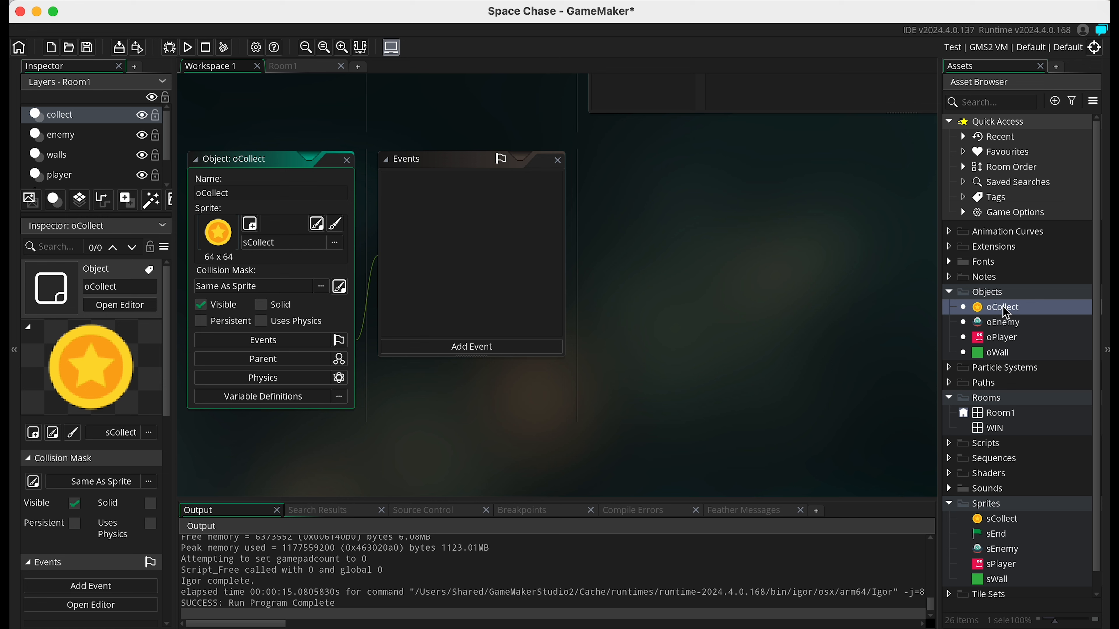
{"action": "left_click", "coordinate": [441, 346]}
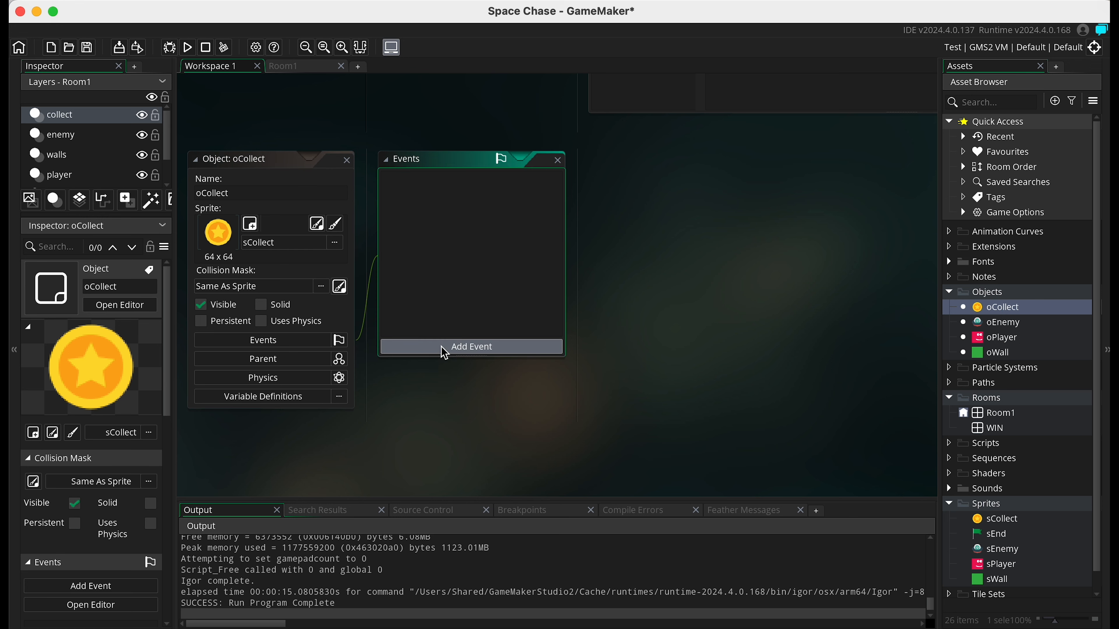
{"action": "left_click", "coordinate": [444, 352]}
{"action": "mouse_move", "coordinate": [501, 516]}
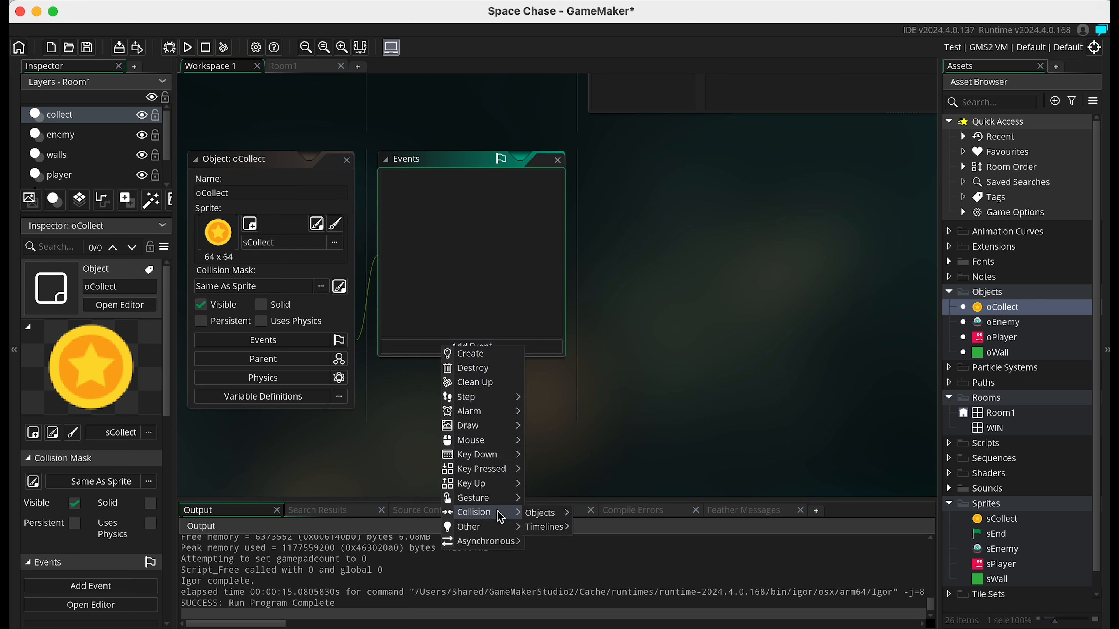
{"action": "mouse_move", "coordinate": [544, 513]}
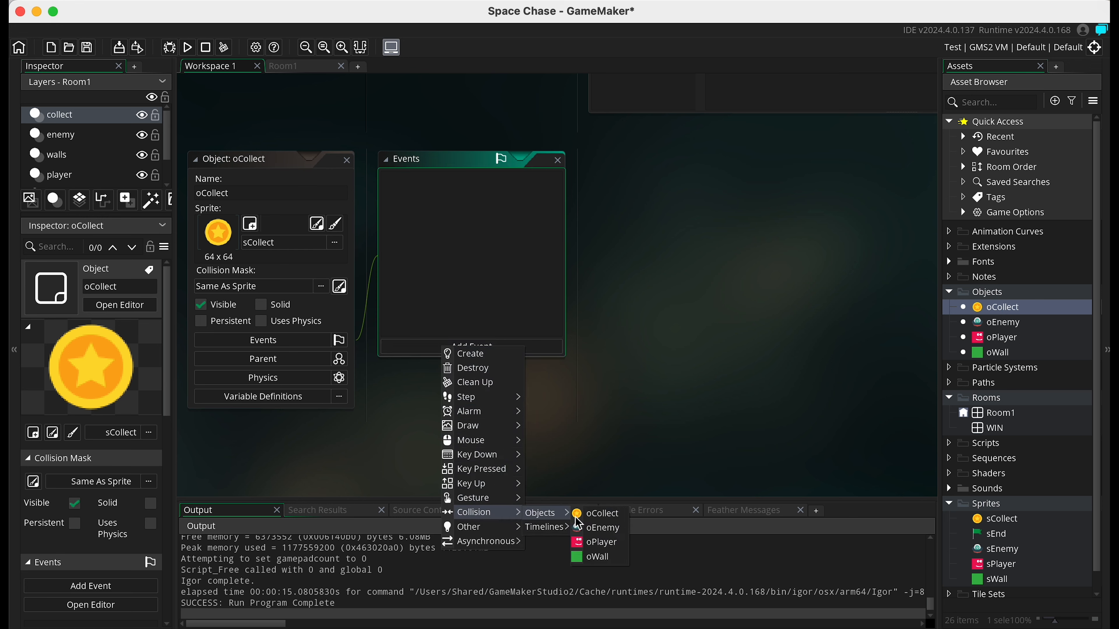
{"action": "left_click", "coordinate": [613, 544]}
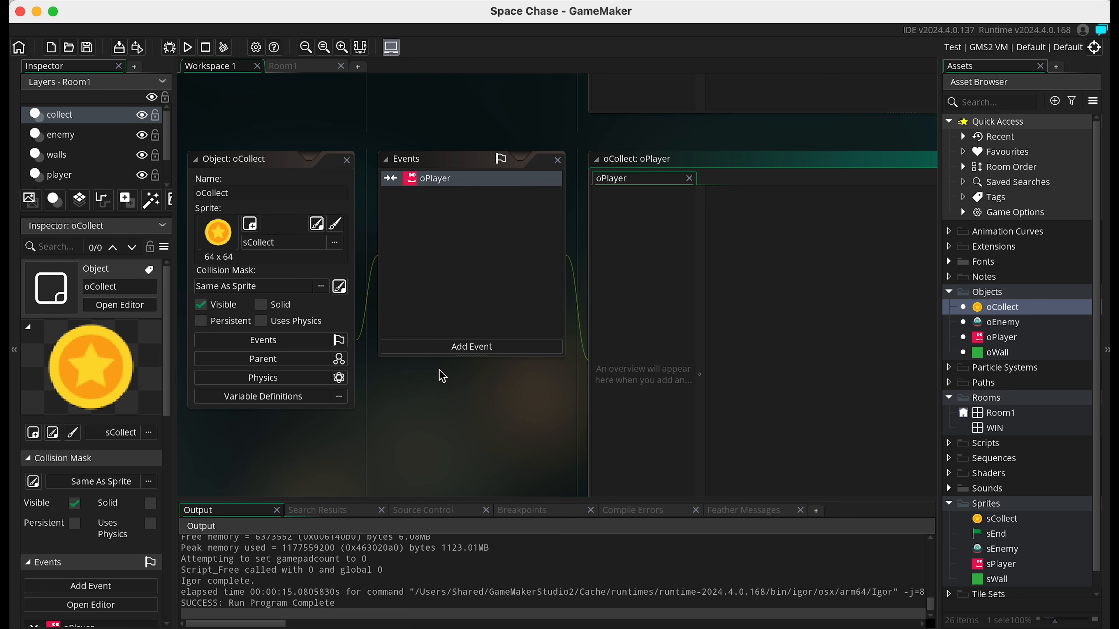
Step: In the oPlayer collision event, add a relative Assign Variable action for score with value 1, followed by a Destroy Instance action
{"action": "scroll", "coordinate": [439, 374], "scroll_direction": "right", "scroll_amount": 5}
{"action": "left_click_drag", "start_coordinate": [918, 271], "coordinate": [797, 301]}
{"action": "type", "text": "score"}
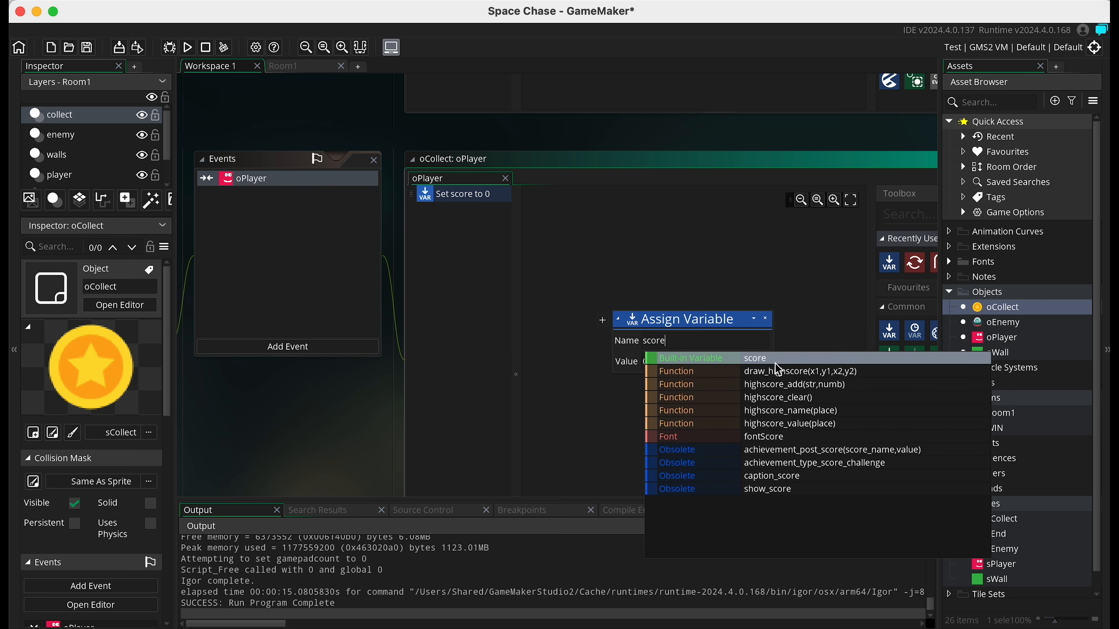
{"action": "left_click", "coordinate": [775, 359]}
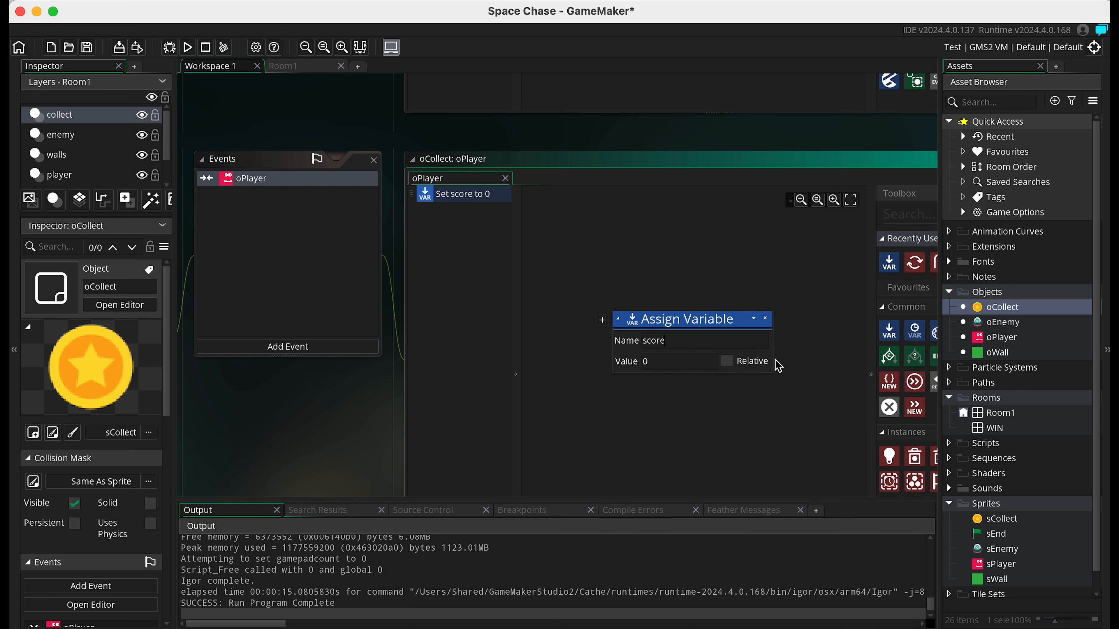
{"action": "left_click", "coordinate": [661, 362]}
{"action": "type", "text": "1"}
{"action": "left_click", "coordinate": [726, 362]}
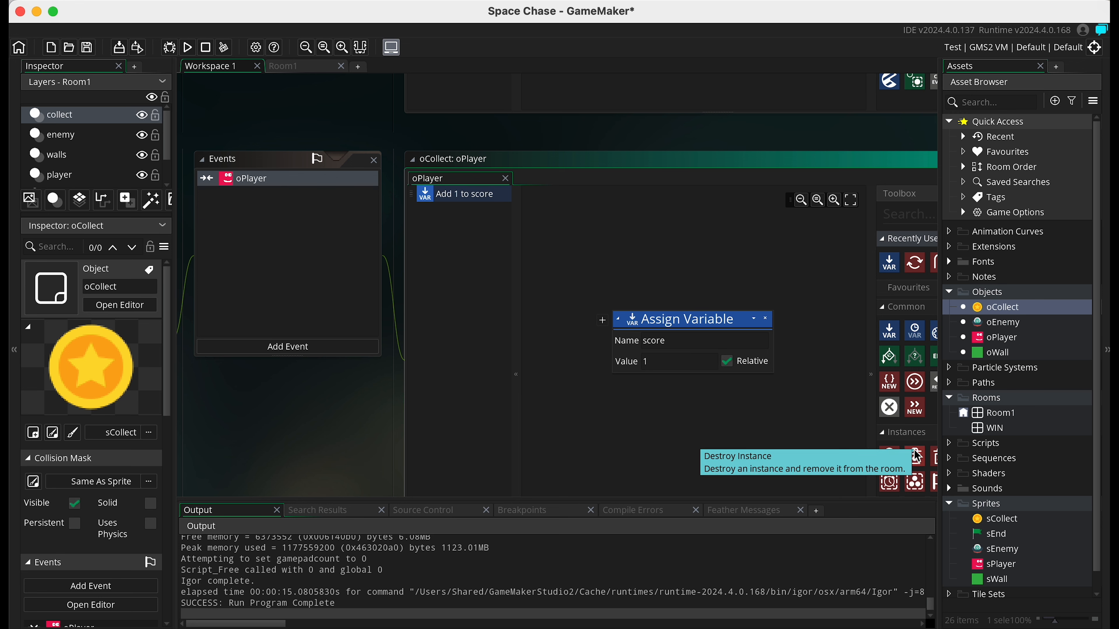
{"action": "left_click_drag", "start_coordinate": [915, 457], "coordinate": [637, 370]}
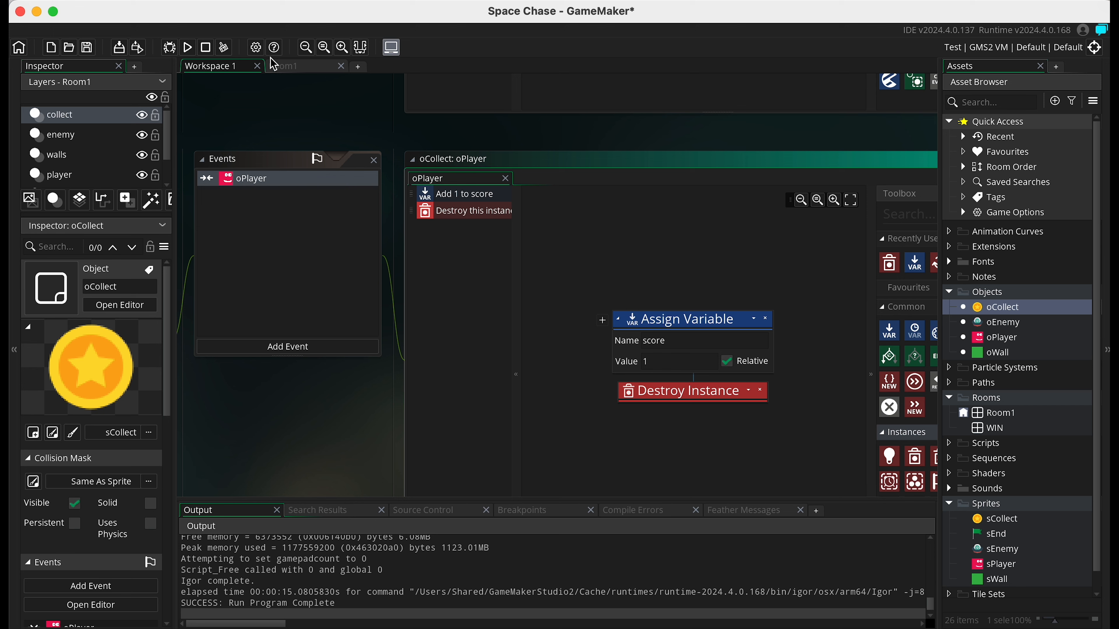
Step: Run the game, steer the player through the coins on the left side of the maze to test collecting, and close the game window
{"action": "left_click", "coordinate": [187, 48]}
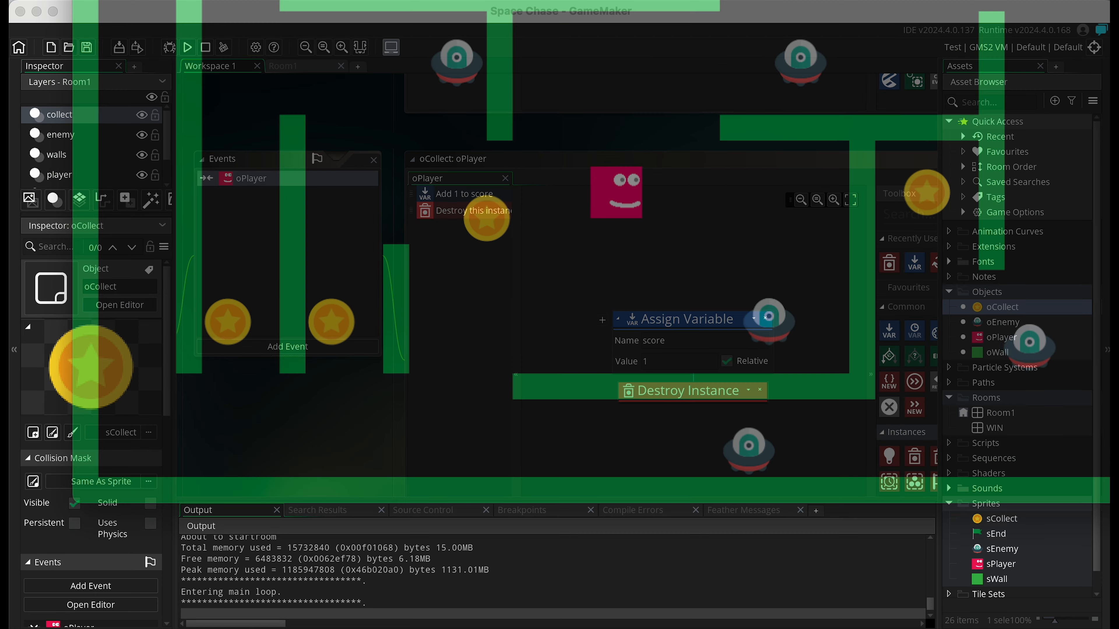
{"action": "left_click_drag", "start_coordinate": [725, 1], "coordinate": [709, 45]}
{"action": "key", "text": "Left"}
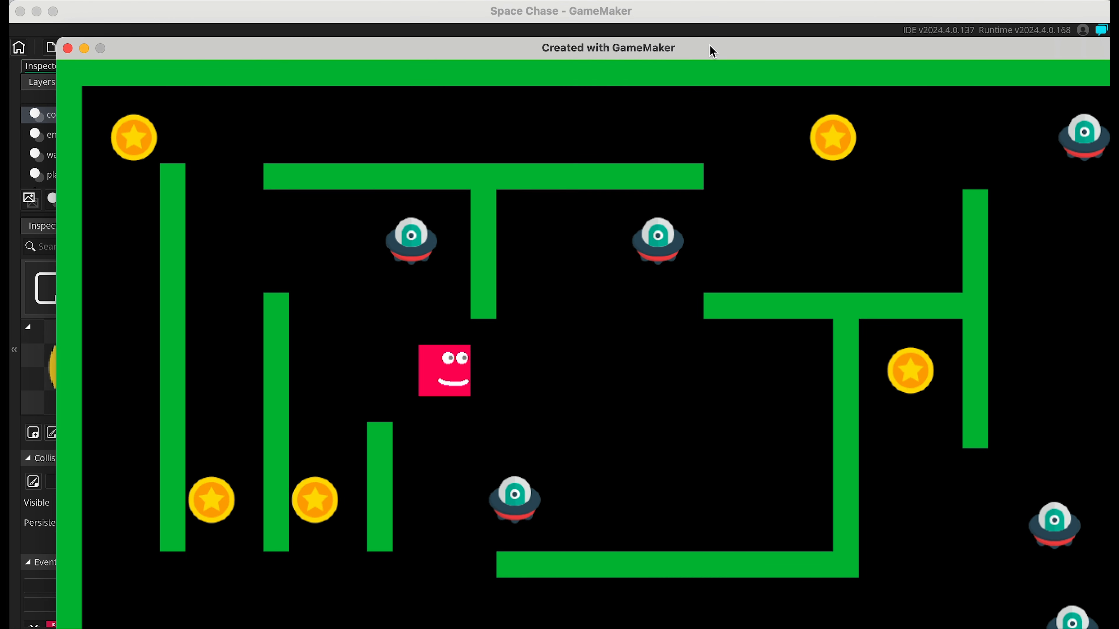
{"action": "key", "text": "Down"}
{"action": "key", "text": "Left"}
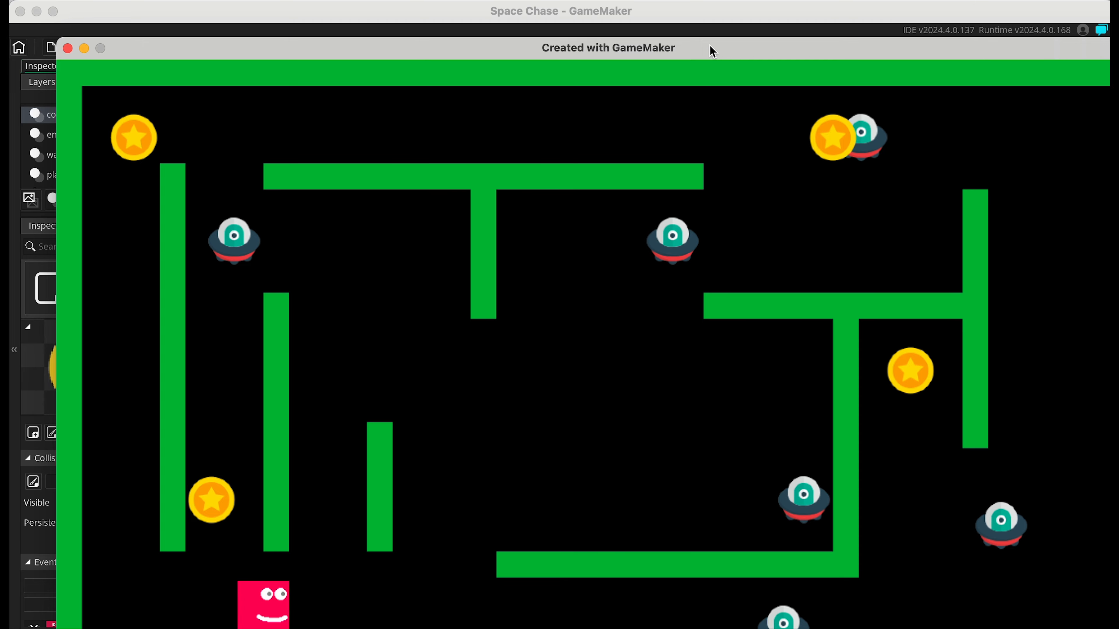
{"action": "key", "text": "Up"}
{"action": "key", "text": "Up"}
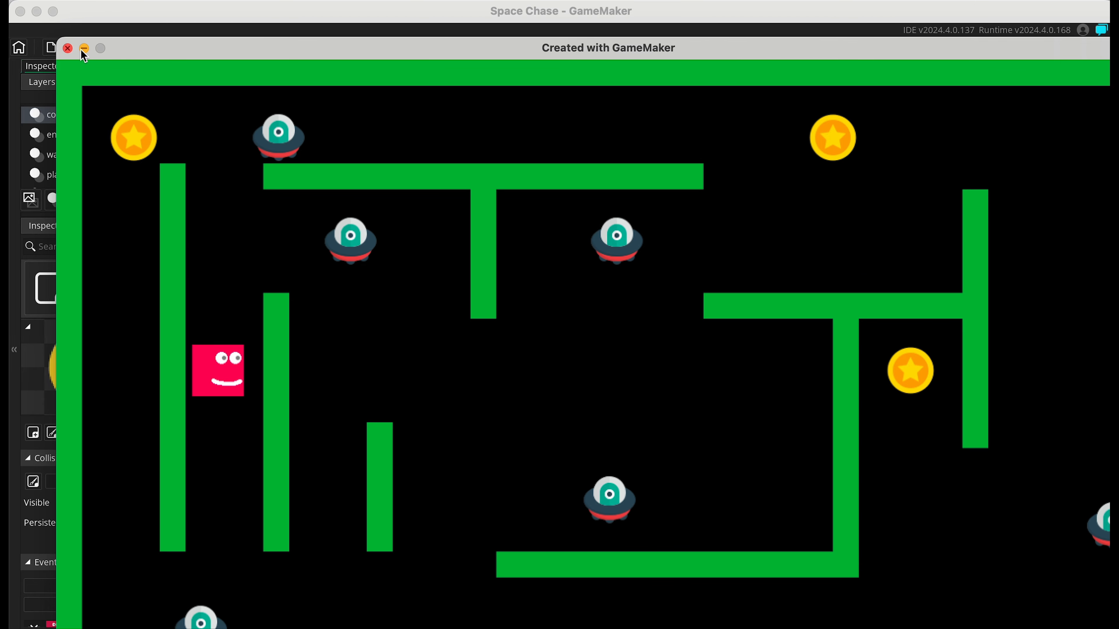
{"action": "left_click", "coordinate": [66, 48]}
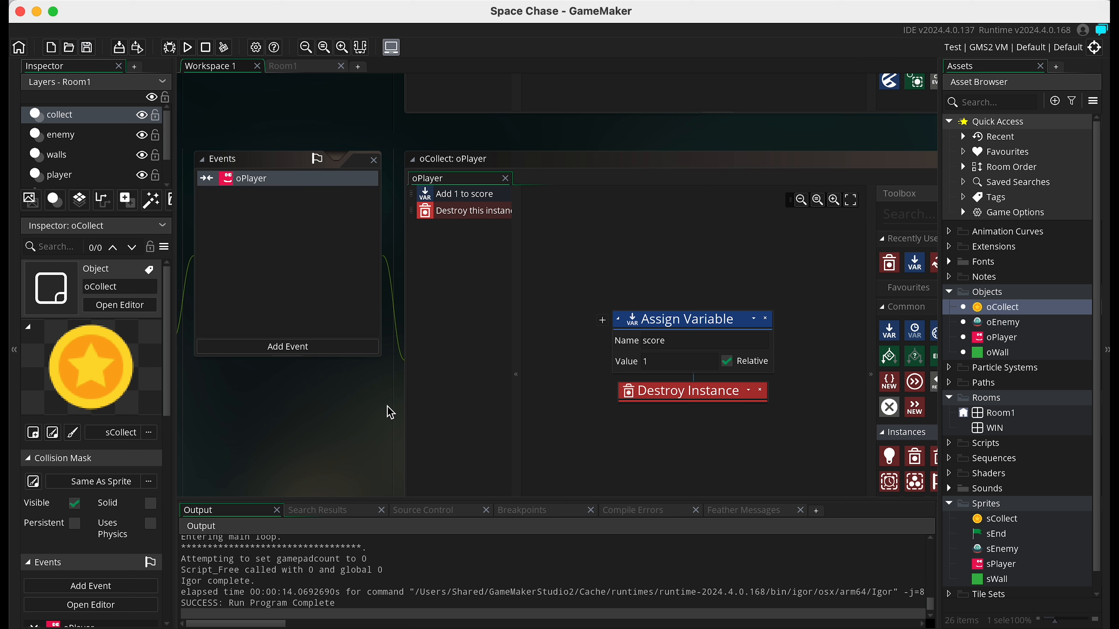
Step: Find the Do Effect action in the toolbox and attach it below Destroy Instance, keeping the Explosion type
{"action": "left_click", "coordinate": [899, 210]}
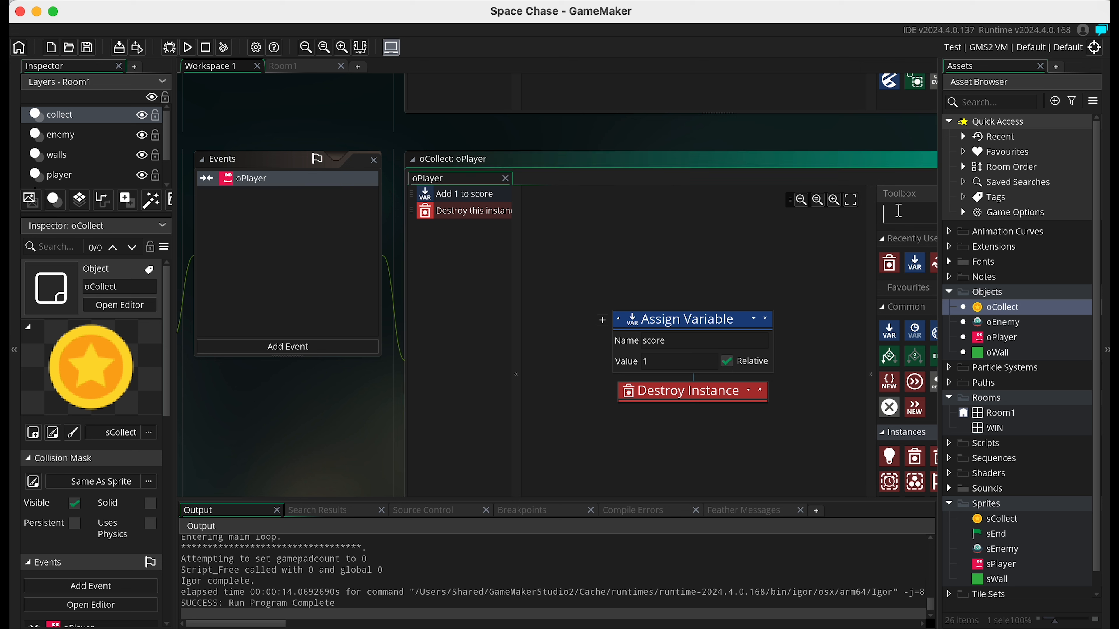
{"action": "type", "text": "effe"}
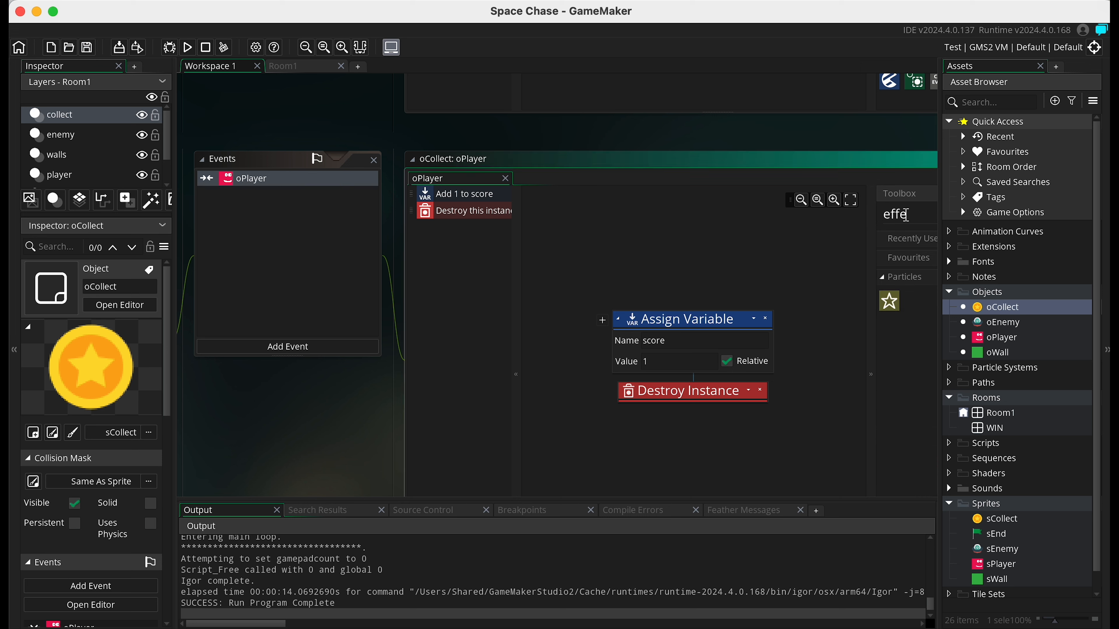
{"action": "left_click_drag", "start_coordinate": [889, 301], "coordinate": [737, 460]}
{"action": "scroll", "coordinate": [807, 377], "scroll_direction": "down", "scroll_amount": 4}
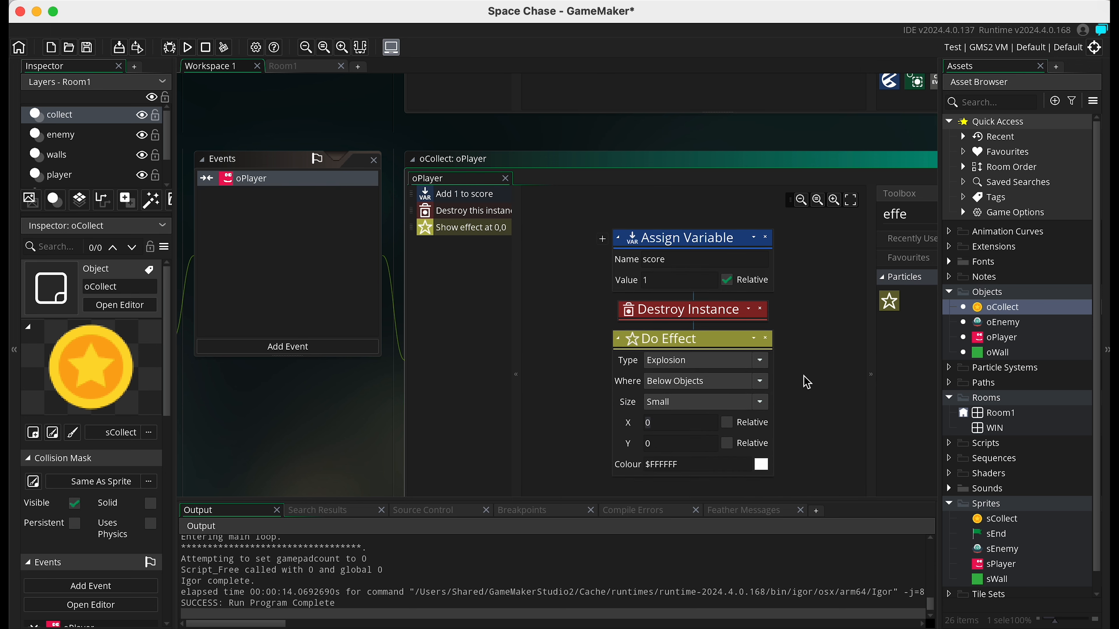
{"action": "left_click", "coordinate": [692, 279]}
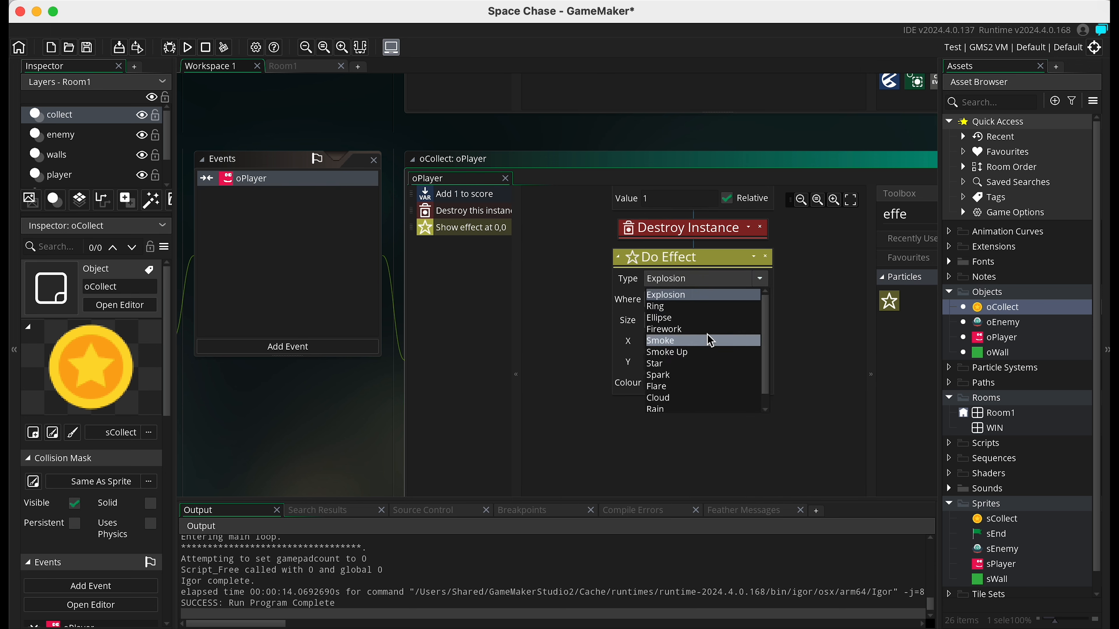
{"action": "left_click", "coordinate": [799, 332]}
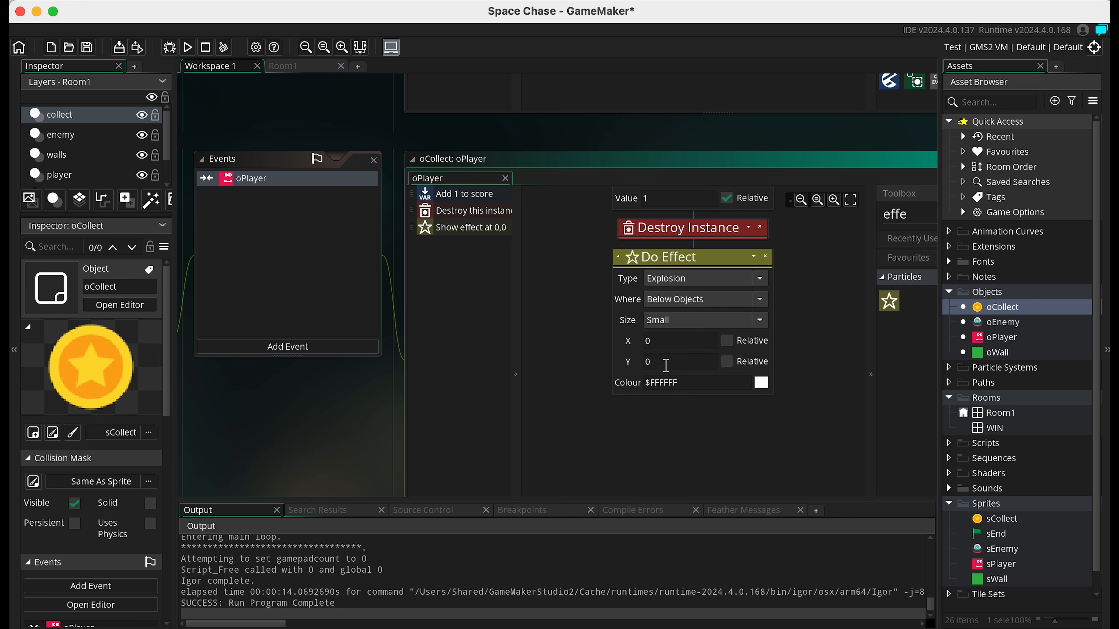
Step: Run the game again, steer the player into three coins to test the explosion effect, and close the game window
{"action": "left_click", "coordinate": [187, 47]}
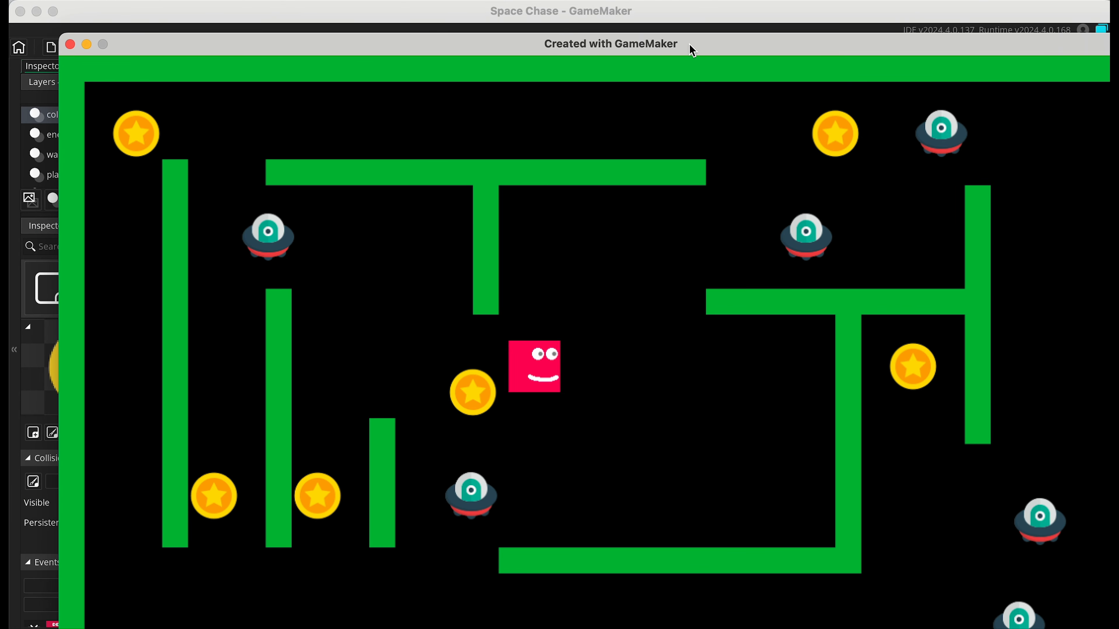
{"action": "key", "text": "Left"}
{"action": "key", "text": "Left"}
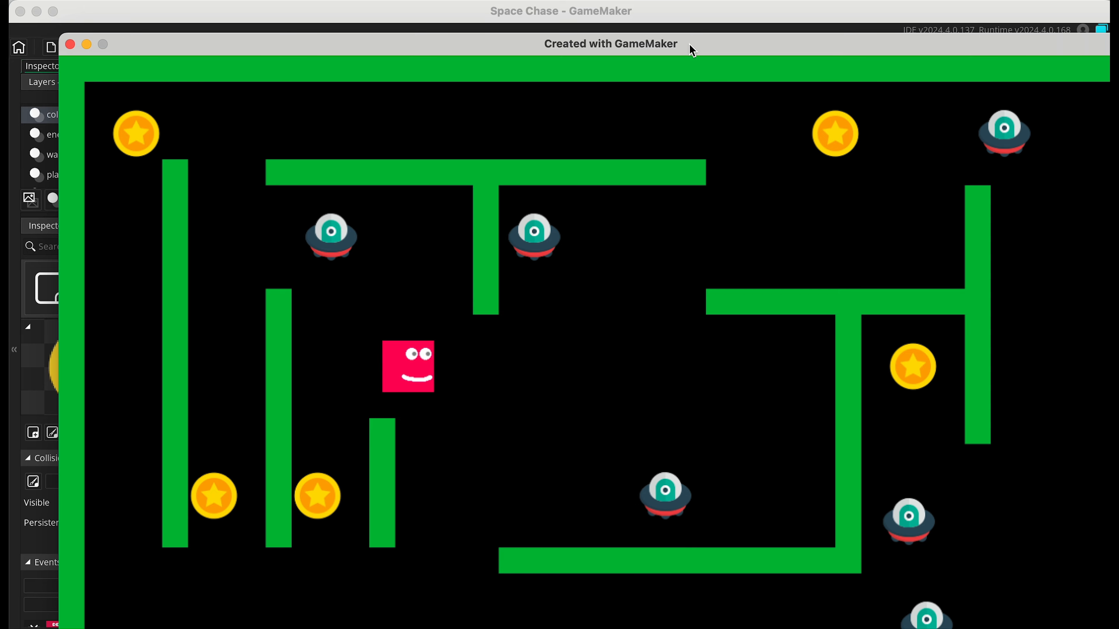
{"action": "key", "text": "Left"}
{"action": "key", "text": "Down"}
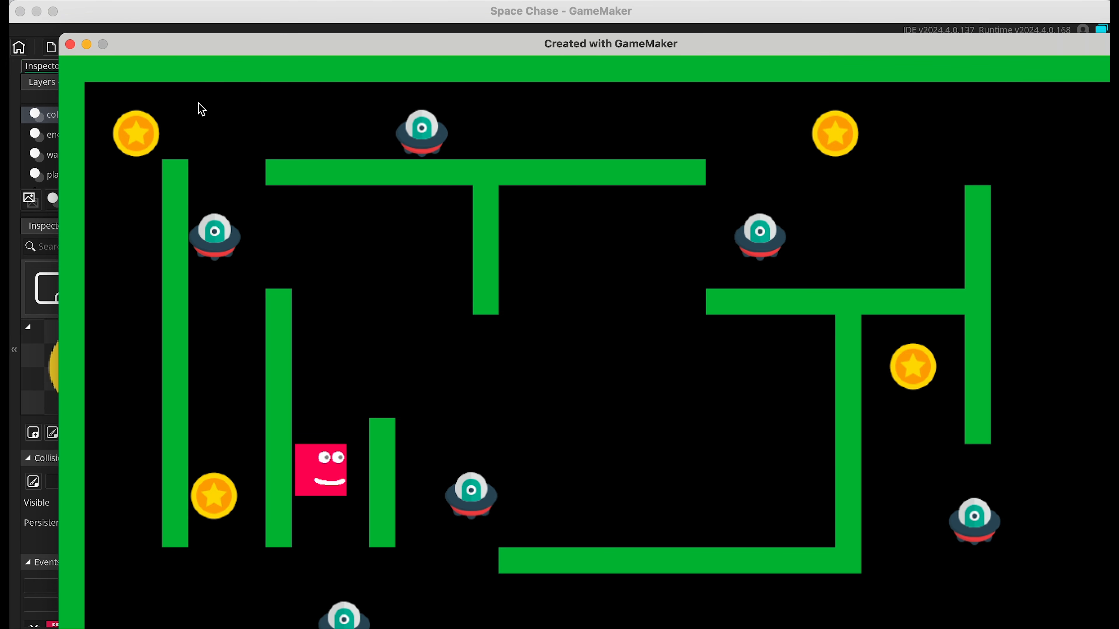
{"action": "key", "text": "Down"}
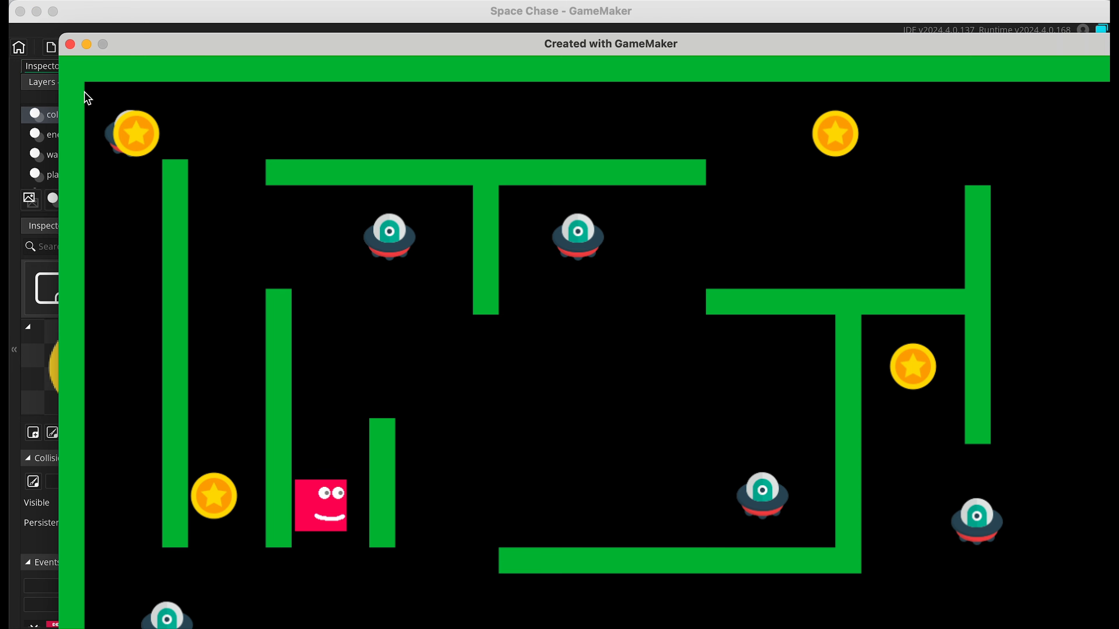
{"action": "key", "text": "Down"}
{"action": "key", "text": "Left"}
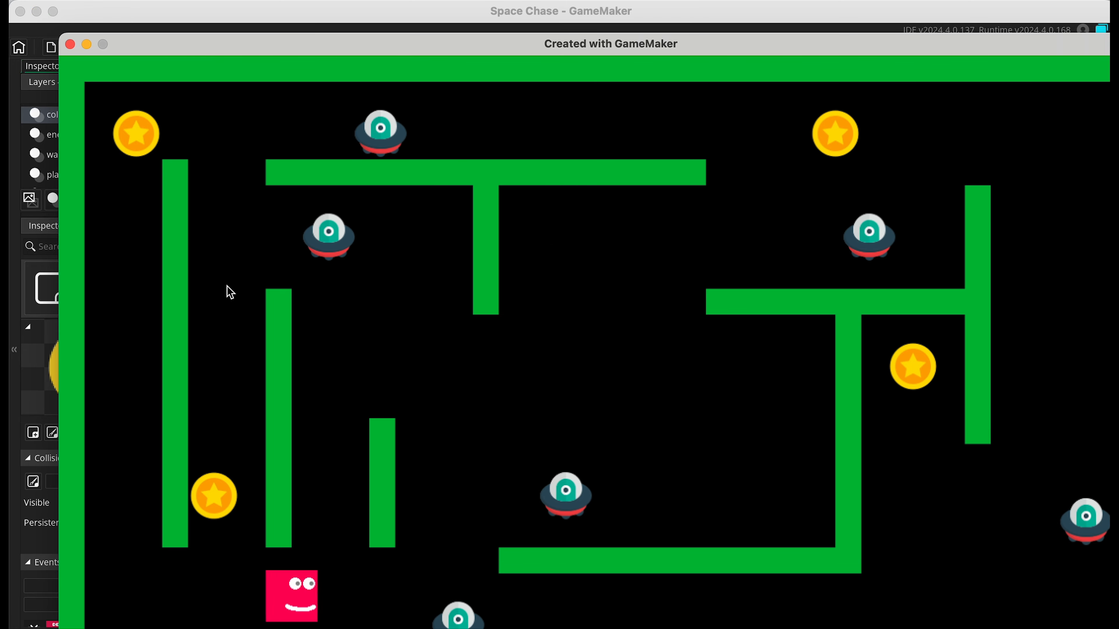
{"action": "key", "text": "Left"}
{"action": "key", "text": "Up"}
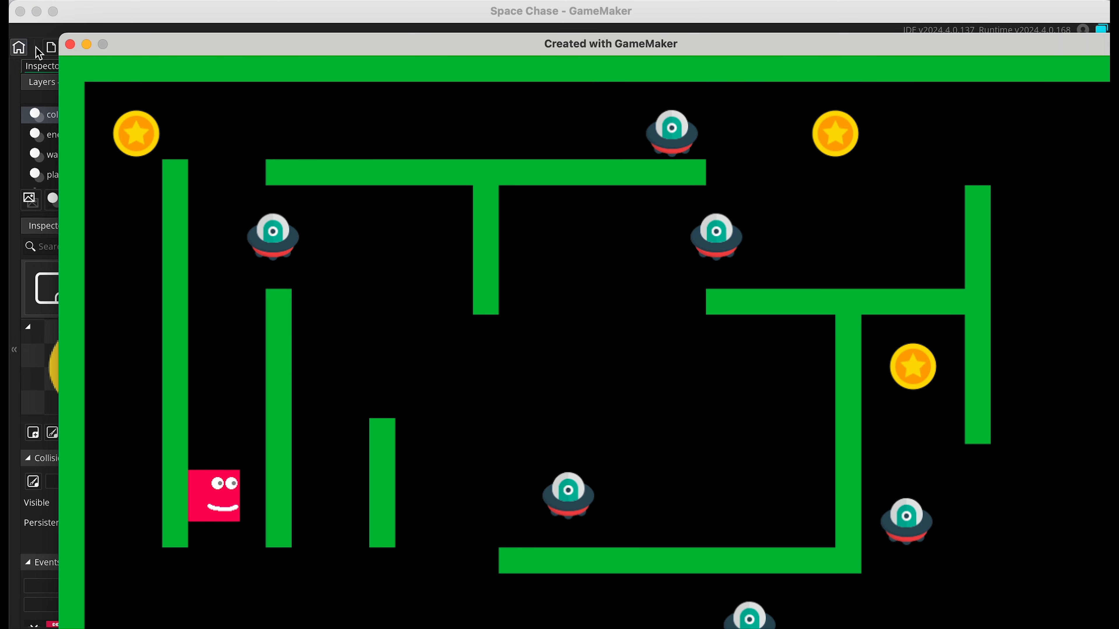
{"action": "left_click", "coordinate": [70, 44]}
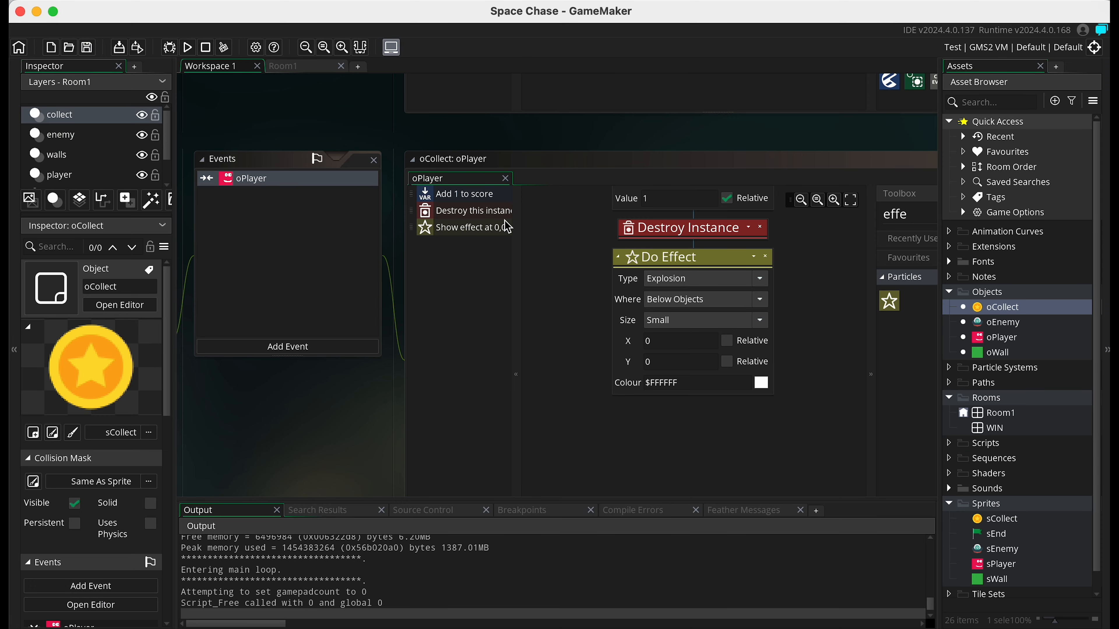
Step: Make the X and Y of the Do Effect action relative and set its type to Firework
{"action": "left_click", "coordinate": [732, 341]}
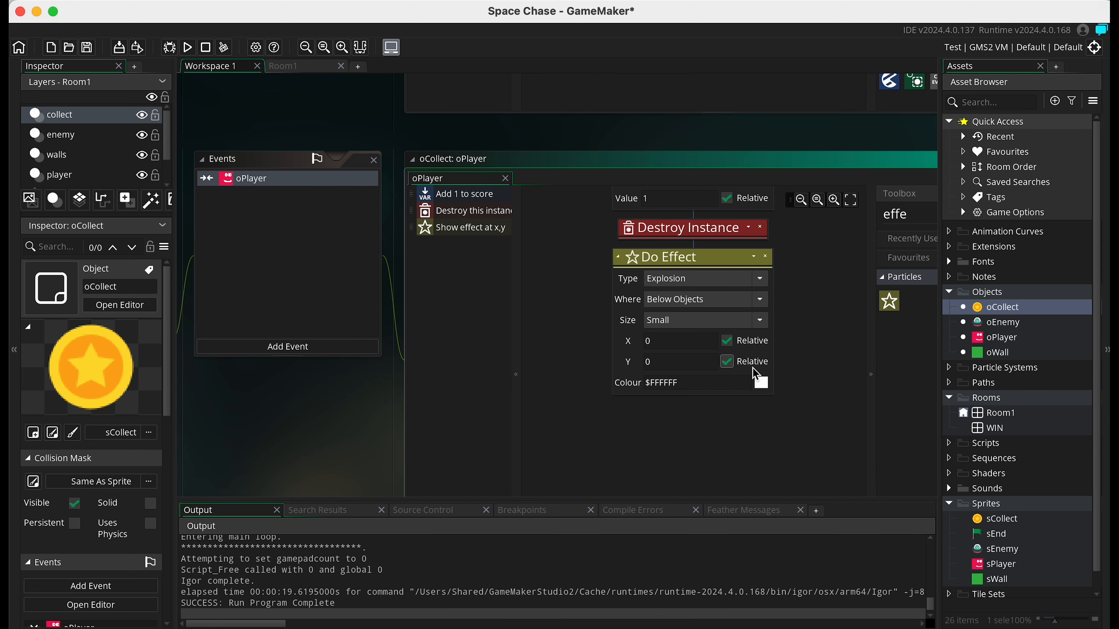
{"action": "left_click", "coordinate": [747, 290]}
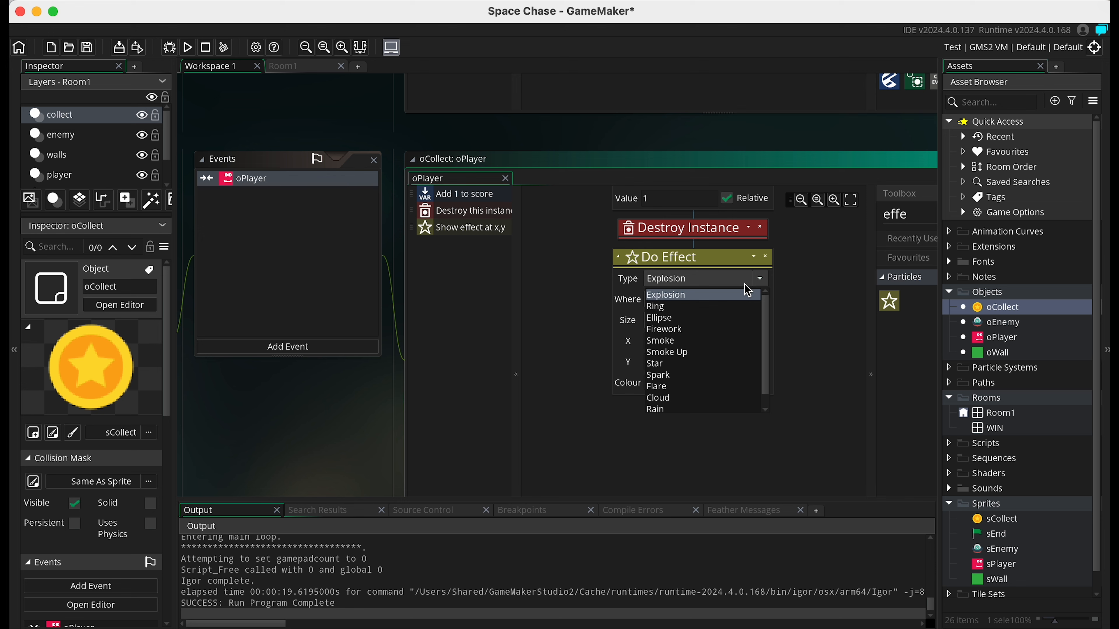
{"action": "left_click", "coordinate": [724, 328]}
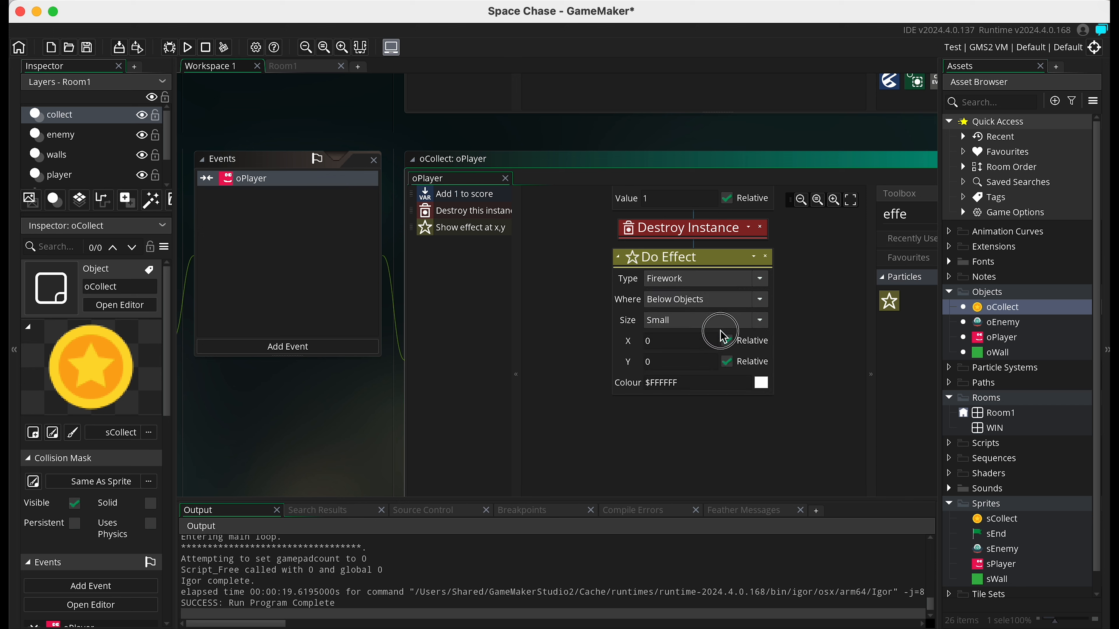
Step: Run the game, steer the player through the three nearest coins to test the firework effect, and close the game window
{"action": "left_click", "coordinate": [187, 48]}
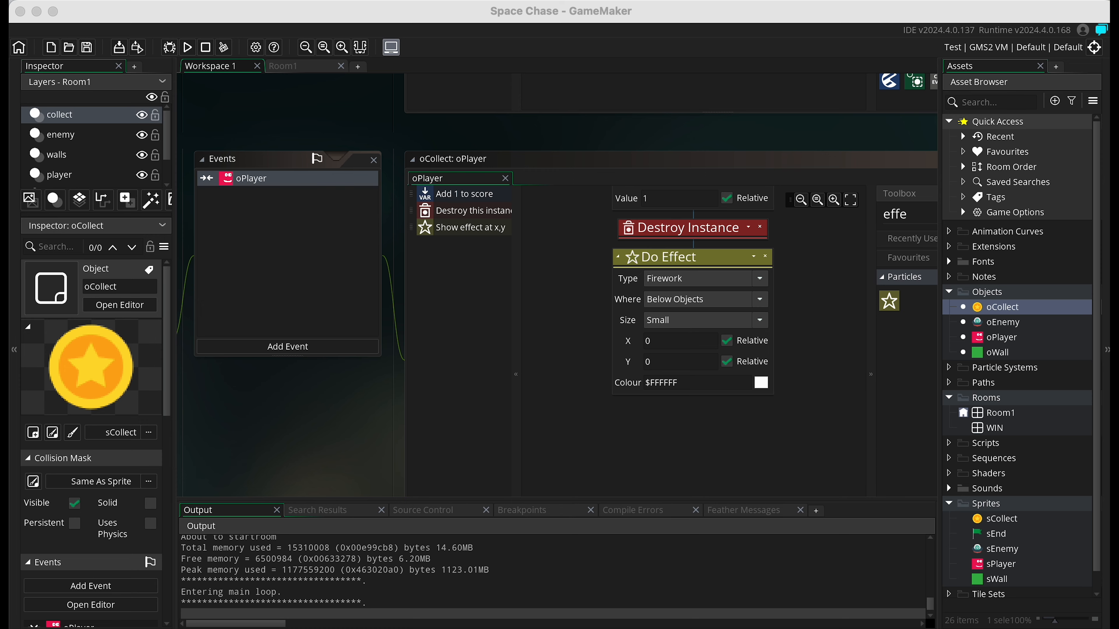
{"action": "left_click_drag", "start_coordinate": [749, 36], "coordinate": [695, 54]}
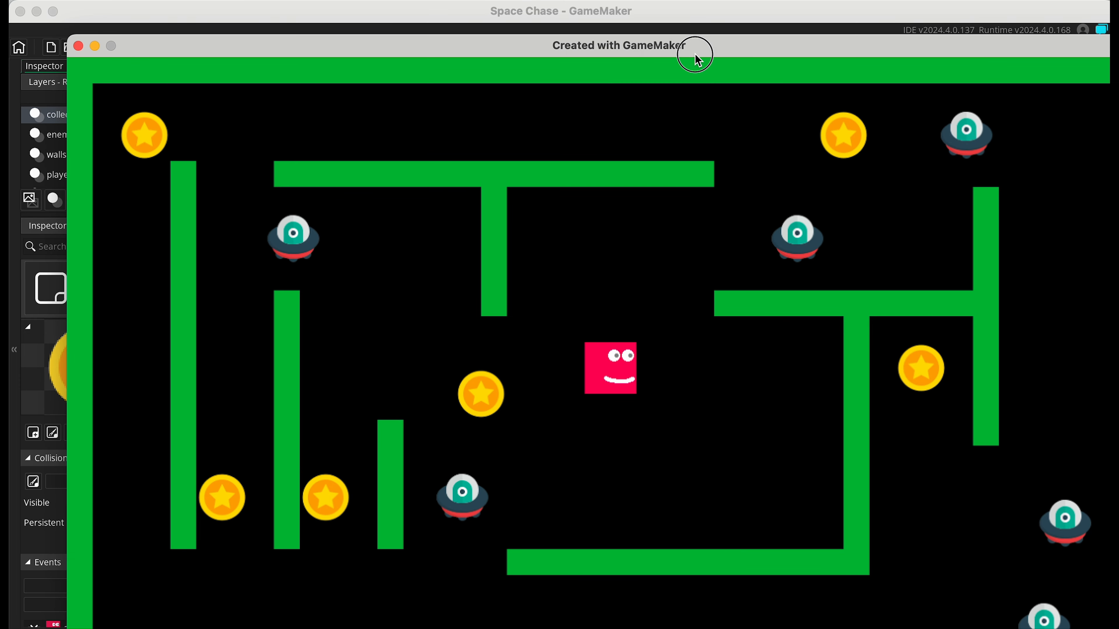
{"action": "key", "text": "Down"}
{"action": "key", "text": "Left"}
{"action": "key", "text": "Left"}
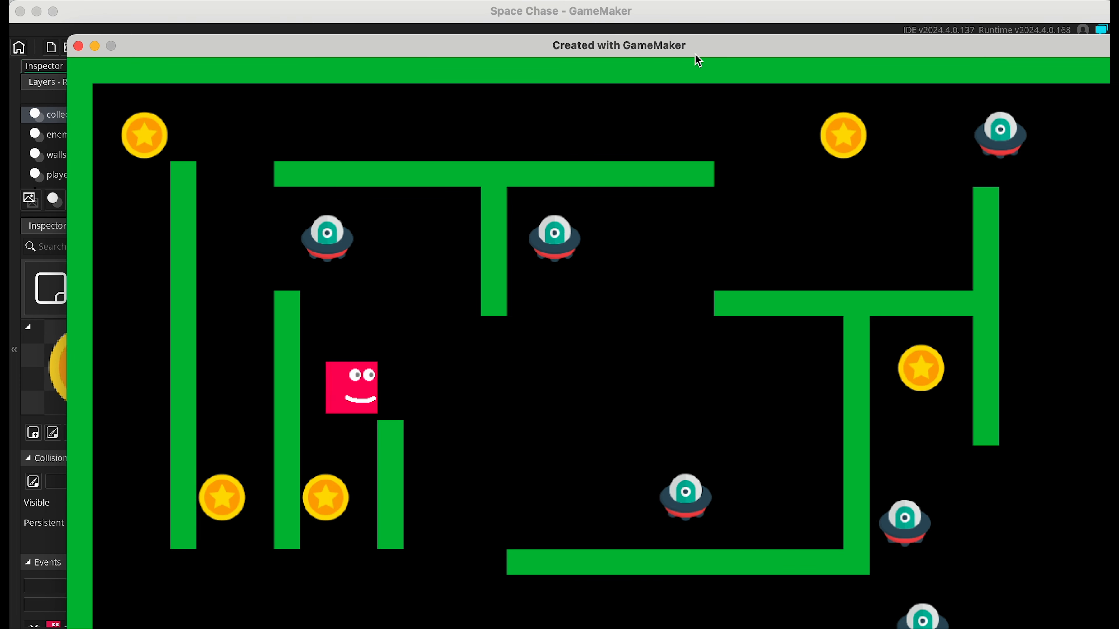
{"action": "key", "text": "Down"}
{"action": "key", "text": "Left"}
{"action": "key", "text": "Up"}
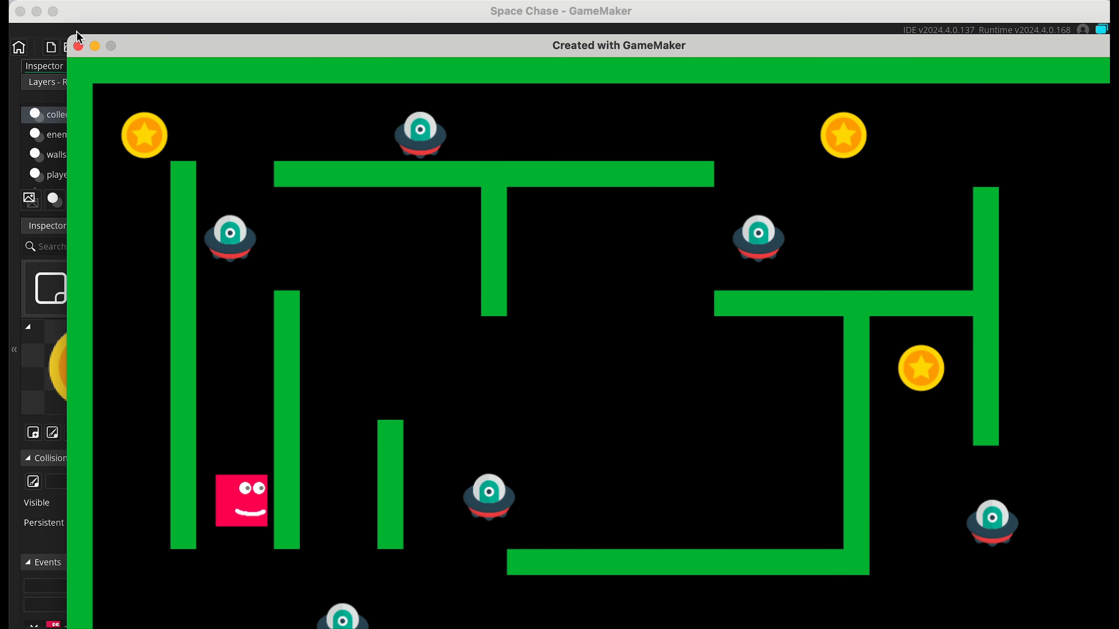
{"action": "left_click", "coordinate": [78, 46]}
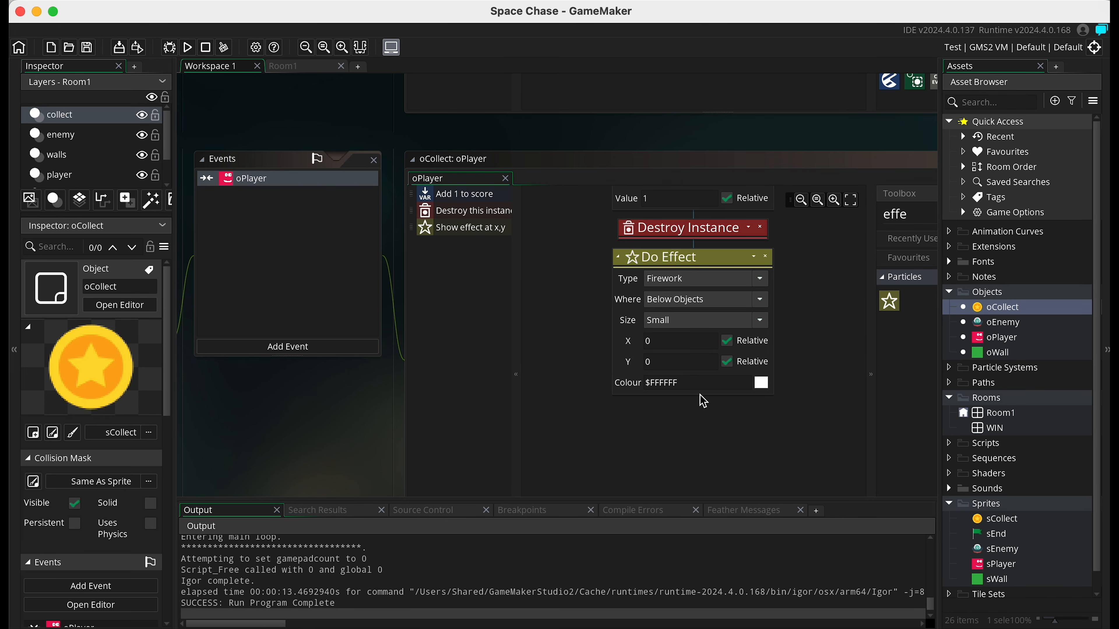
Step: Set the relative X and Y offsets of the Do Effect action to 20 each
{"action": "left_click", "coordinate": [683, 346]}
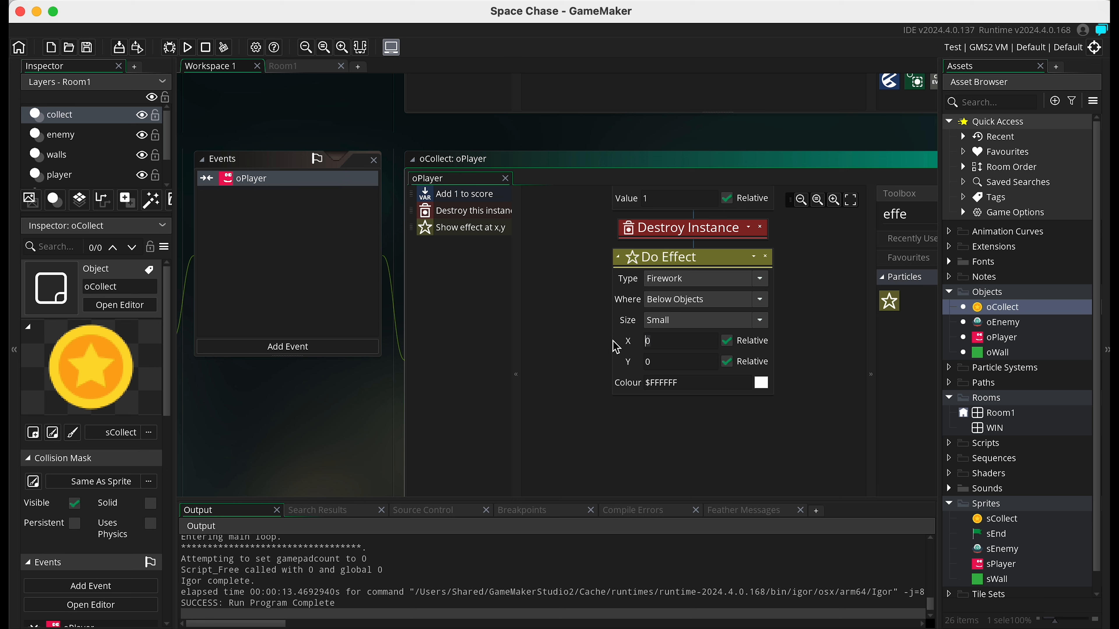
{"action": "type", "text": "20"}
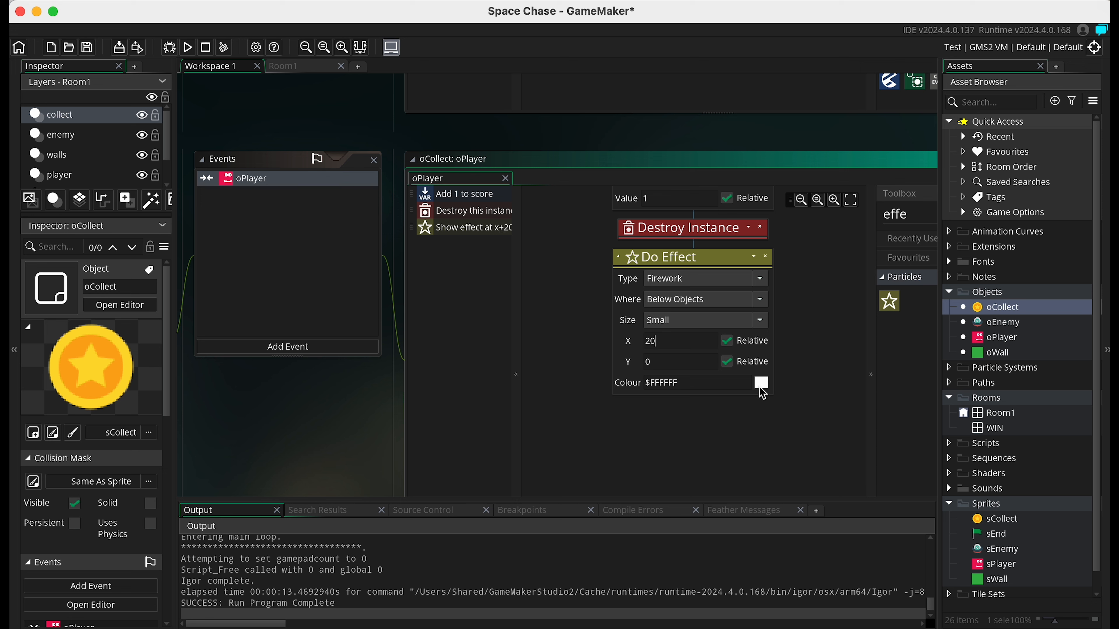
{"action": "left_click", "coordinate": [659, 363]}
Step: Run the game, collect two coins with the player to check the offset firework position, and close the game window
{"action": "left_click", "coordinate": [188, 47]}
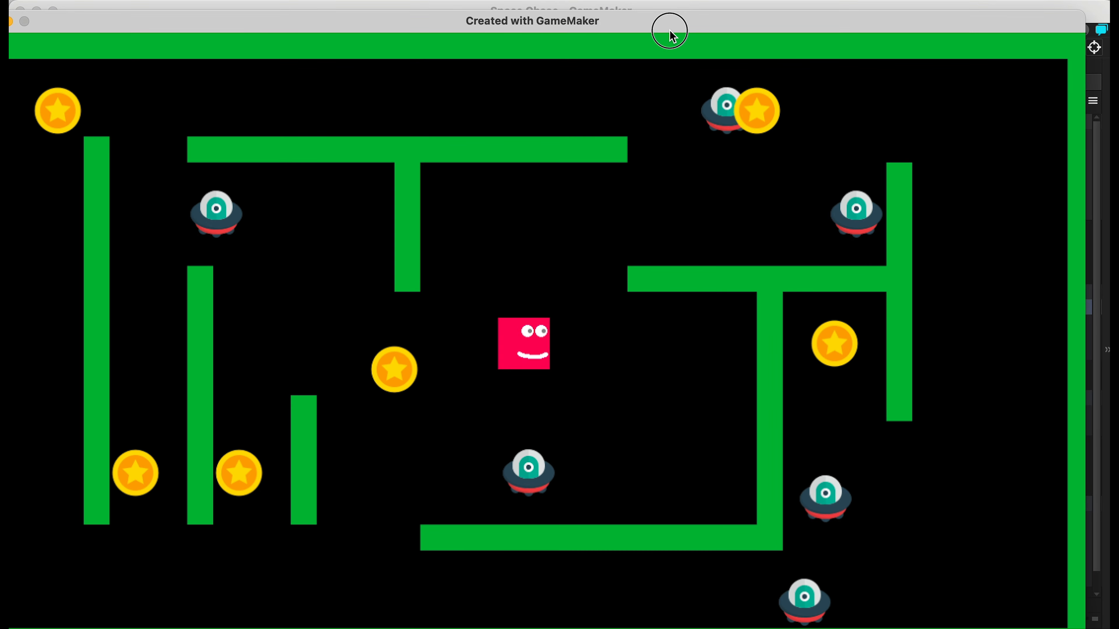
{"action": "key", "text": "Left"}
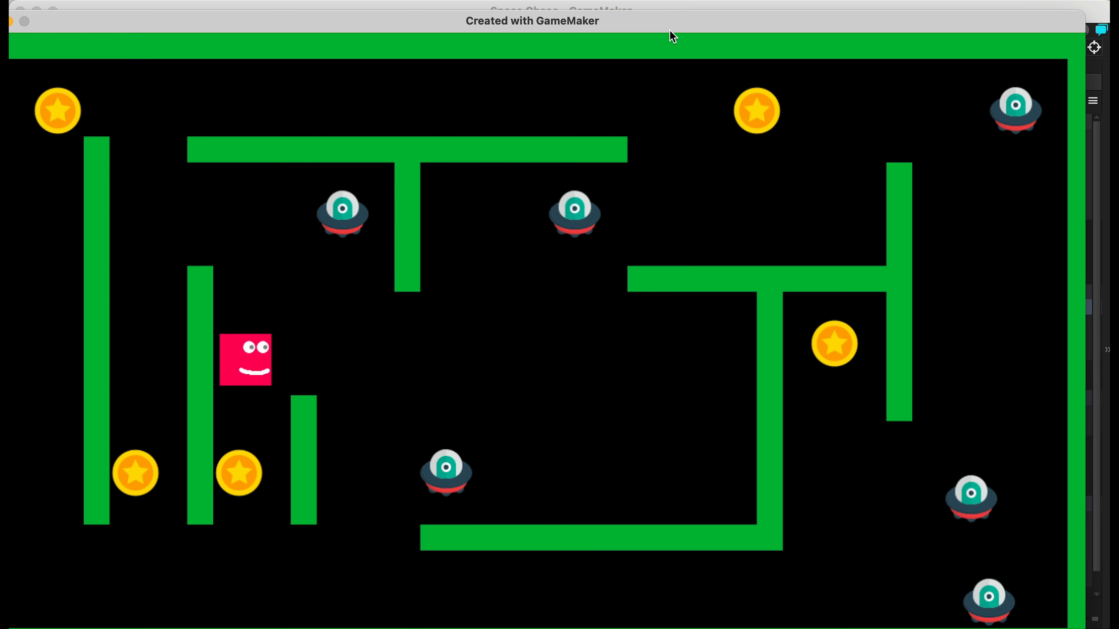
{"action": "key", "text": "Down"}
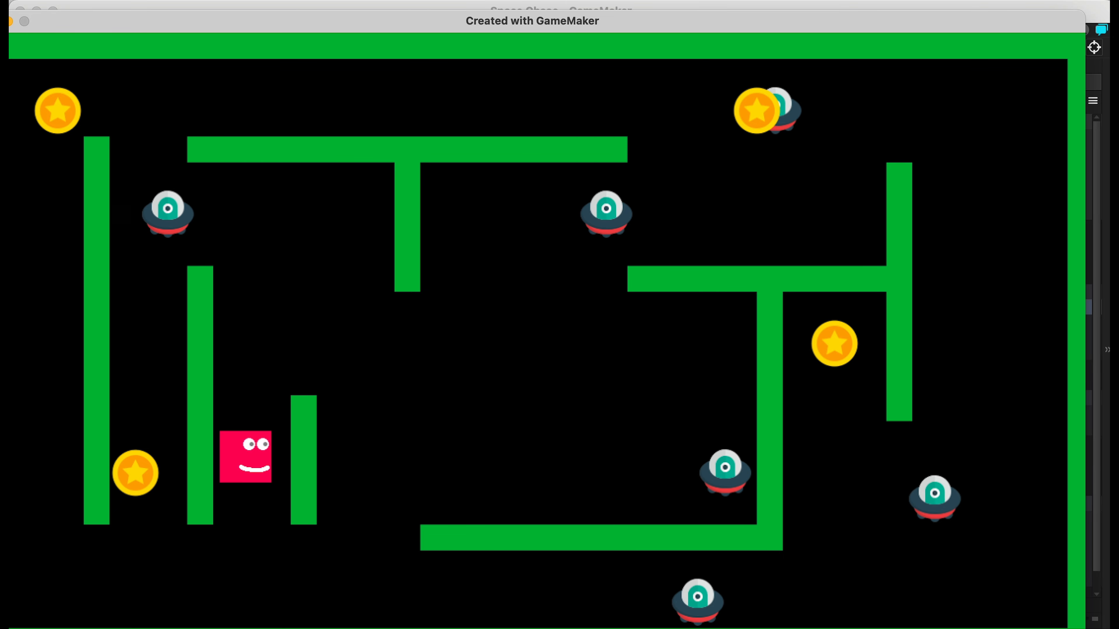
{"action": "left_click_drag", "start_coordinate": [277, 18], "coordinate": [352, 26]}
{"action": "left_click", "coordinate": [67, 29]}
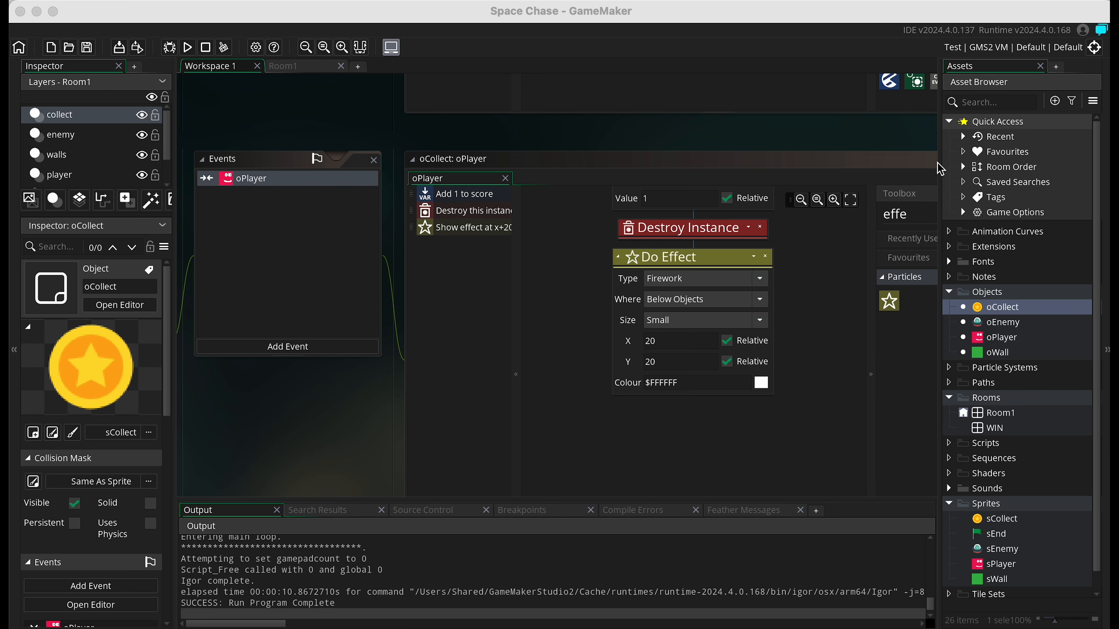
Step: Create a new object named oEnd in the Objects group and assign it the sEnd sprite
{"action": "left_click", "coordinate": [991, 414]}
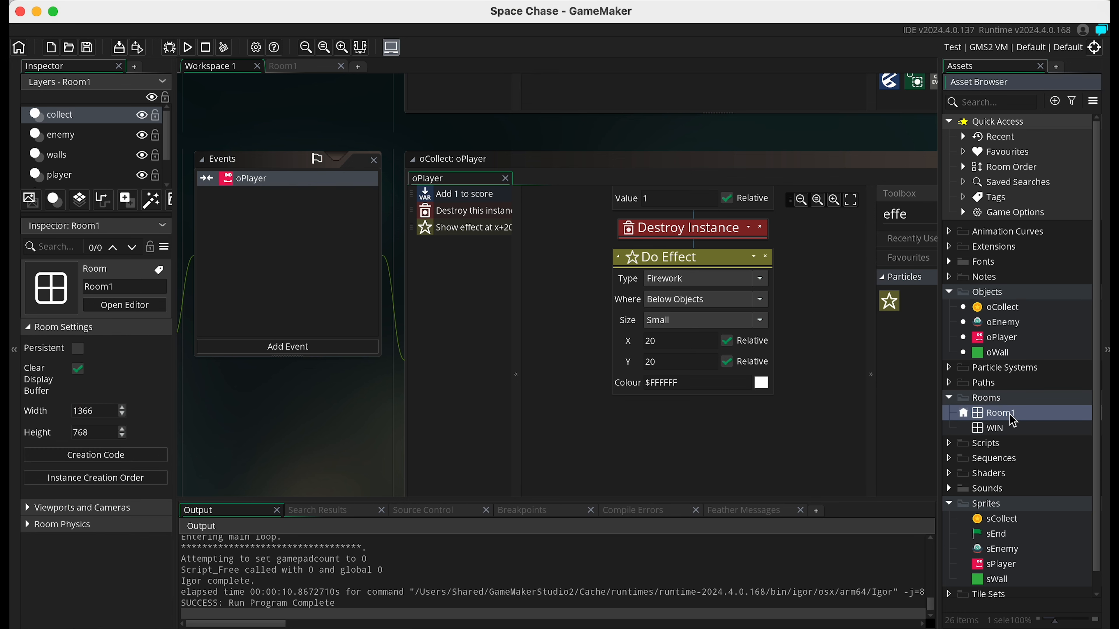
{"action": "double_click", "coordinate": [1009, 418]}
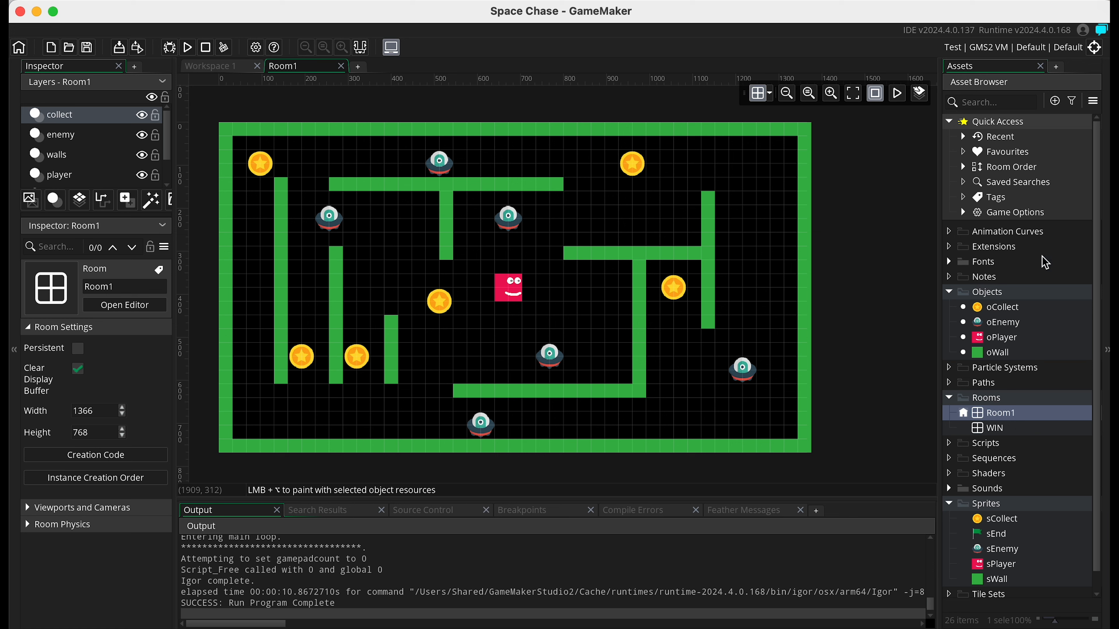
{"action": "left_click", "coordinate": [995, 295]}
{"action": "right_click", "coordinate": [995, 295]}
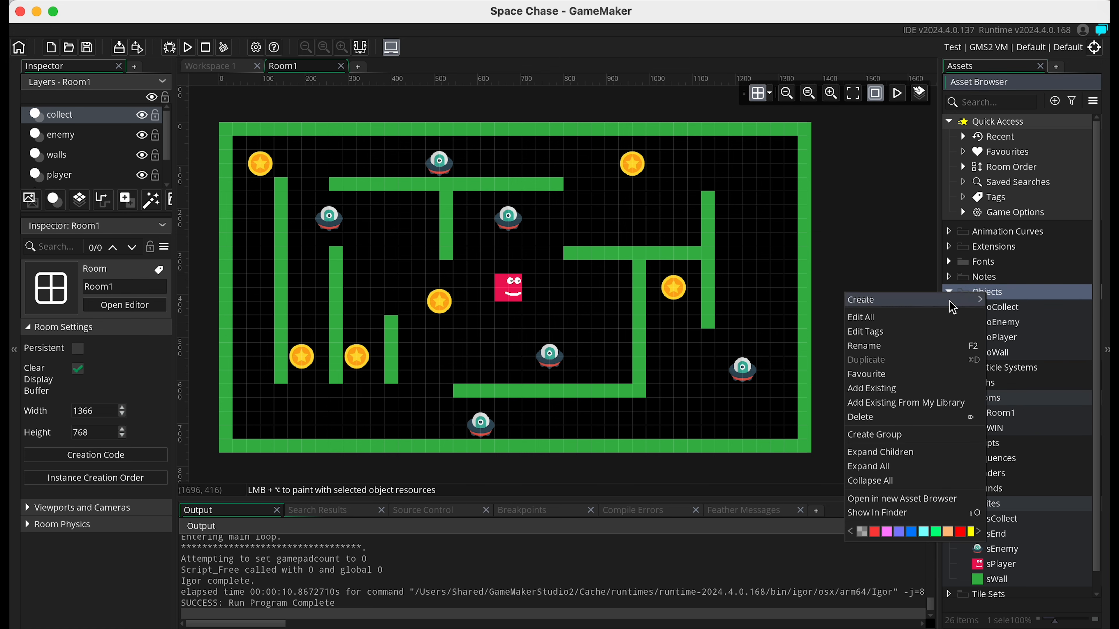
{"action": "mouse_move", "coordinate": [982, 302]}
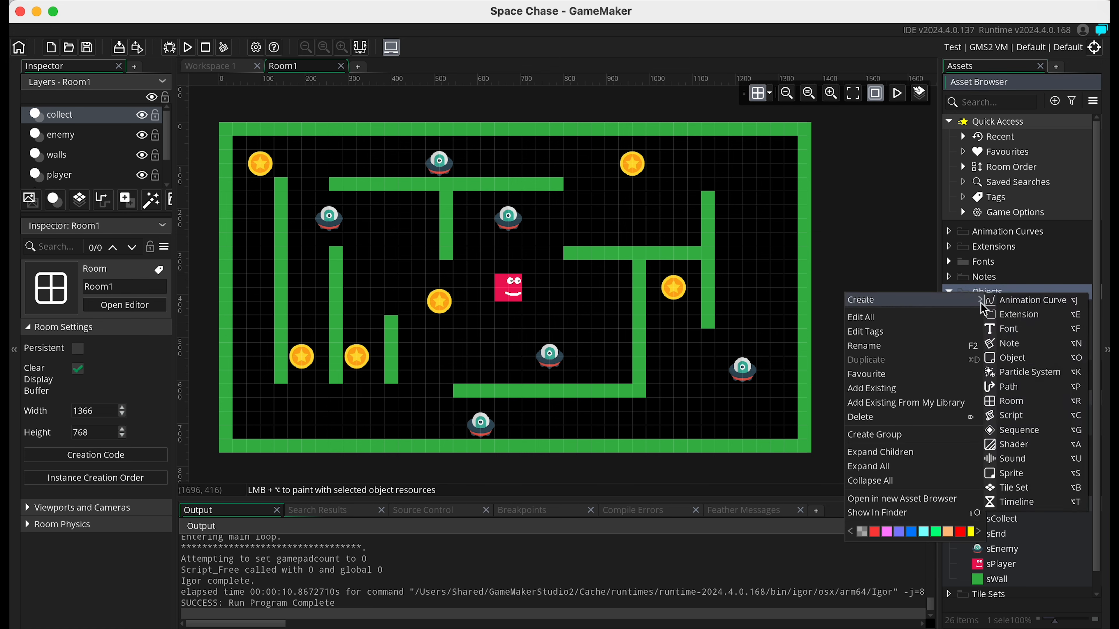
{"action": "left_click", "coordinate": [1036, 359]}
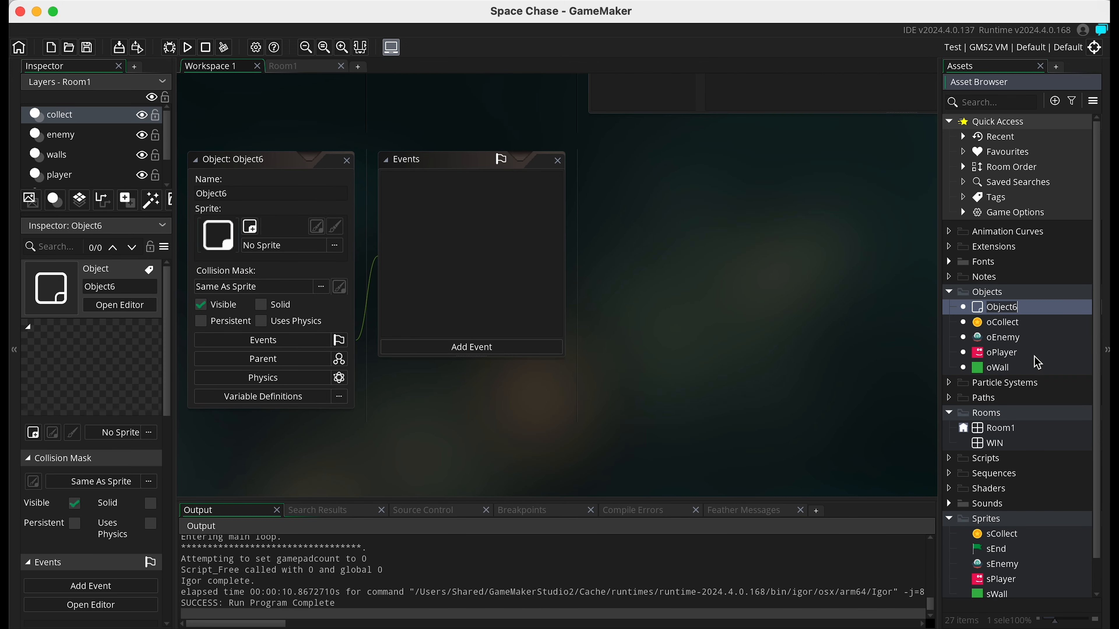
{"action": "type", "text": "oEnd"}
{"action": "key", "text": "Return"}
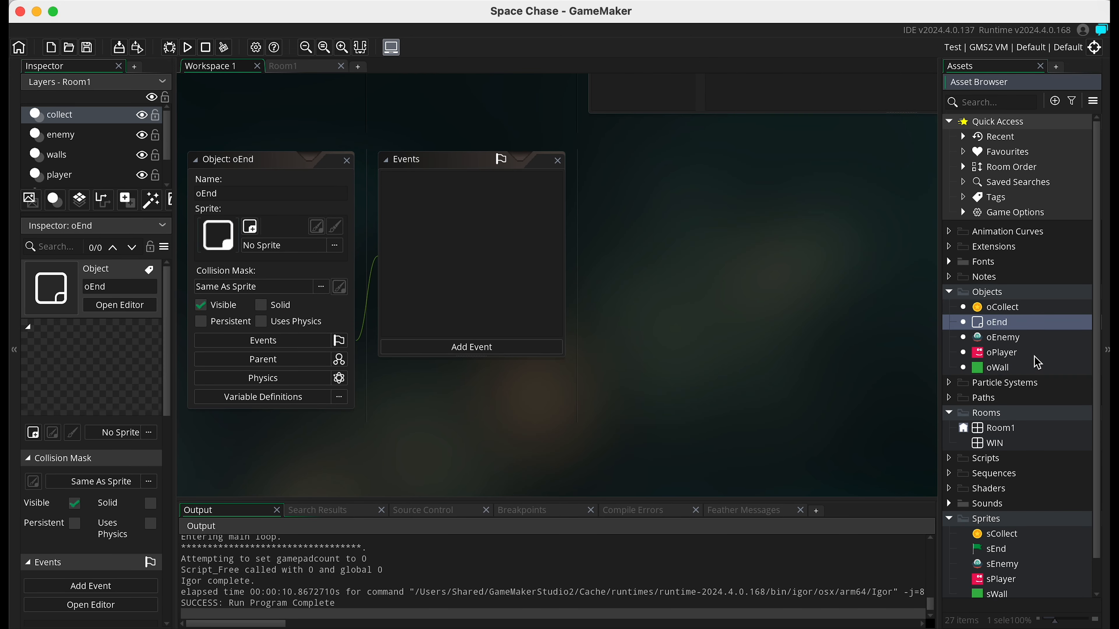
{"action": "left_click", "coordinate": [278, 245]}
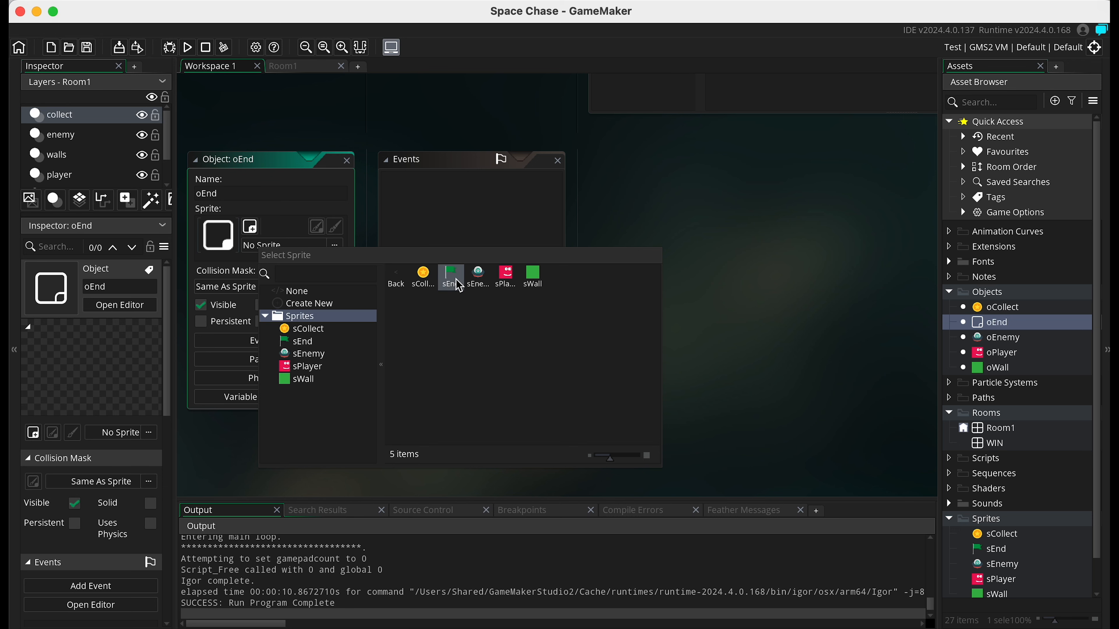
{"action": "left_click", "coordinate": [458, 282]}
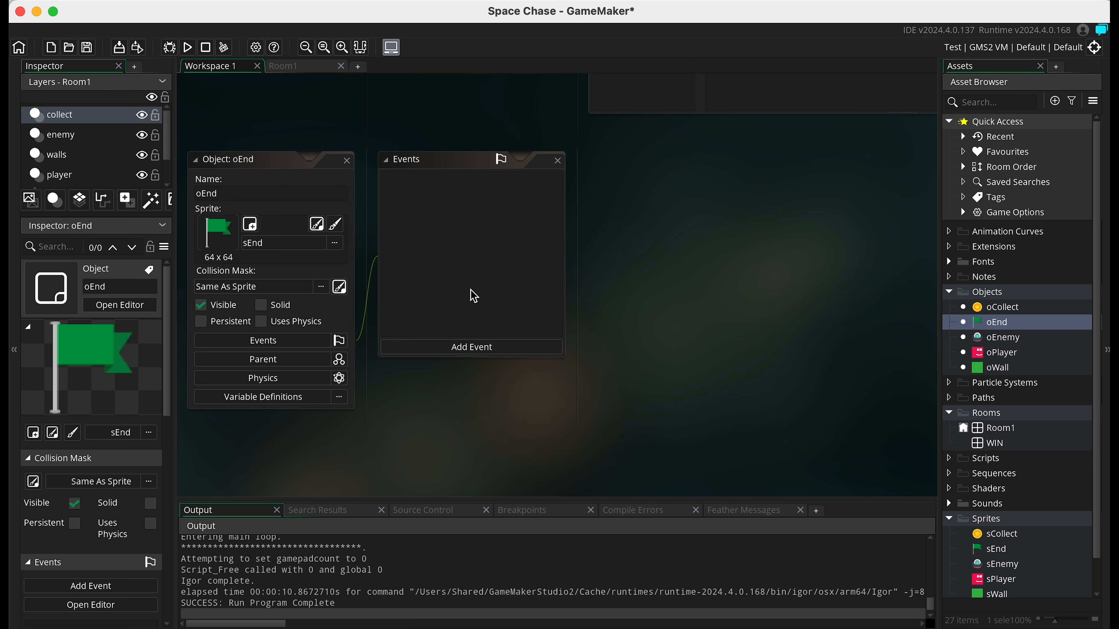
Step: In Room1, add an instance layer named end and place one oEnd flag on it, between the player and the inner vertical wall
{"action": "double_click", "coordinate": [1011, 429]}
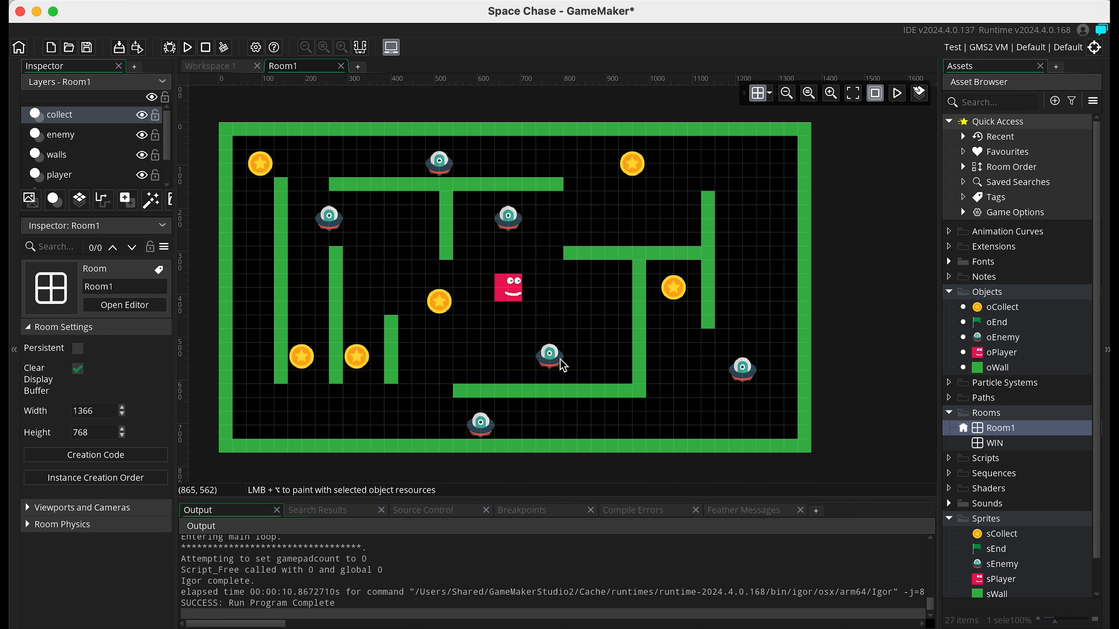
{"action": "left_click", "coordinate": [55, 200]}
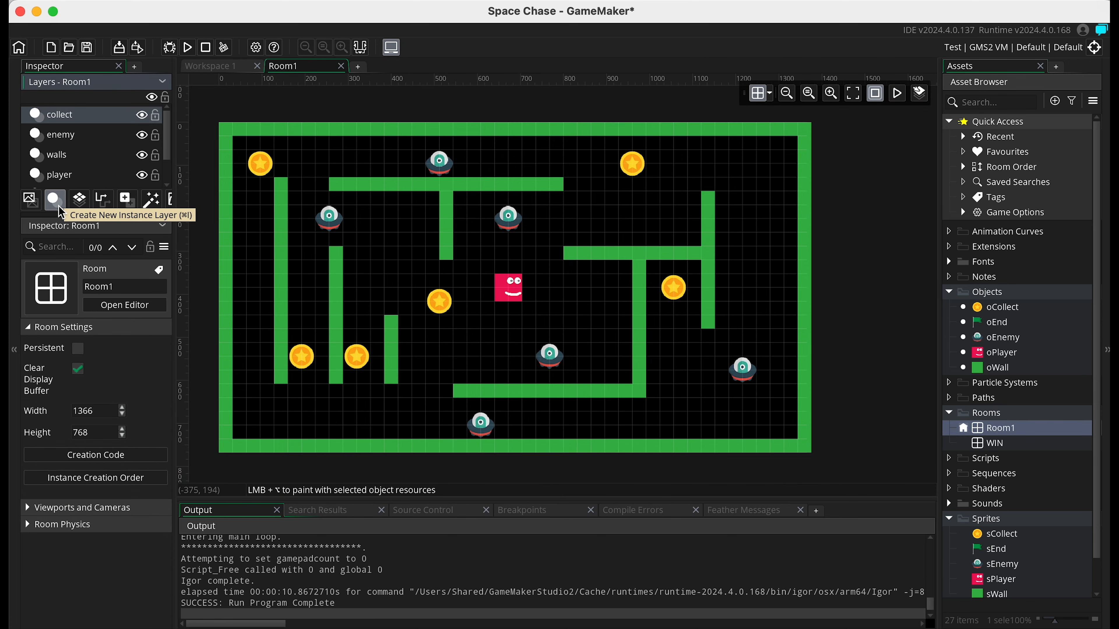
{"action": "right_click", "coordinate": [68, 117]}
{"action": "left_click", "coordinate": [100, 141]}
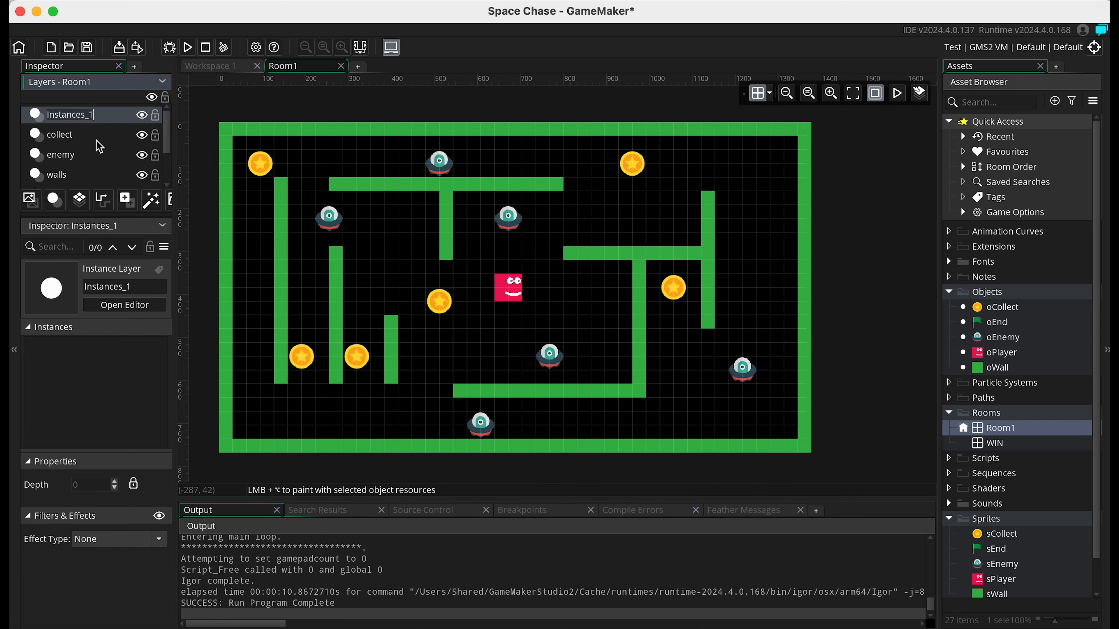
{"action": "type", "text": "end"}
{"action": "key", "text": "Return"}
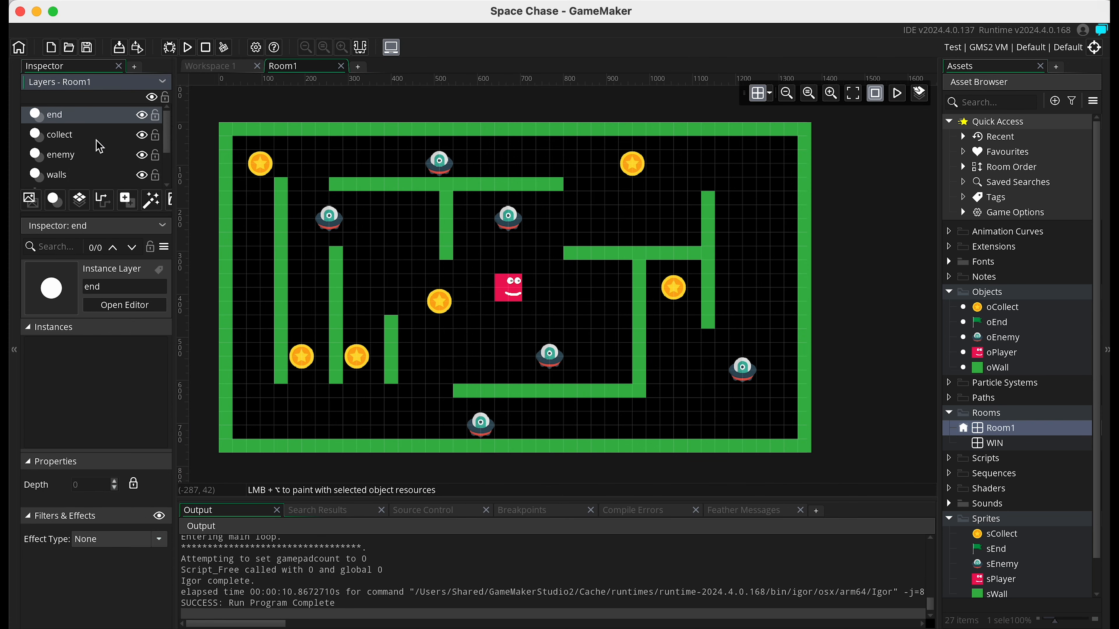
{"action": "left_click", "coordinate": [1006, 326]}
{"action": "left_click_drag", "start_coordinate": [1006, 326], "coordinate": [603, 290]}
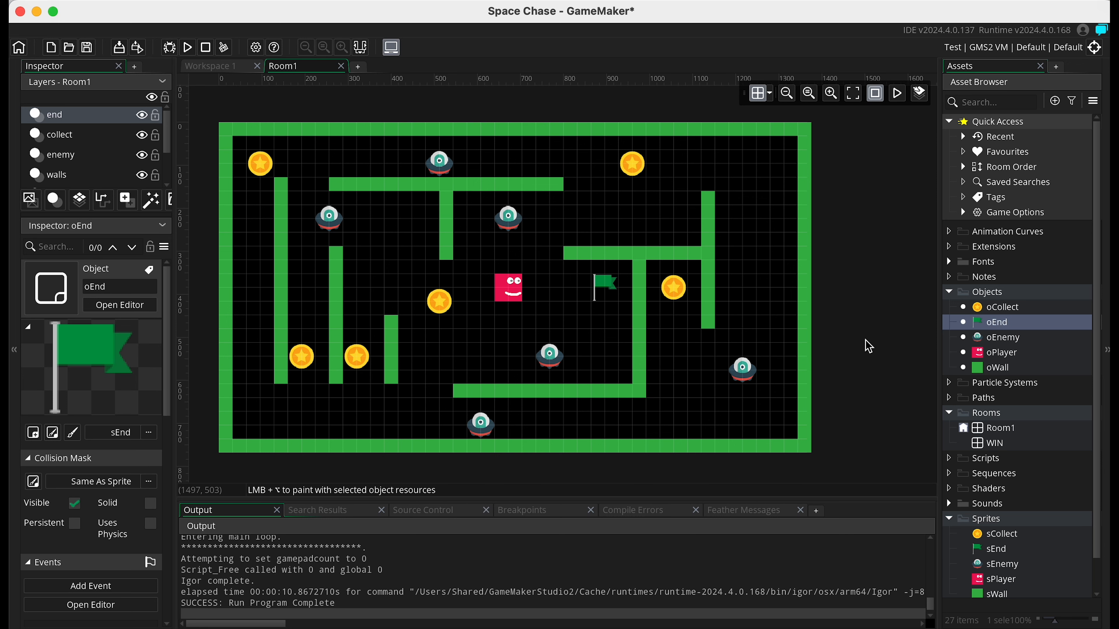
Step: Add a collision event with oPlayer to the oEnd object
{"action": "double_click", "coordinate": [991, 325]}
{"action": "left_click", "coordinate": [445, 348]}
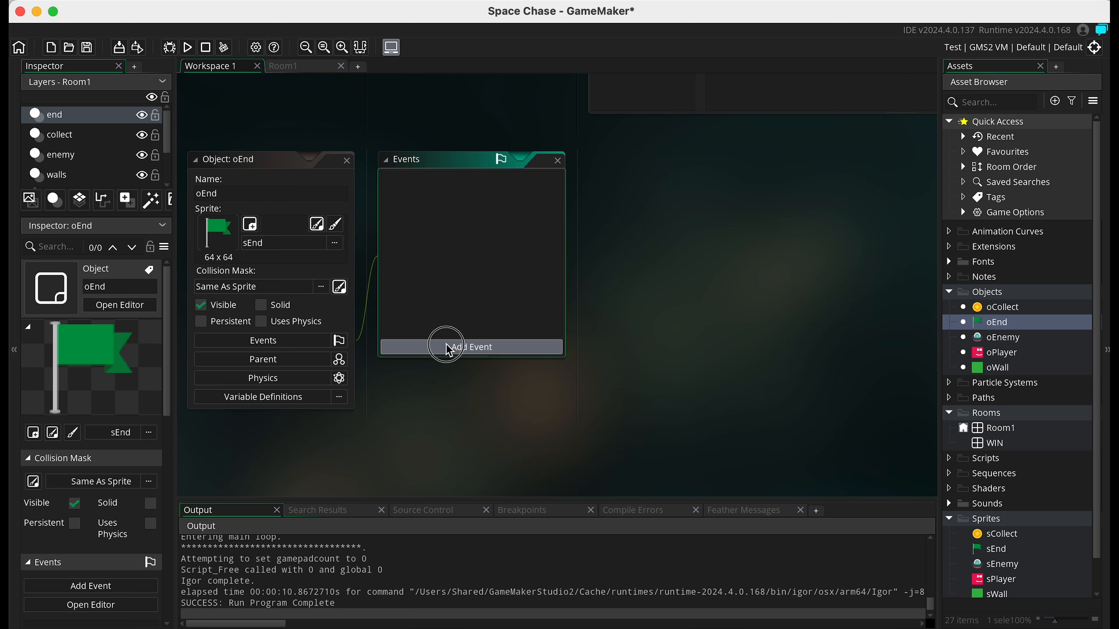
{"action": "mouse_move", "coordinate": [481, 513]}
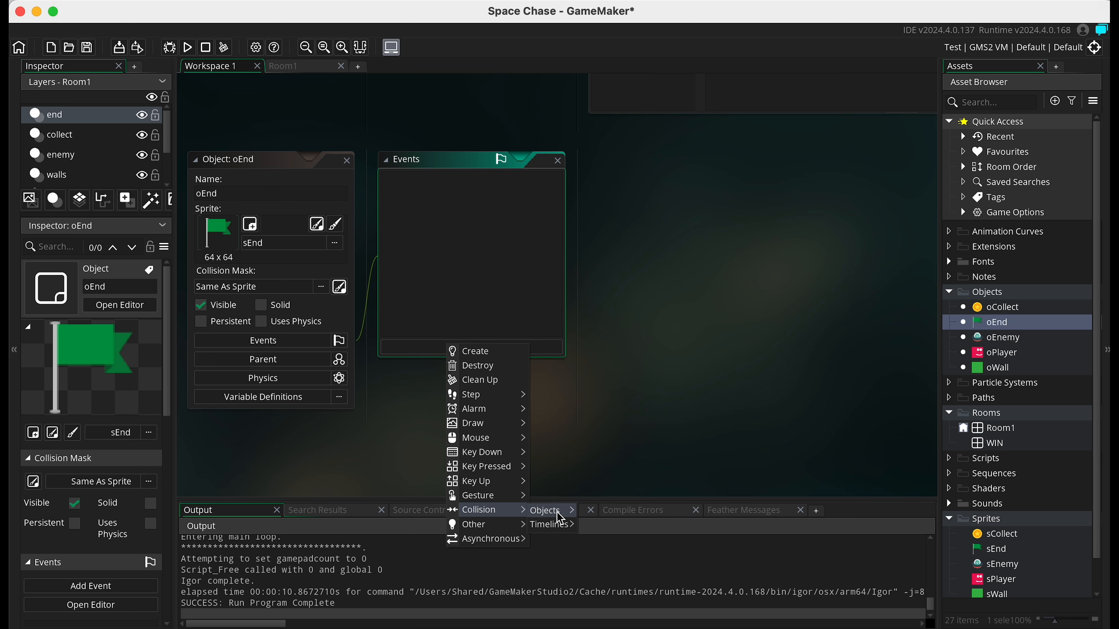
{"action": "mouse_move", "coordinate": [557, 511]}
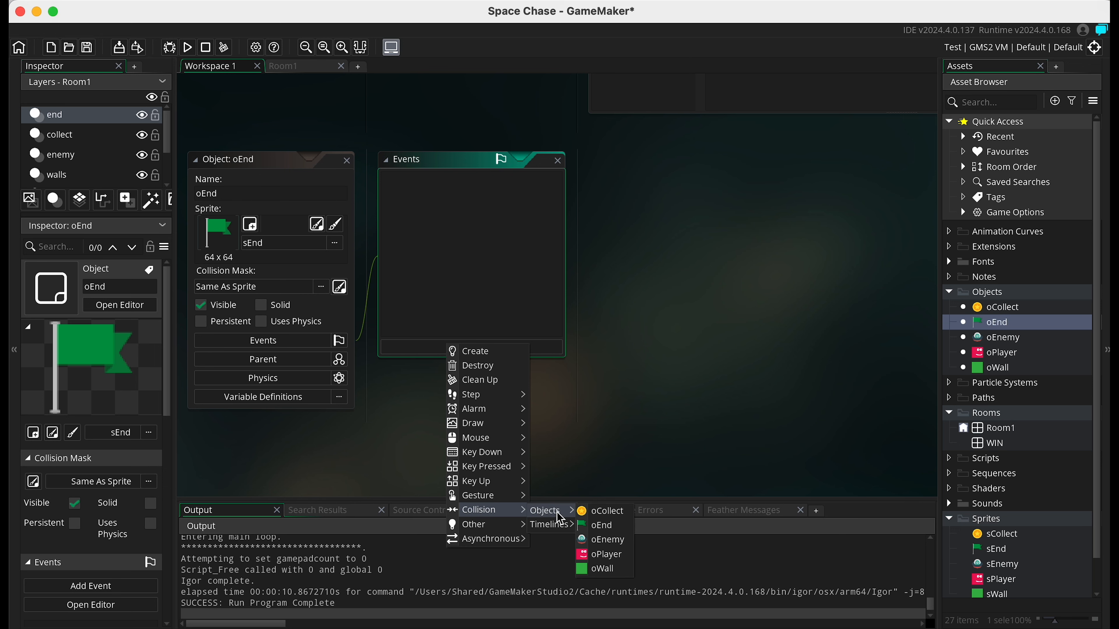
{"action": "left_click", "coordinate": [604, 554]}
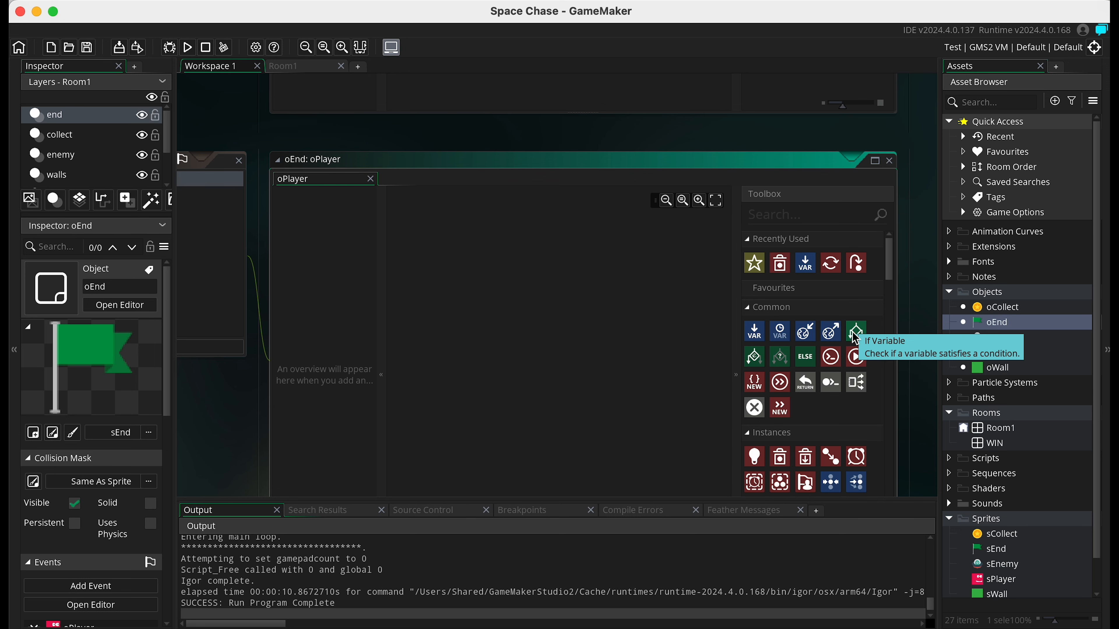
Step: Add an If Variable action to the oPlayer collision event that checks whether score is Greater or Equal to 5
{"action": "left_click_drag", "start_coordinate": [830, 333], "coordinate": [512, 305]}
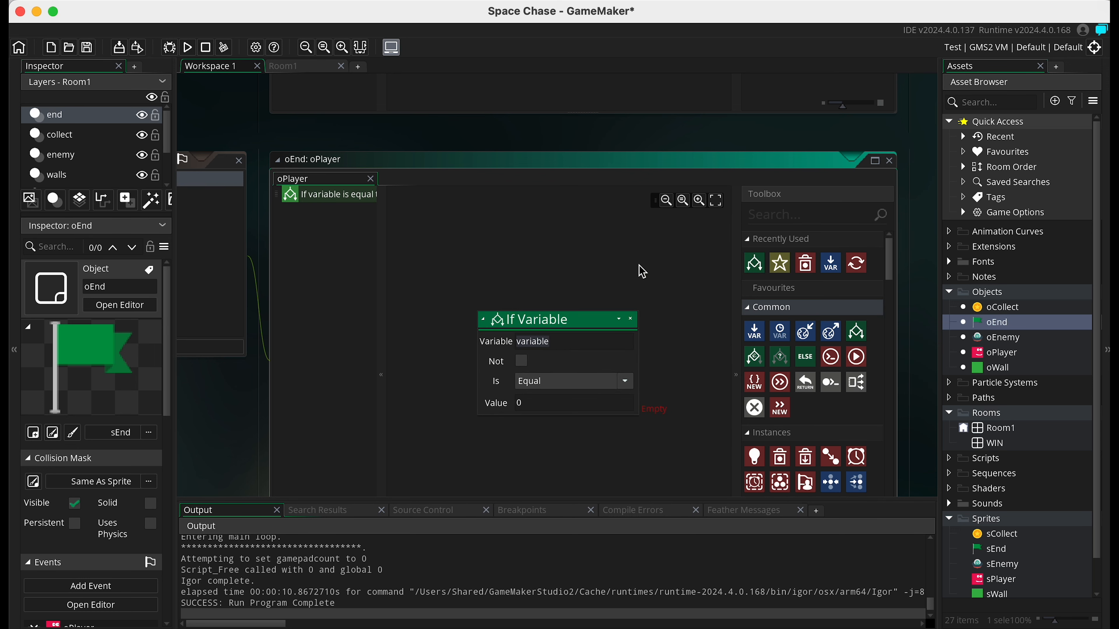
{"action": "type", "text": "s"}
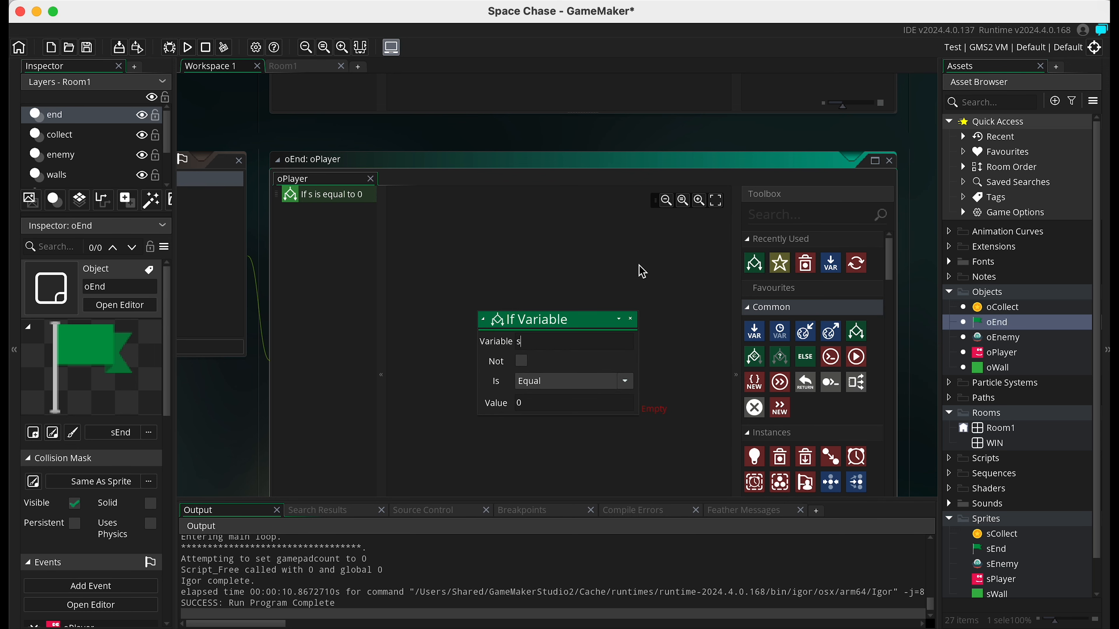
{"action": "type", "text": "core"}
{"action": "key", "text": "Return"}
{"action": "left_click", "coordinate": [560, 382]}
{"action": "left_click", "coordinate": [546, 443]}
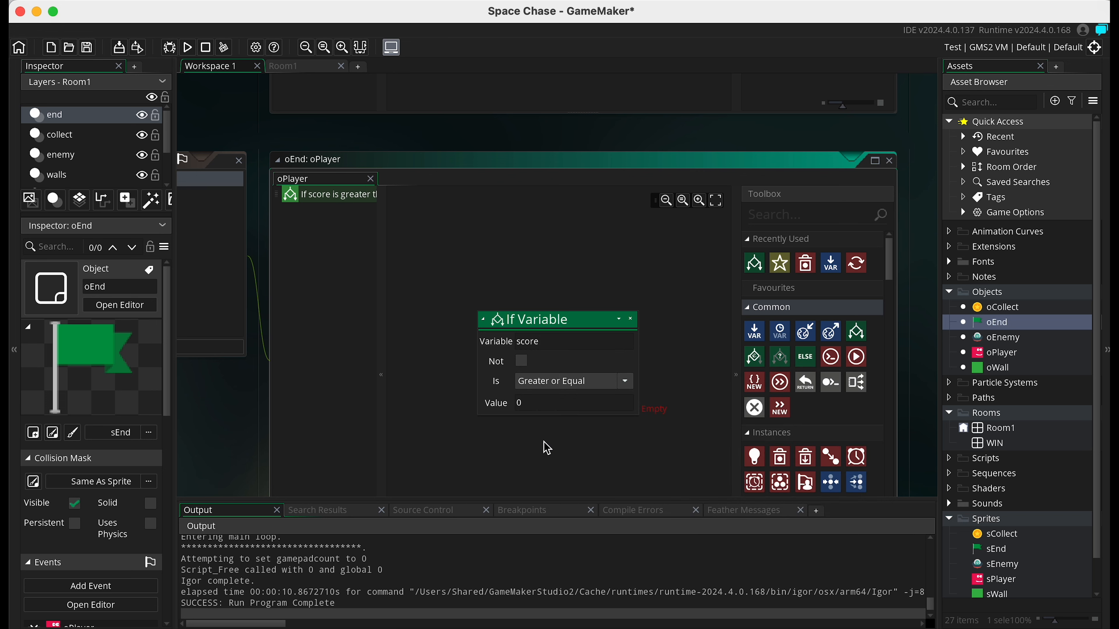
{"action": "left_click", "coordinate": [550, 406]}
{"action": "type", "text": "5"}
Step: Attach a Go To Room action to the If Variable action's true branch and set its target room to WIN
{"action": "left_click_drag", "start_coordinate": [890, 252], "coordinate": [893, 448]}
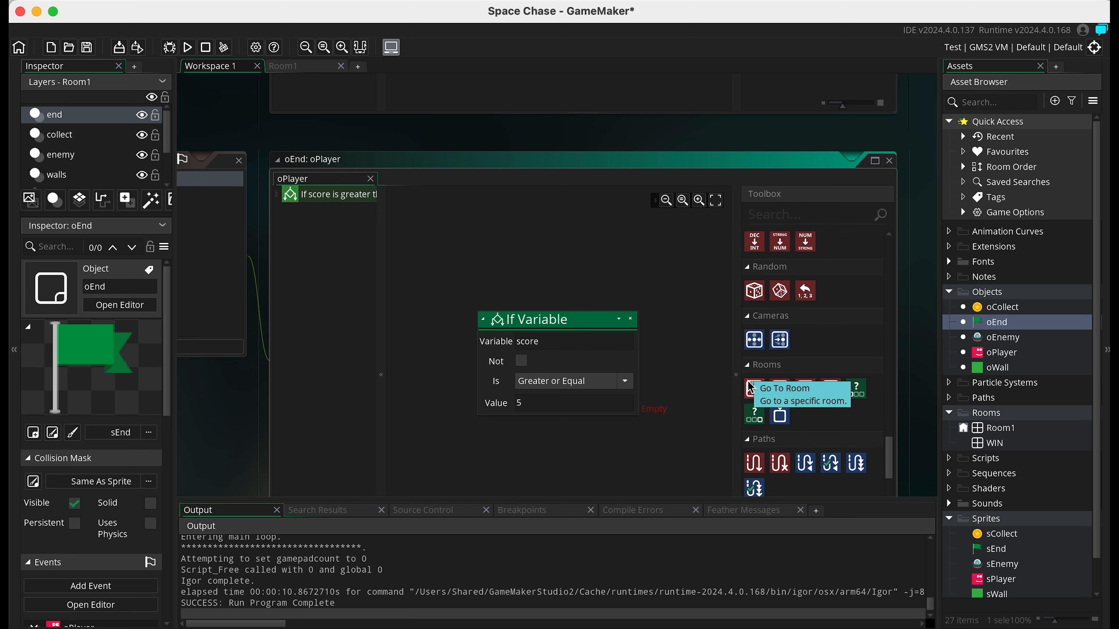
{"action": "left_click_drag", "start_coordinate": [751, 389], "coordinate": [641, 341]}
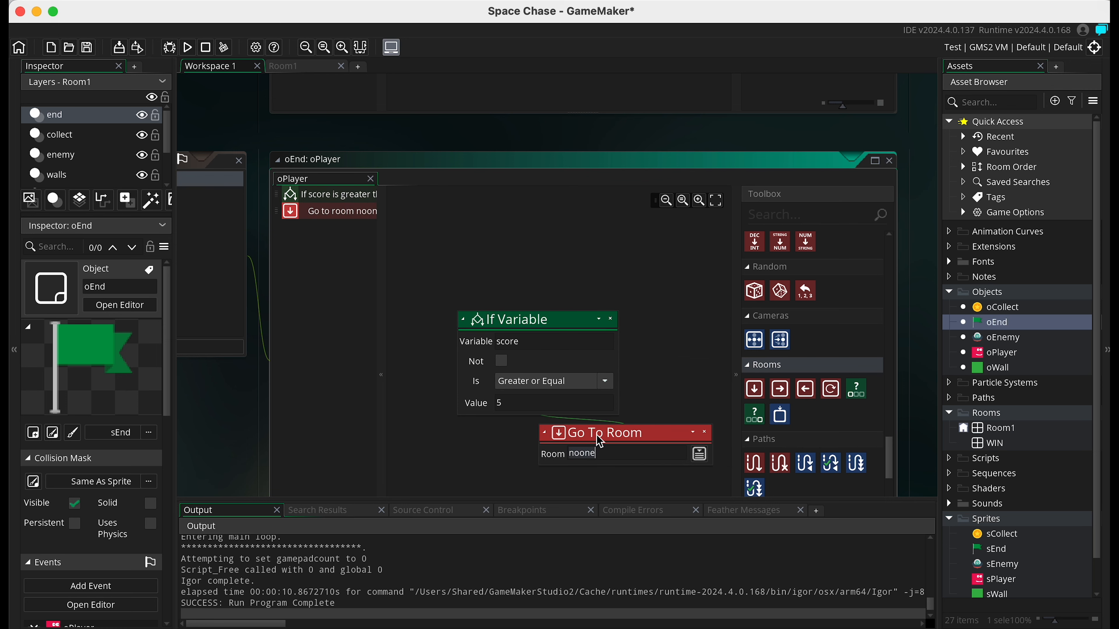
{"action": "left_click", "coordinate": [699, 454]}
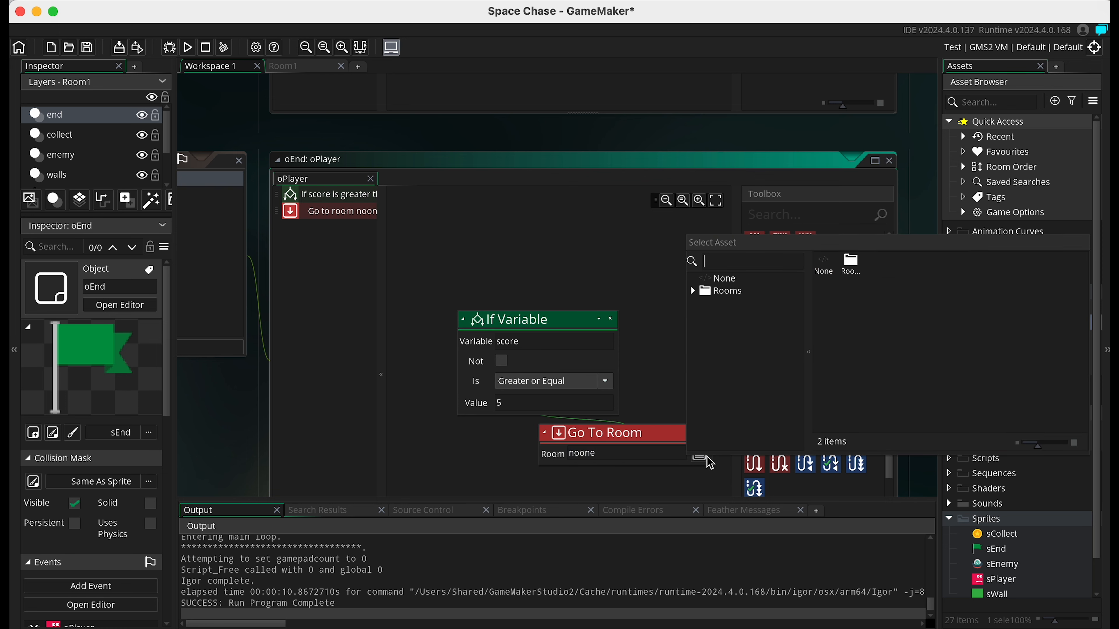
{"action": "double_click", "coordinate": [854, 266]}
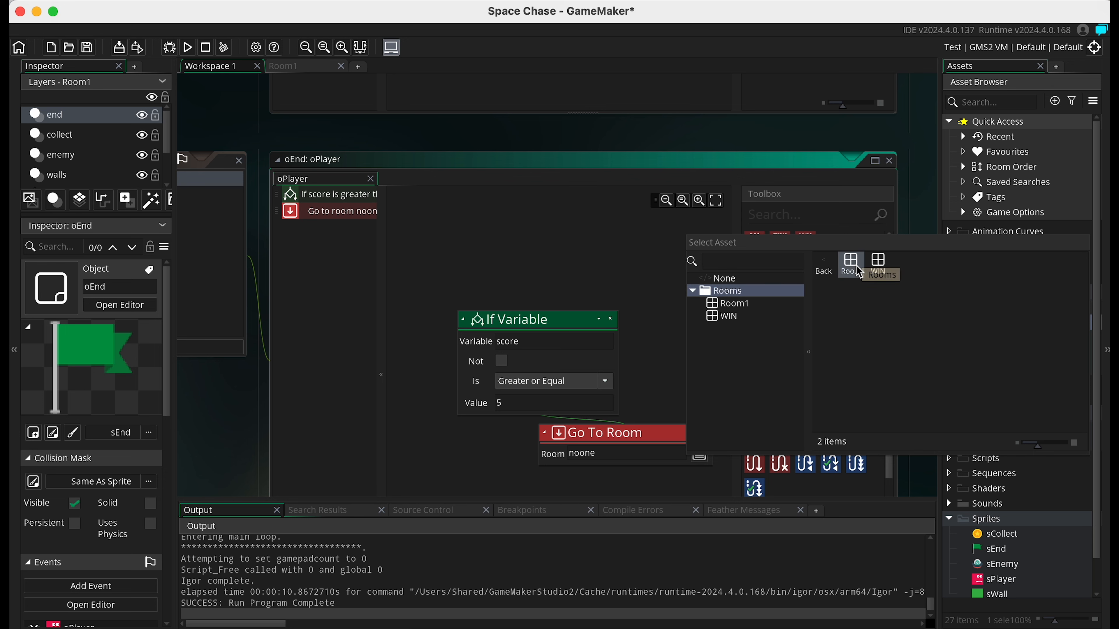
{"action": "left_click", "coordinate": [731, 320]}
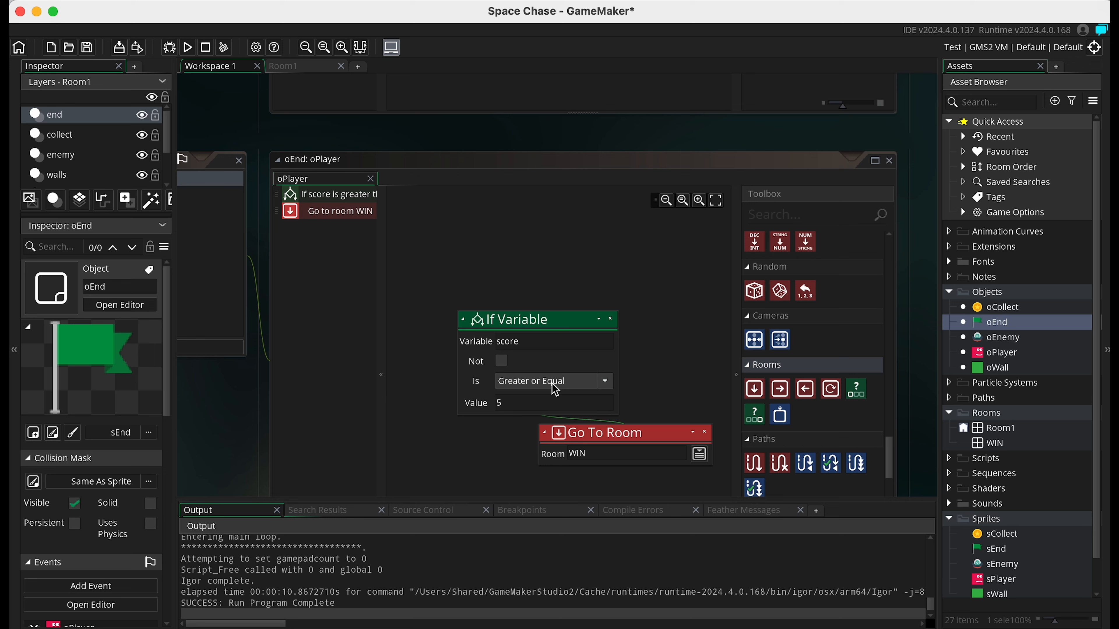
{"action": "left_click_drag", "start_coordinate": [632, 435], "coordinate": [543, 434]}
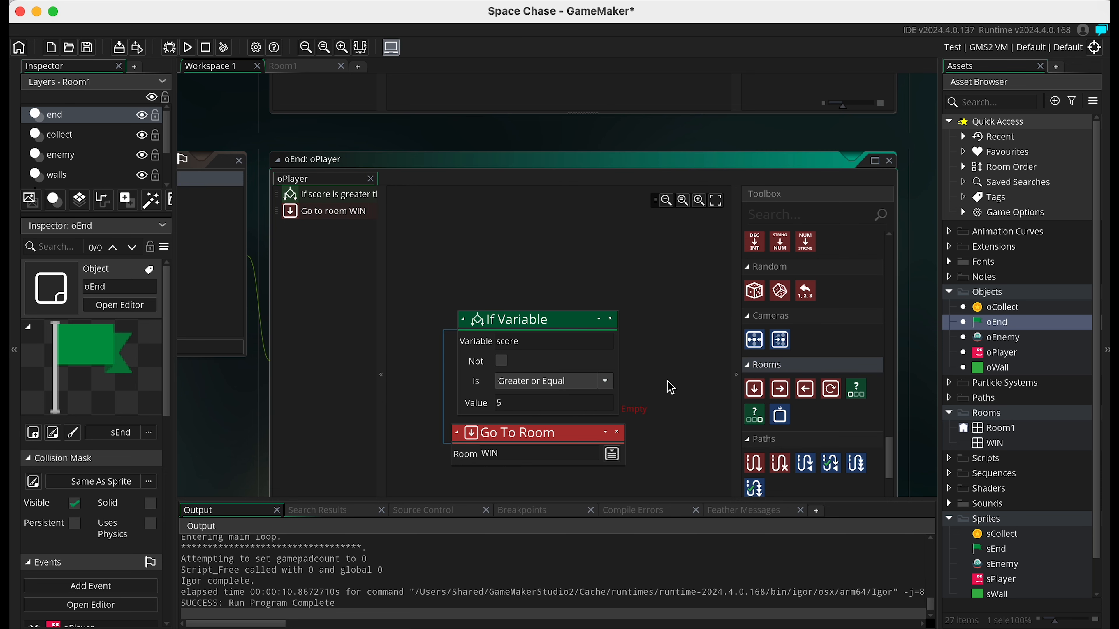
{"action": "scroll", "coordinate": [670, 387], "scroll_direction": "down", "scroll_amount": 2}
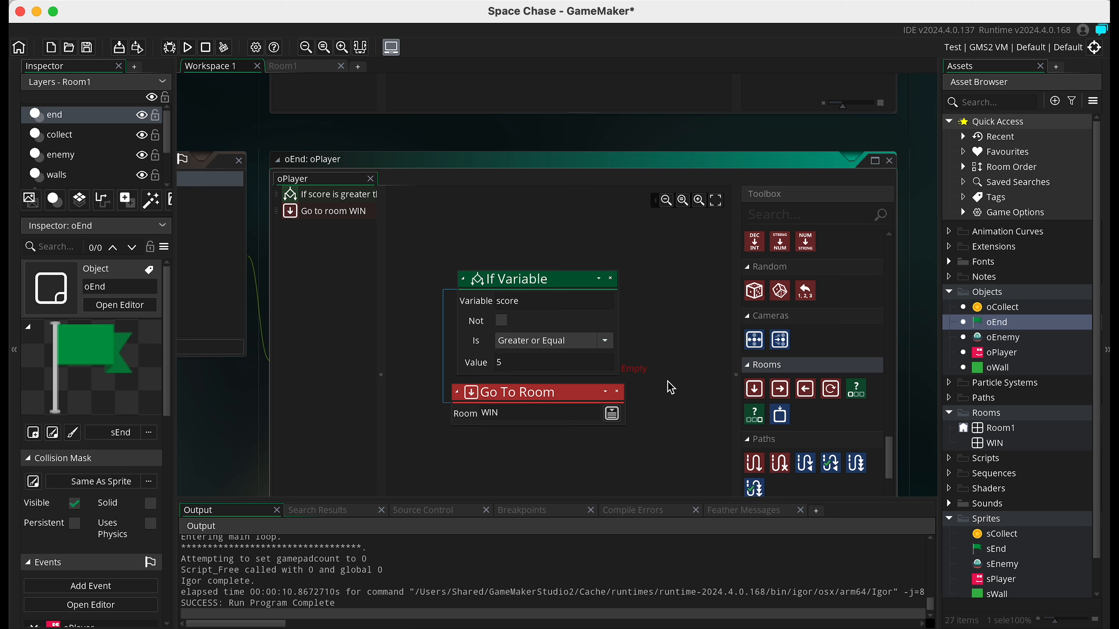
{"action": "left_click_drag", "start_coordinate": [499, 401], "coordinate": [654, 334]}
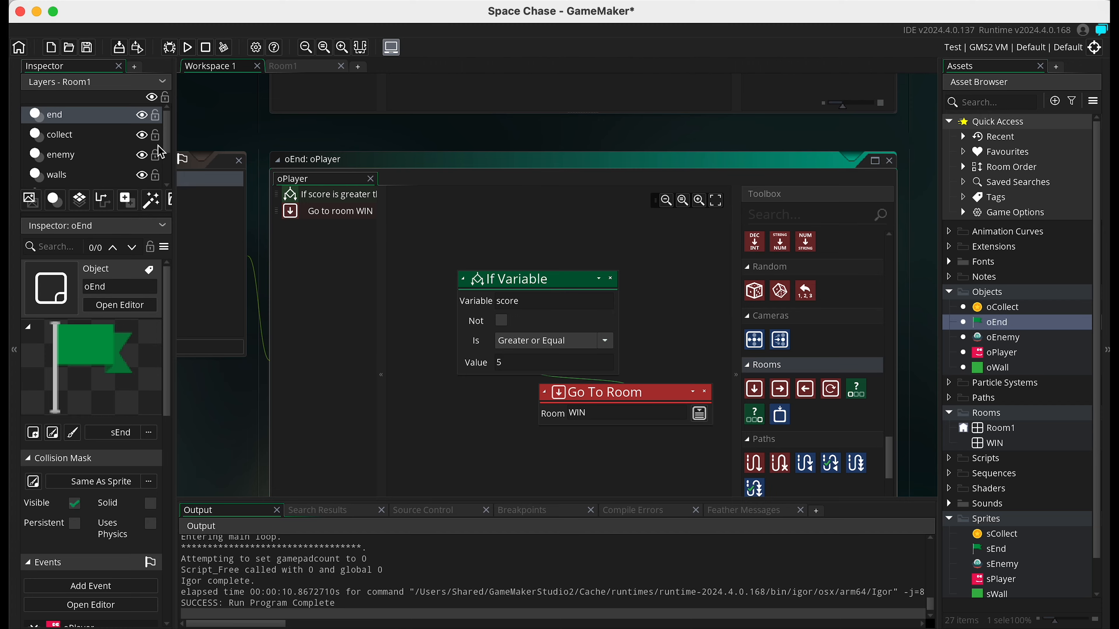
Step: Run the game and move the player onto the end flag before collecting any coins
{"action": "left_click", "coordinate": [187, 47]}
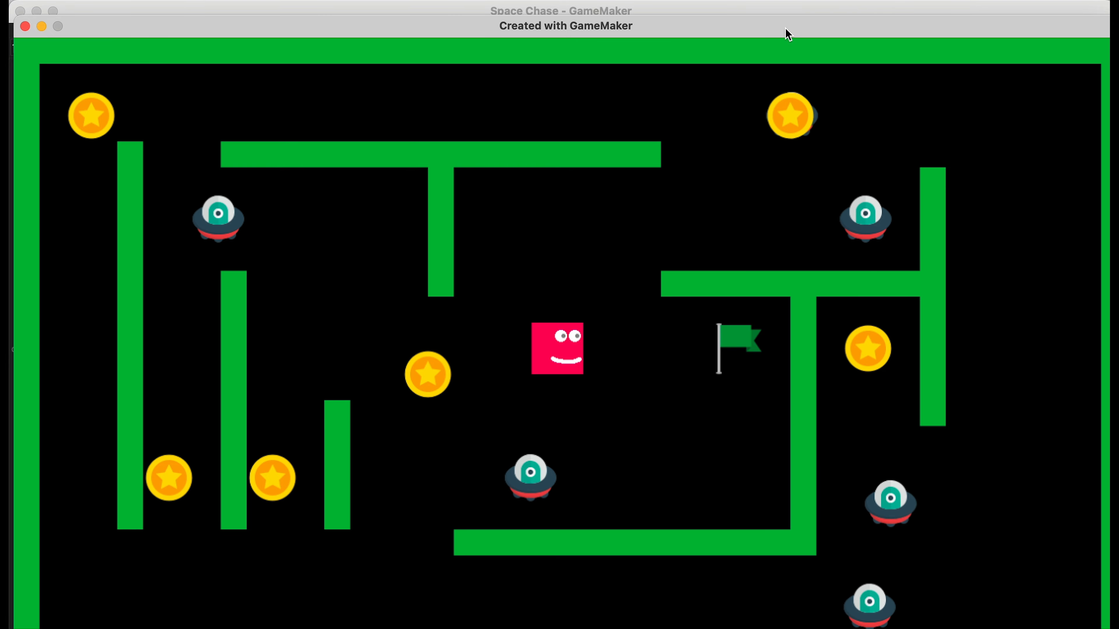
{"action": "key", "text": "Right"}
{"action": "key", "text": "Left"}
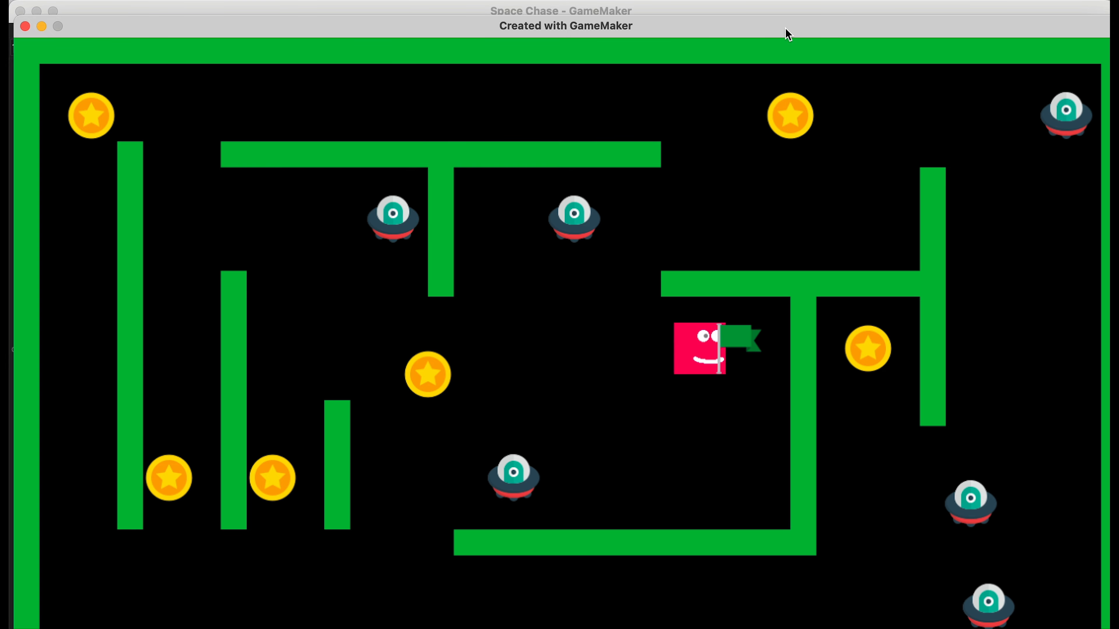
Step: Steer the player through the western half of the maze to collect its four coins
{"action": "key", "text": "Left"}
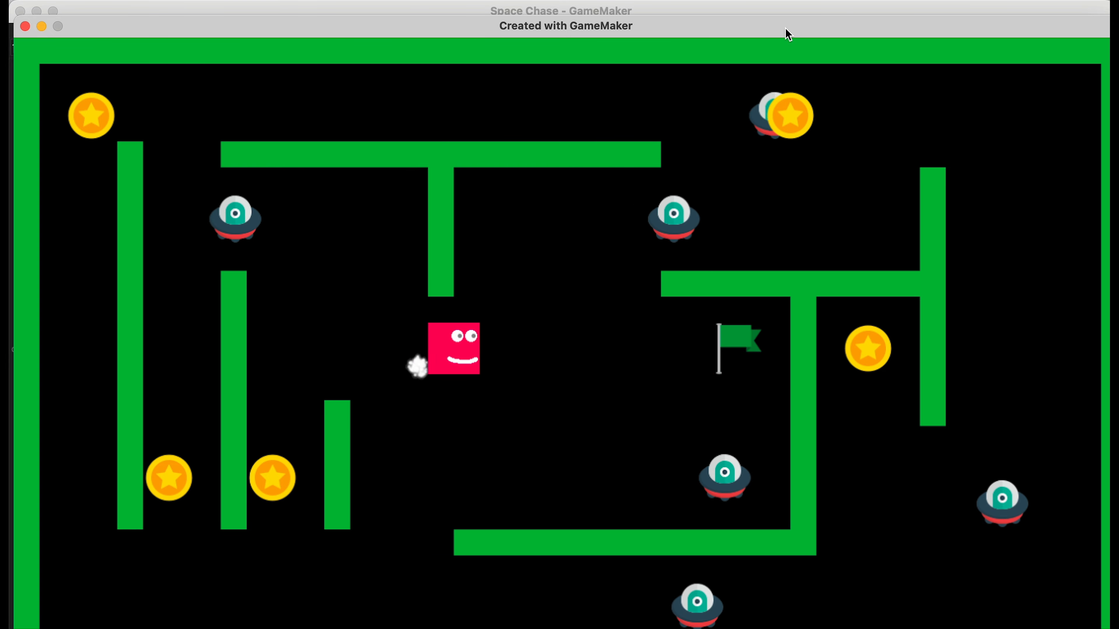
{"action": "key", "text": "Down"}
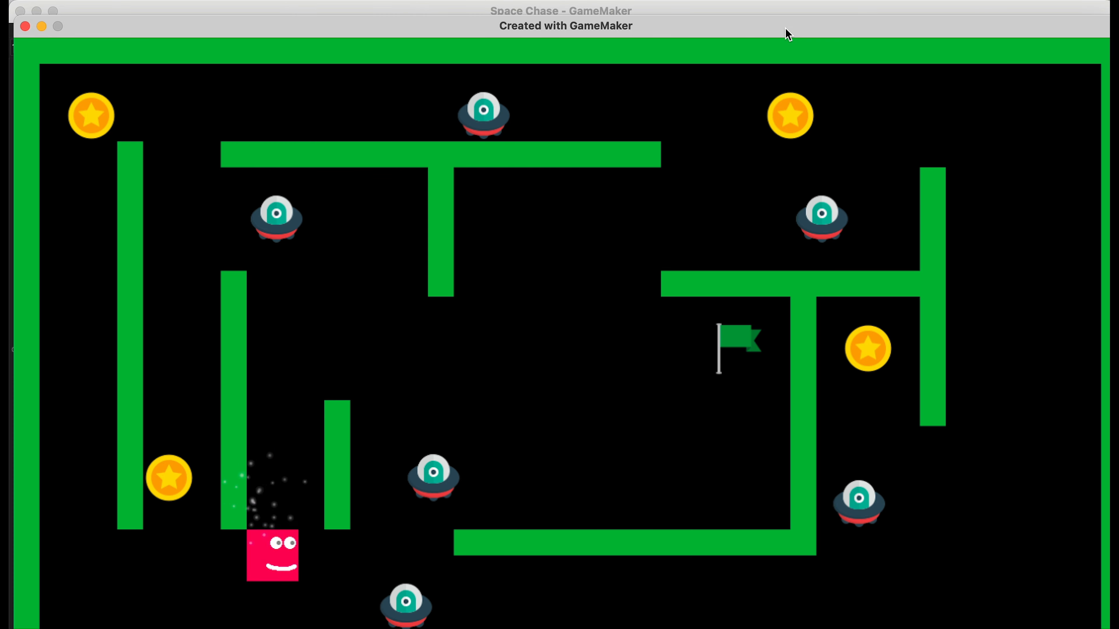
{"action": "key", "text": "Left"}
{"action": "key", "text": "Up"}
{"action": "key", "text": "Up"}
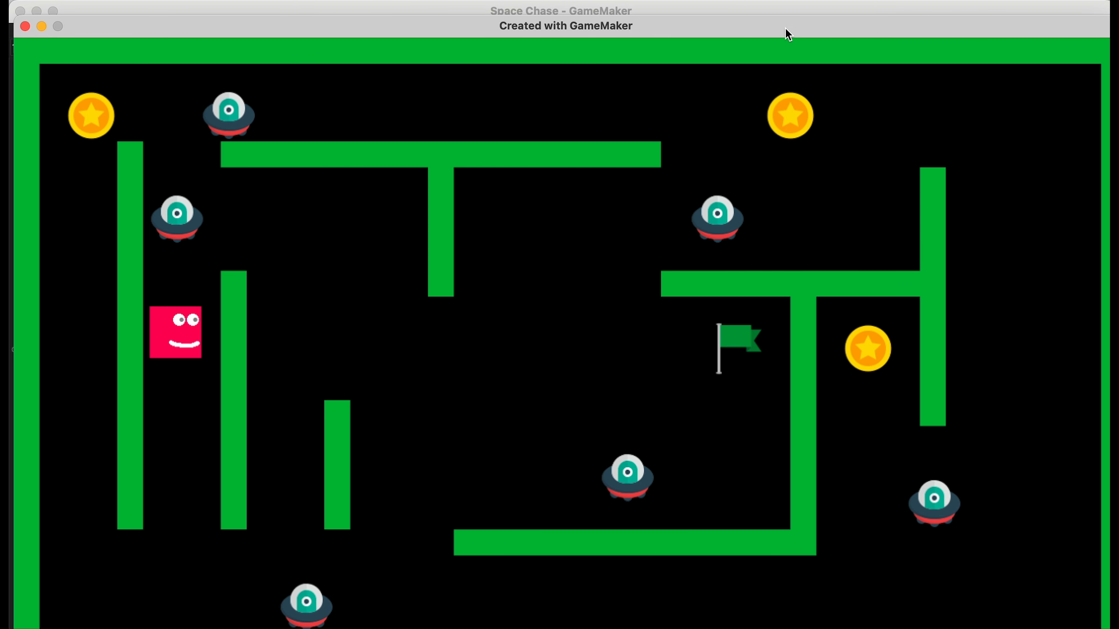
{"action": "key", "text": "Up"}
{"action": "key", "text": "Left"}
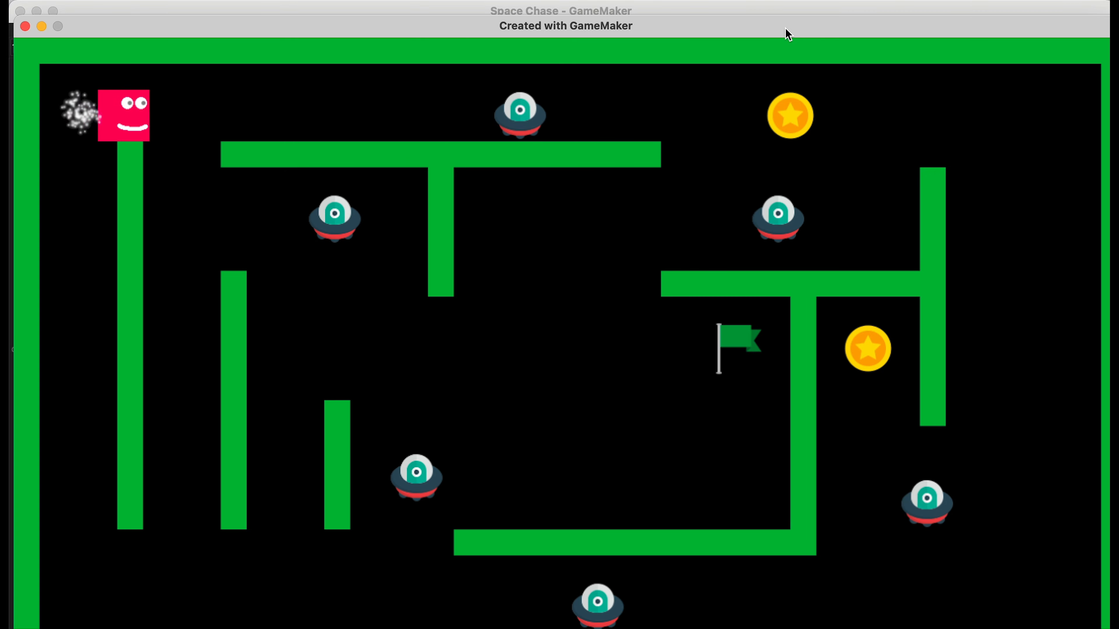
Step: Guide the player back across the maze, past the flag, to collect the coin near the upper east wall
{"action": "key", "text": "Right"}
{"action": "key", "text": "Down"}
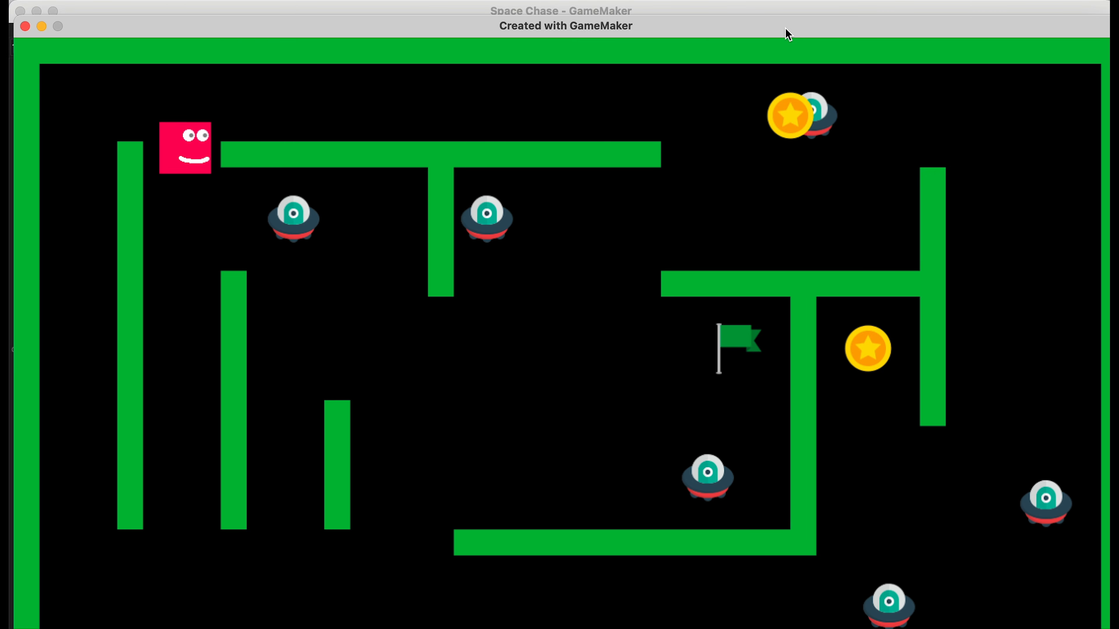
{"action": "key", "text": "Right"}
{"action": "key", "text": "Down"}
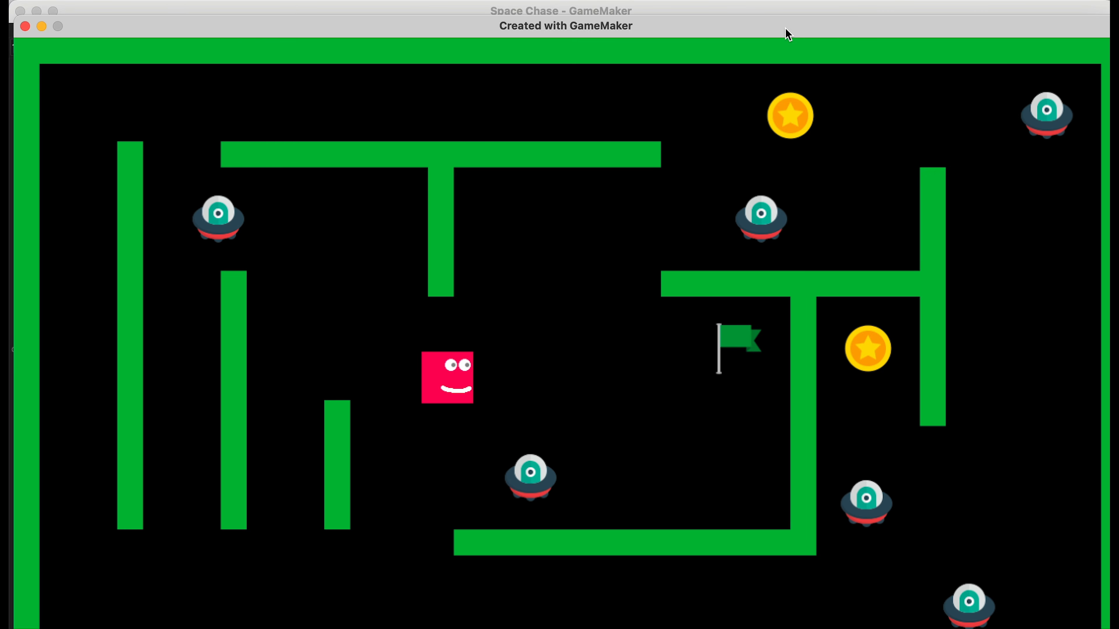
{"action": "key", "text": "Up"}
{"action": "key", "text": "Left"}
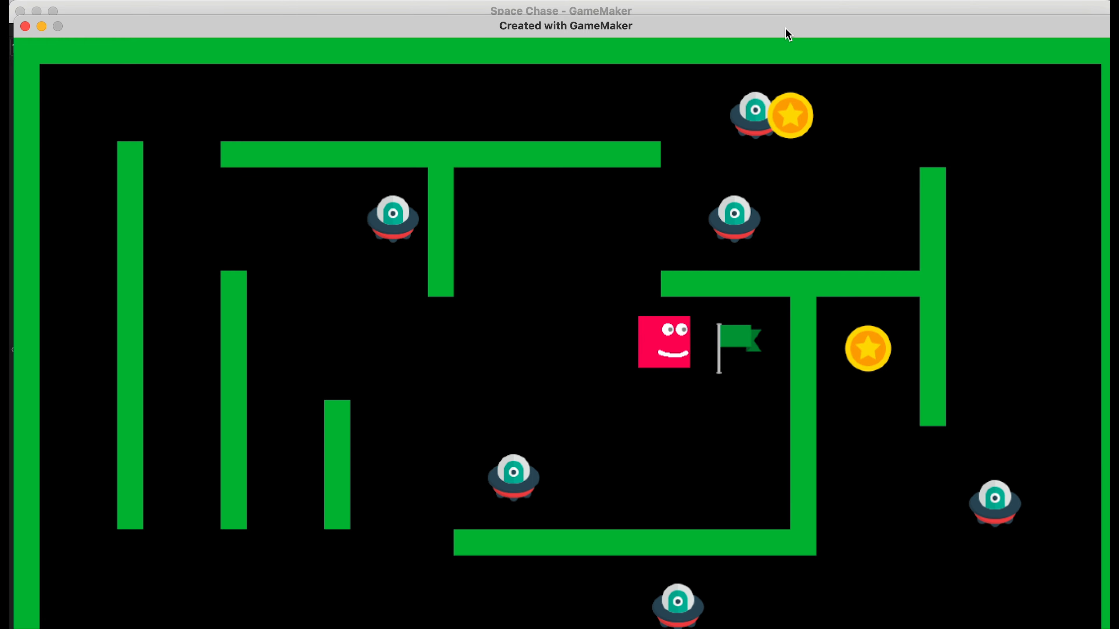
{"action": "key", "text": "Up"}
{"action": "key", "text": "Right"}
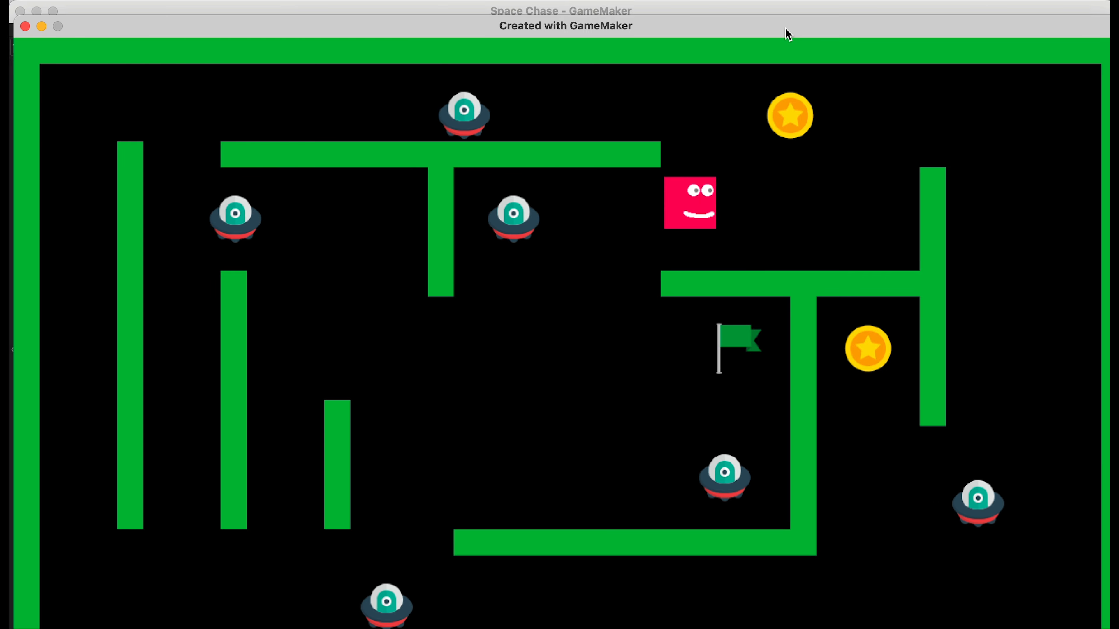
{"action": "key", "text": "Up"}
{"action": "key", "text": "Left"}
{"action": "key", "text": "Left"}
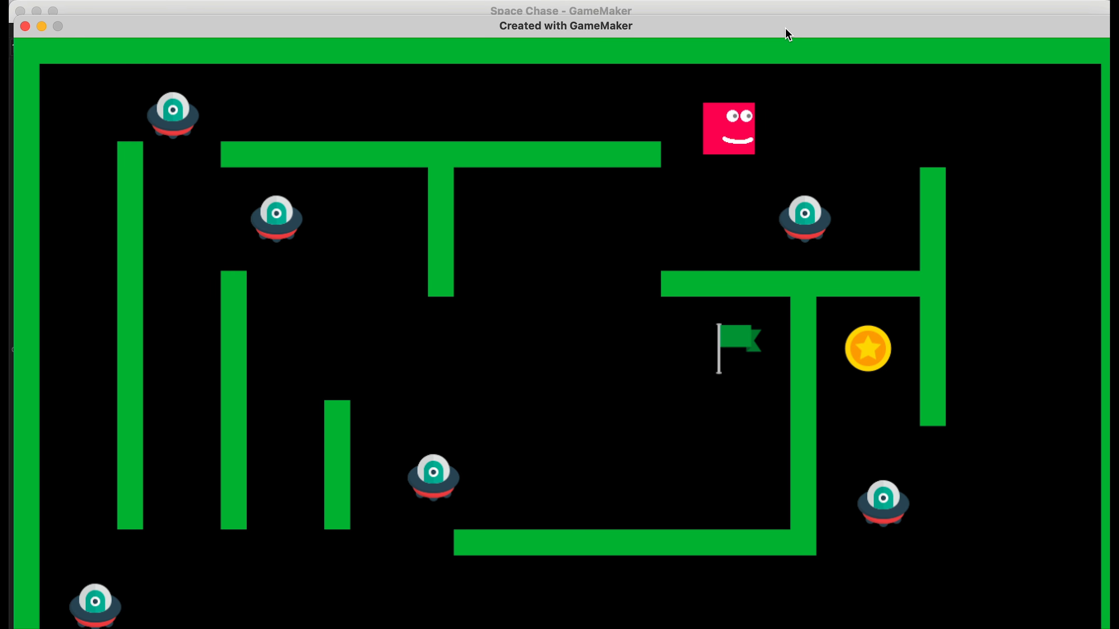
Step: Bring the player back to the end flag with five coins collected, then close the running game
{"action": "key", "text": "Down"}
{"action": "key", "text": "Left"}
{"action": "key", "text": "Down"}
{"action": "key", "text": "Right"}
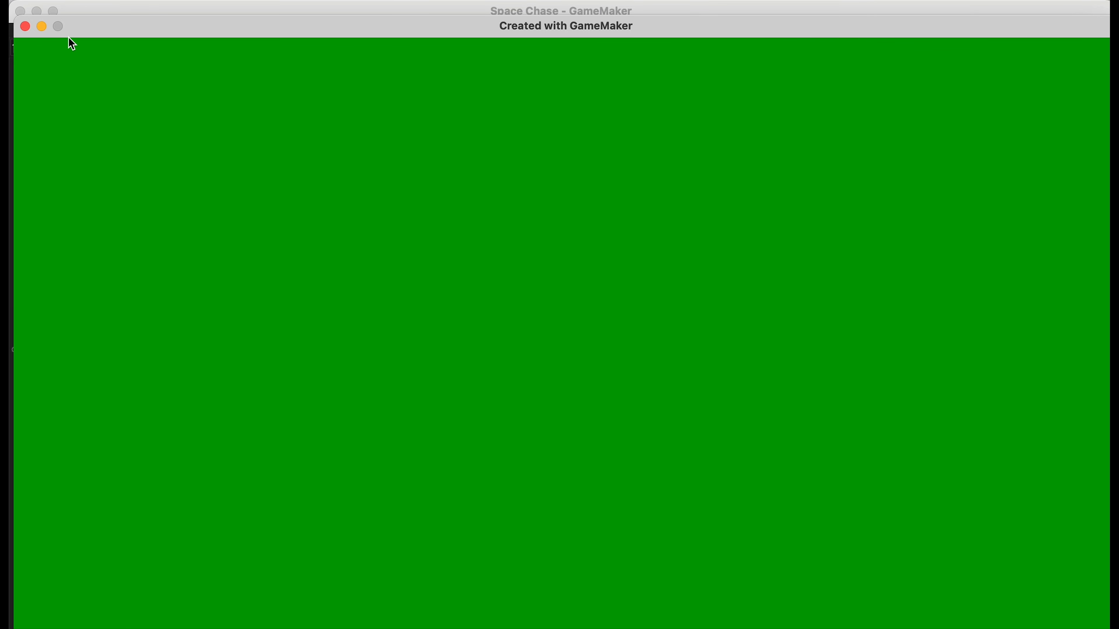
{"action": "left_click", "coordinate": [25, 26]}
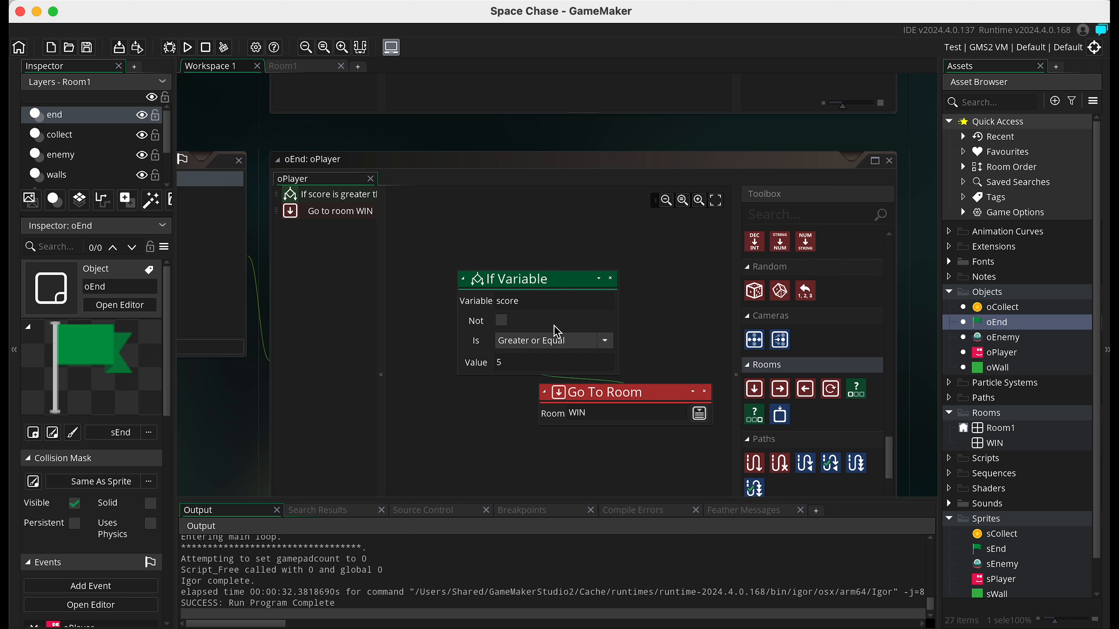
Step: Open Room1 in the room editor to view its layout
{"action": "key", "text": "super+z"}
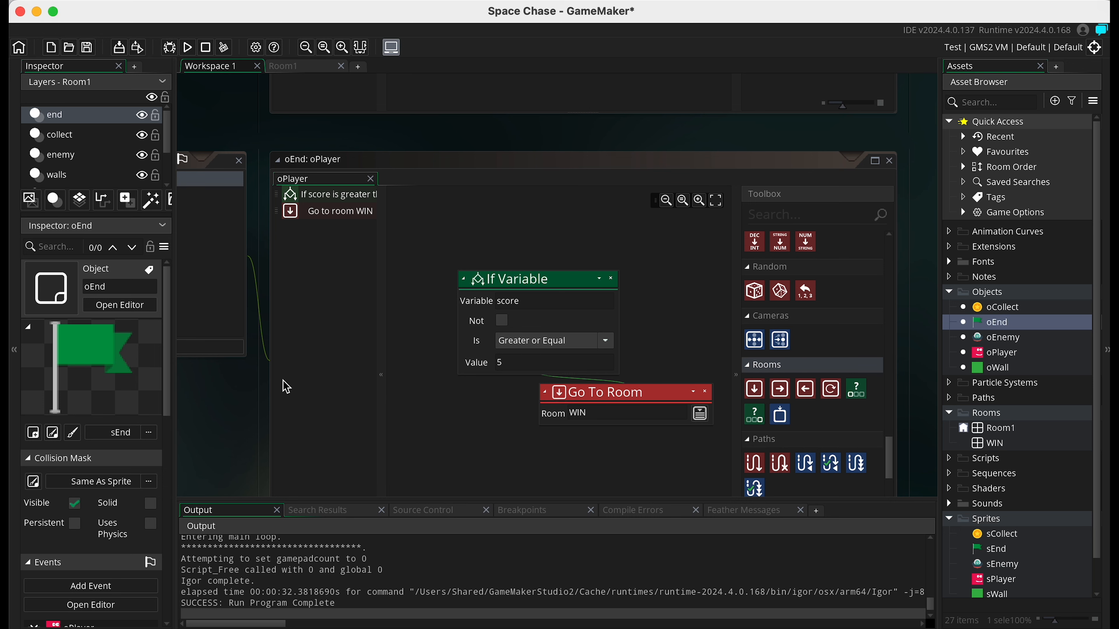
{"action": "scroll", "coordinate": [230, 387], "scroll_direction": "left", "scroll_amount": 5}
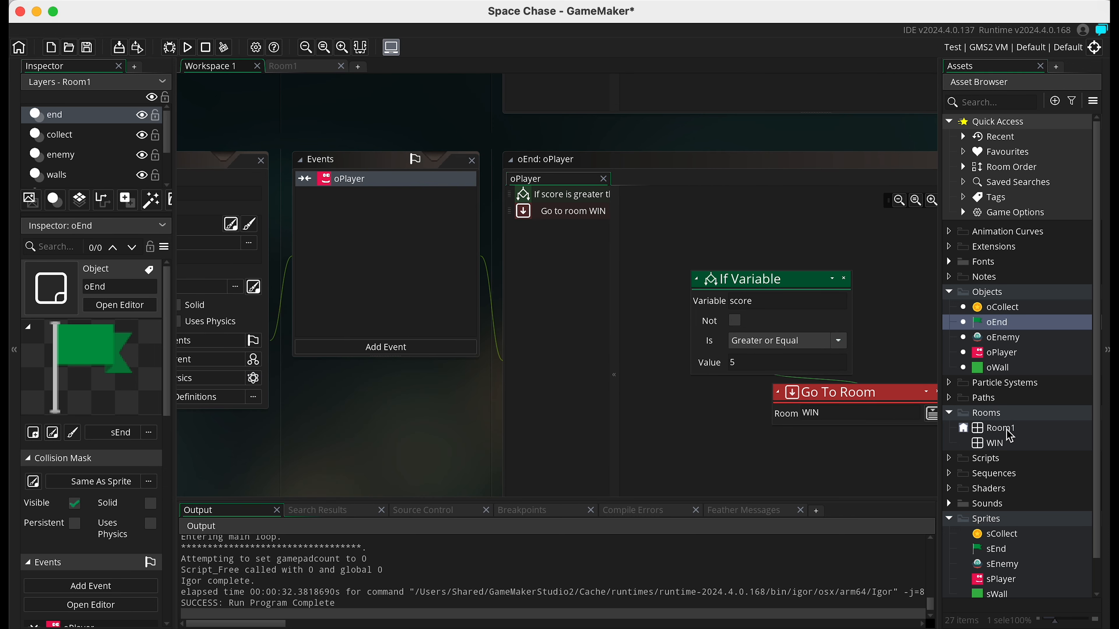
{"action": "double_click", "coordinate": [1009, 432]}
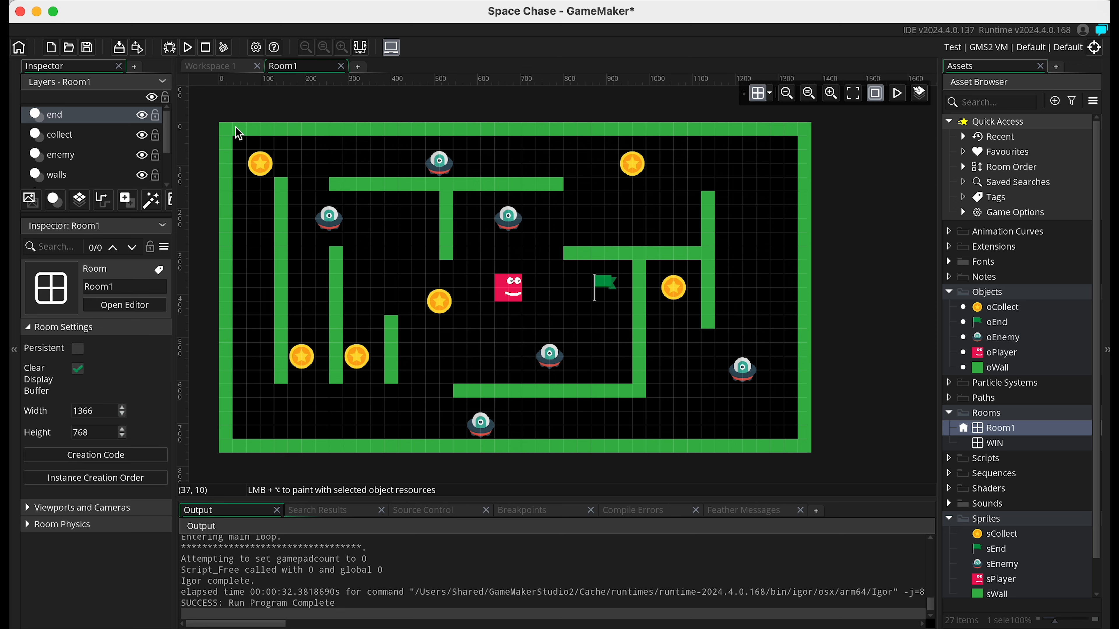
Step: Open the oPlayer object and add a Draw GUI event to it
{"action": "left_click", "coordinate": [1000, 353]}
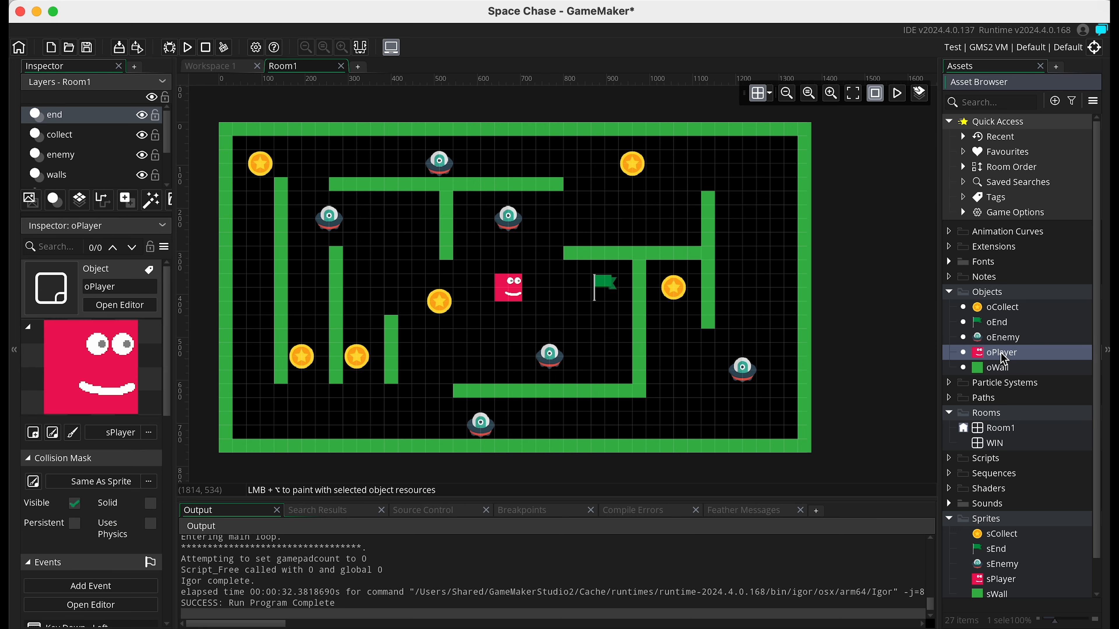
{"action": "double_click", "coordinate": [986, 355]}
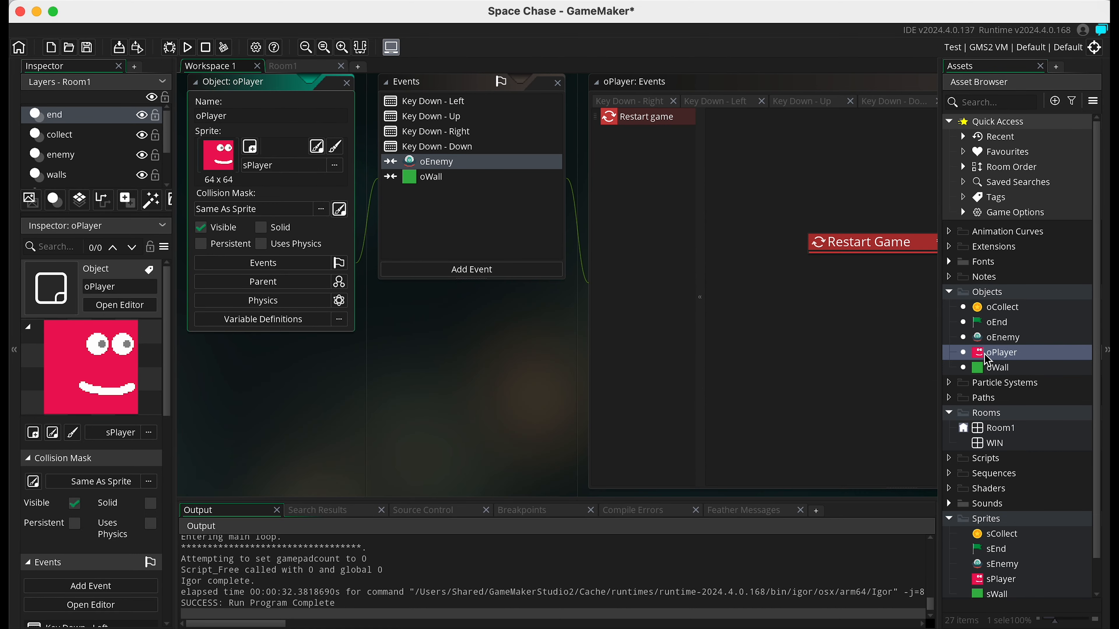
{"action": "left_click", "coordinate": [465, 270]}
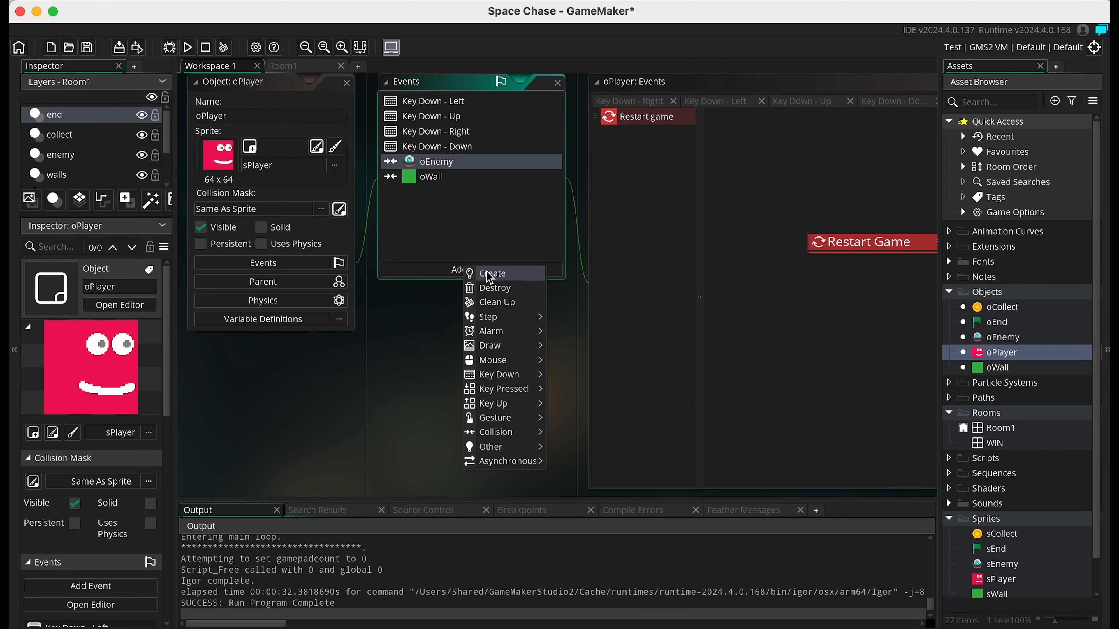
{"action": "mouse_move", "coordinate": [493, 348]}
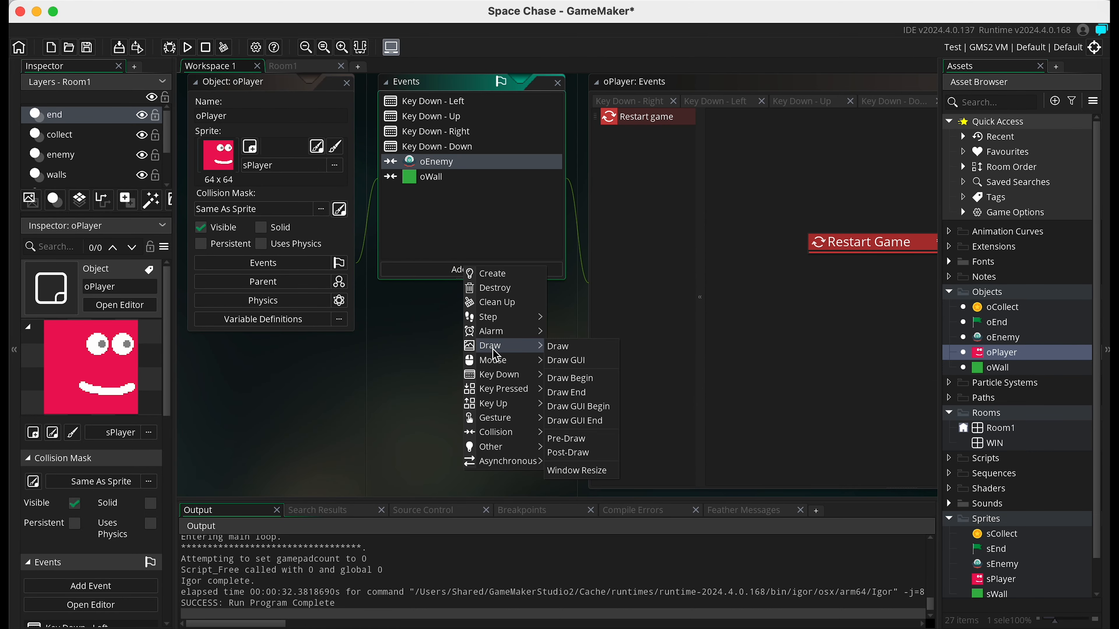
{"action": "left_click", "coordinate": [578, 361]}
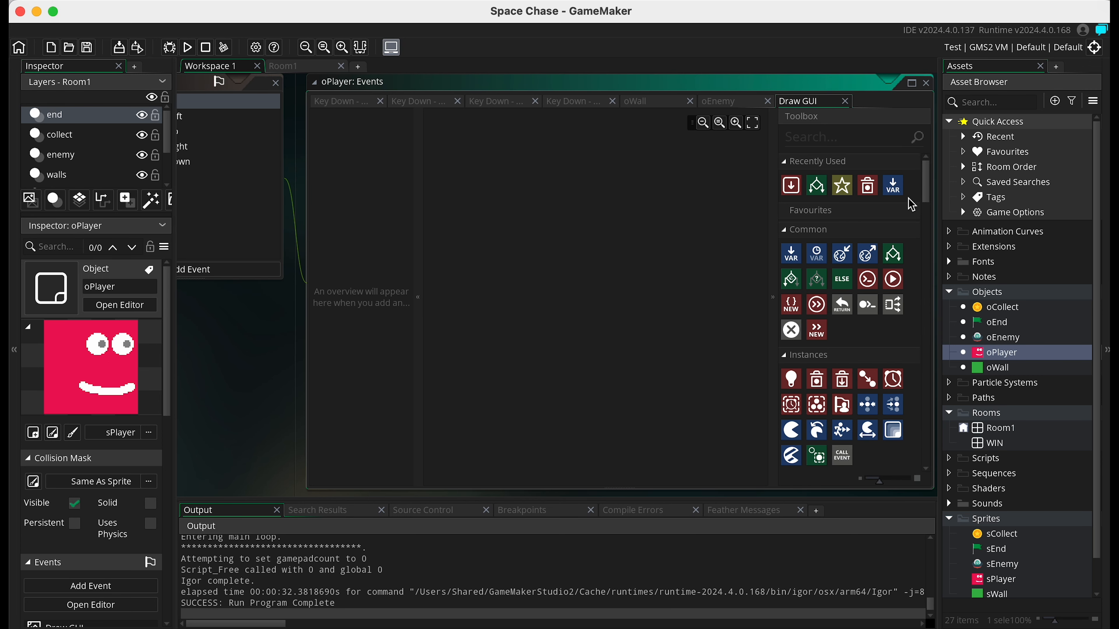
Step: Add a Draw Value action to the Draw GUI event with the caption "Your score is: " and the value score
{"action": "left_click_drag", "start_coordinate": [926, 181], "coordinate": [926, 268]}
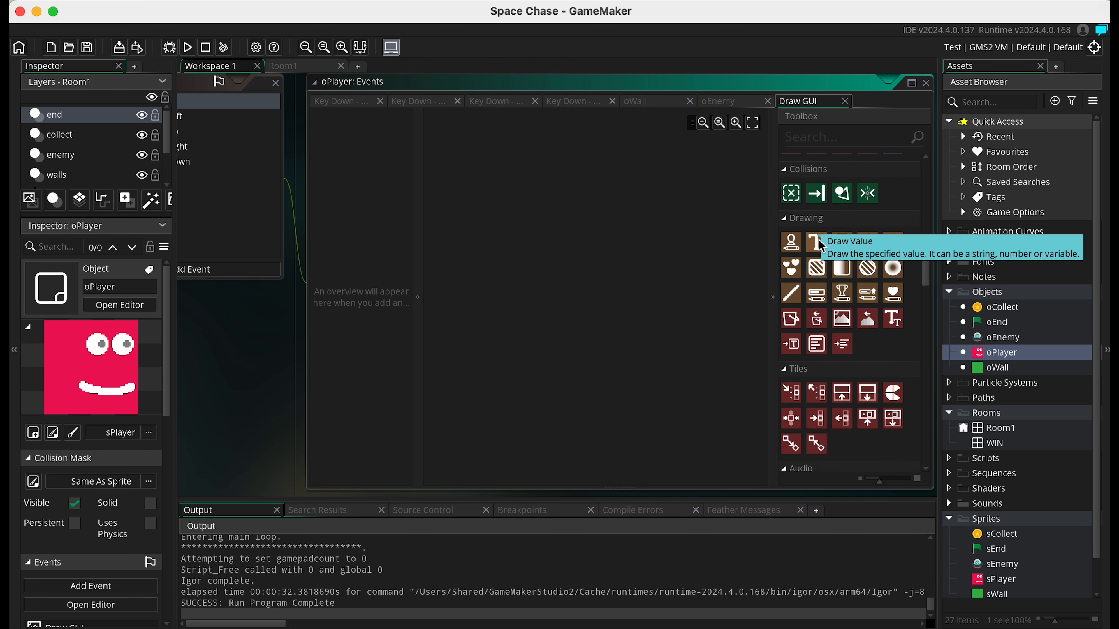
{"action": "left_click_drag", "start_coordinate": [817, 241], "coordinate": [539, 240]}
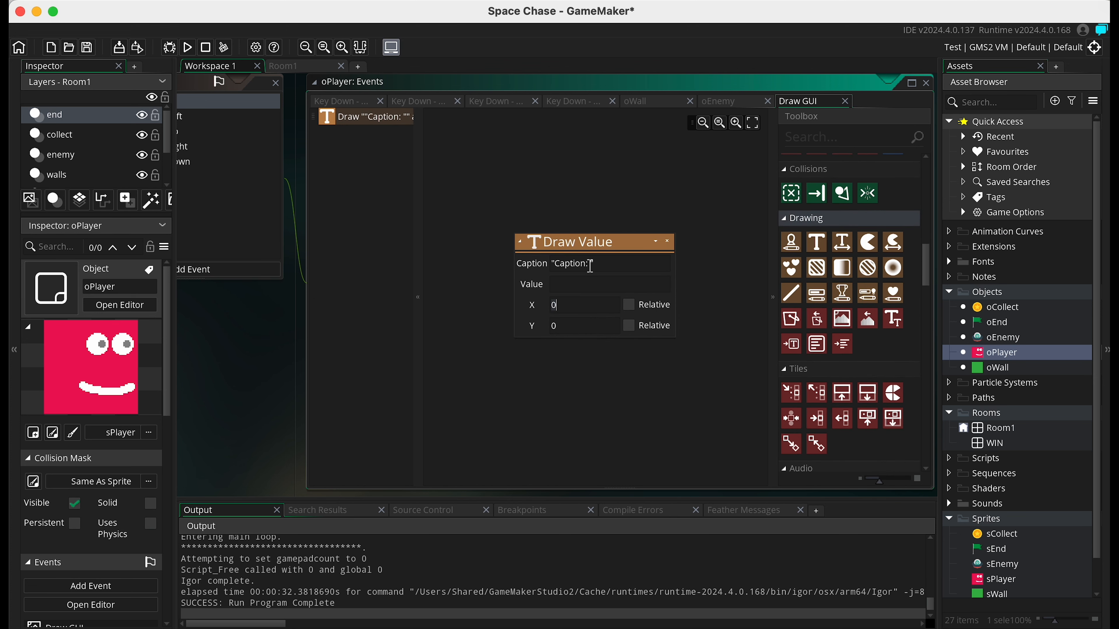
{"action": "left_click_drag", "start_coordinate": [590, 266], "coordinate": [558, 266]}
{"action": "key", "text": "BackSpace"}
{"action": "type", "text": "Your score is:"}
{"action": "left_click", "coordinate": [564, 284]}
{"action": "type", "text": "score"}
{"action": "key", "text": "Return"}
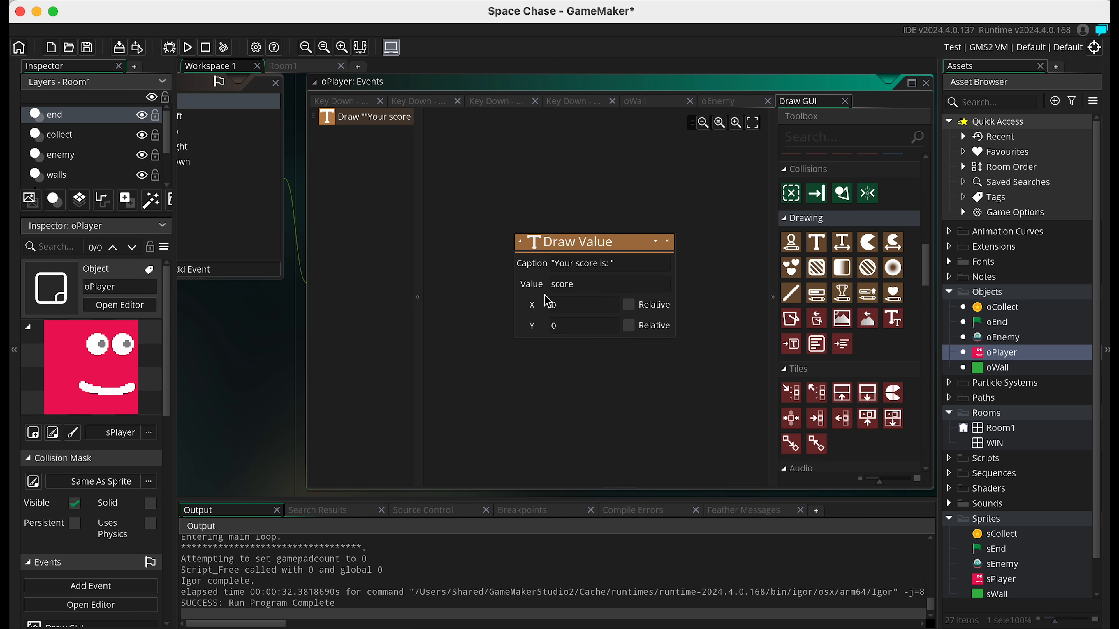
Step: Examine the caption and value fields of the Draw Value action up close
{"action": "scroll", "coordinate": [545, 295], "scroll_direction": "up", "scroll_amount": 6, "text": "ctrl"}
{"action": "scroll", "coordinate": [545, 295], "scroll_direction": "up", "scroll_amount": 4}
{"action": "scroll", "coordinate": [544, 295], "scroll_direction": "right", "scroll_amount": 4}
{"action": "scroll", "coordinate": [545, 295], "scroll_direction": "down", "scroll_amount": 3}
{"action": "scroll", "coordinate": [545, 295], "scroll_direction": "left", "scroll_amount": 3}
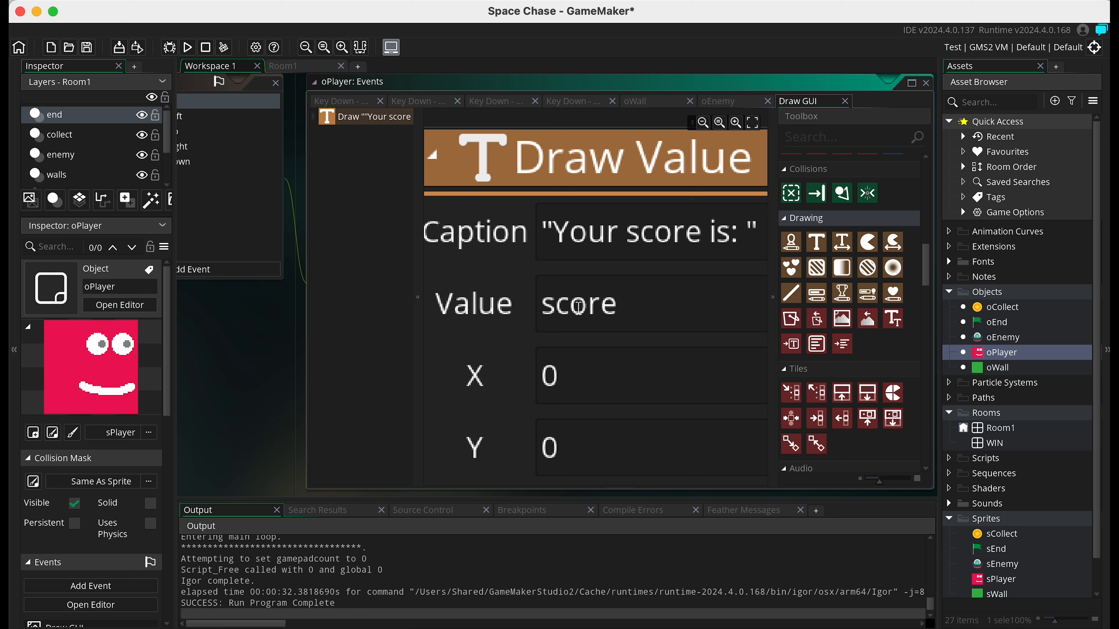
{"action": "left_click_drag", "start_coordinate": [616, 304], "coordinate": [541, 304]}
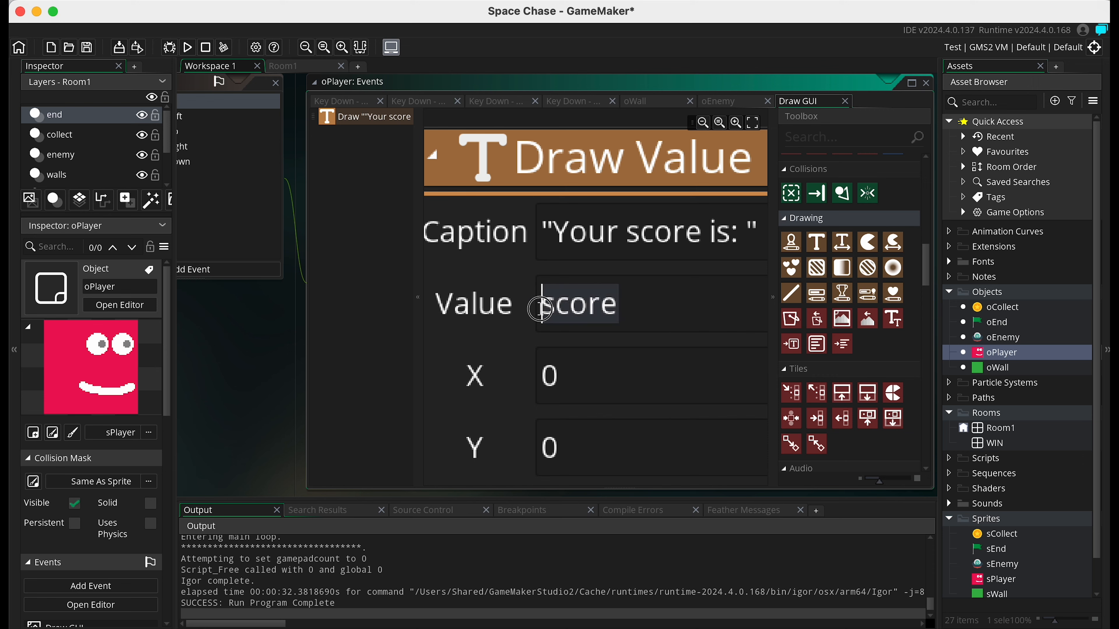
{"action": "scroll", "coordinate": [542, 305], "scroll_direction": "down", "scroll_amount": 2, "text": "ctrl"}
{"action": "scroll", "coordinate": [542, 305], "scroll_direction": "down", "scroll_amount": 2, "text": "ctrl"}
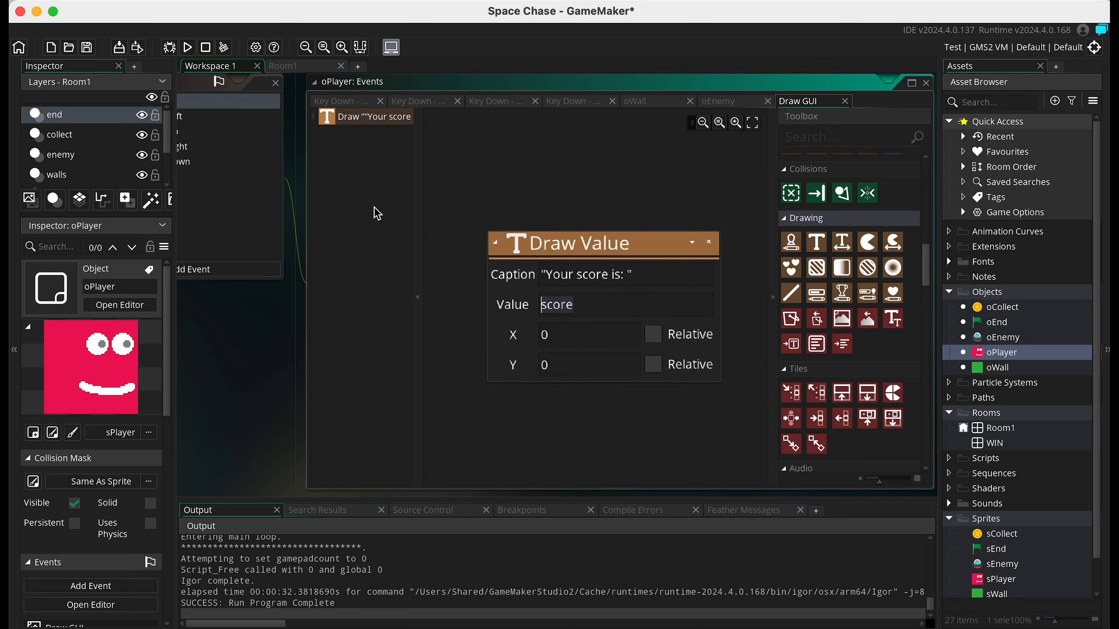
Step: Run the game and collect coins to test the on-screen score, then close the game window
{"action": "left_click", "coordinate": [186, 42]}
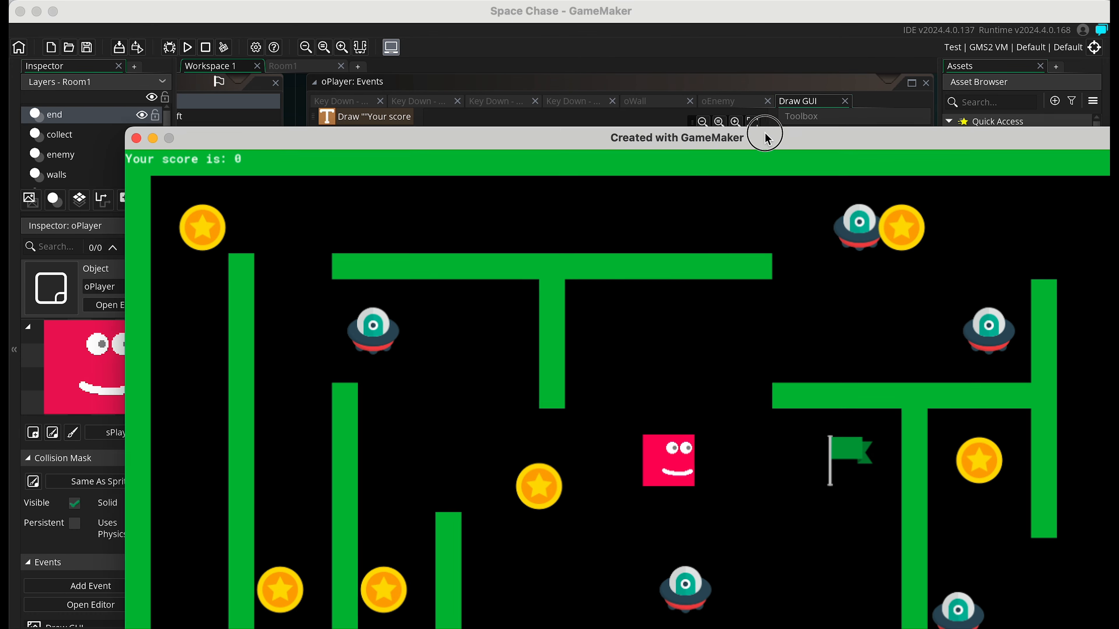
{"action": "left_click_drag", "start_coordinate": [765, 132], "coordinate": [659, 30]}
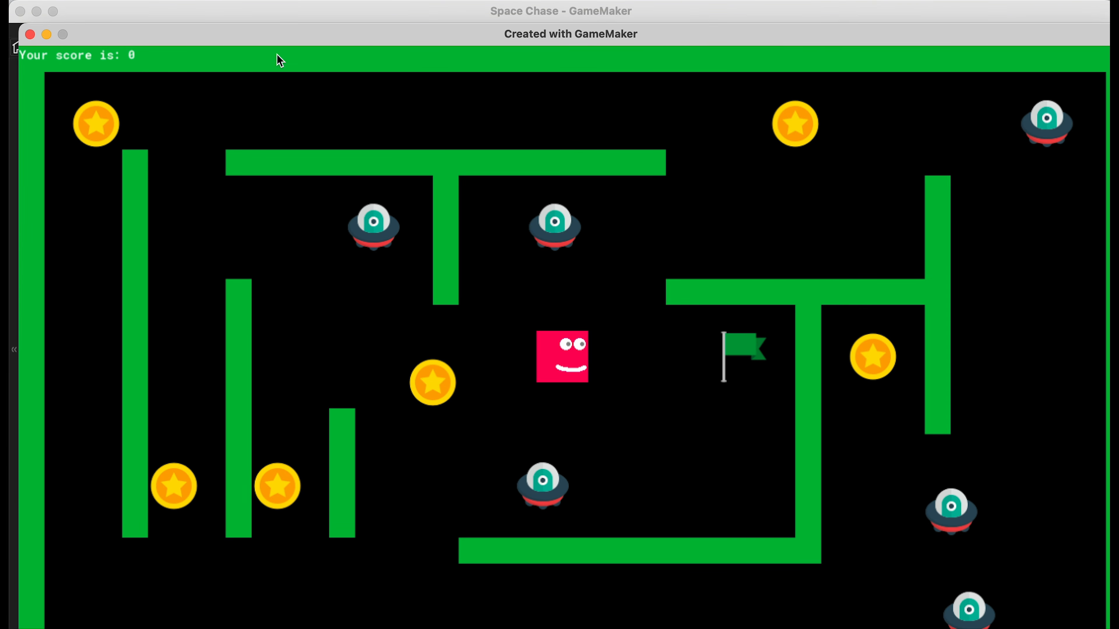
{"action": "key", "text": "Left"}
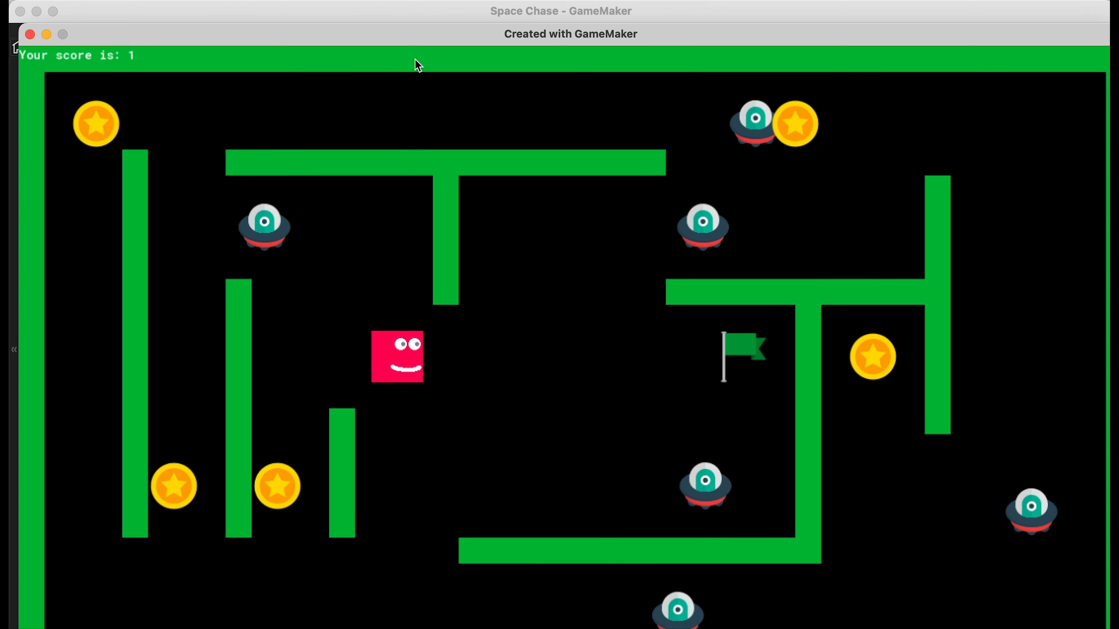
{"action": "key", "text": "Down"}
{"action": "key", "text": "Up"}
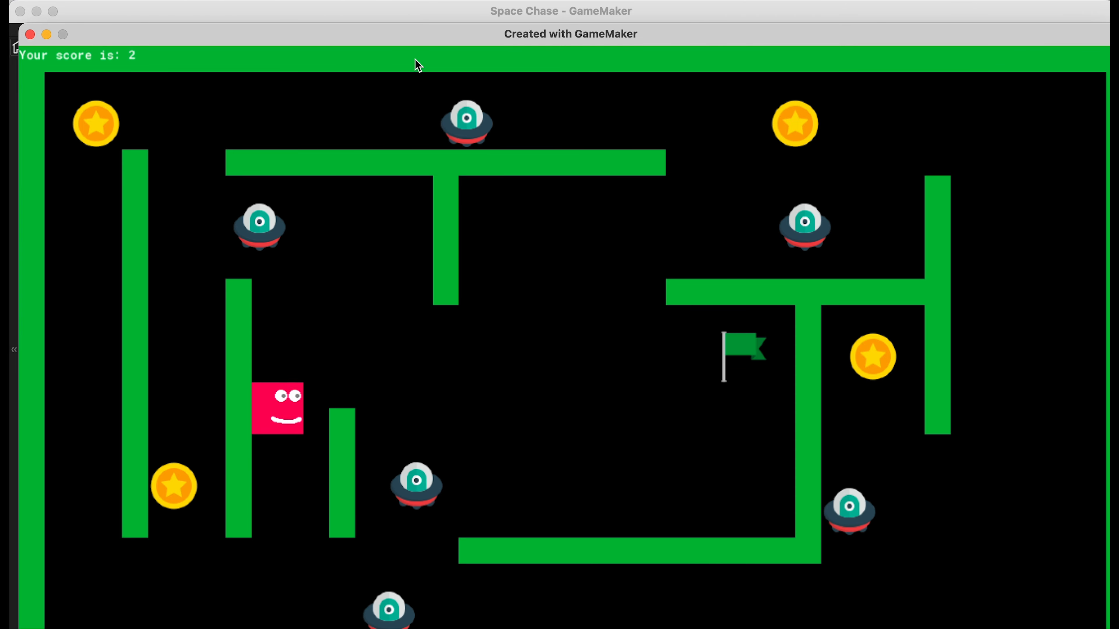
{"action": "key", "text": "Right"}
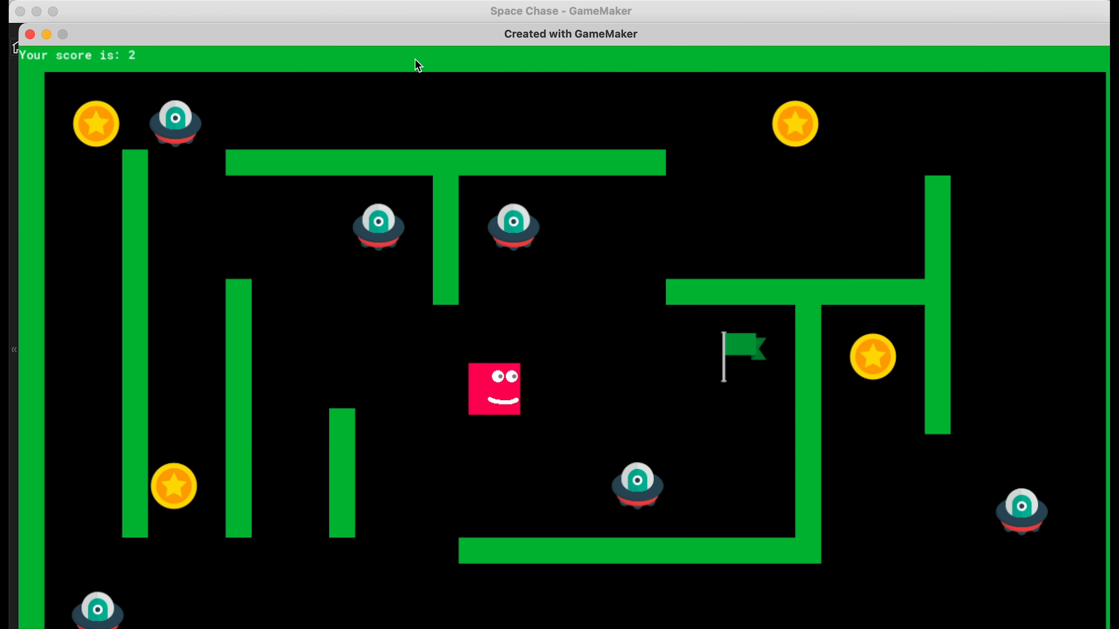
{"action": "key", "text": "Up"}
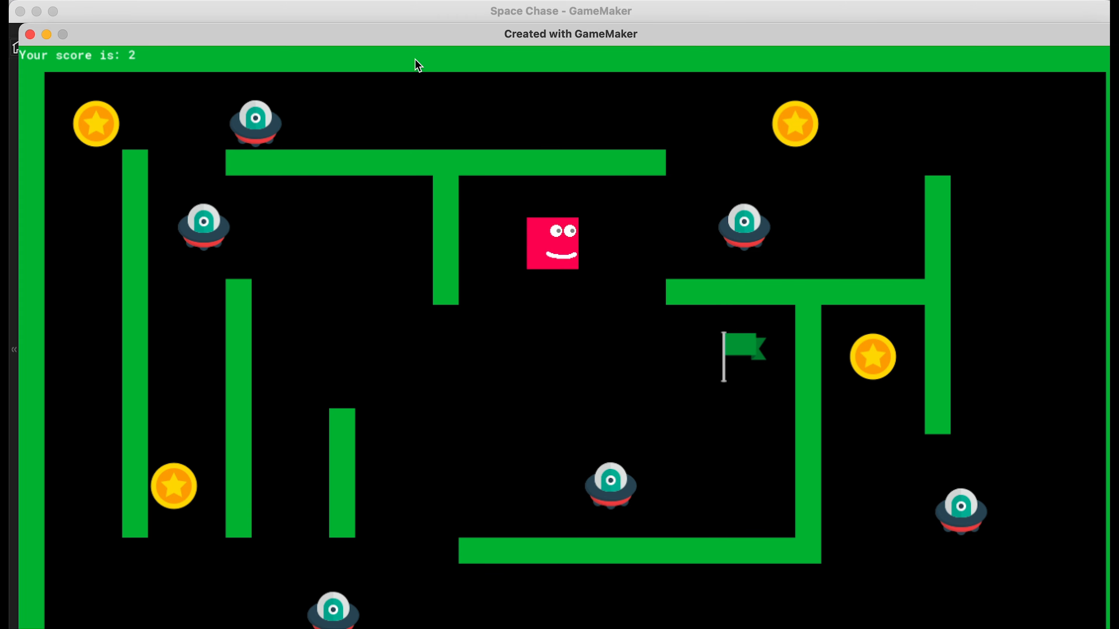
{"action": "key", "text": "Right"}
{"action": "key", "text": "Down"}
{"action": "key", "text": "Left"}
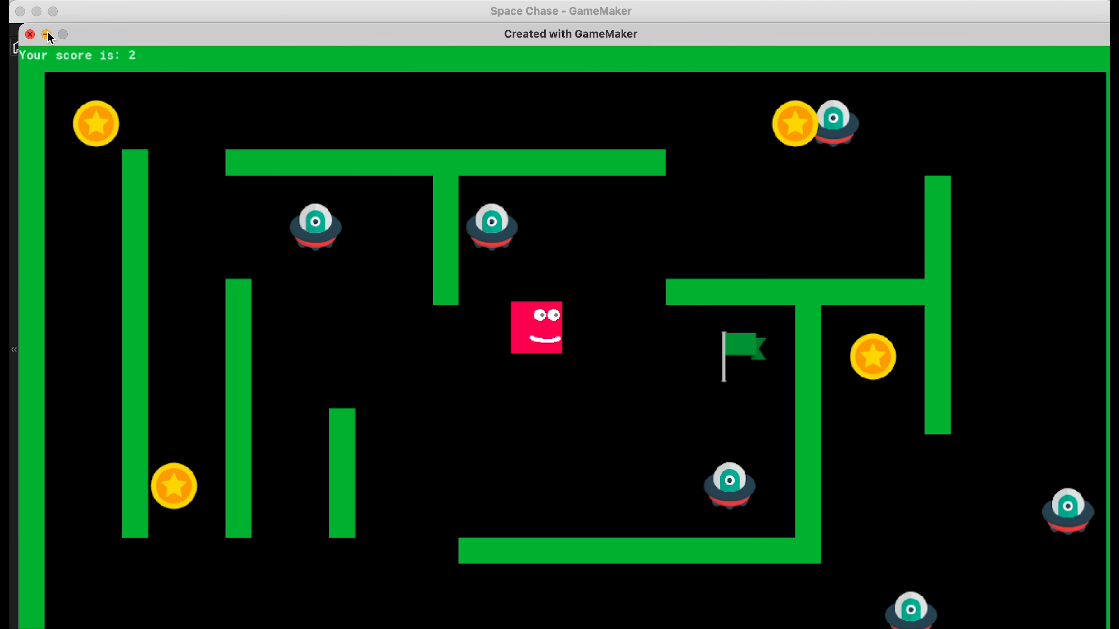
{"action": "left_click", "coordinate": [30, 34]}
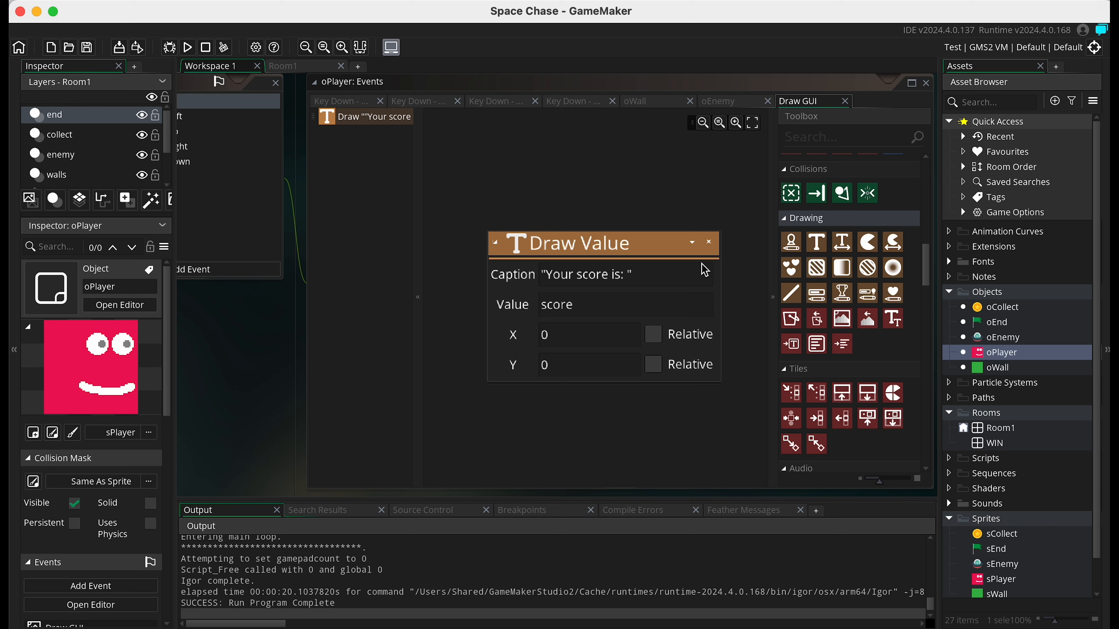
Step: Add a Set Font action before the Draw Value action and set its font to fontScore
{"action": "left_click_drag", "start_coordinate": [894, 319], "coordinate": [644, 215]}
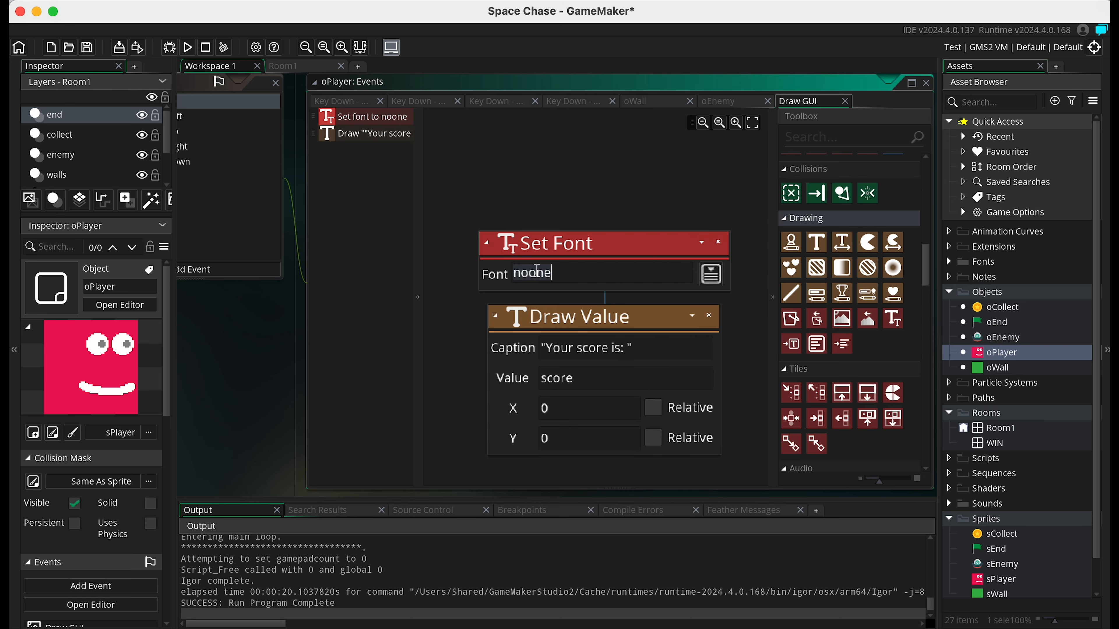
{"action": "left_click", "coordinate": [711, 273]}
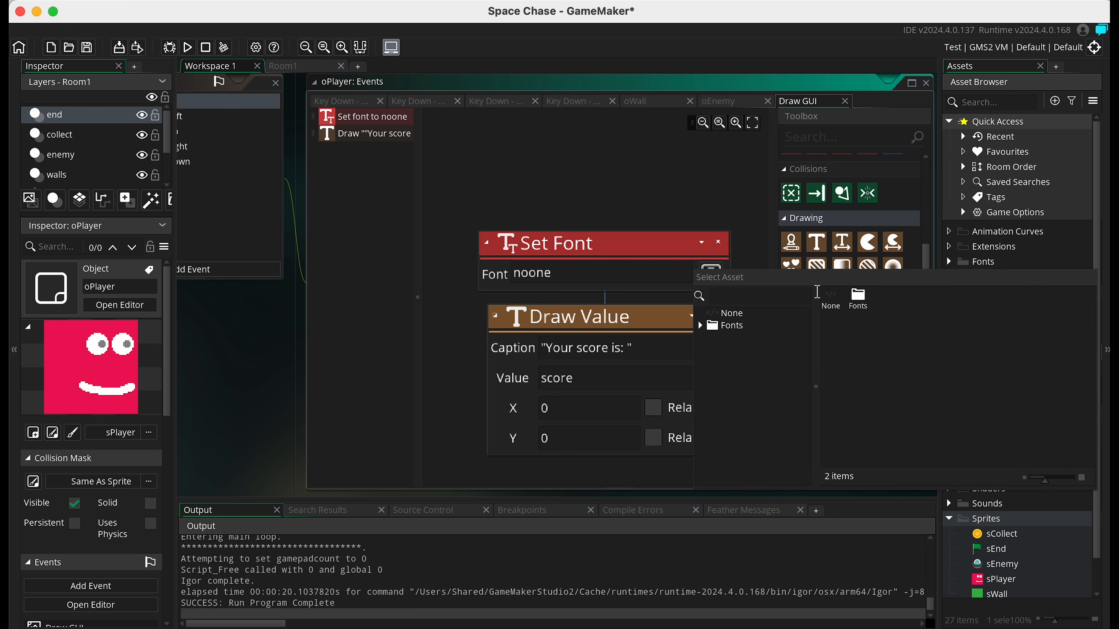
{"action": "double_click", "coordinate": [863, 302]}
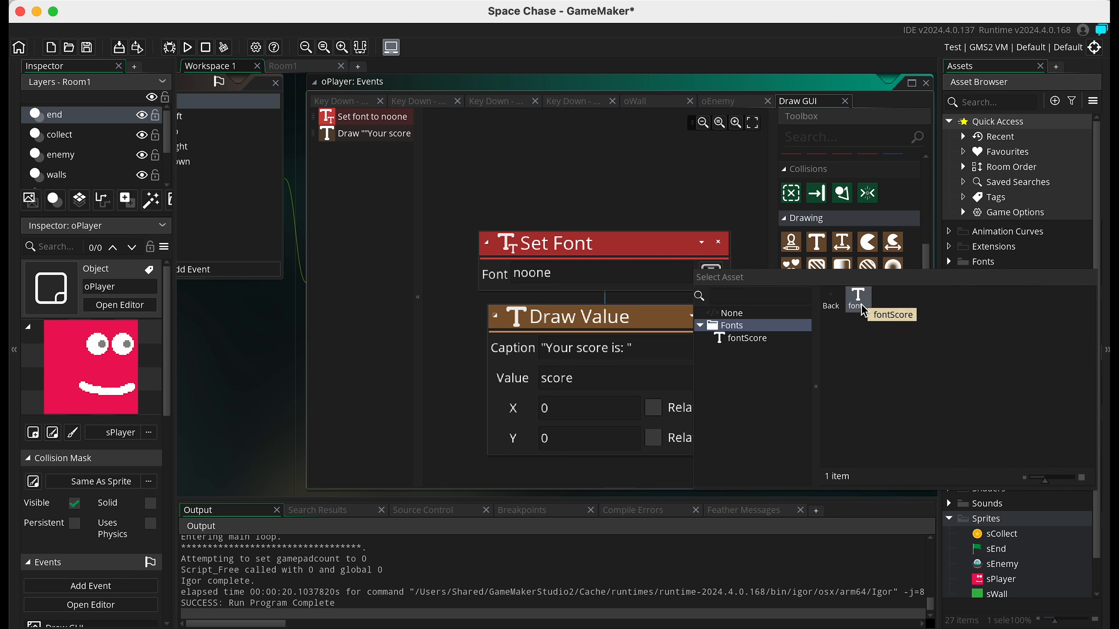
{"action": "double_click", "coordinate": [860, 308]}
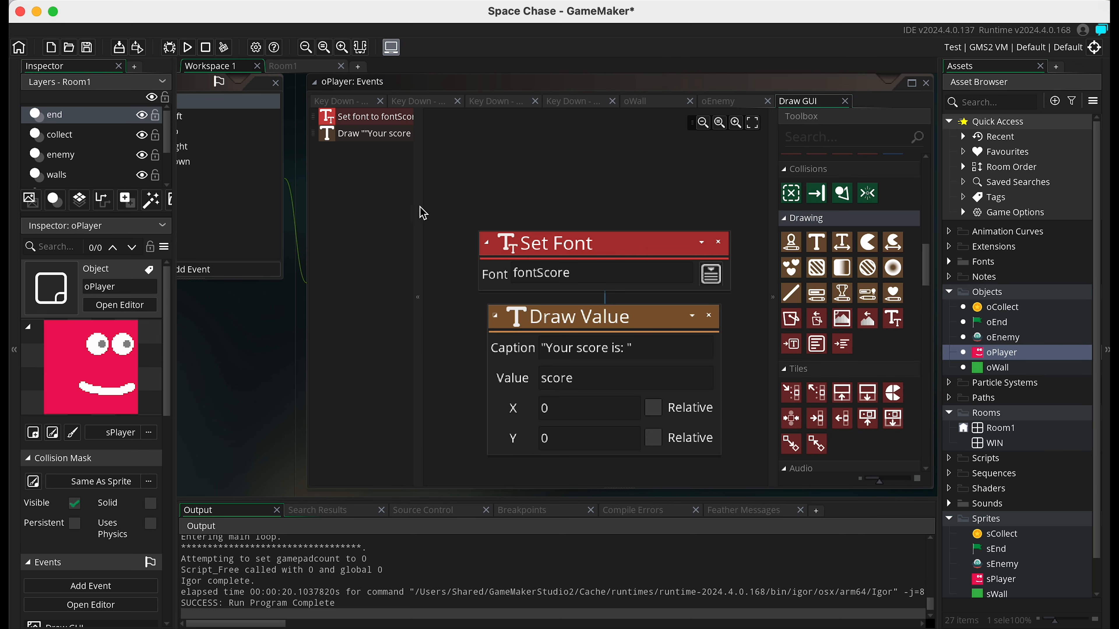
Step: Run the game and collect two coins to check the score text in its new font, then steer the player into an enemy
{"action": "left_click", "coordinate": [187, 48]}
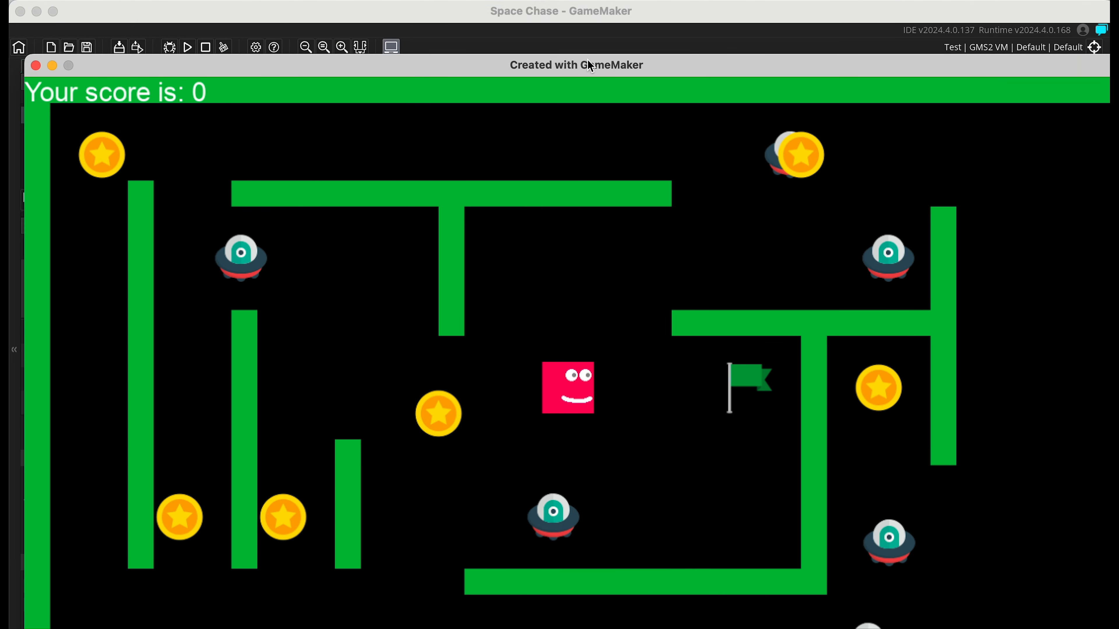
{"action": "key", "text": "Left"}
{"action": "key", "text": "Left"}
{"action": "key", "text": "Down"}
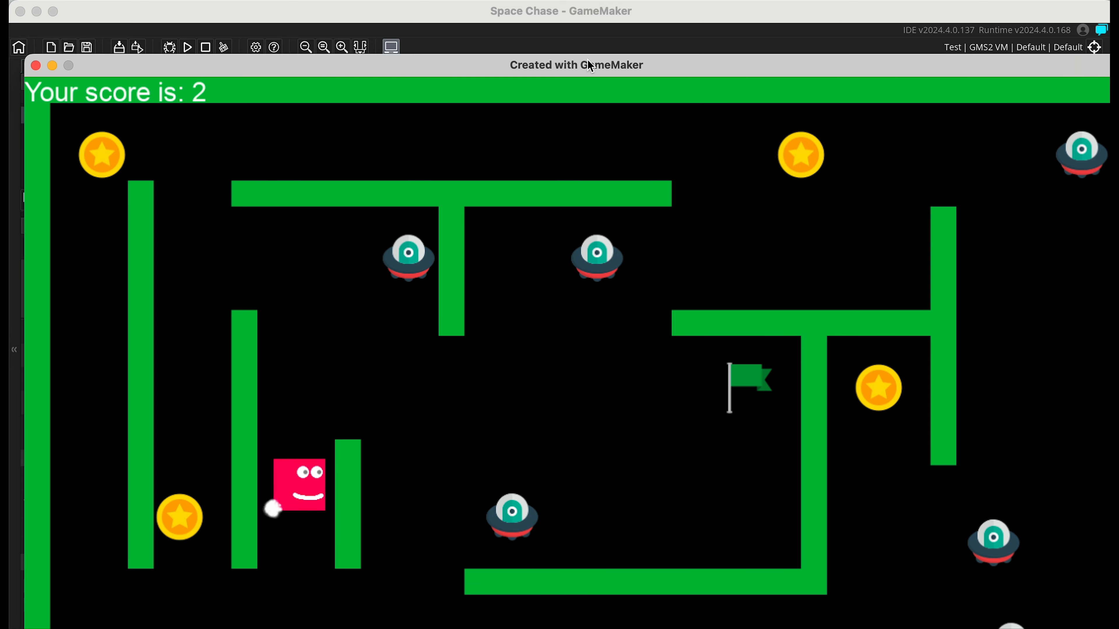
{"action": "key", "text": "Up"}
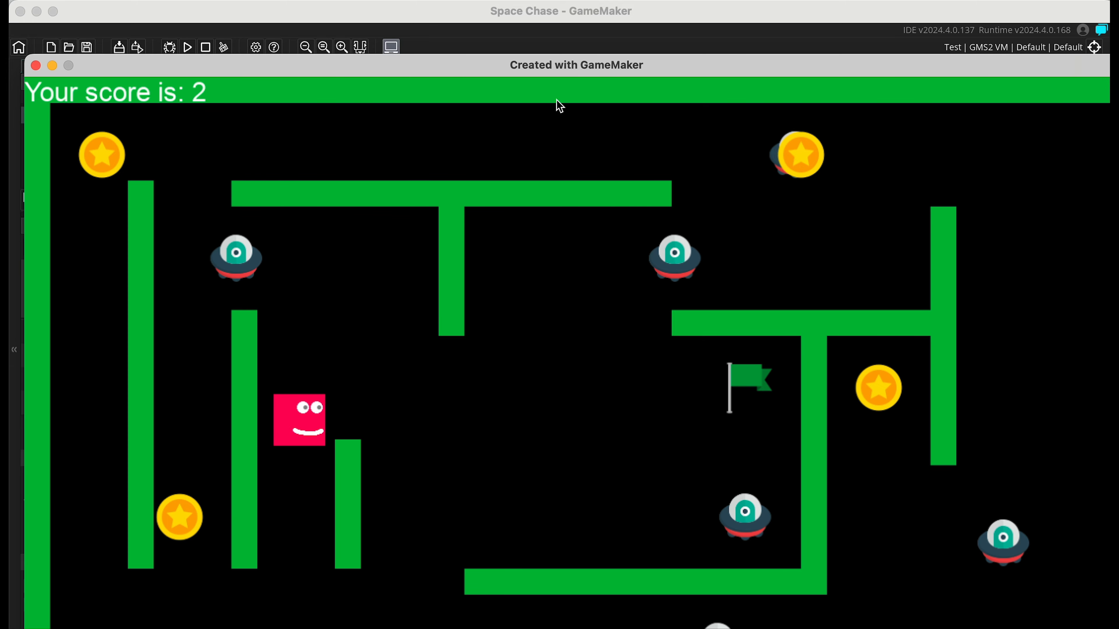
{"action": "key", "text": "Up"}
{"action": "key", "text": "Right"}
{"action": "key", "text": "Right"}
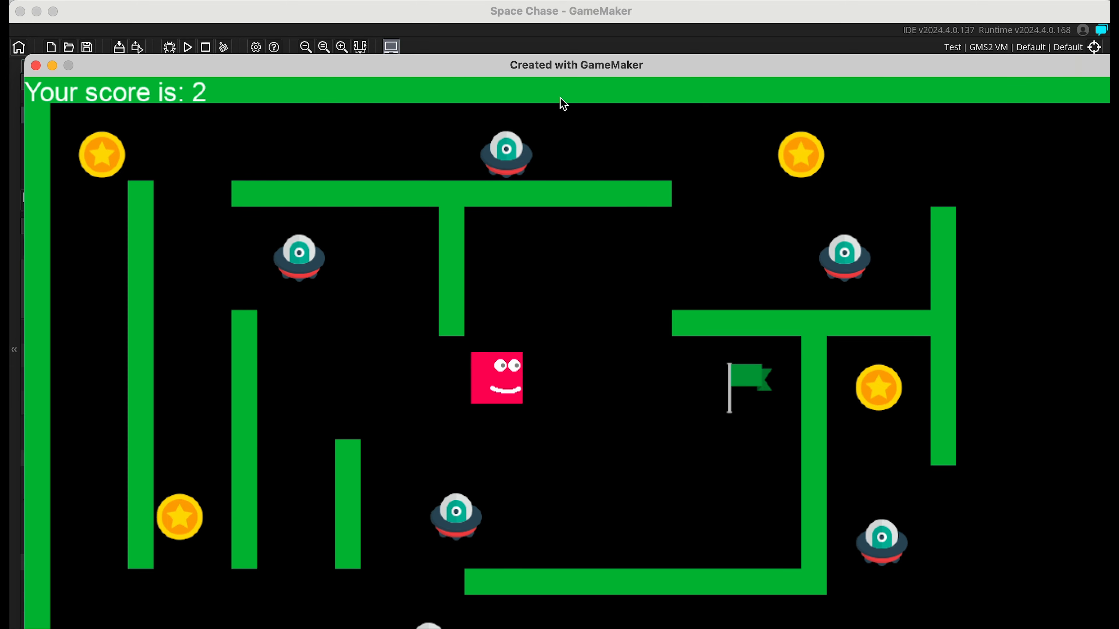
{"action": "key", "text": "Up"}
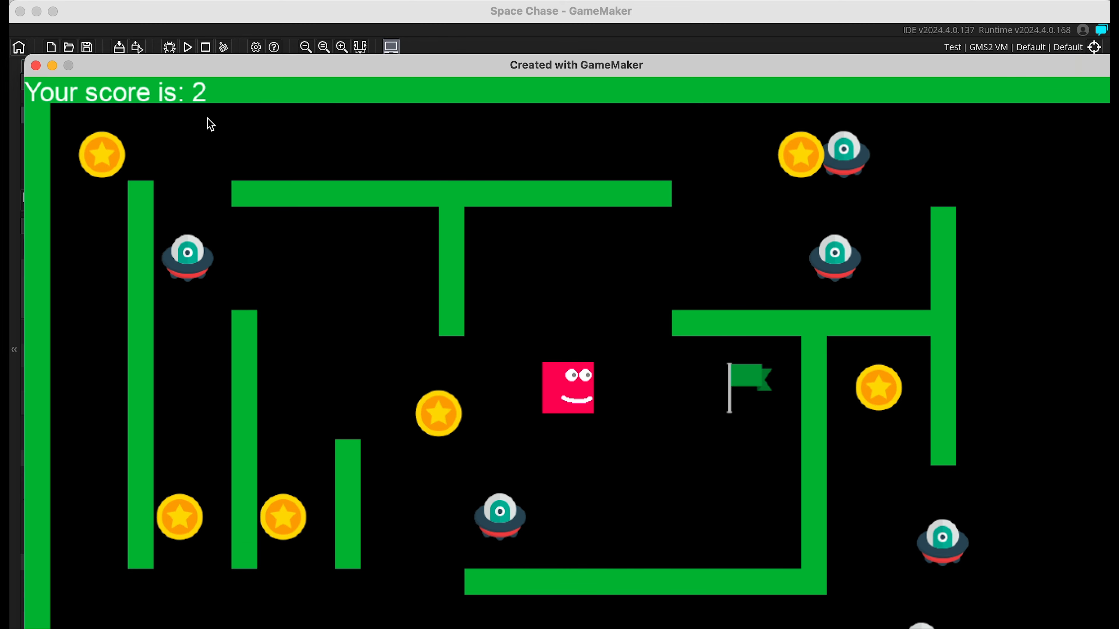
Step: Collect two more coins after the room restart to check whether the score resets, then close the game
{"action": "key", "text": "Left"}
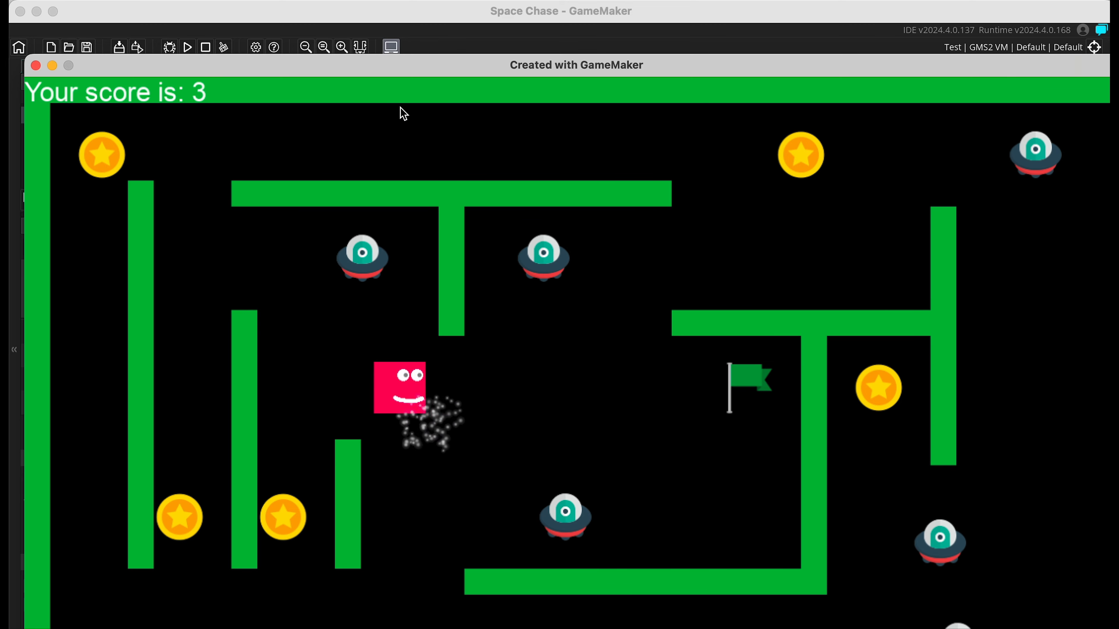
{"action": "key", "text": "Down"}
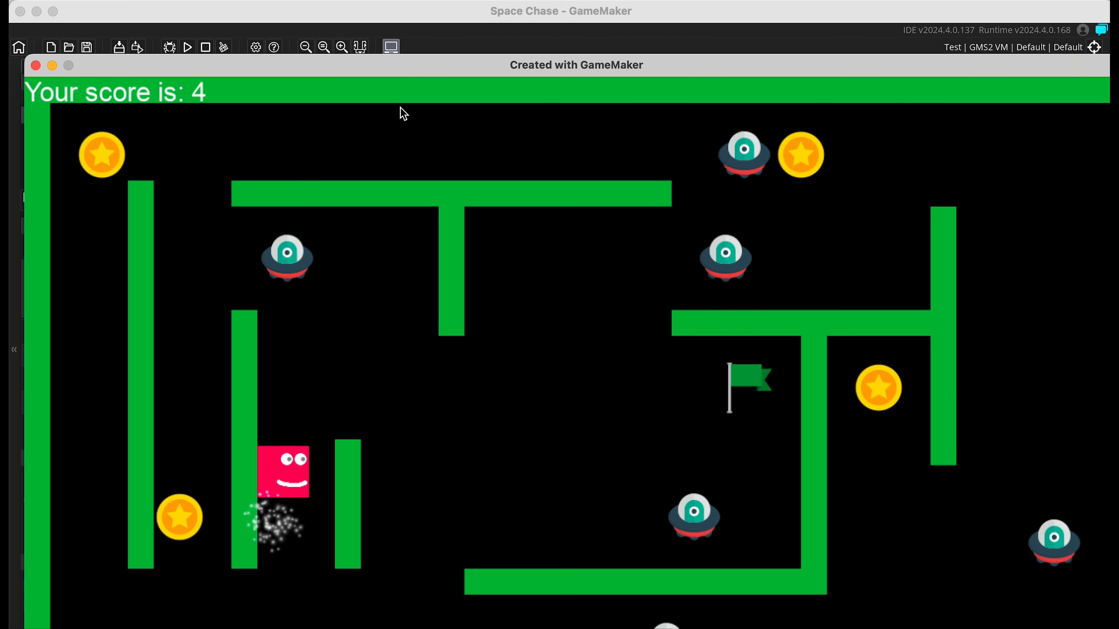
{"action": "key", "text": "Up"}
{"action": "key", "text": "Right"}
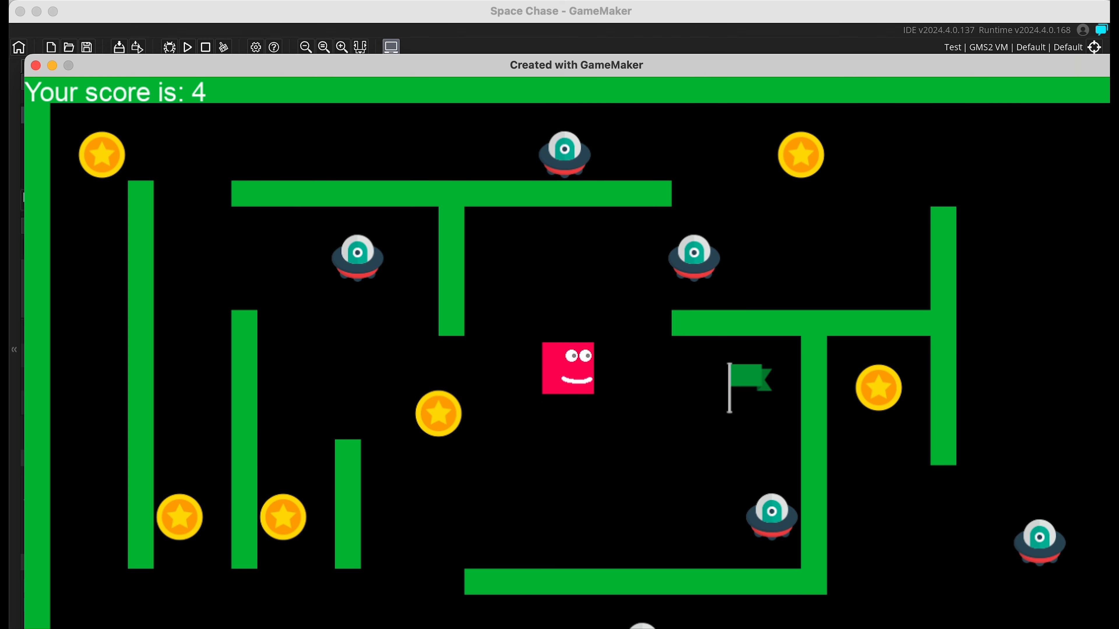
{"action": "left_click", "coordinate": [36, 66]}
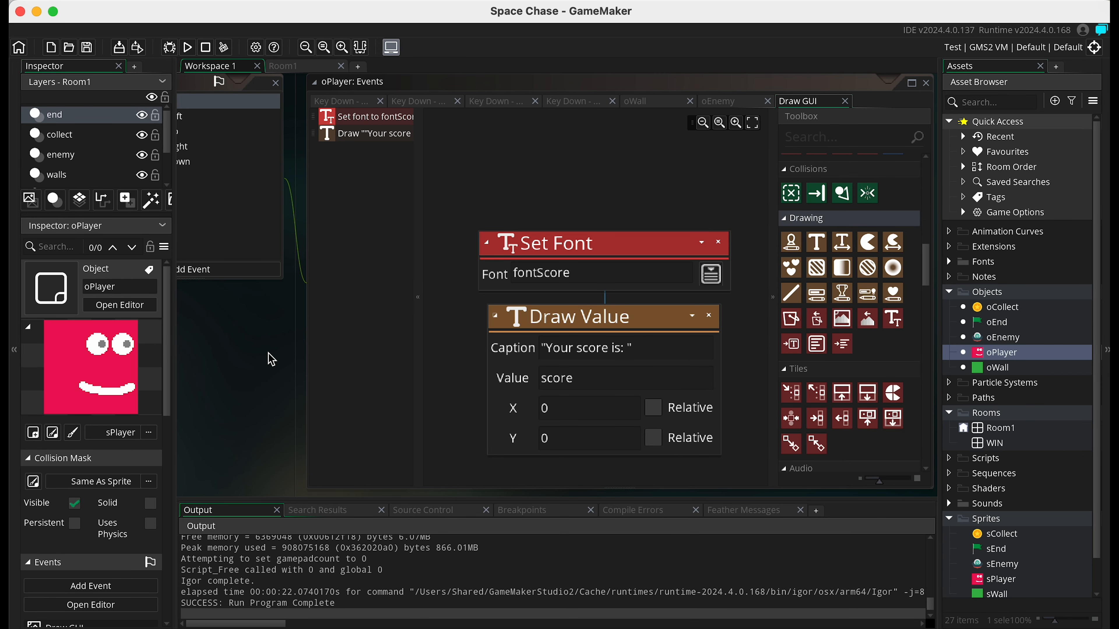
Step: Add a Create event to oPlayer with an Assign Variable action setting score to 0
{"action": "scroll", "coordinate": [269, 355], "scroll_direction": "left", "scroll_amount": 10}
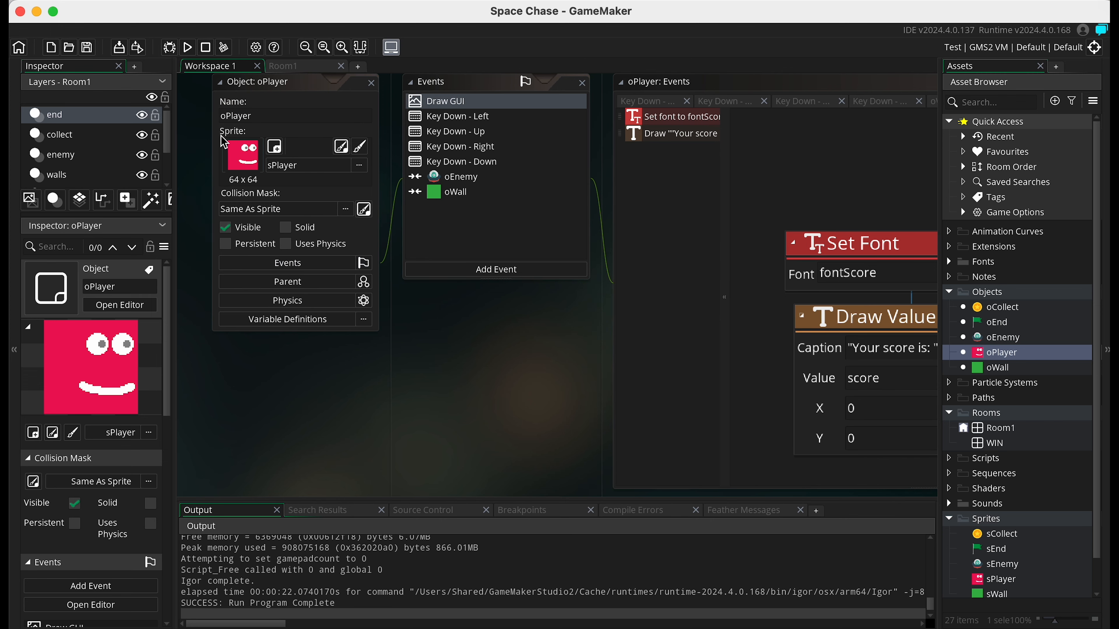
{"action": "left_click", "coordinate": [474, 269]}
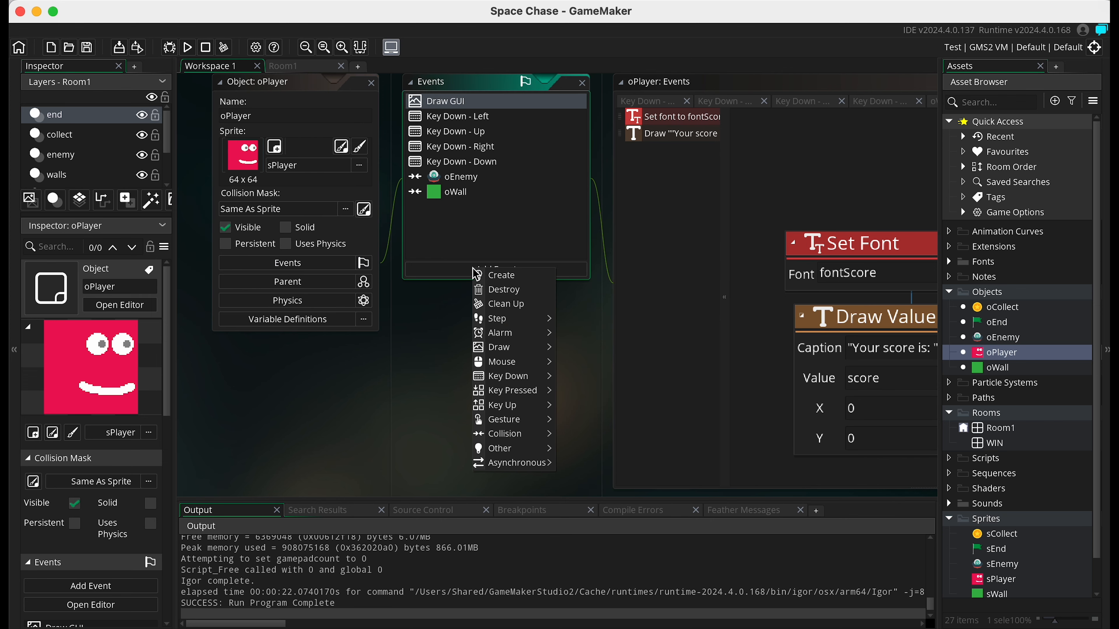
{"action": "left_click", "coordinate": [505, 276]}
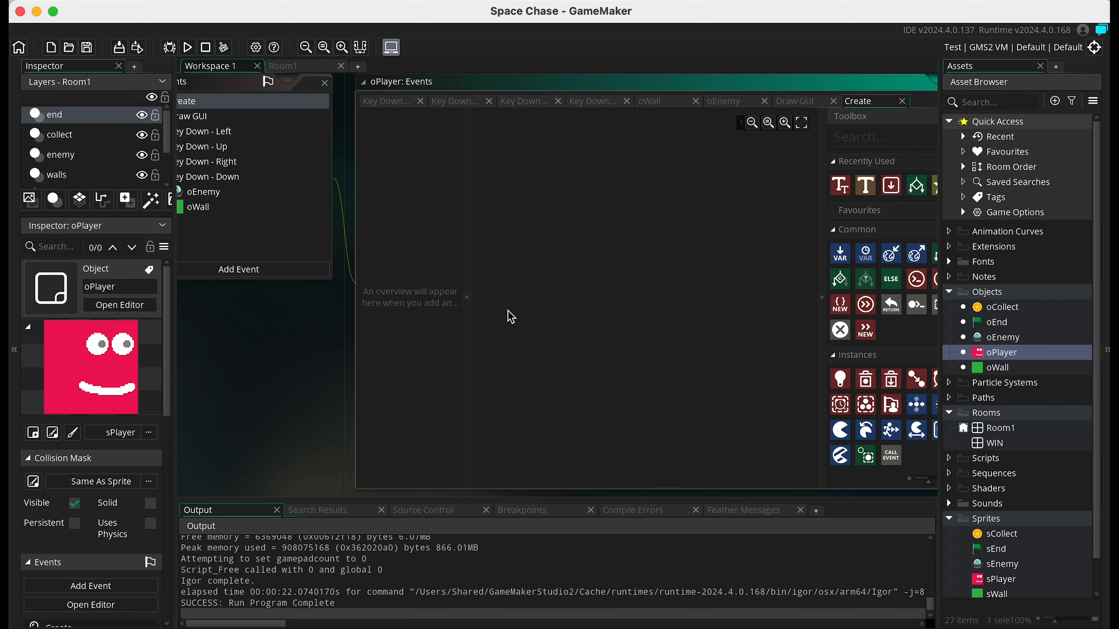
{"action": "left_click_drag", "start_coordinate": [840, 255], "coordinate": [479, 249]}
{"action": "type", "text": "score"}
{"action": "left_click", "coordinate": [493, 338]}
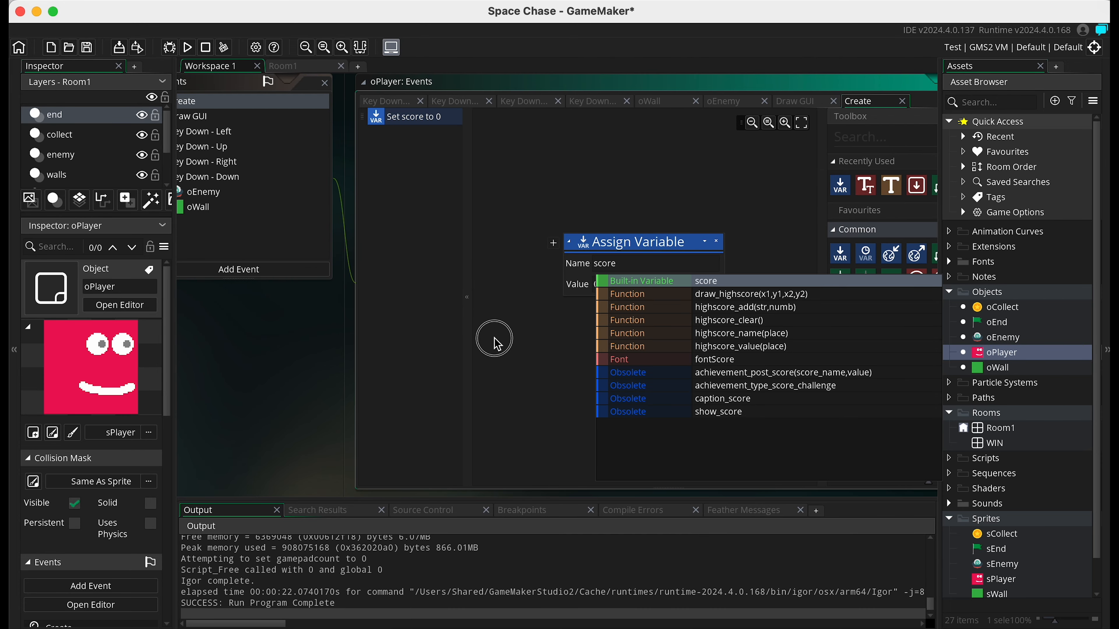
{"action": "left_click_drag", "start_coordinate": [622, 290], "coordinate": [563, 290]}
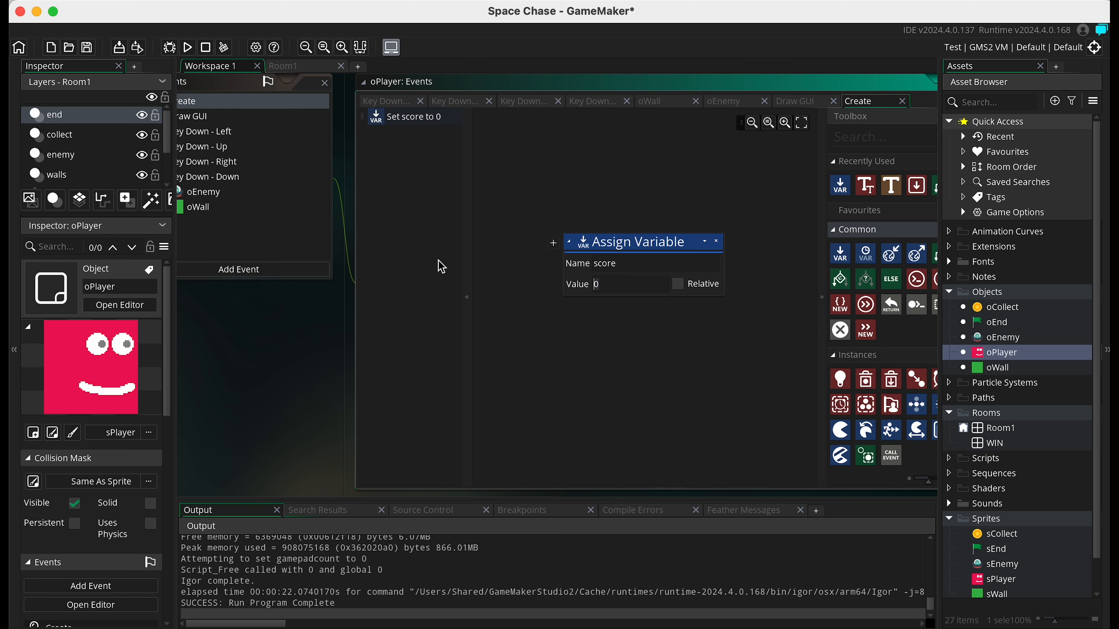
Step: Run the game, collect coins and hit an enemy to test the score reset, then close the game
{"action": "left_click", "coordinate": [187, 48]}
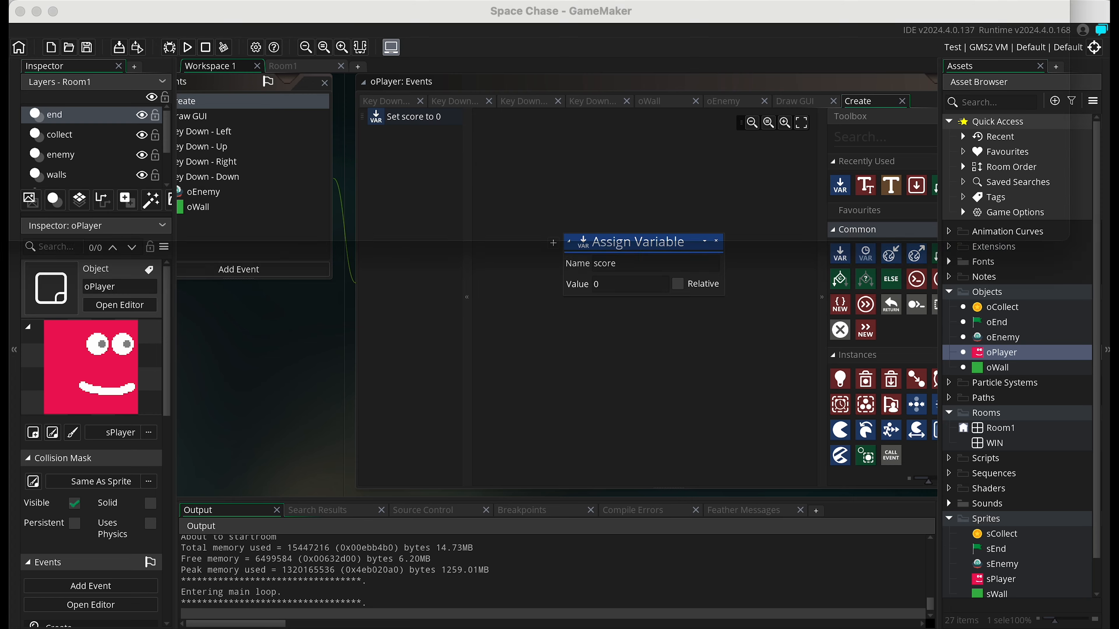
{"action": "key", "text": "Left"}
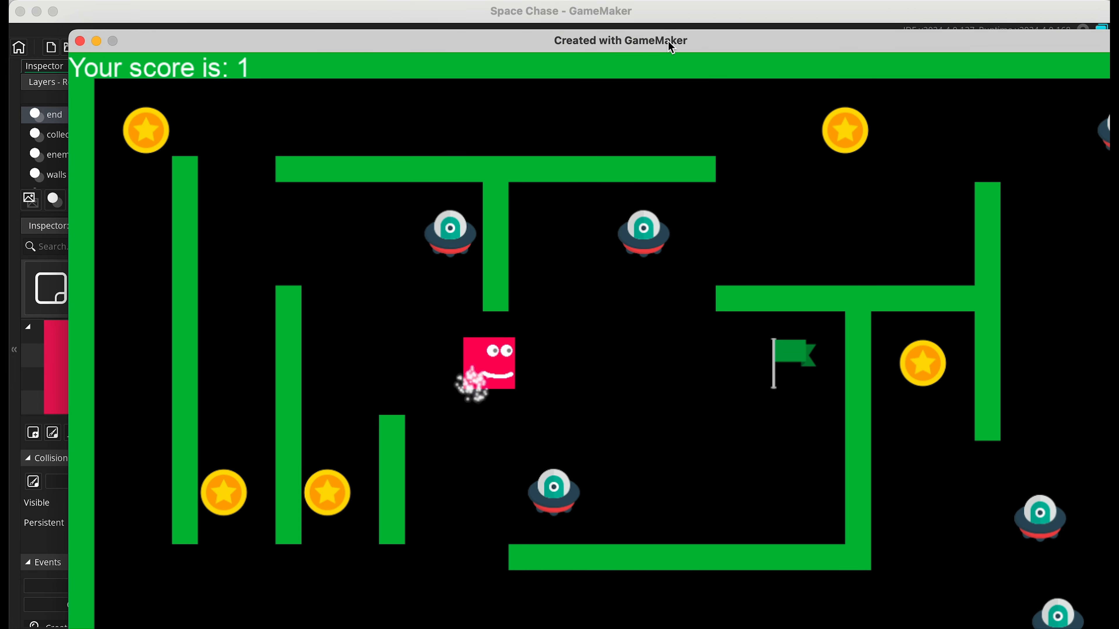
{"action": "key", "text": "Down"}
{"action": "key", "text": "Up"}
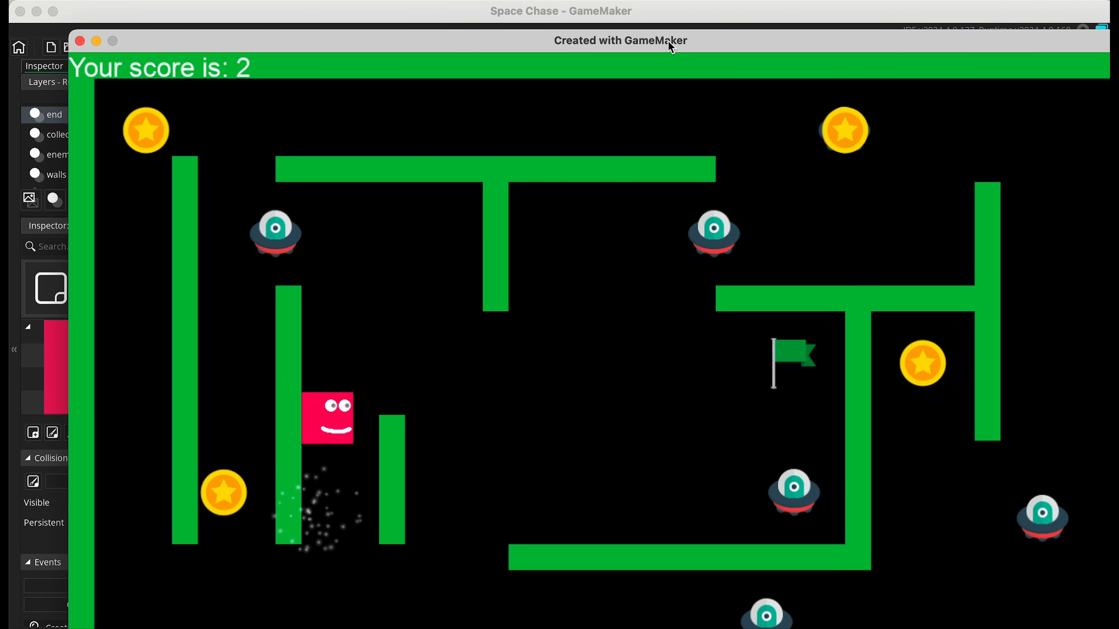
{"action": "key", "text": "Right"}
{"action": "key", "text": "Down"}
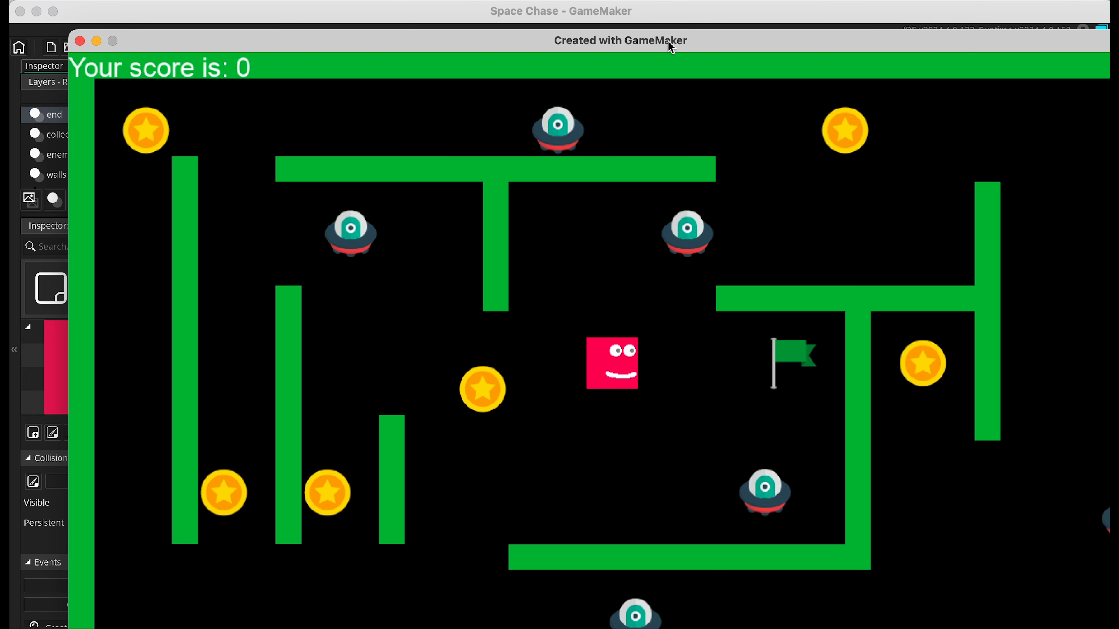
{"action": "key", "text": "Left"}
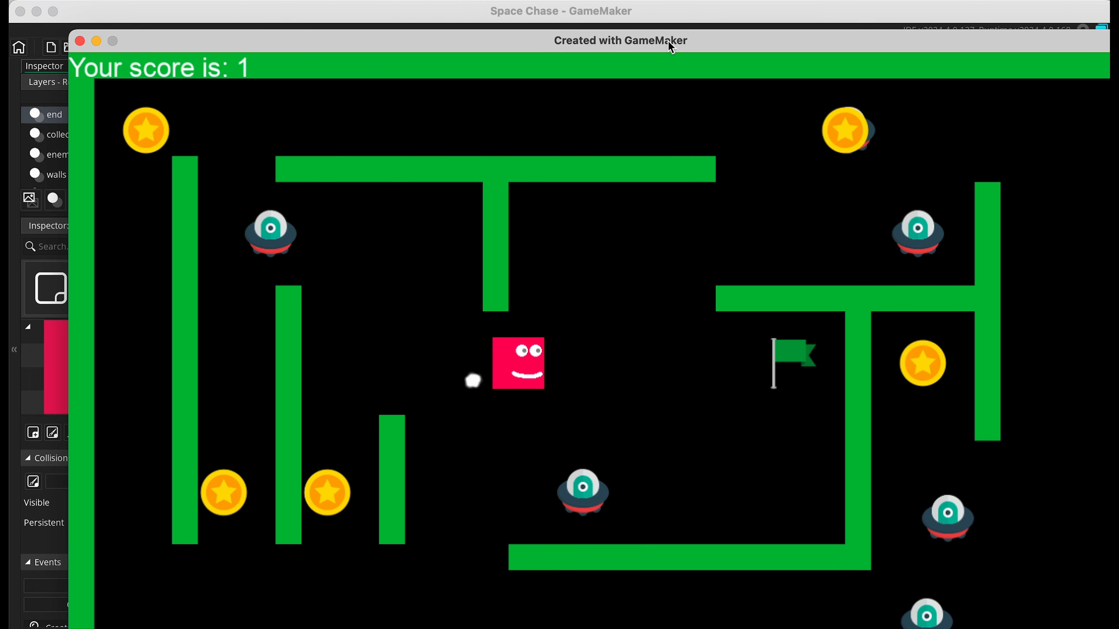
{"action": "left_click", "coordinate": [79, 41]}
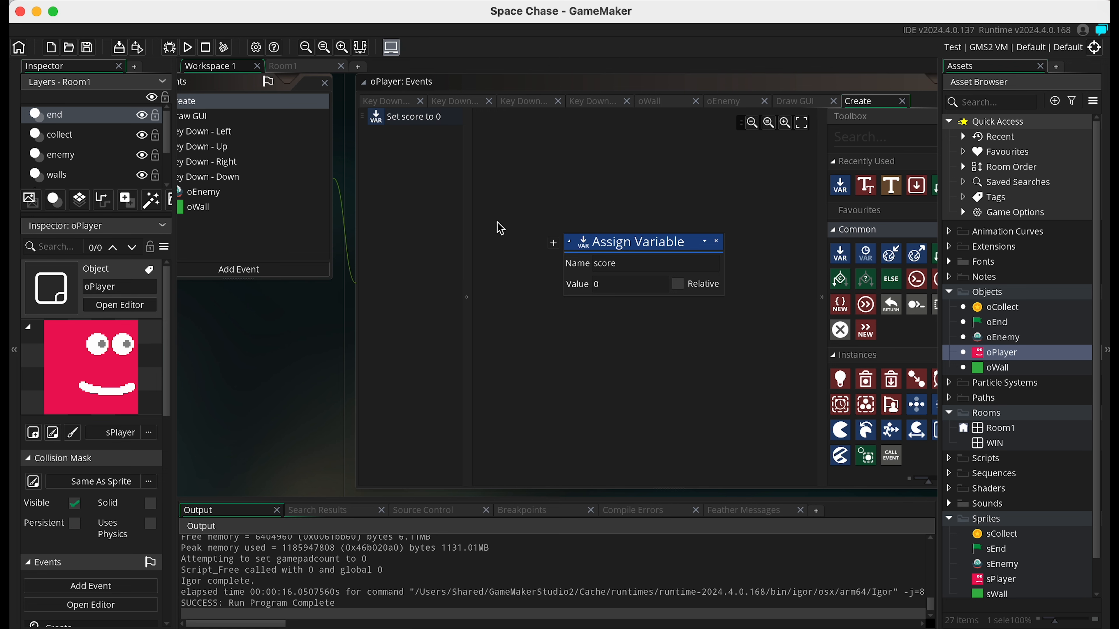
Step: Collapse the Sprites folder and expand the Sounds folder in the Asset Browser
{"action": "scroll", "coordinate": [241, 317], "scroll_direction": "left", "scroll_amount": 3}
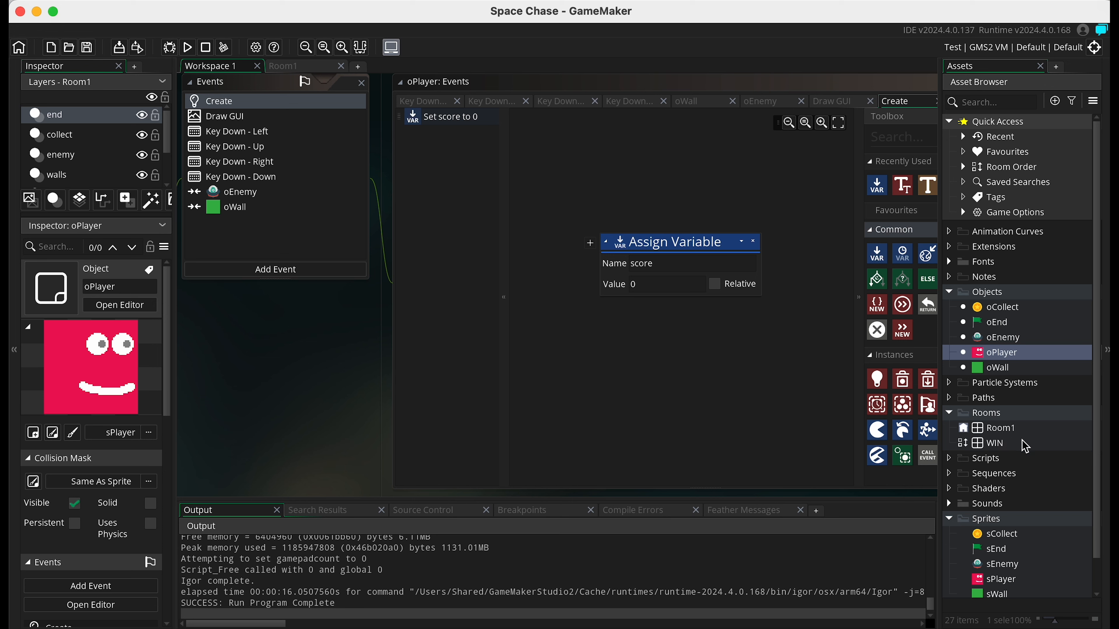
{"action": "left_click", "coordinate": [951, 520]}
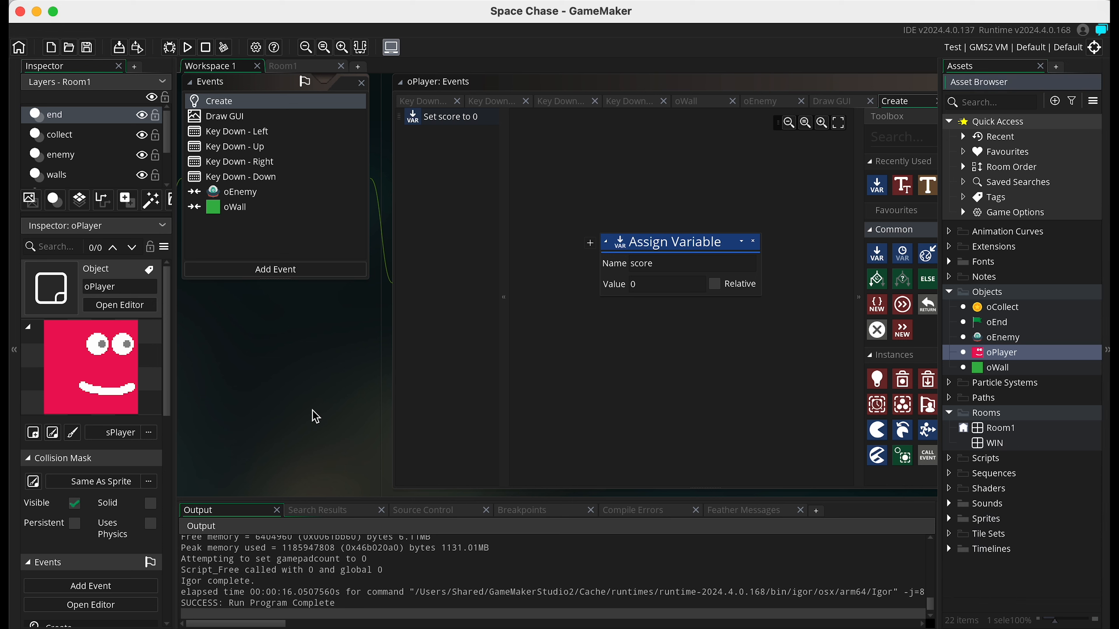
{"action": "left_click", "coordinate": [950, 503]}
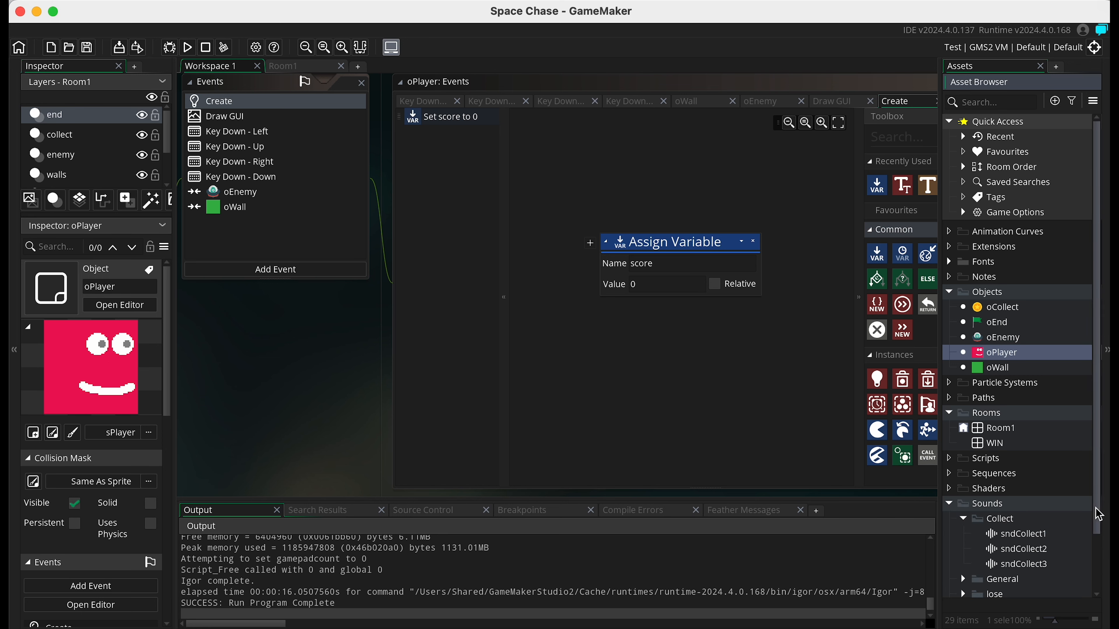
Step: Open the sndCollect1 sound, play it to preview, and close its editor
{"action": "scroll", "coordinate": [1091, 520], "scroll_direction": "down", "scroll_amount": 3}
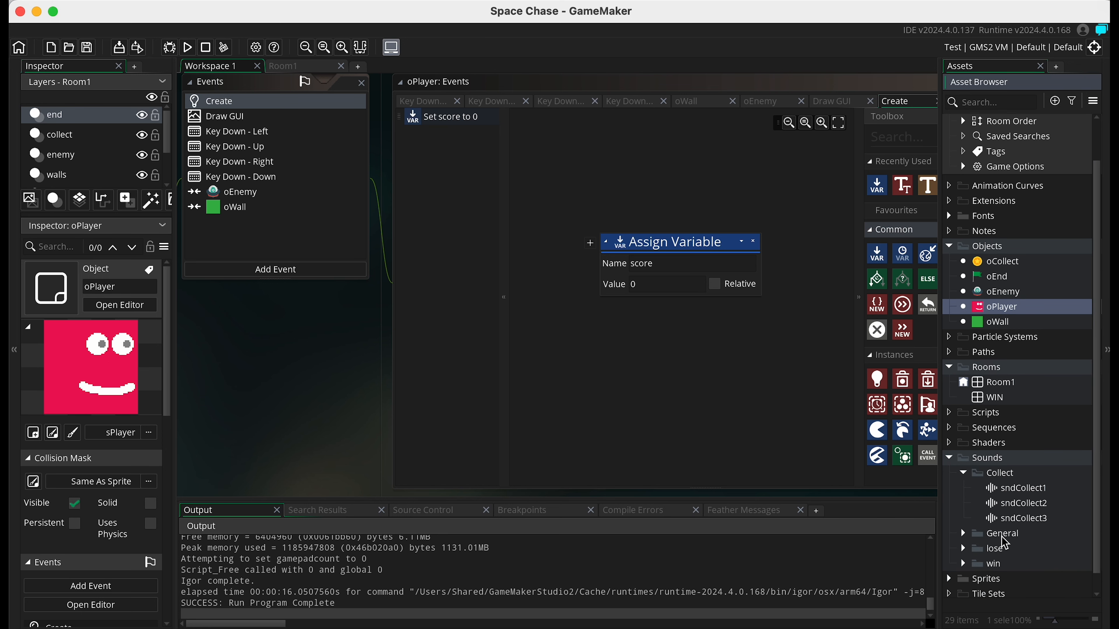
{"action": "left_click", "coordinate": [1030, 491]}
{"action": "double_click", "coordinate": [992, 487]}
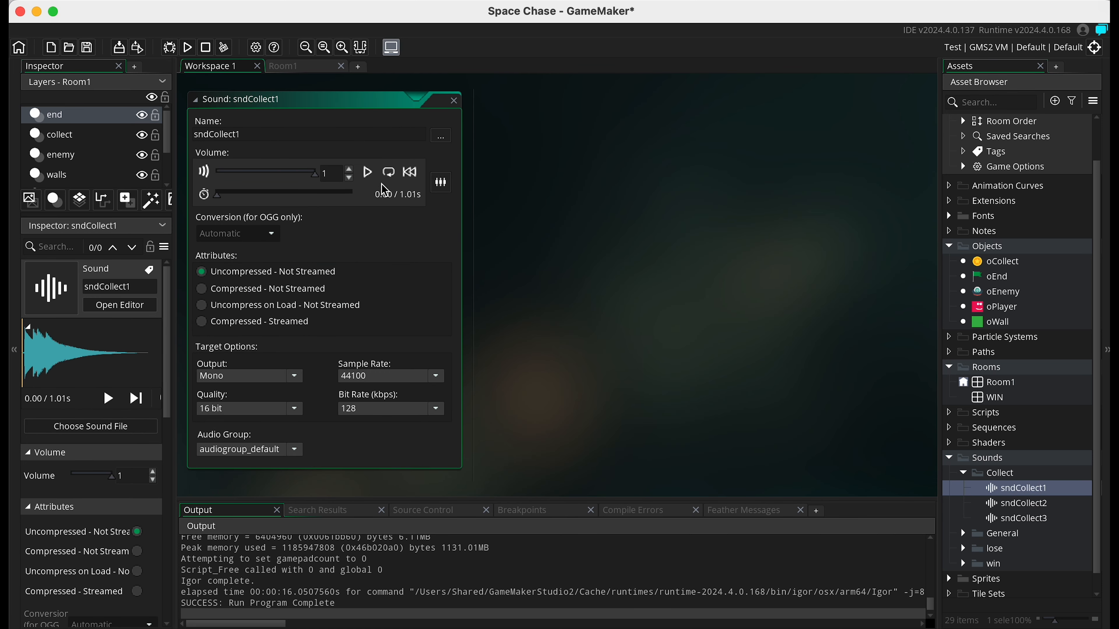
{"action": "left_click", "coordinate": [368, 176]}
{"action": "double_click", "coordinate": [454, 103]}
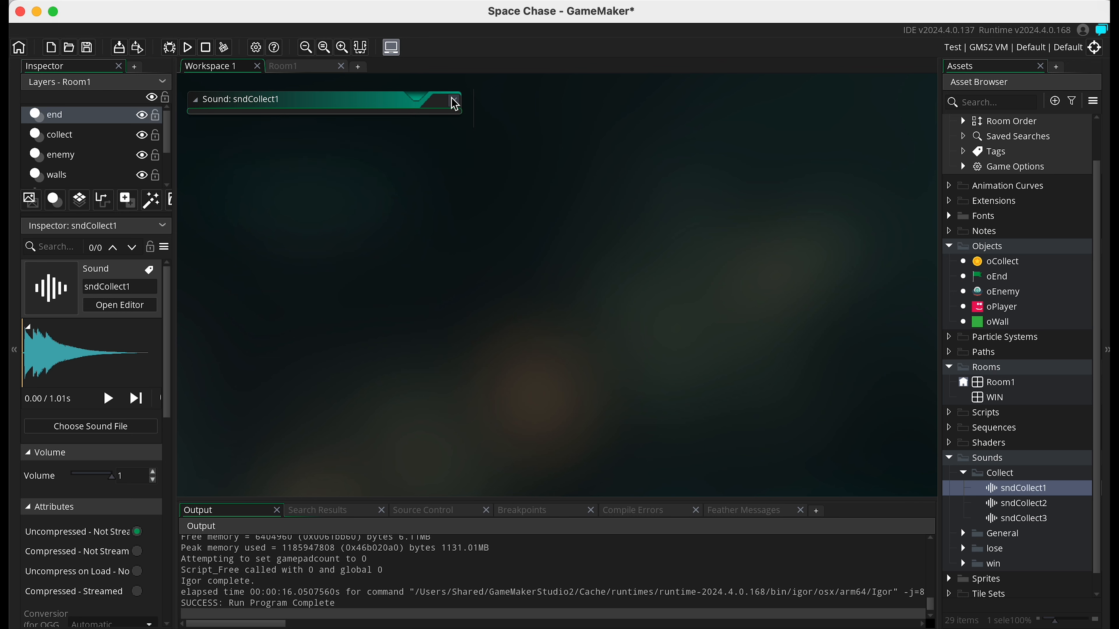
{"action": "left_click", "coordinate": [453, 103]}
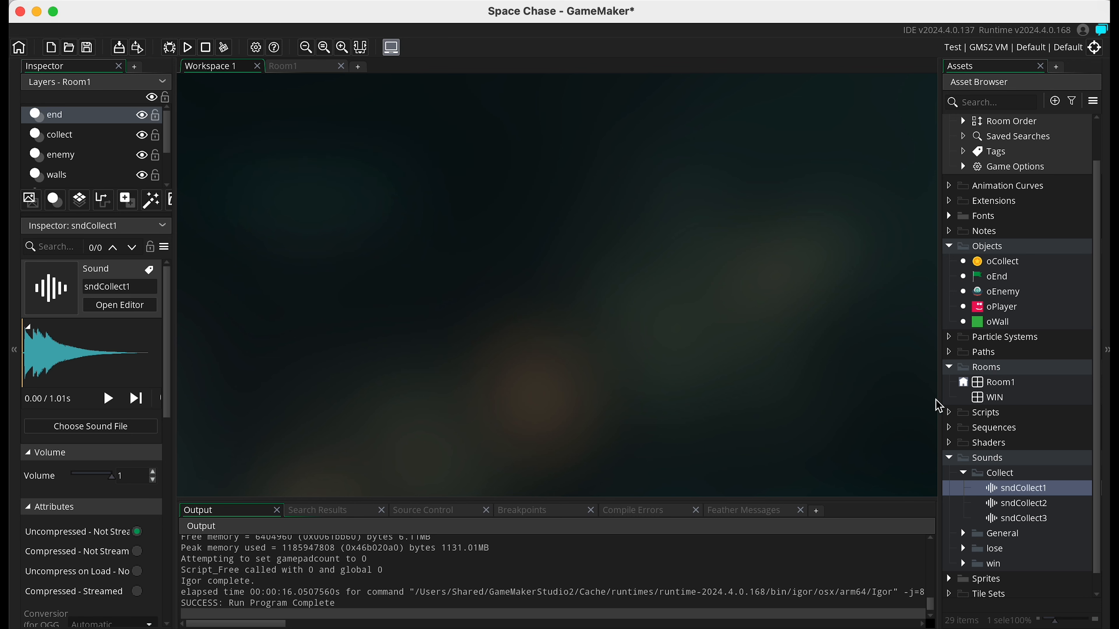
Step: Add a Play Audio action with sound sndCollect1 at the start of oCollect's collision event with oPlayer
{"action": "double_click", "coordinate": [1011, 261]}
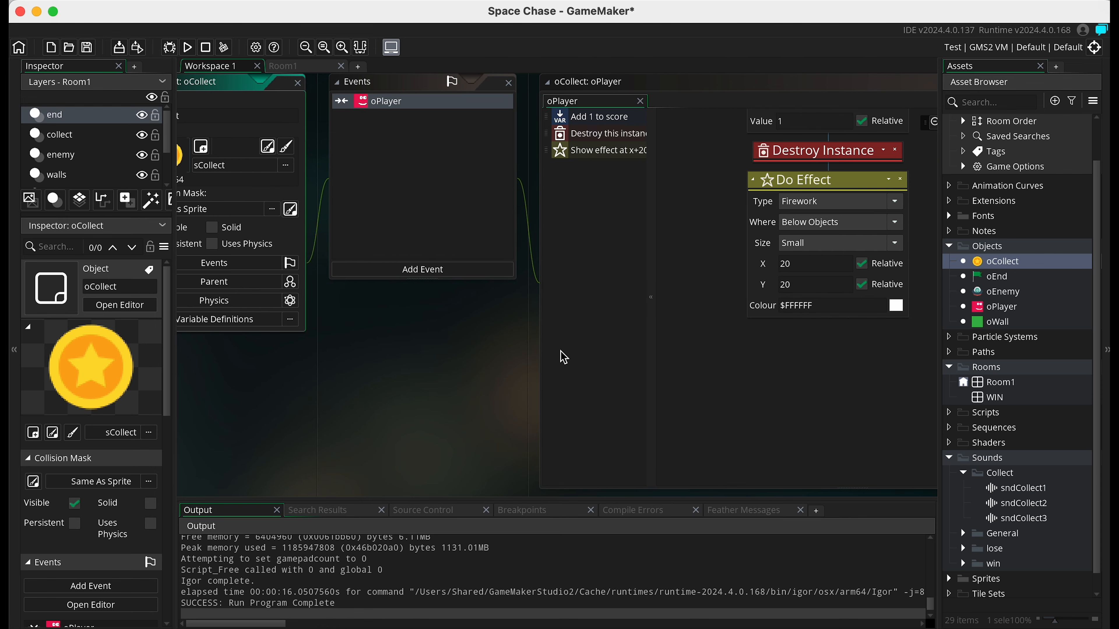
{"action": "scroll", "coordinate": [743, 380], "scroll_direction": "up", "scroll_amount": 3}
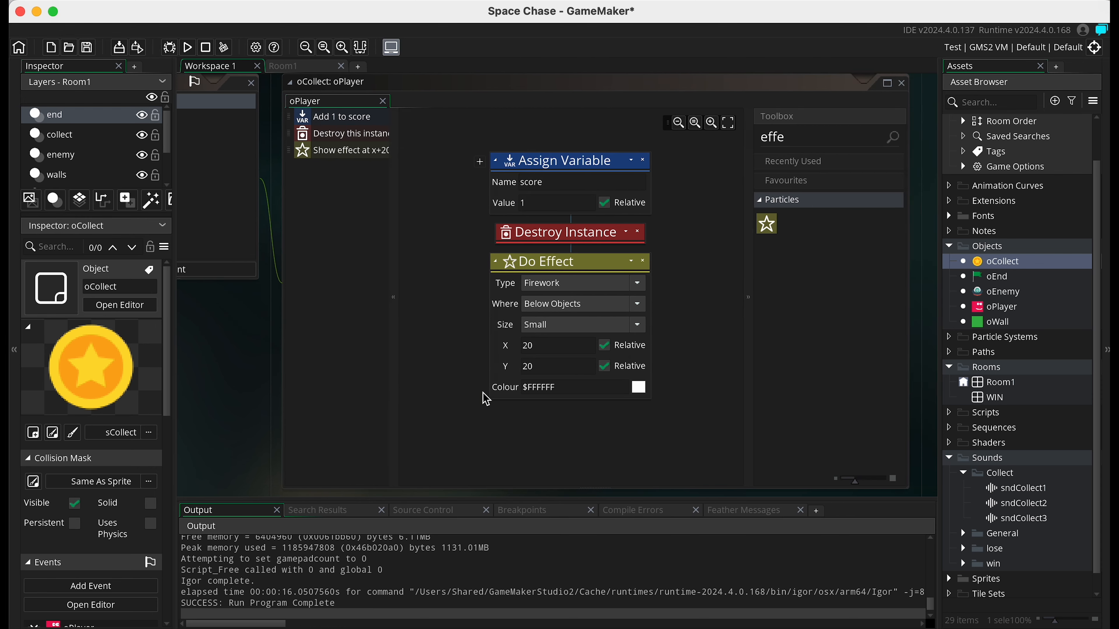
{"action": "left_click_drag", "start_coordinate": [607, 133], "coordinate": [499, 142]}
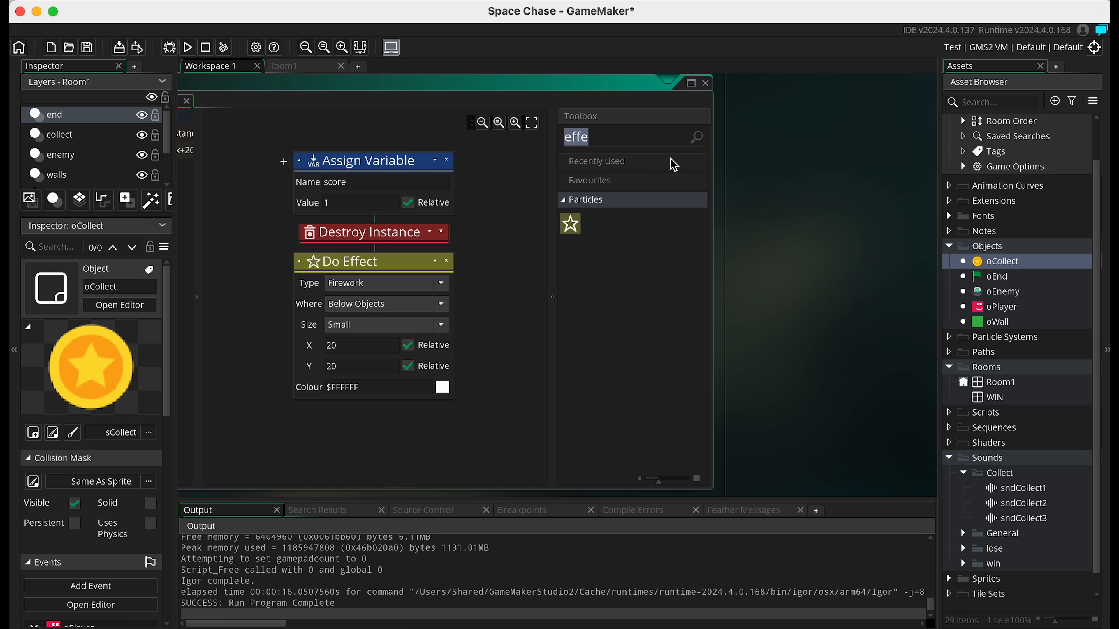
{"action": "key", "text": "BackSpace"}
{"action": "left_click_drag", "start_coordinate": [705, 176], "coordinate": [709, 288]}
{"action": "left_click_drag", "start_coordinate": [570, 260], "coordinate": [437, 152]}
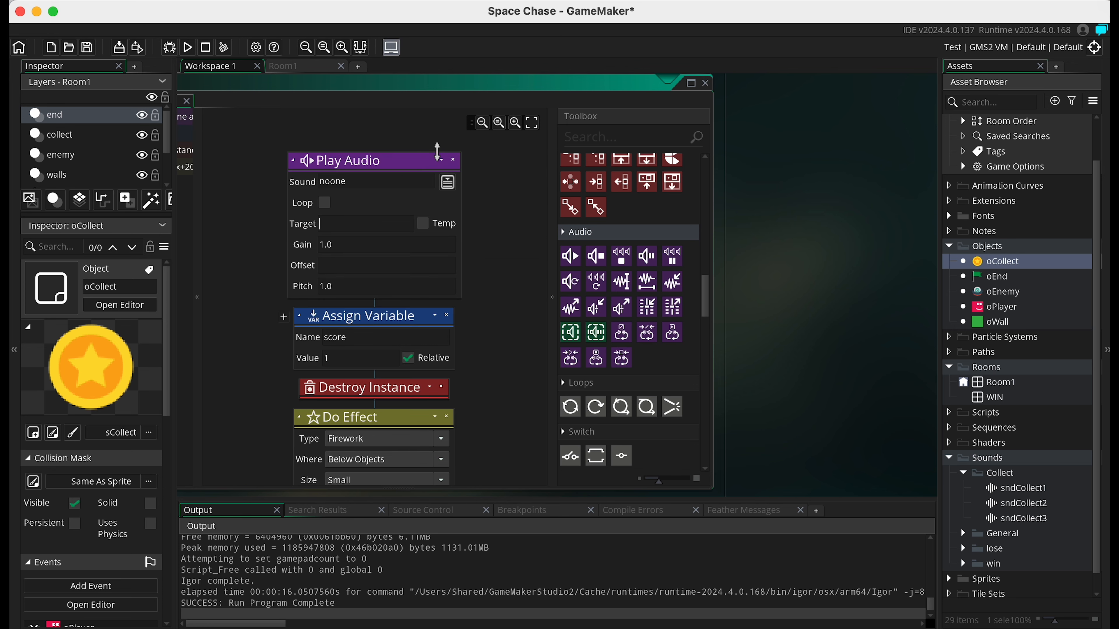
{"action": "left_click", "coordinate": [447, 181]}
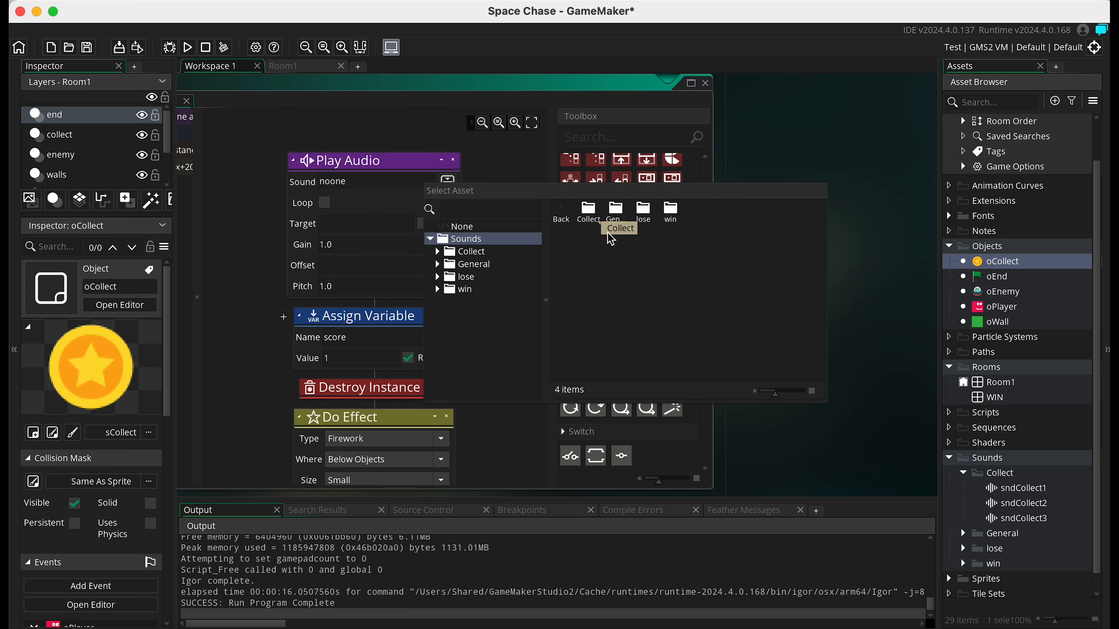
{"action": "double_click", "coordinate": [592, 216]}
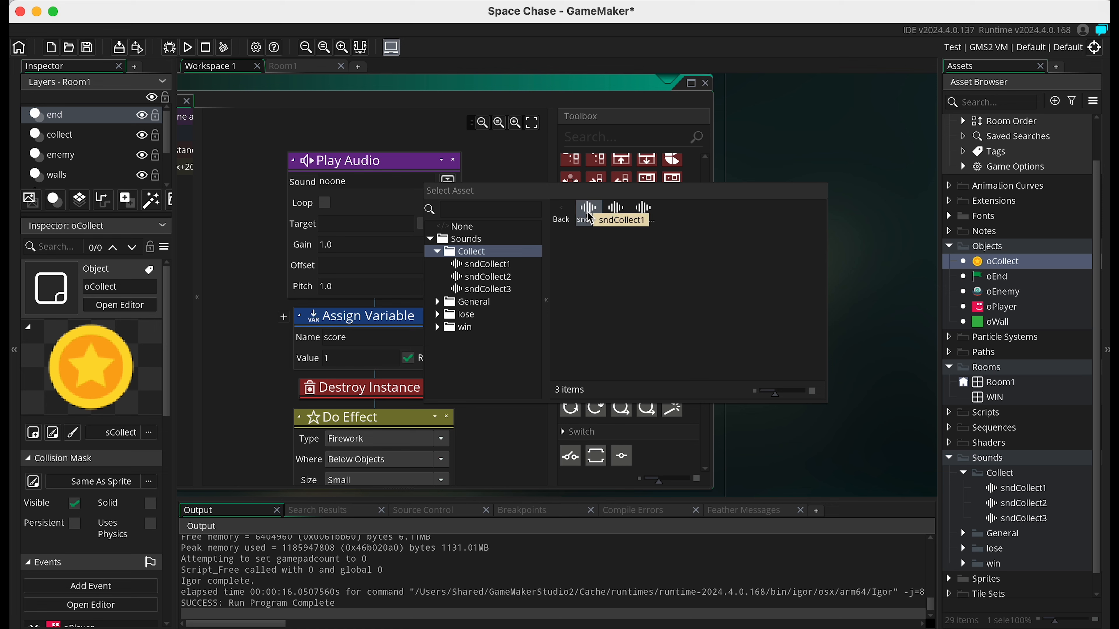
{"action": "double_click", "coordinate": [590, 216]}
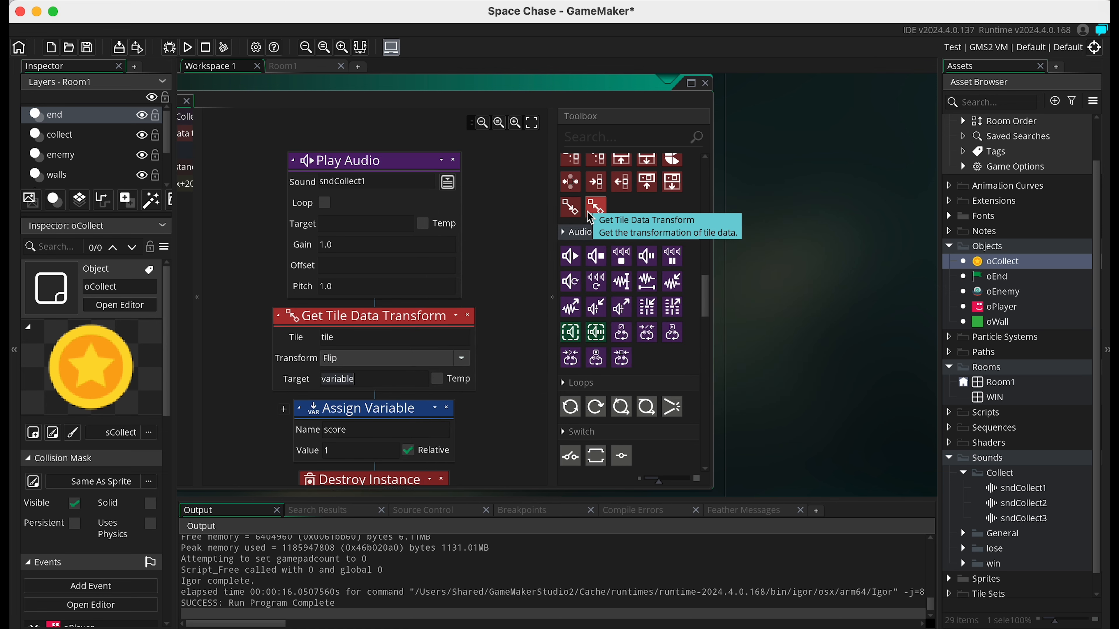
Step: Start running the game and delete the stray Get Tile Data Transform action from oCollect's collision event
{"action": "left_click", "coordinate": [188, 48]}
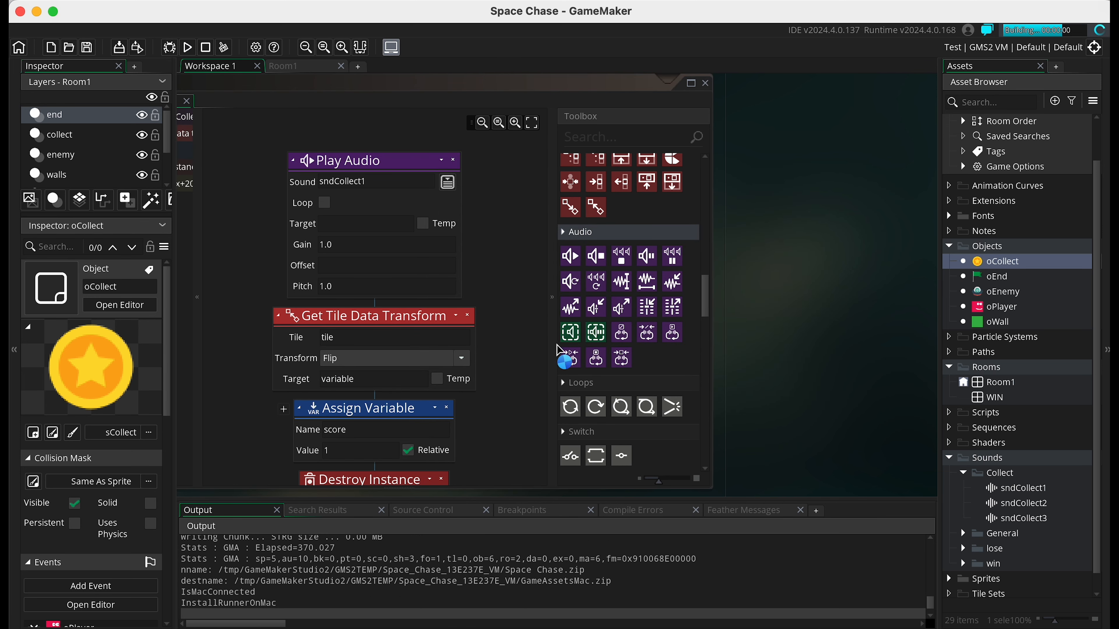
{"action": "left_click", "coordinate": [468, 316]}
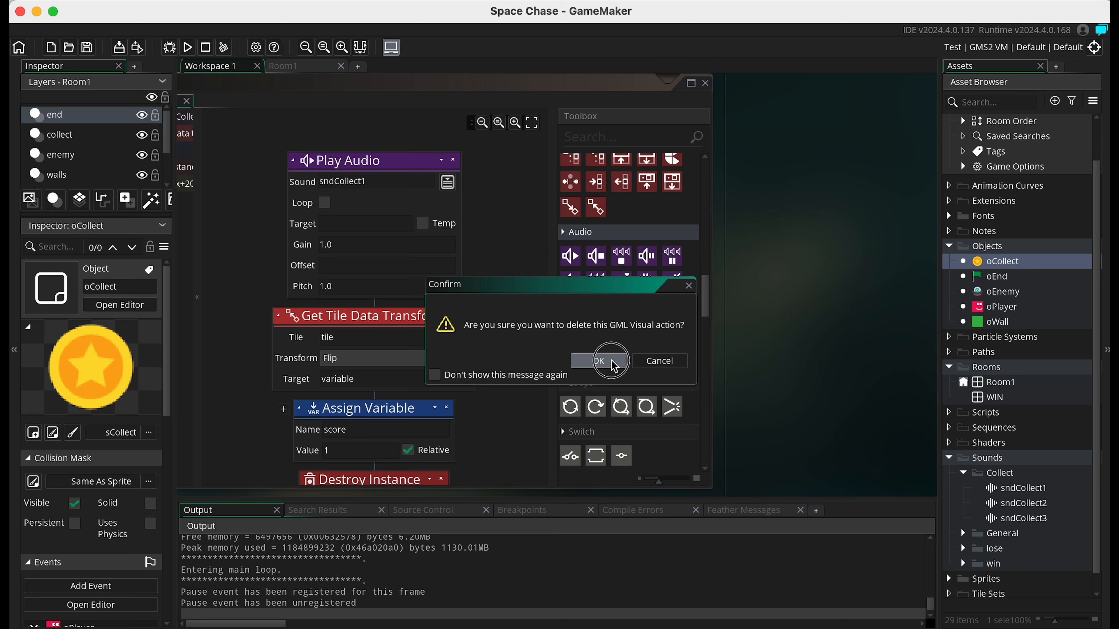
{"action": "left_click", "coordinate": [603, 360]}
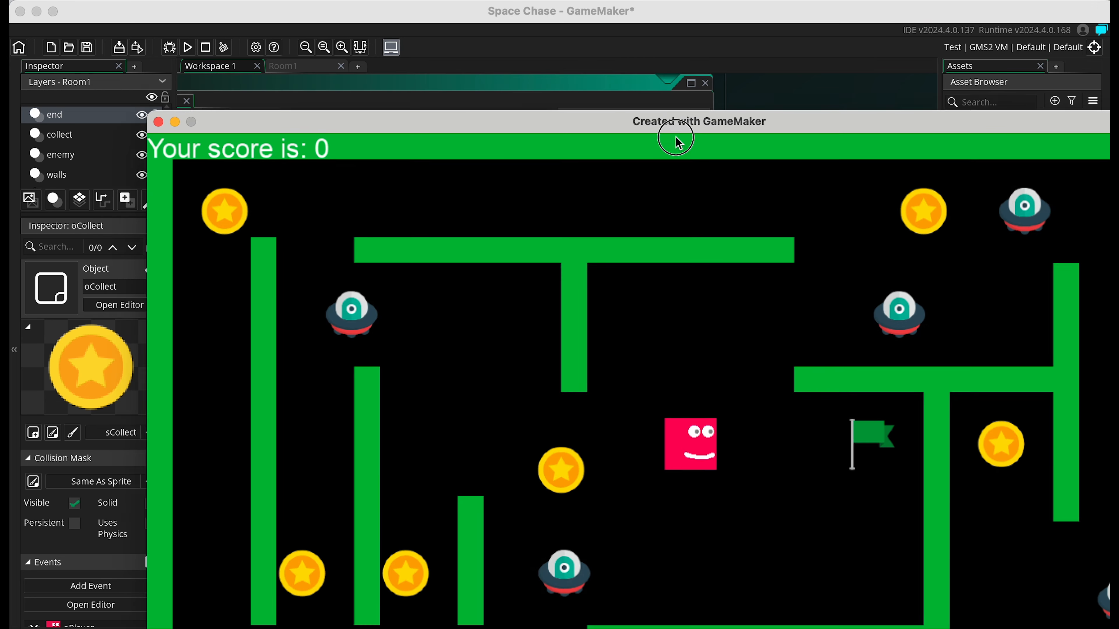
Step: Steer the player onto a coin in the running game to test the pickup, then dismiss the error dialog
{"action": "left_click_drag", "start_coordinate": [688, 121], "coordinate": [550, 26]}
{"action": "key", "text": "Left"}
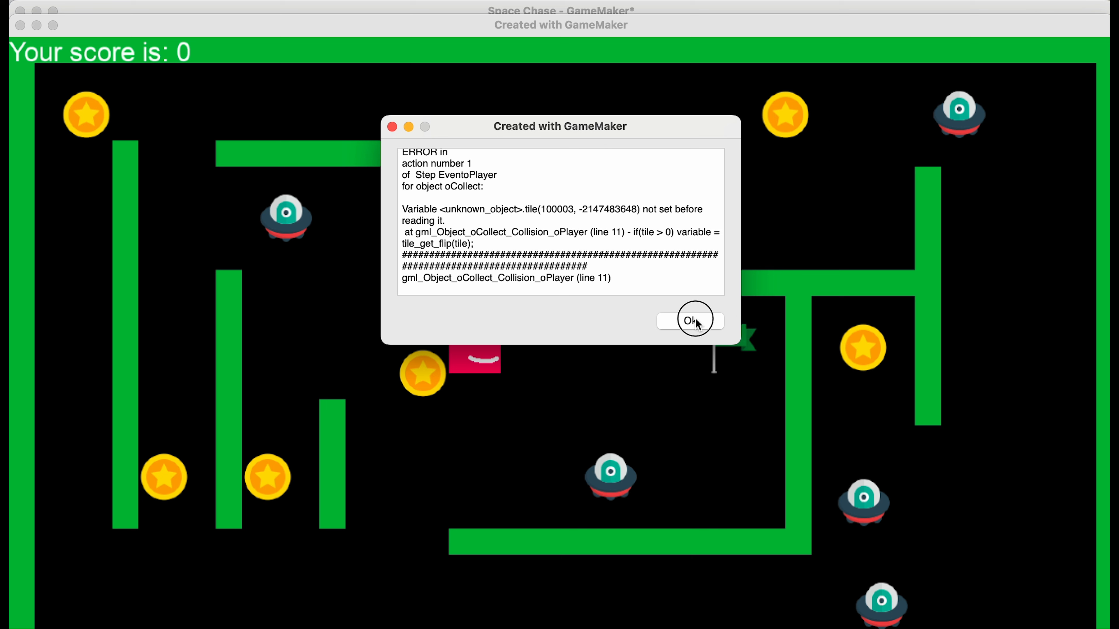
{"action": "left_click", "coordinate": [696, 322]}
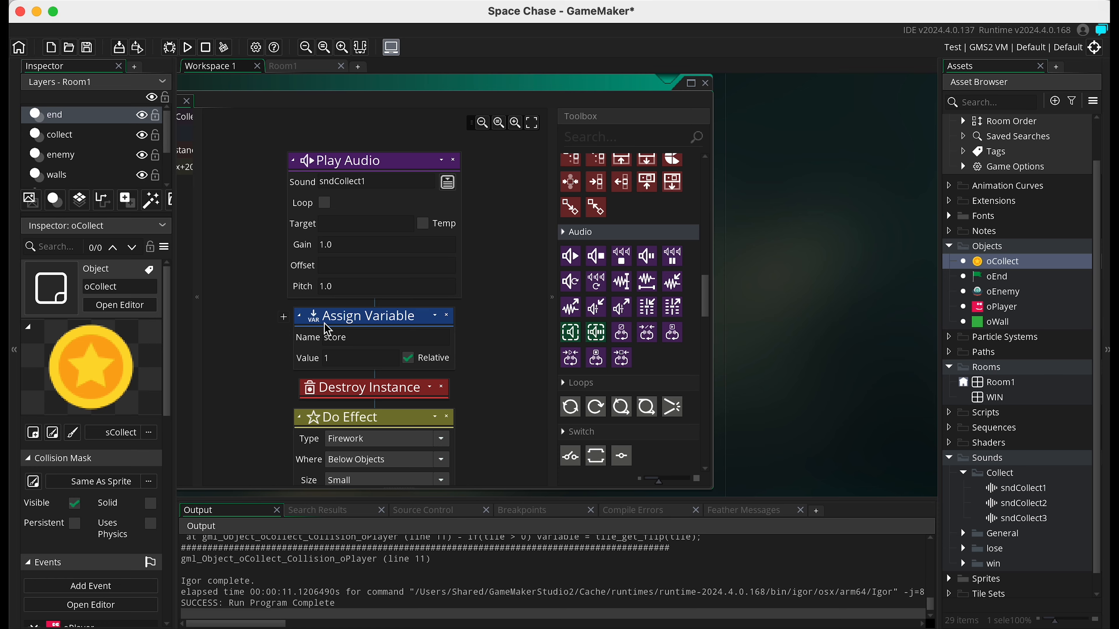
Step: Run the game again, collect two coins to test the pickup sound, then close the game
{"action": "left_click", "coordinate": [187, 47]}
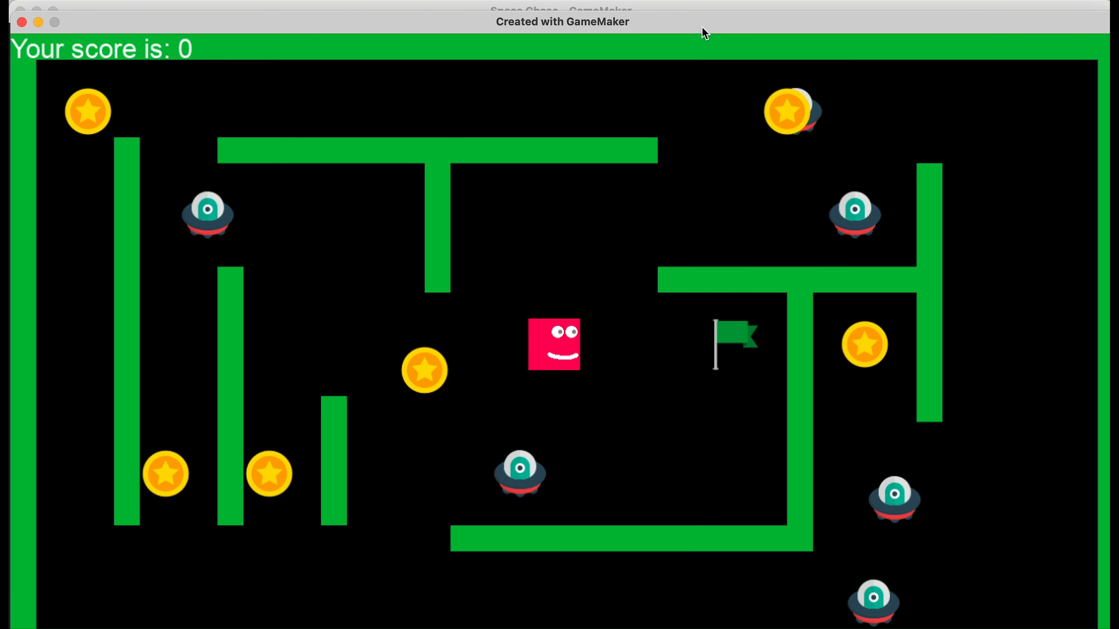
{"action": "key", "text": "Left"}
{"action": "key", "text": "Down"}
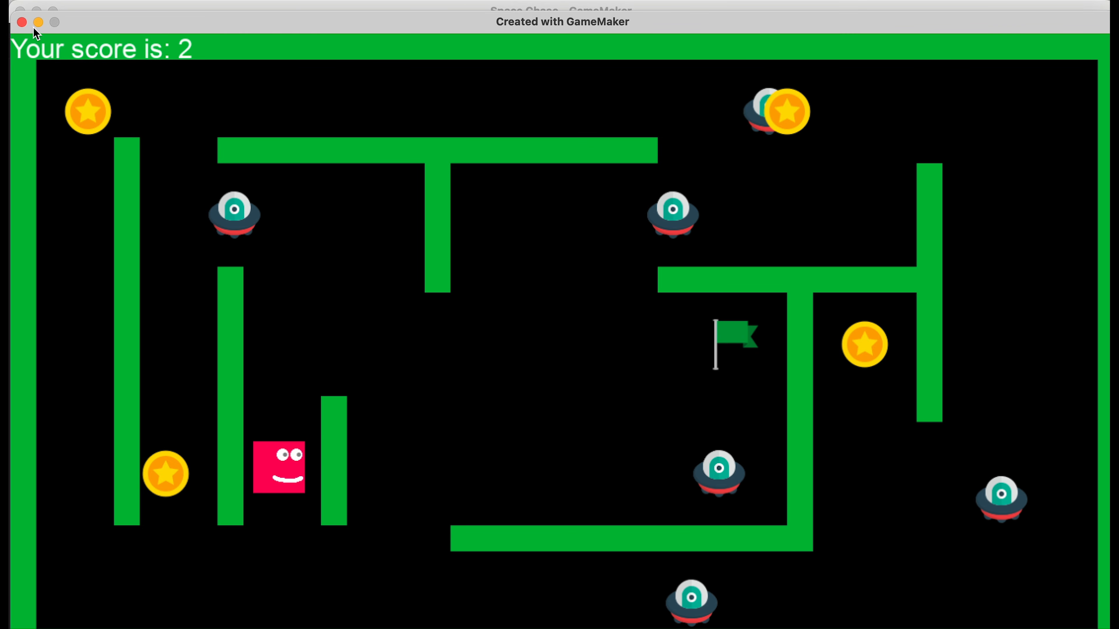
{"action": "left_click", "coordinate": [22, 22]}
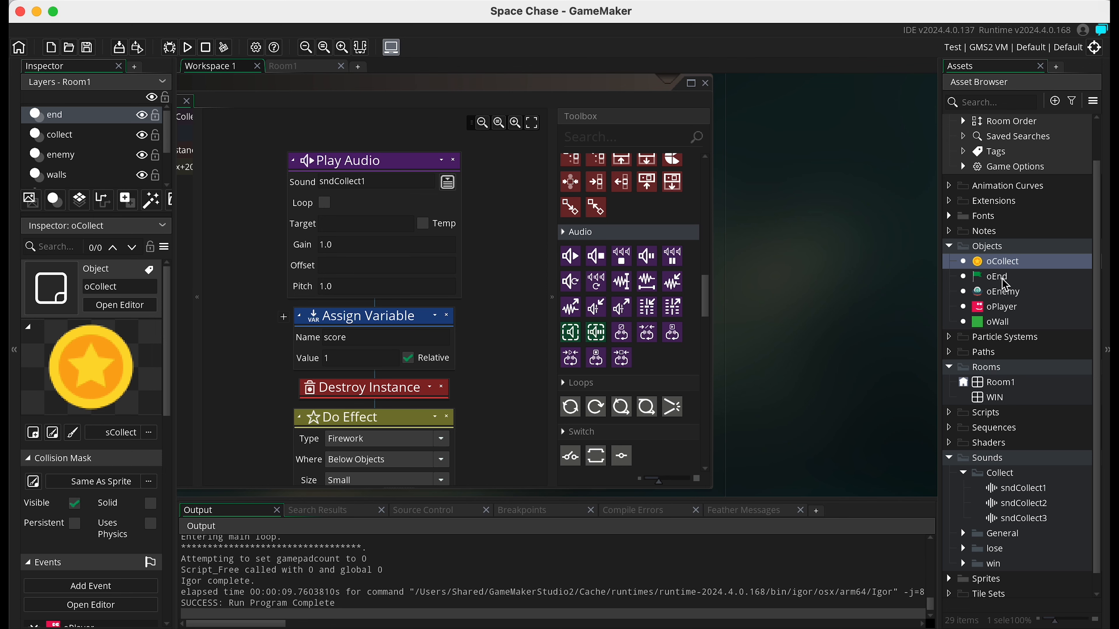
Step: Add a Play Audio action in oEnd's collision event with oPlayer, inside the score condition before Go To Room
{"action": "left_click", "coordinate": [996, 294]}
{"action": "double_click", "coordinate": [992, 276]}
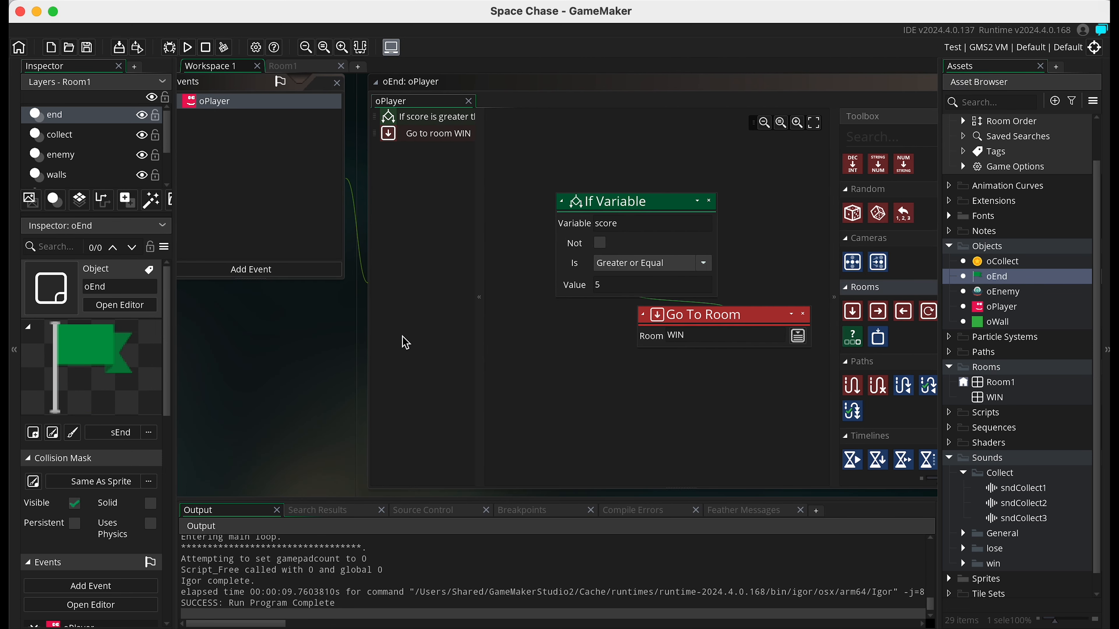
{"action": "scroll", "coordinate": [877, 340], "scroll_direction": "down", "scroll_amount": 10}
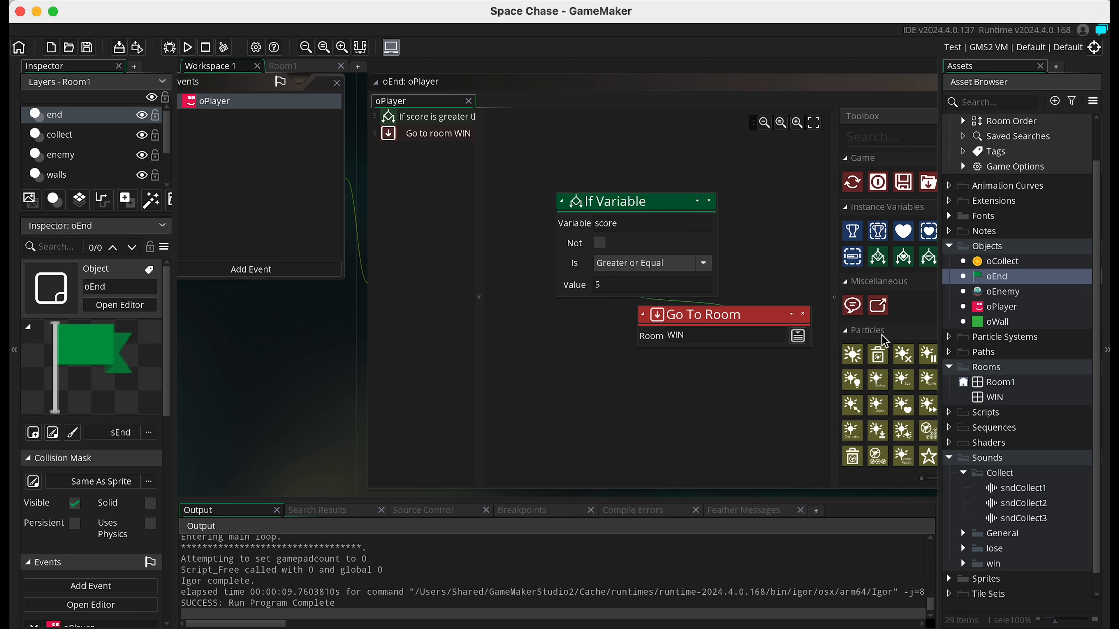
{"action": "scroll", "coordinate": [881, 291], "scroll_direction": "down", "scroll_amount": 10}
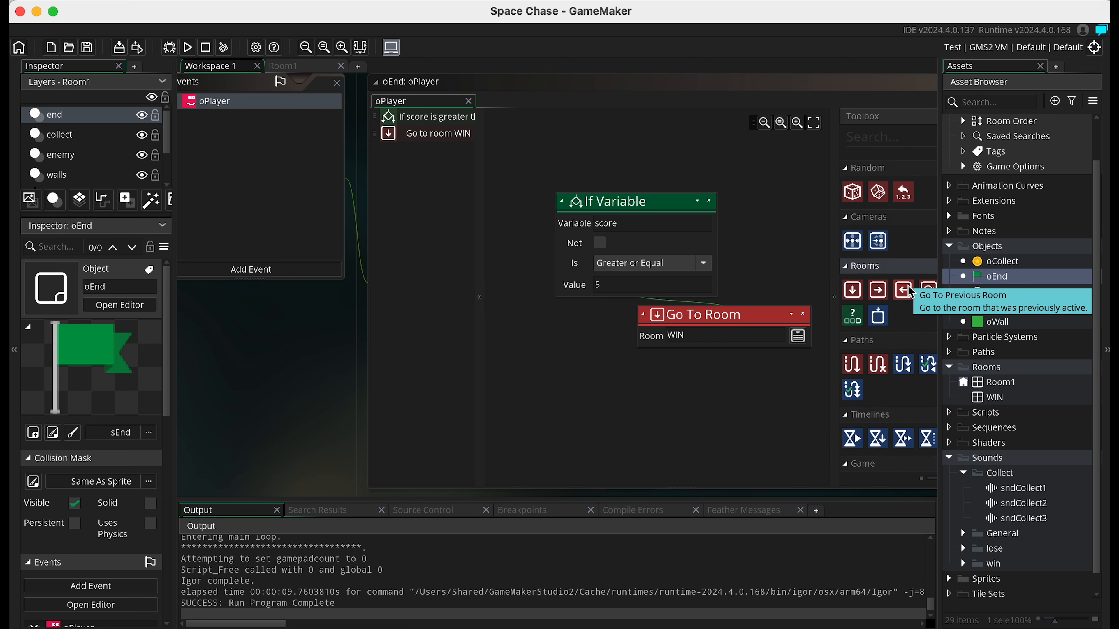
{"action": "scroll", "coordinate": [911, 292], "scroll_direction": "up", "scroll_amount": 3}
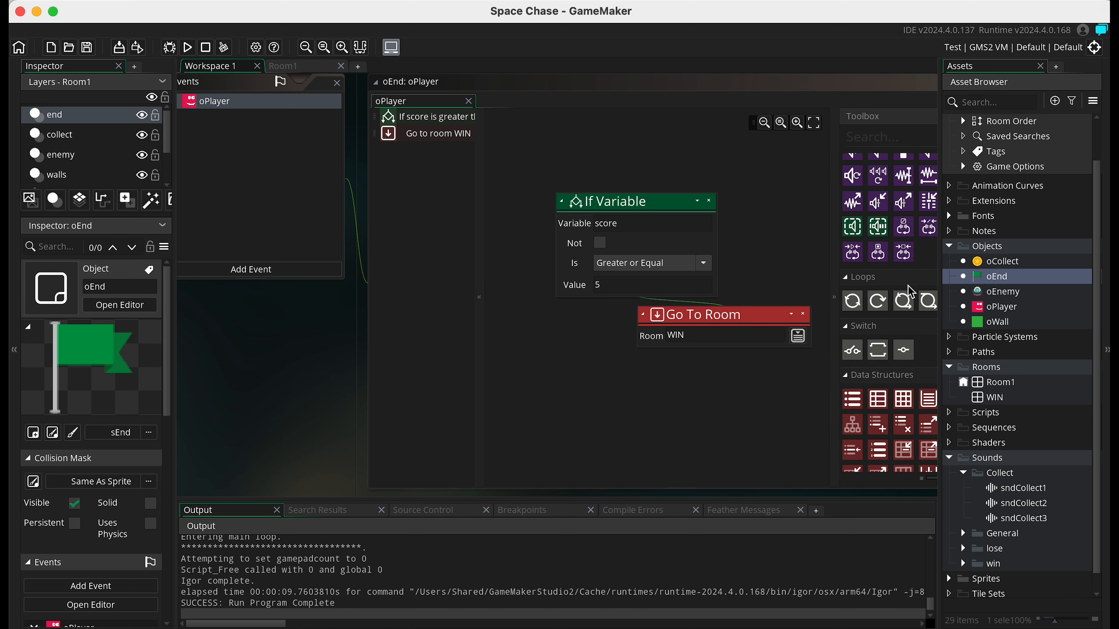
{"action": "scroll", "coordinate": [876, 259], "scroll_direction": "up", "scroll_amount": 1}
{"action": "left_click", "coordinate": [853, 165]}
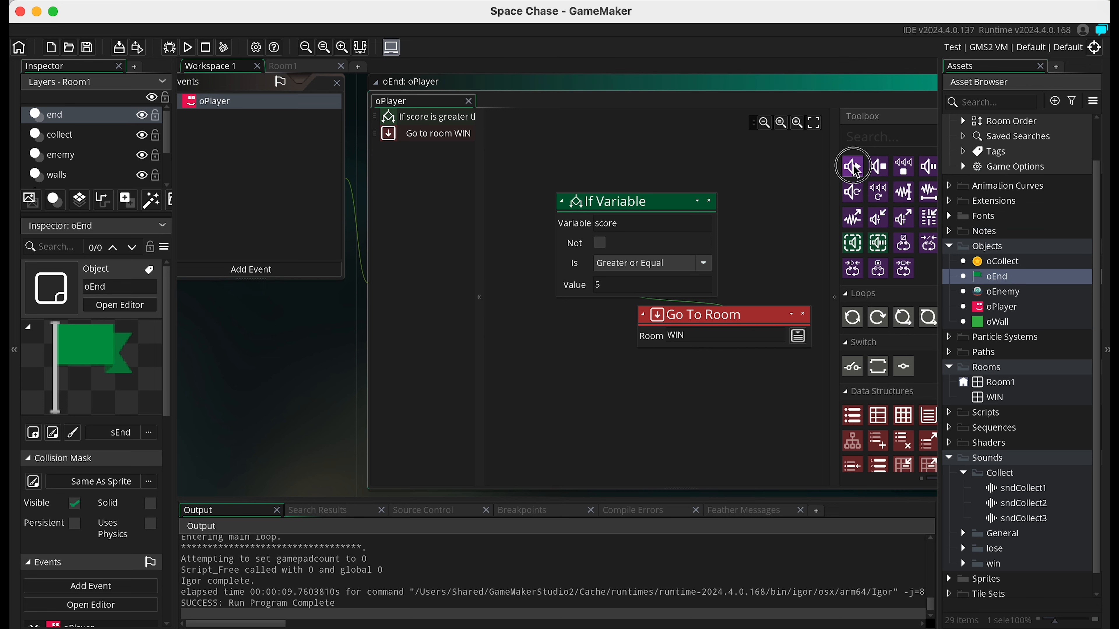
{"action": "left_click_drag", "start_coordinate": [854, 170], "coordinate": [752, 298]}
Step: Assign sndGameWin1 from the win sounds folder to oEnd's Play Audio action
{"action": "left_click", "coordinate": [798, 334]}
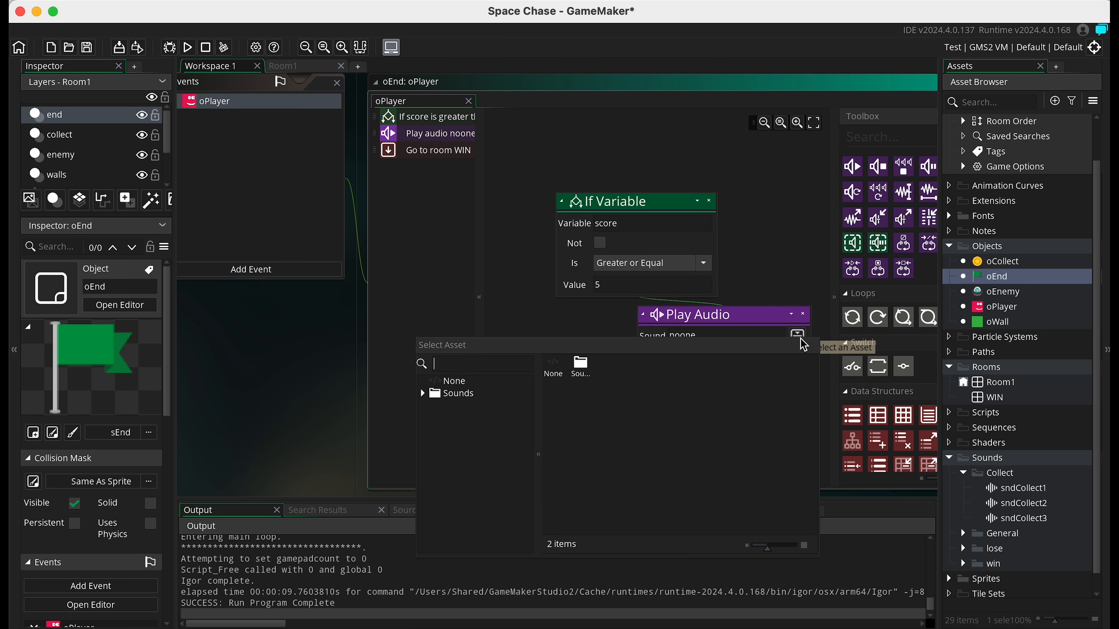
{"action": "double_click", "coordinate": [581, 368]}
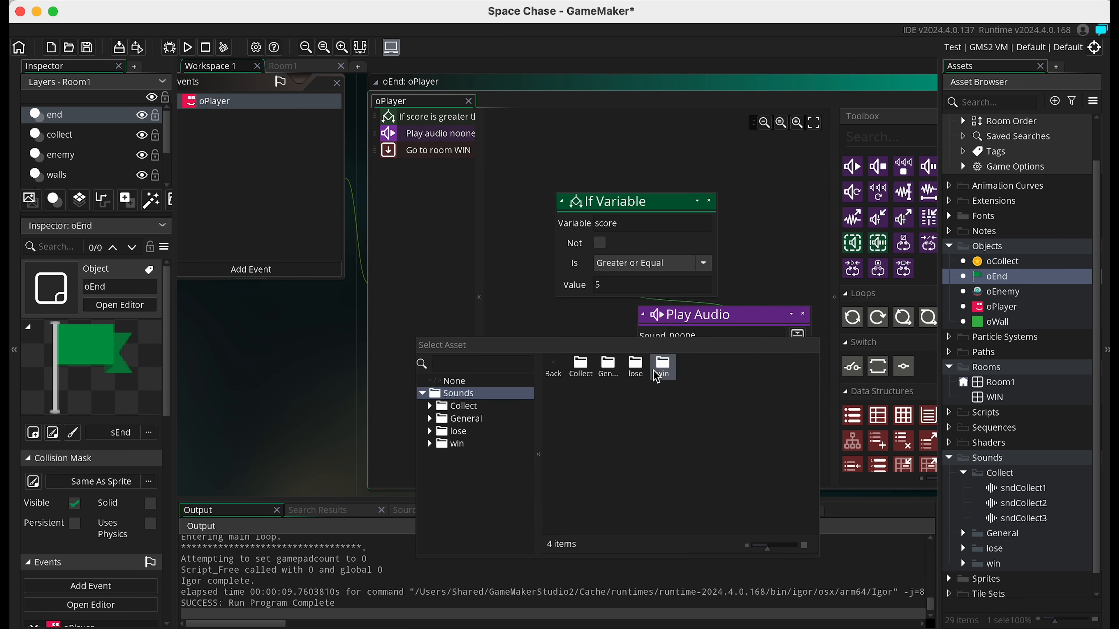
{"action": "double_click", "coordinate": [662, 368]}
{"action": "double_click", "coordinate": [582, 368]}
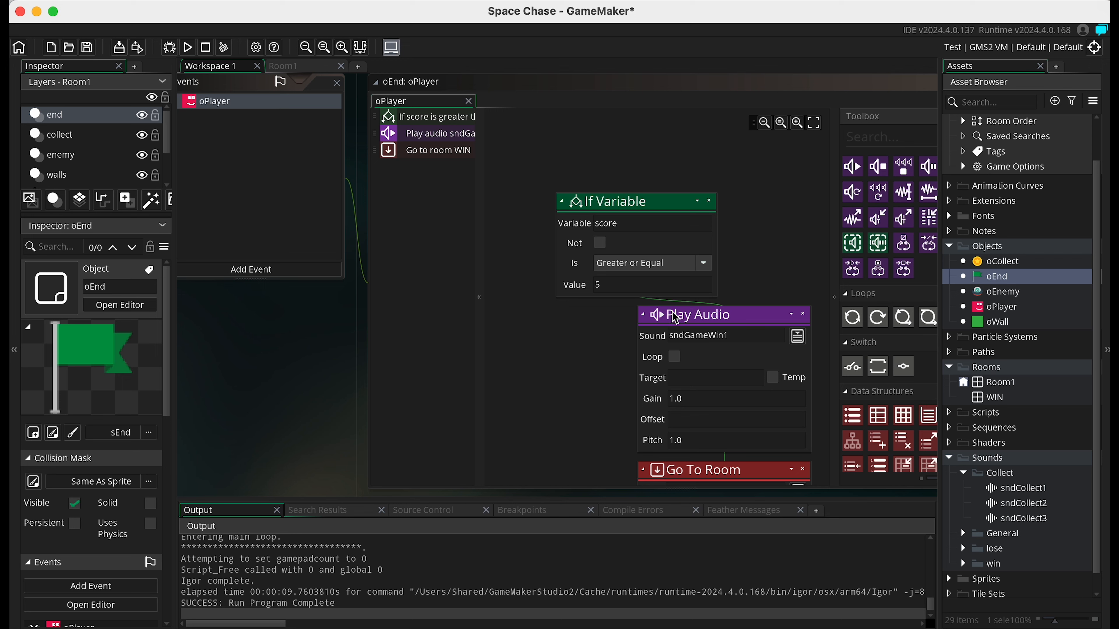
Step: Change the room name in oEnd's Go To Room action to win
{"action": "scroll", "coordinate": [602, 417], "scroll_direction": "down", "scroll_amount": 4}
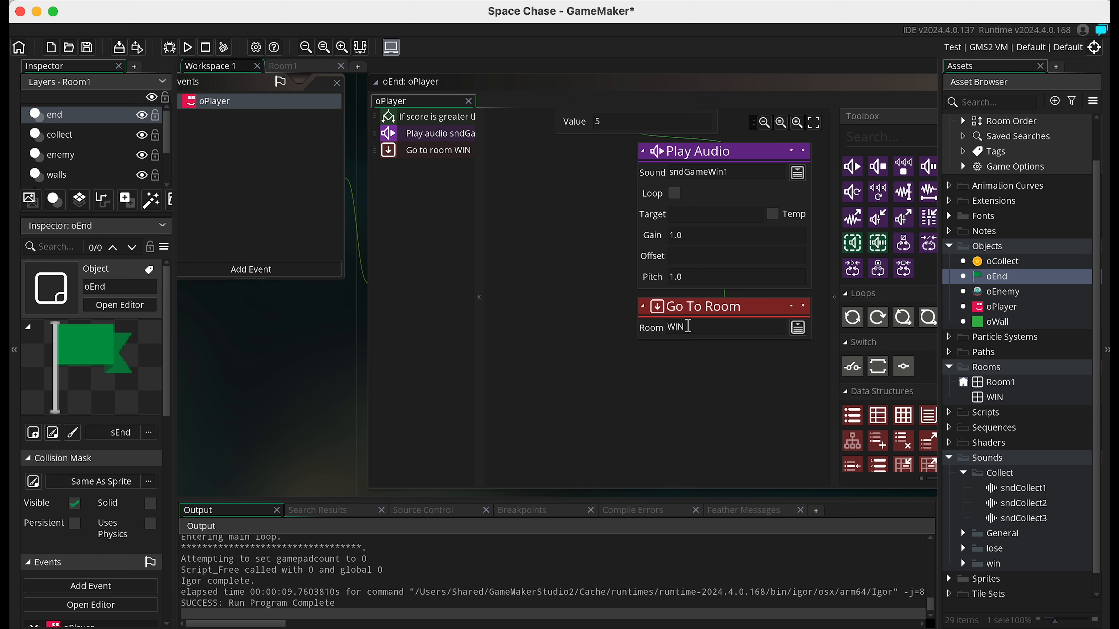
{"action": "left_click_drag", "start_coordinate": [688, 326], "coordinate": [618, 317]}
{"action": "type", "text": "win"}
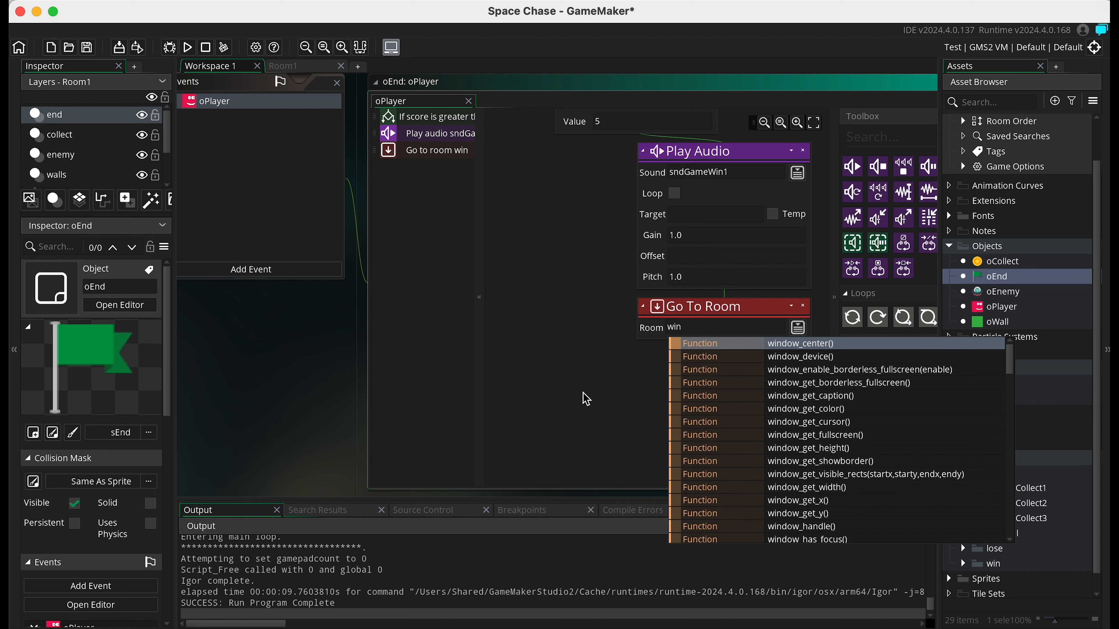
{"action": "key", "text": "Escape"}
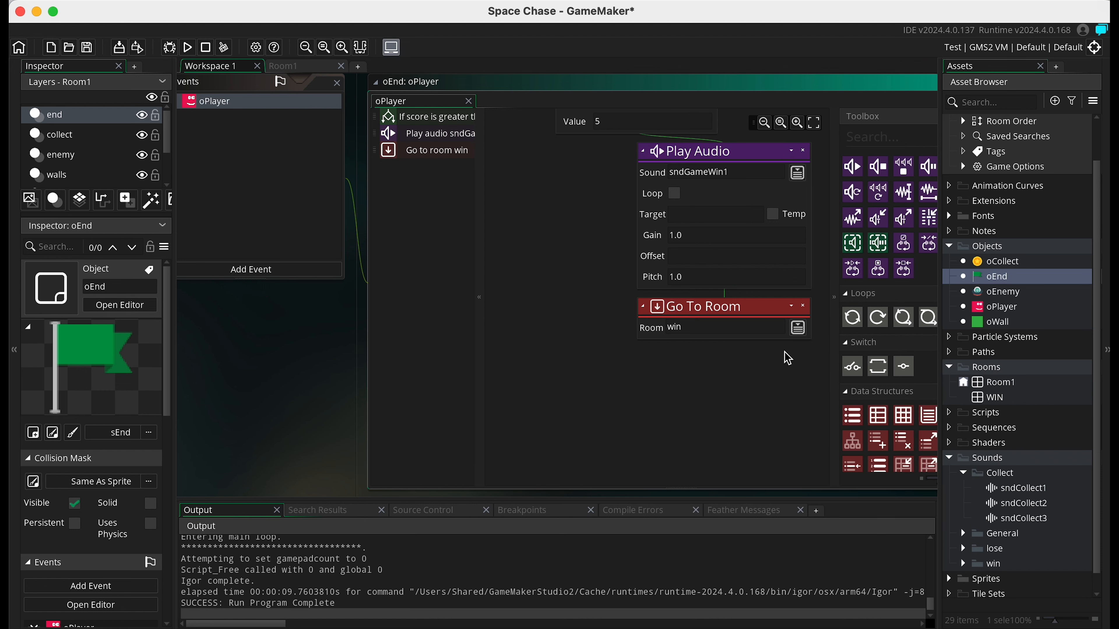
Step: Choose the WIN room asset as the target of oEnd's Go To Room action
{"action": "left_click", "coordinate": [798, 328]}
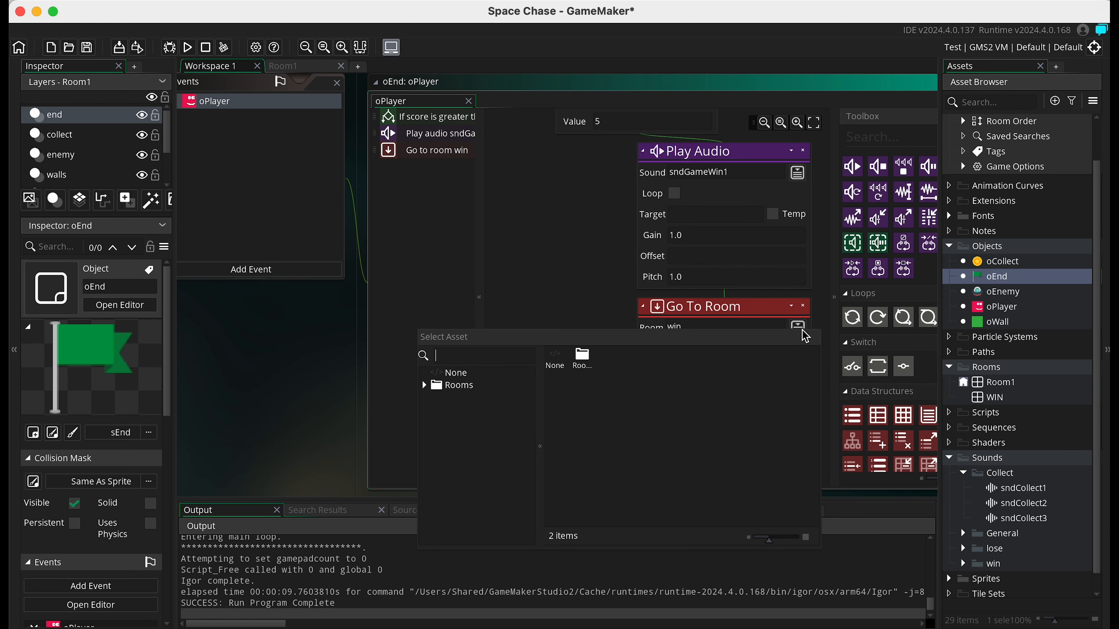
{"action": "double_click", "coordinate": [582, 368]}
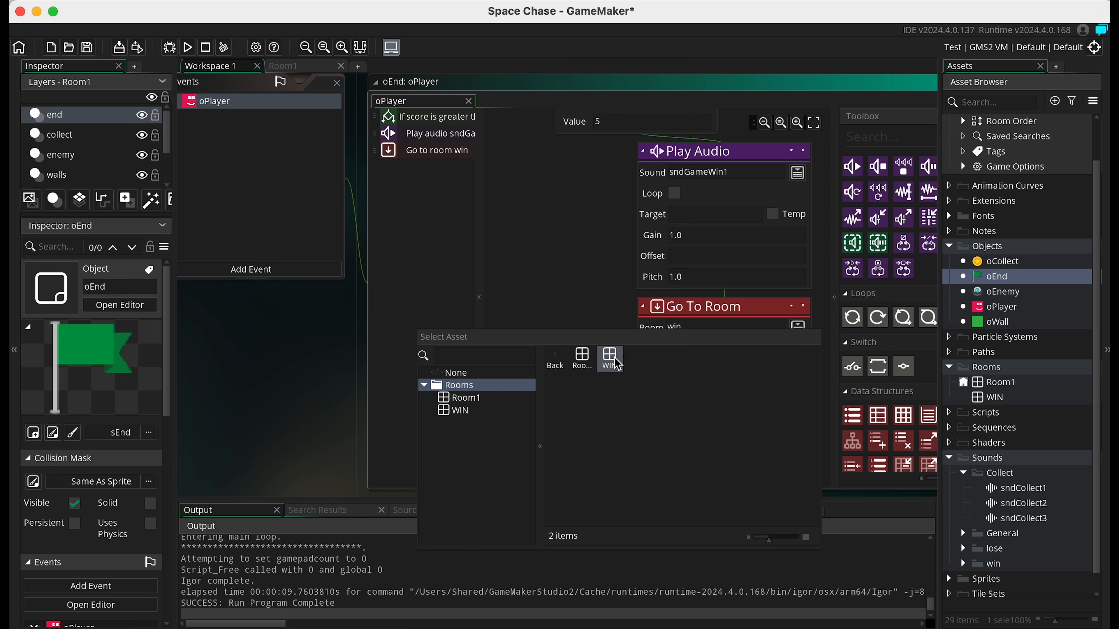
{"action": "double_click", "coordinate": [618, 364]}
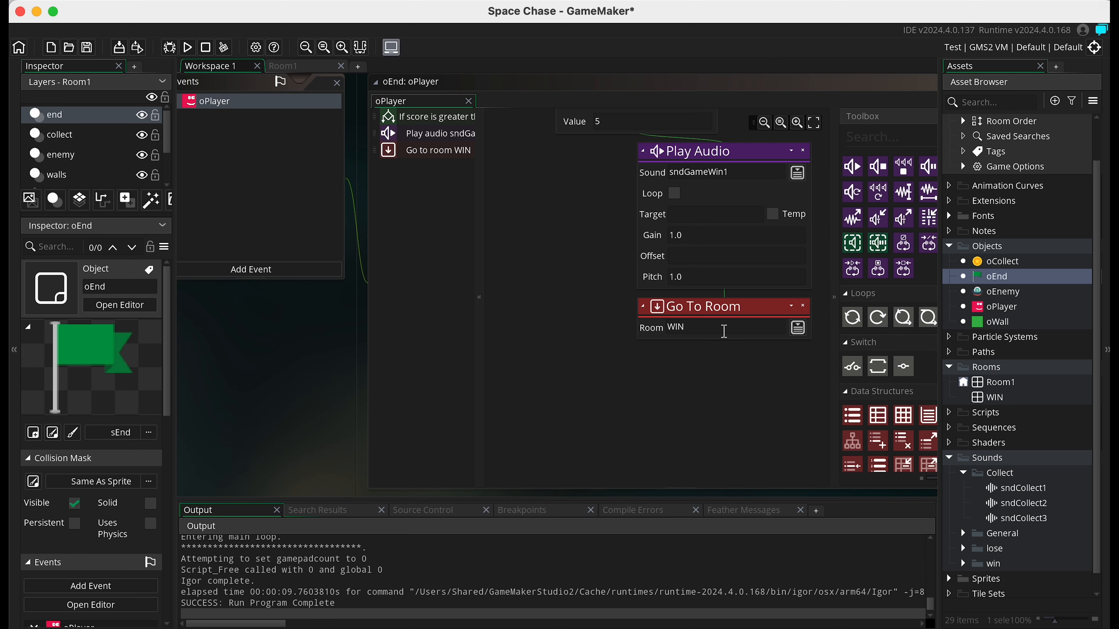
Step: Open the oPlayer object with its events
{"action": "double_click", "coordinate": [1000, 307]}
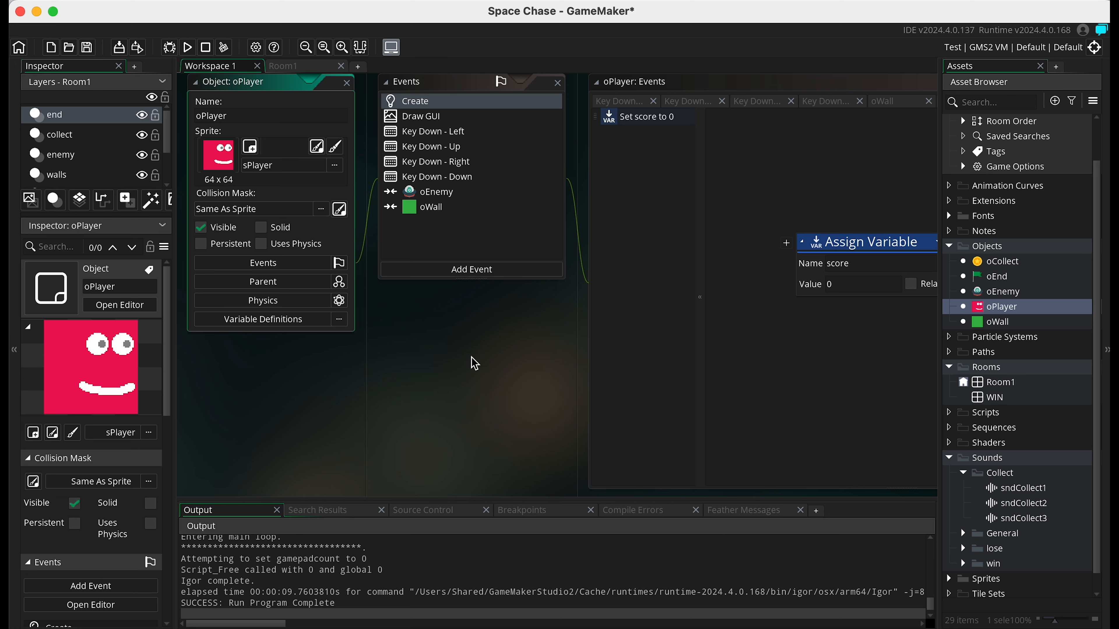
{"action": "left_click", "coordinate": [149, 2]}
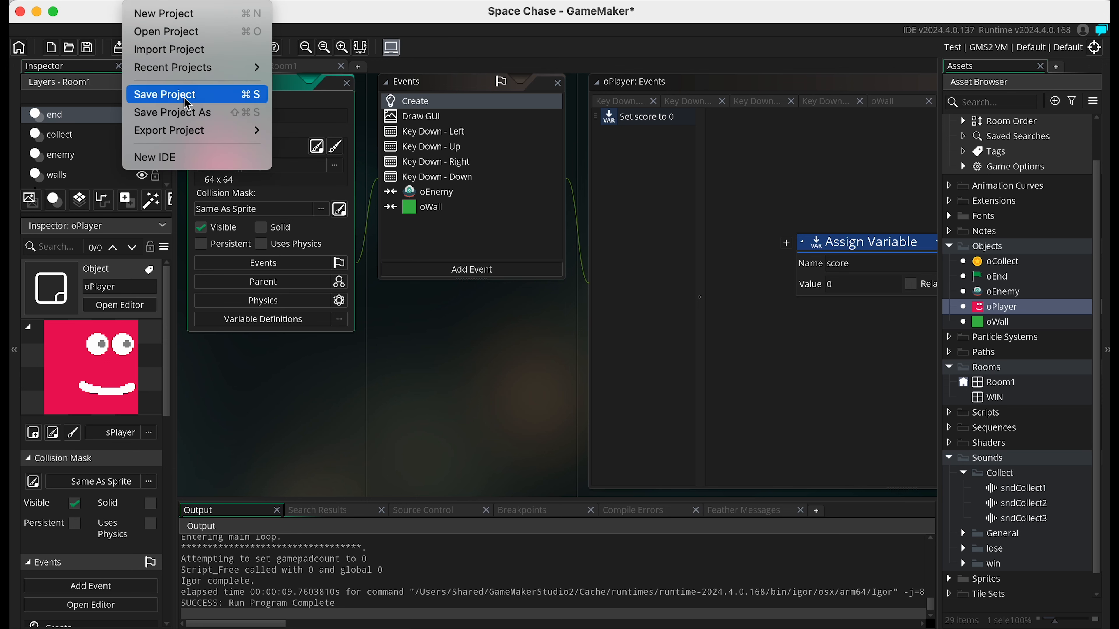
{"action": "mouse_move", "coordinate": [192, 132]}
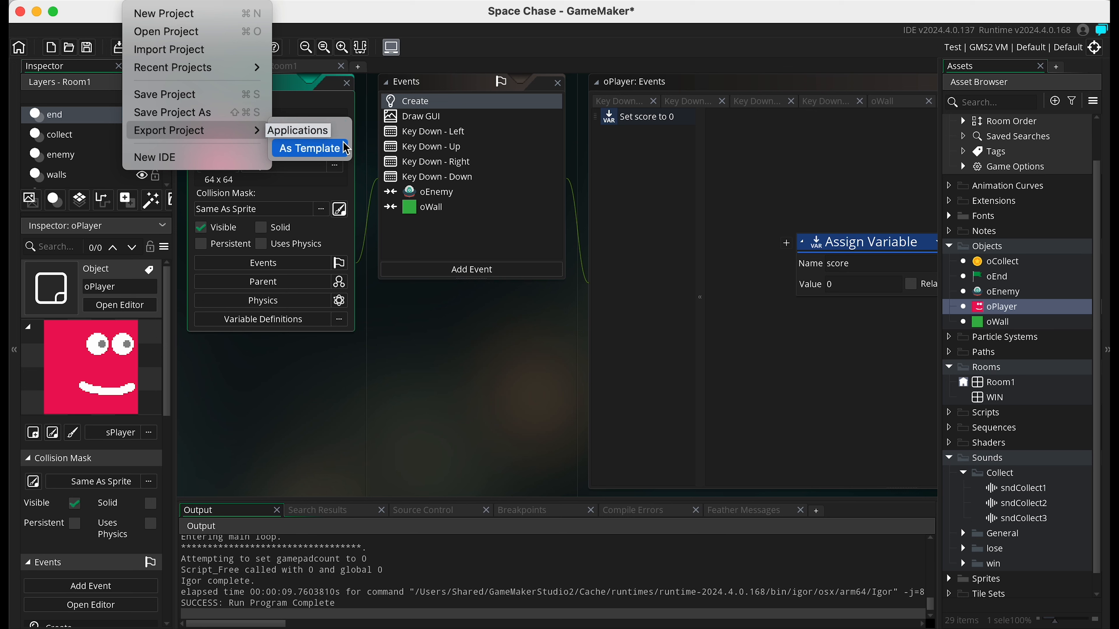
{"action": "left_click", "coordinate": [426, 401]}
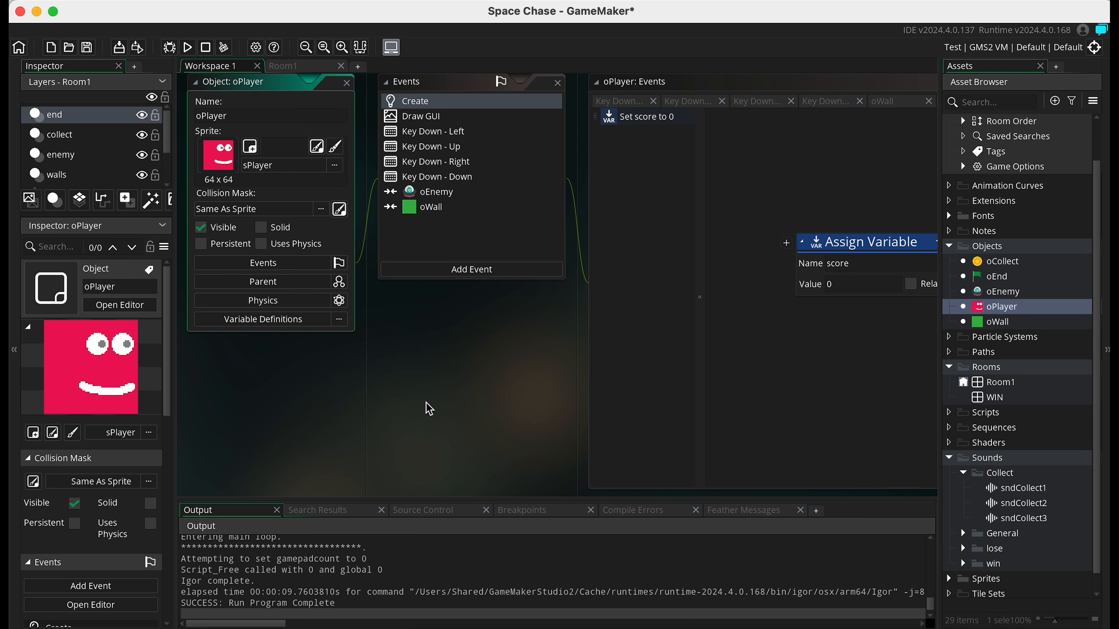